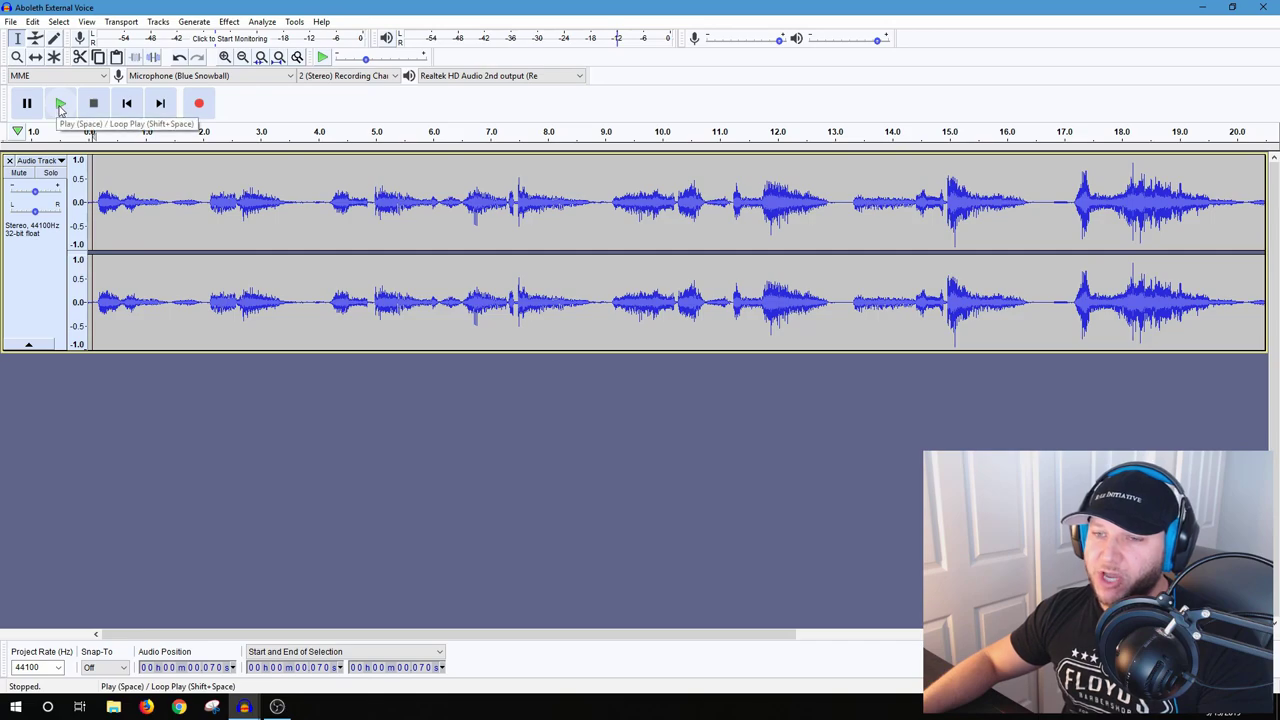
- Listen to the opening of the raw voice track and compare its waveform with the Aboleth External Voice Finished project
left_click(59, 105)
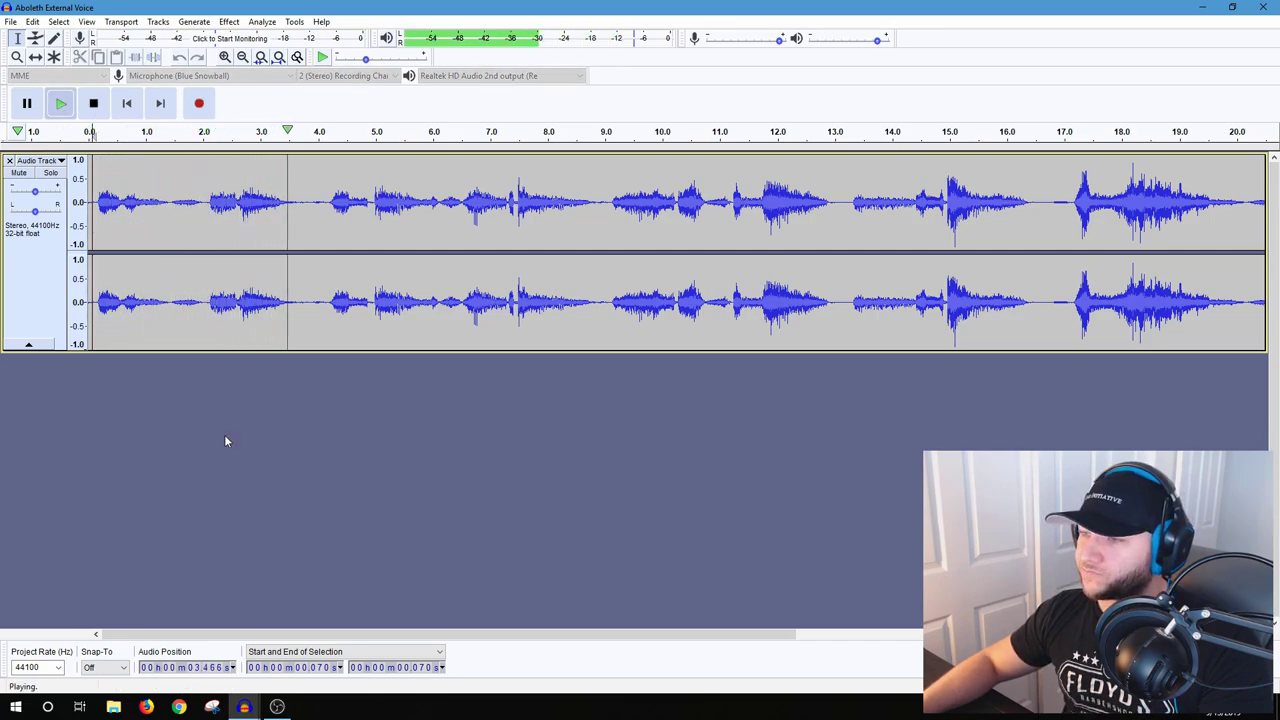
left_click(101, 110)
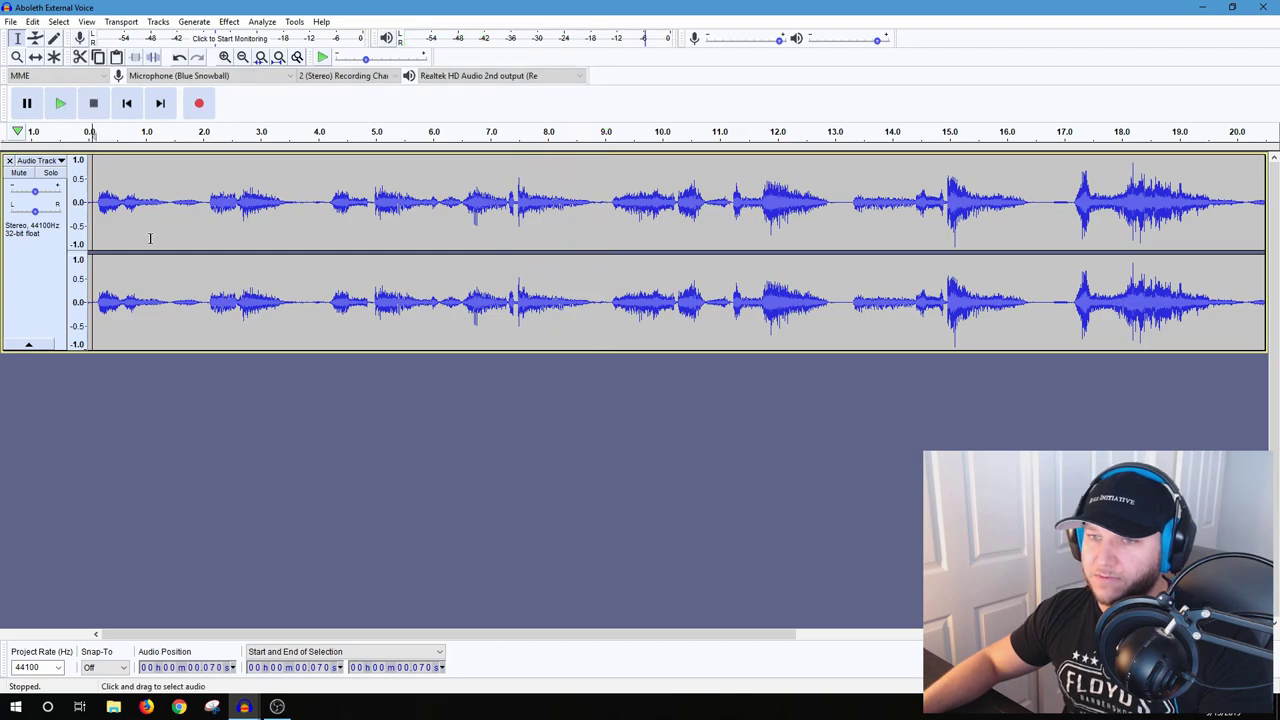
mouse_move(249, 708)
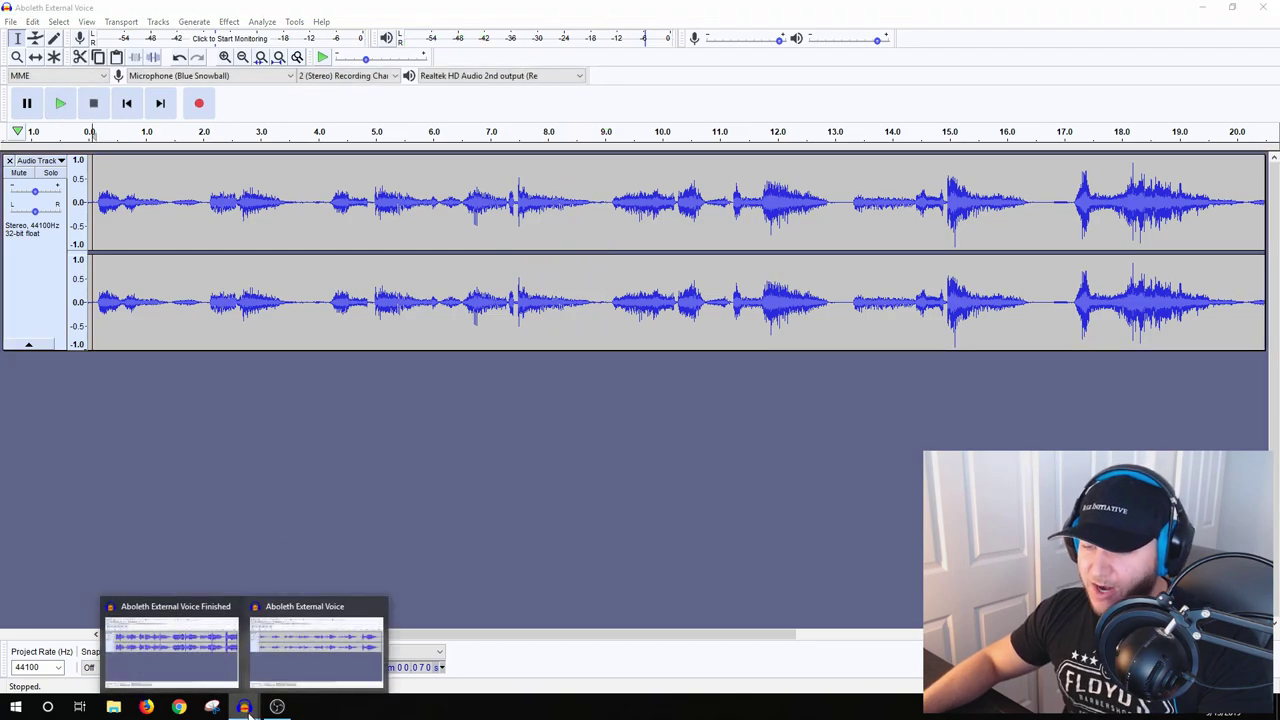
left_click(190, 654)
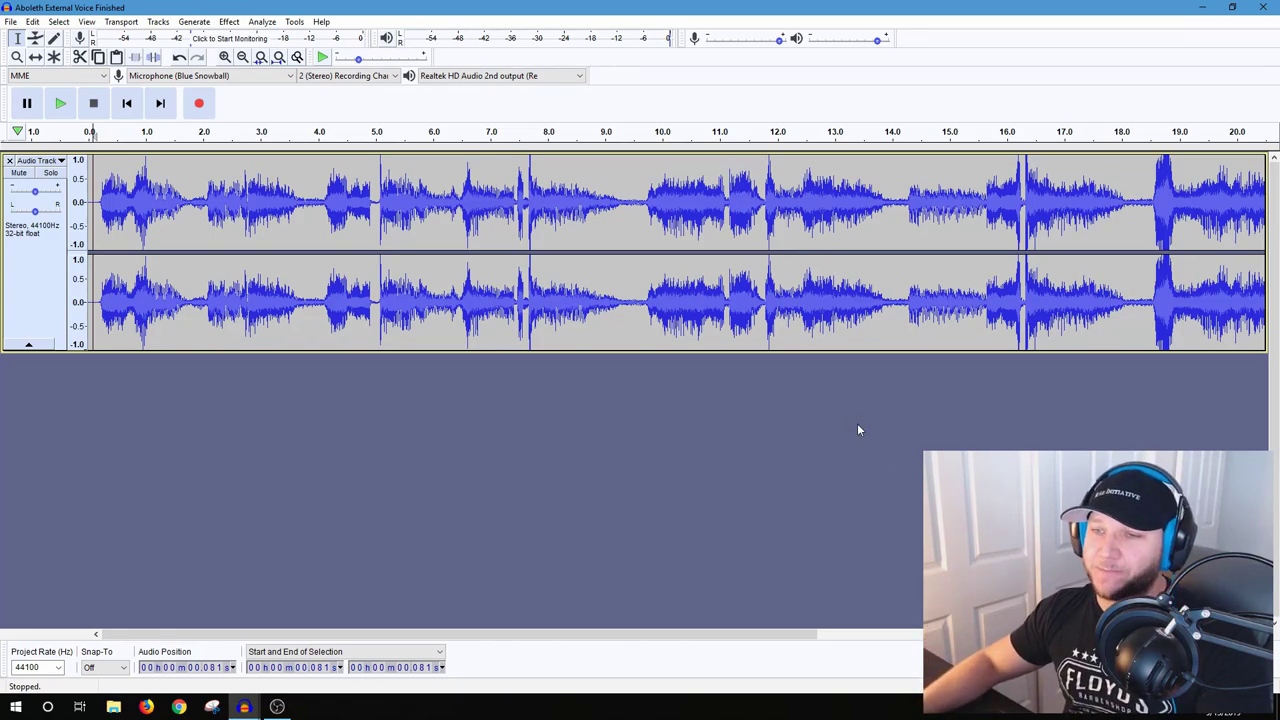
mouse_move(244, 706)
left_click(300, 640)
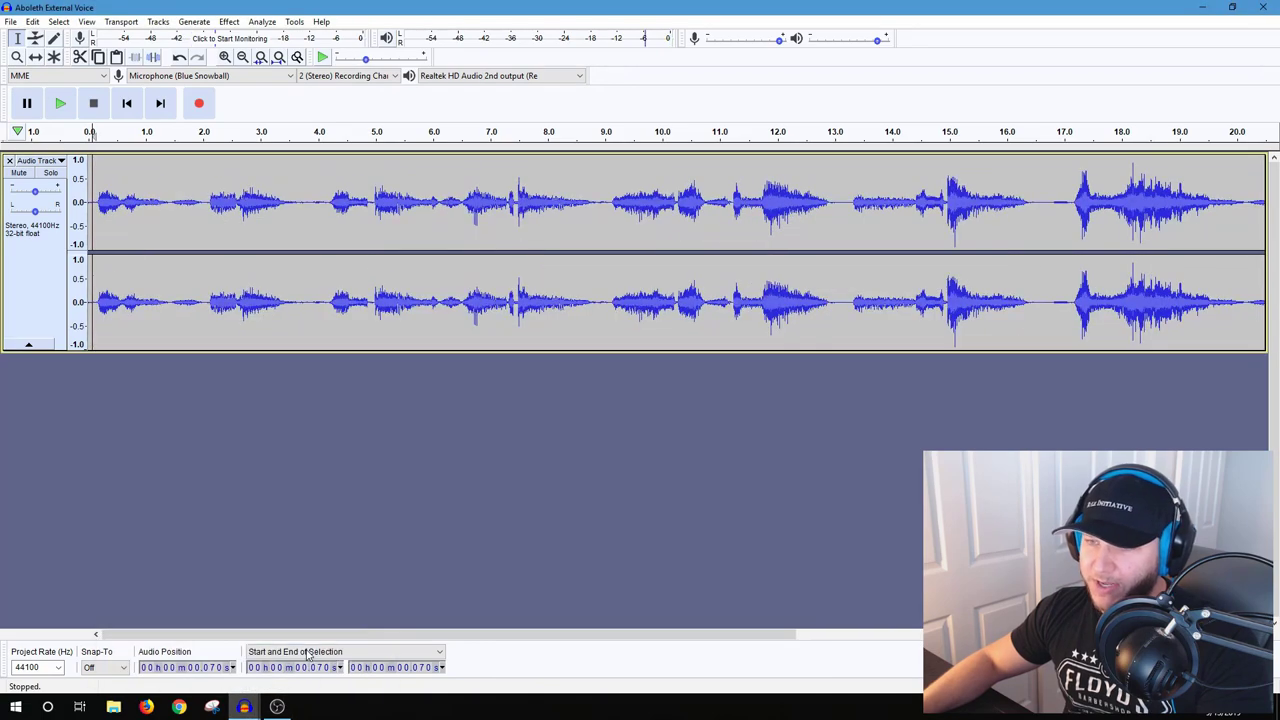
- Play about the first 9 seconds of the raw Aboleth External Voice track
left_click(60, 103)
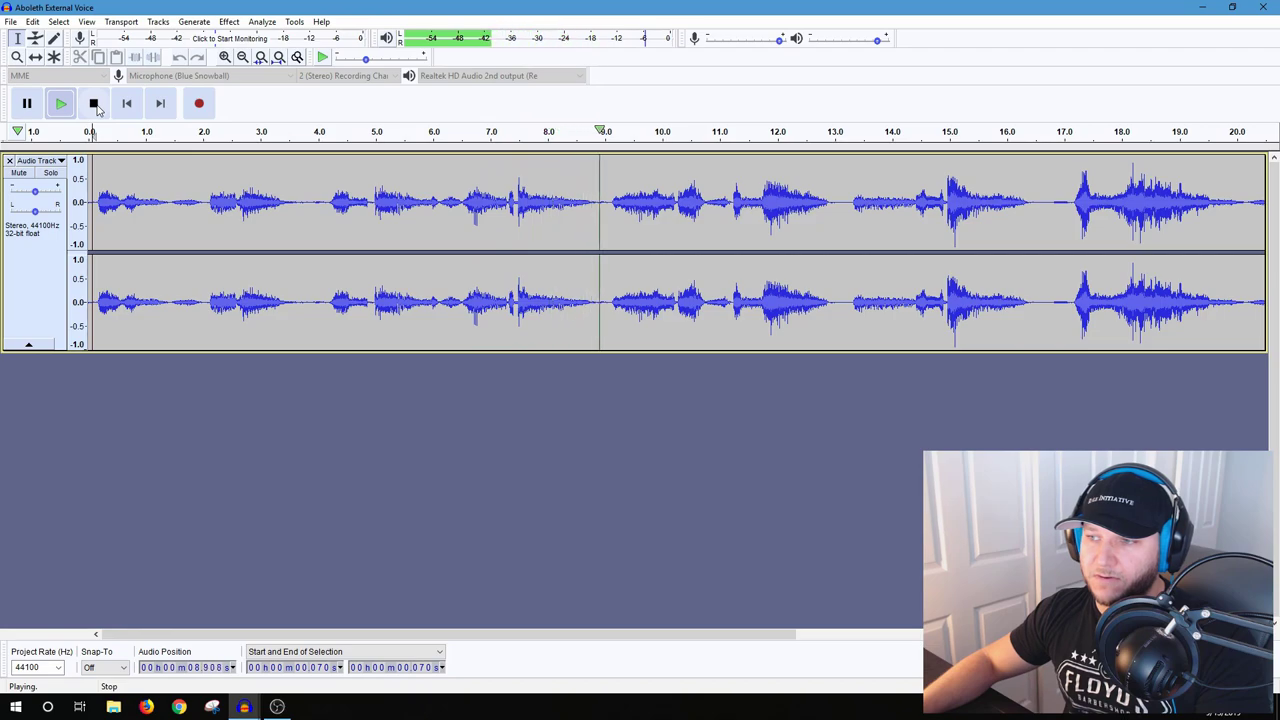
left_click(93, 103)
left_click_drag(105, 200, 109, 204)
- Switch to the Aboleth External Voice Finished project and listen to its opening seconds
mouse_move(244, 706)
left_click(314, 640)
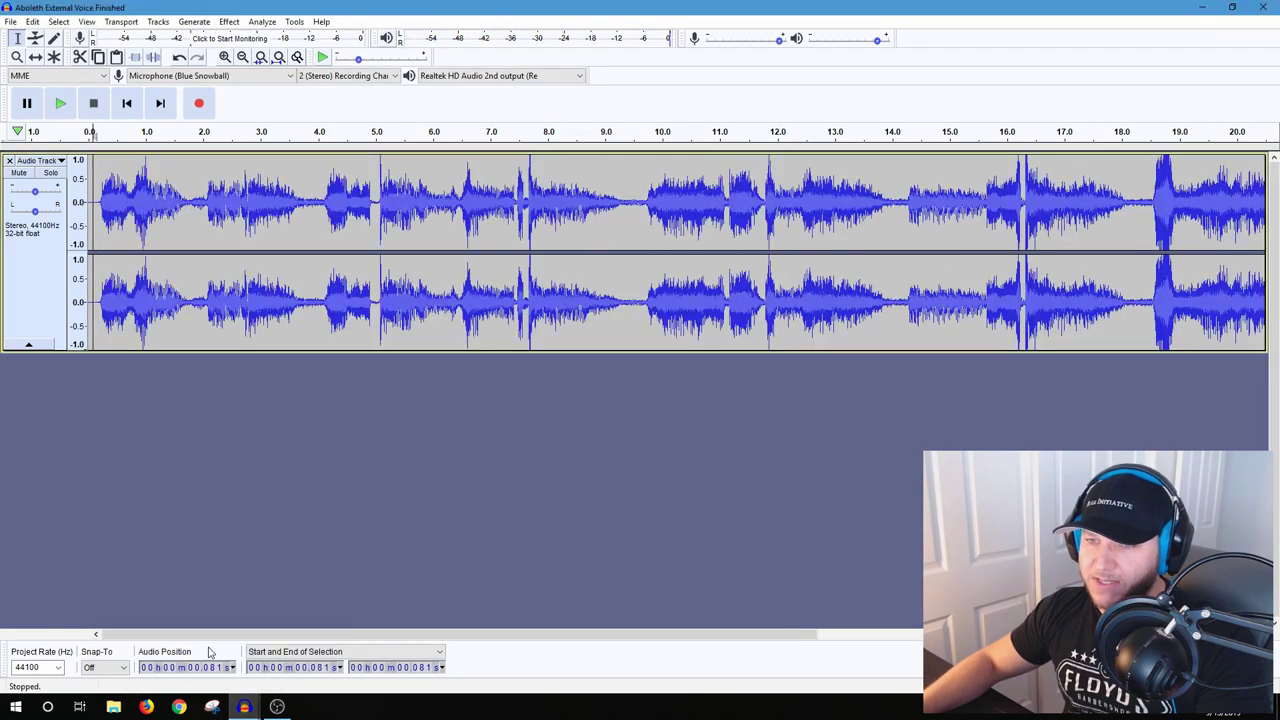
left_click(62, 104)
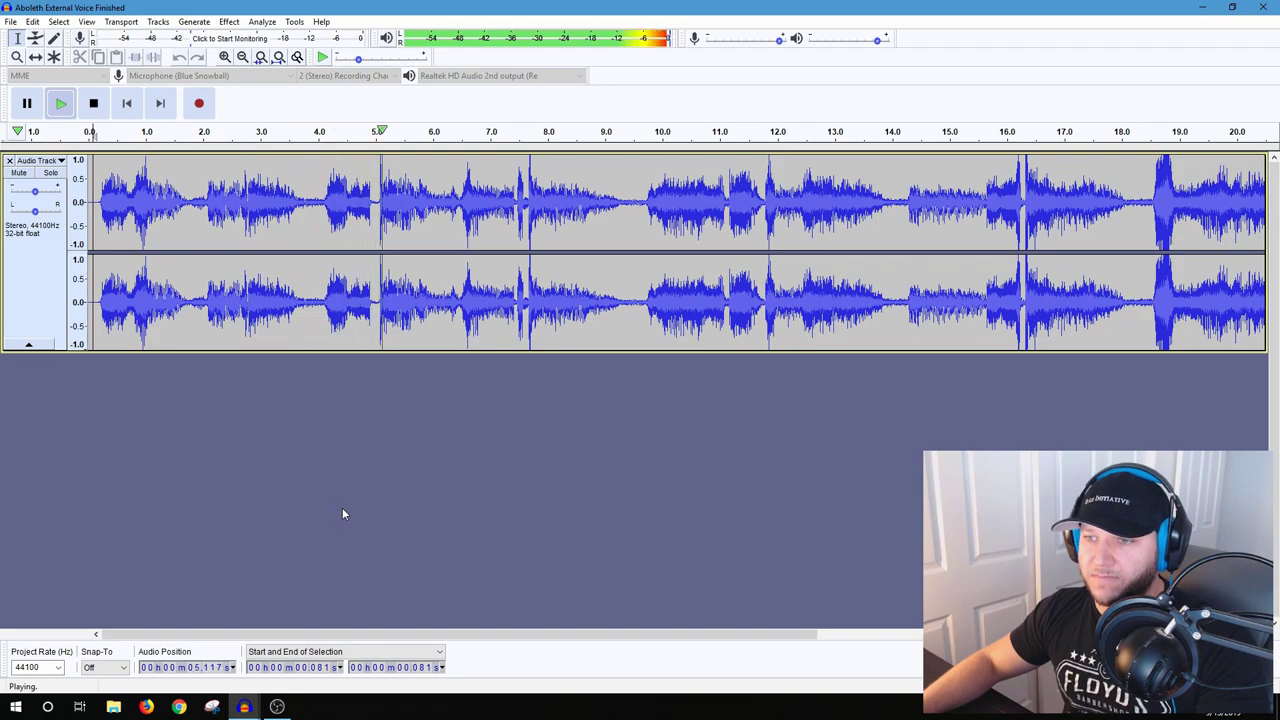
left_click(89, 108)
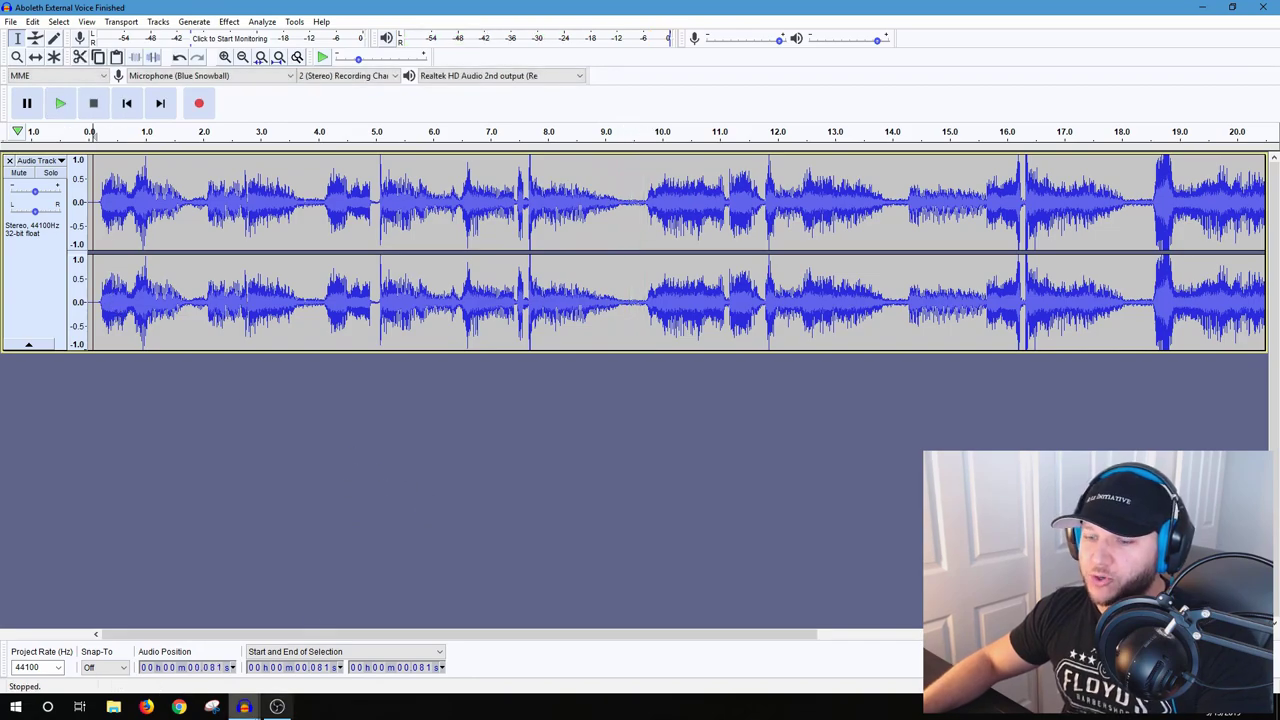
- Return to the raw Aboleth External Voice project and delete the quiet section from about 1.428 to 2.032 s
mouse_move(244, 707)
left_click(317, 642)
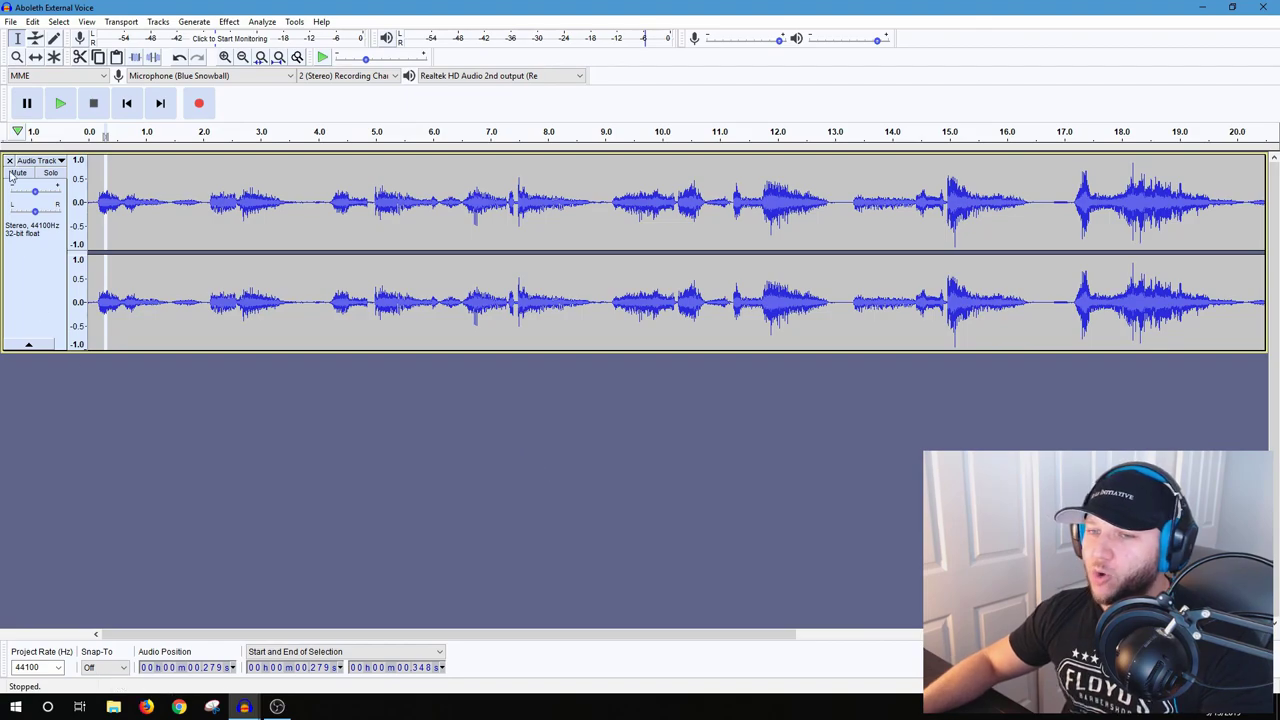
left_click(93, 172)
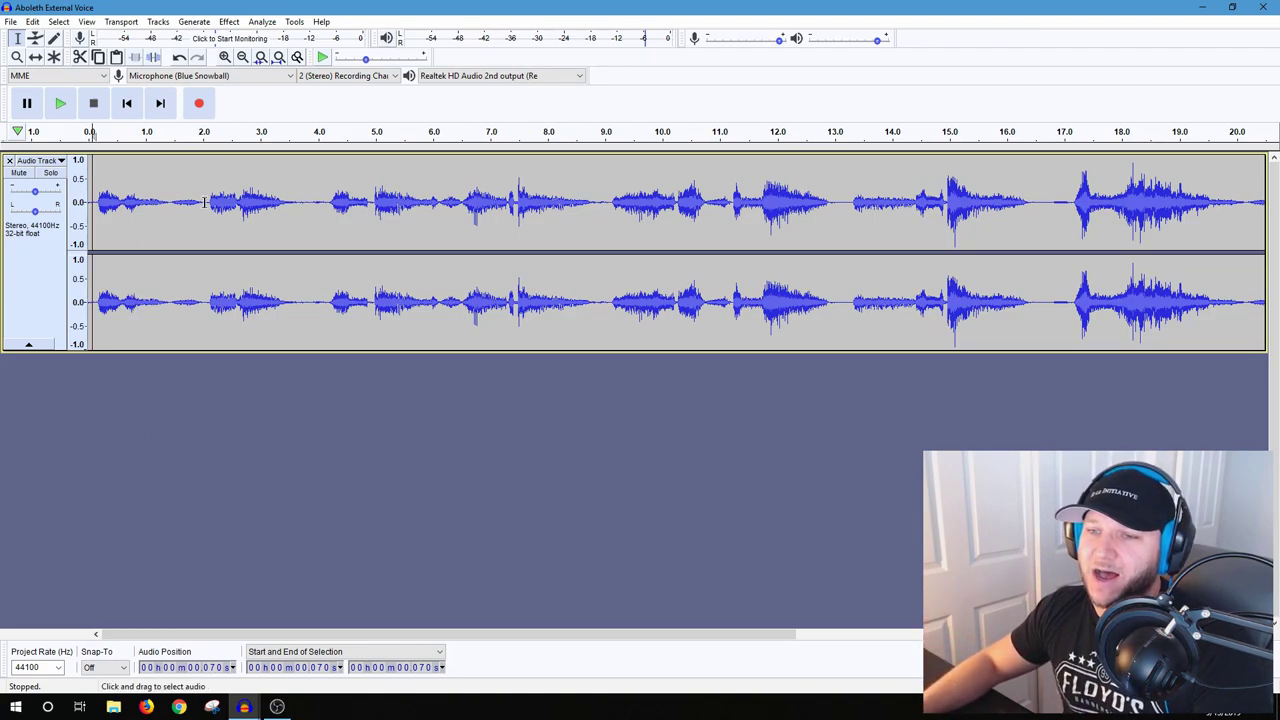
left_click_drag(204, 203, 169, 219)
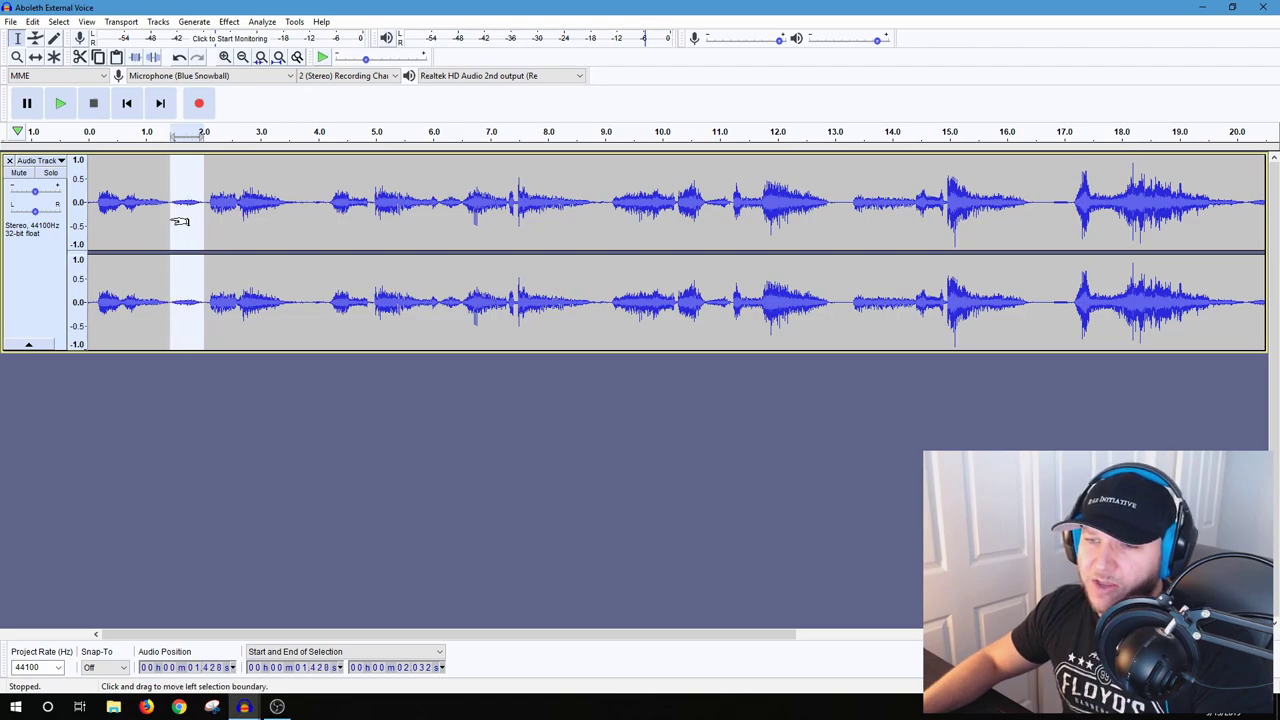
key("Delete")
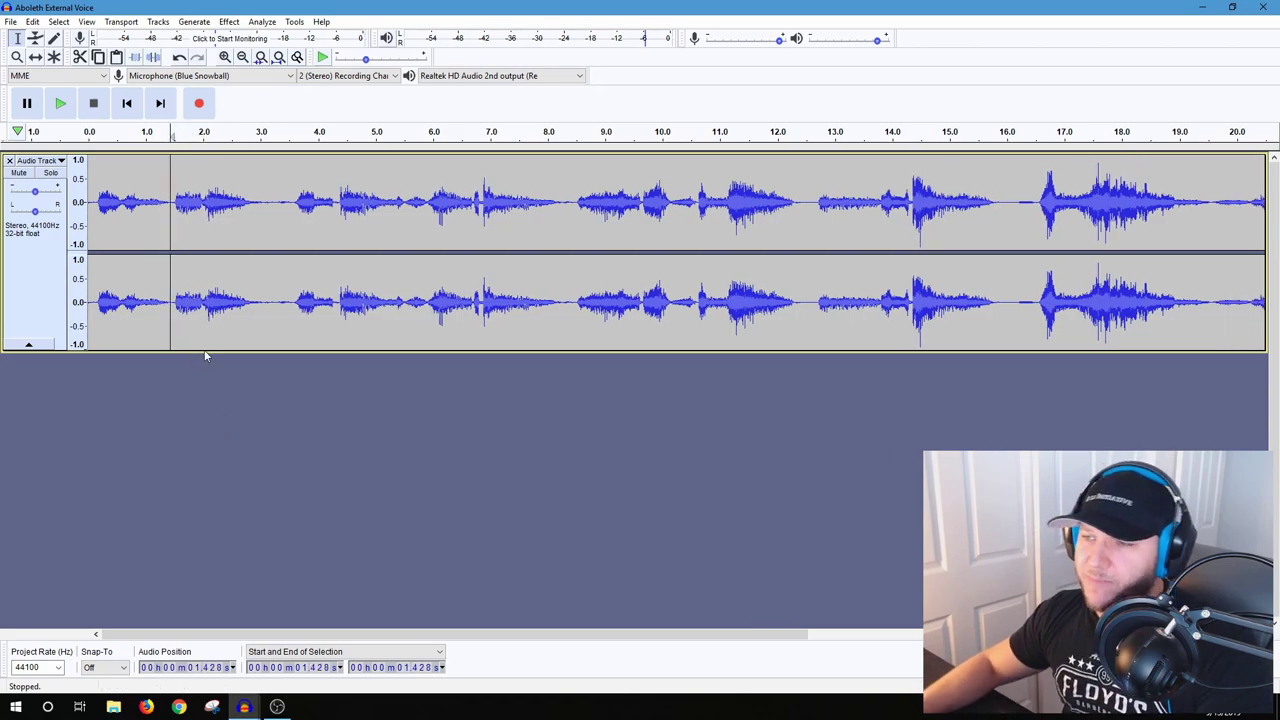
- Audition the track from about 5.387 s and delete the quiet section from about 5.538 to 5.921 s
left_click(397, 192)
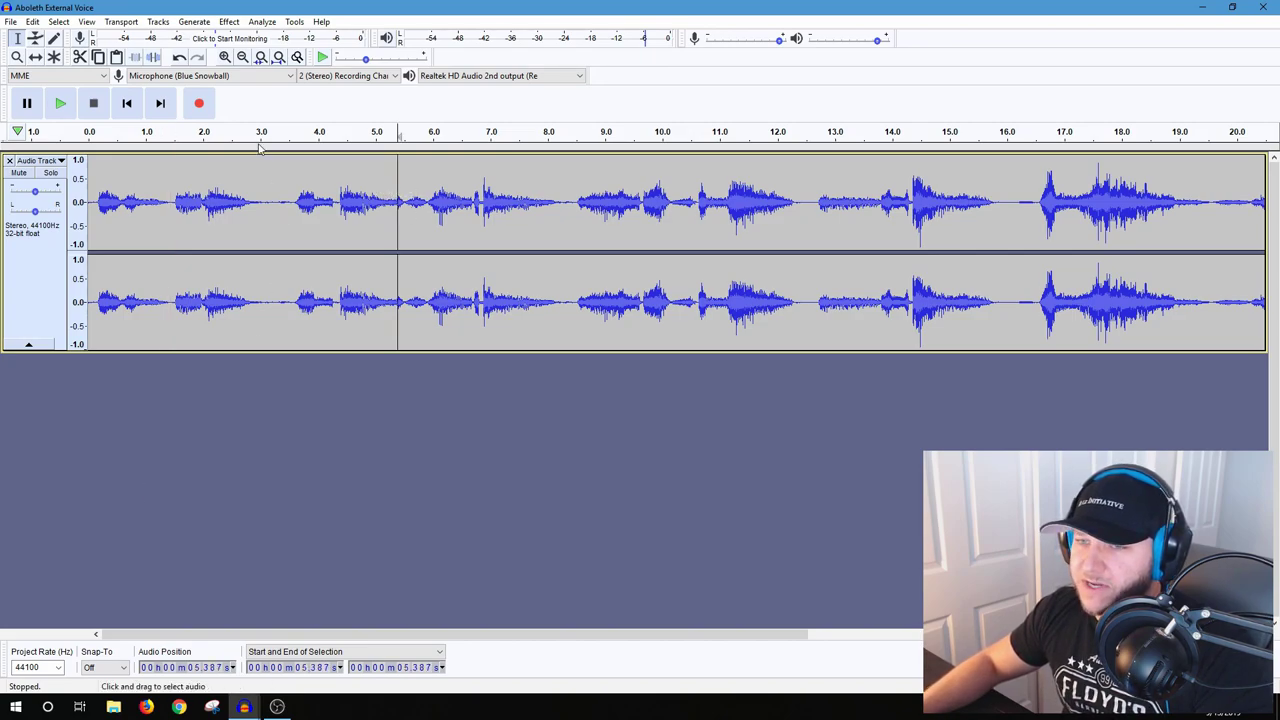
left_click(60, 103)
left_click(93, 104)
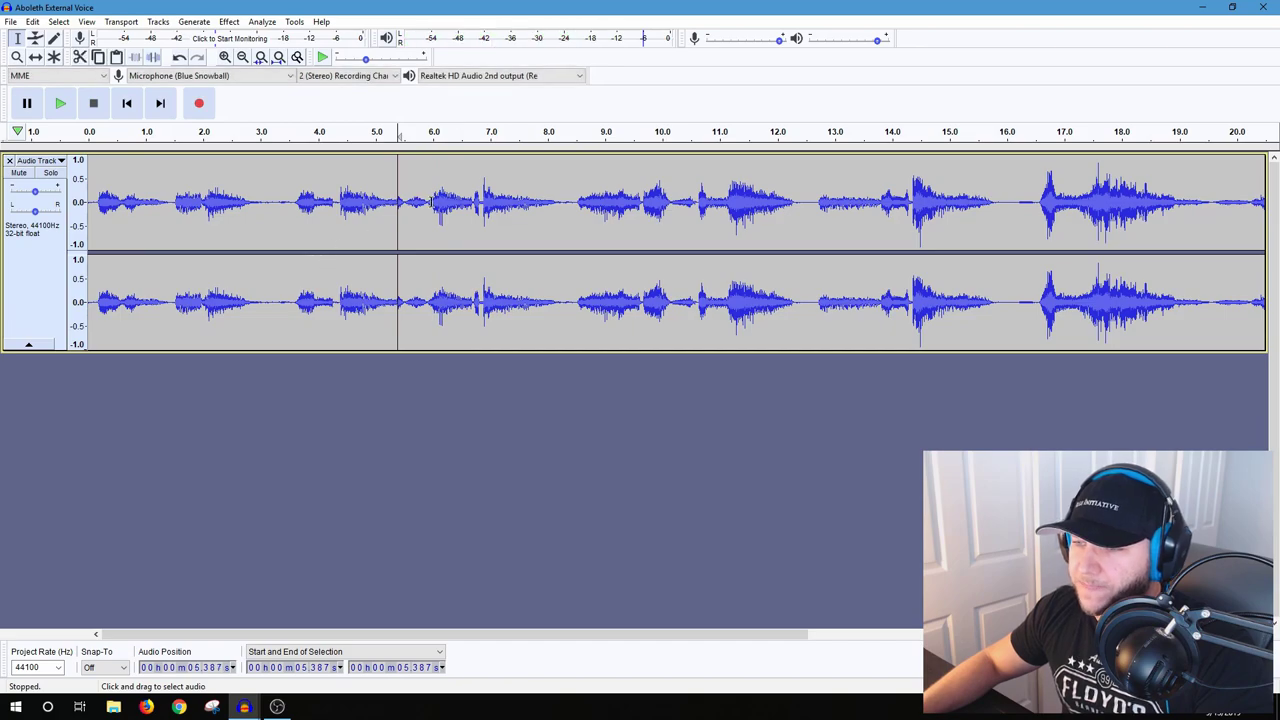
left_click_drag(428, 204, 407, 222)
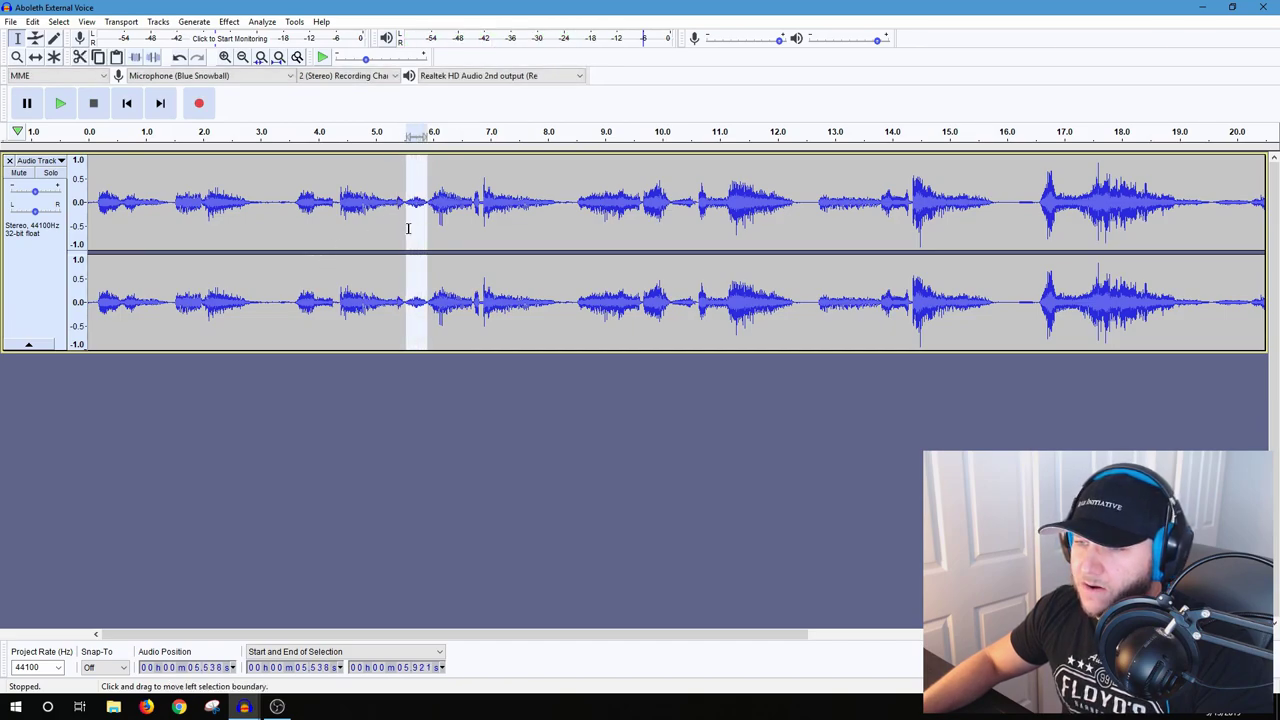
key("Delete")
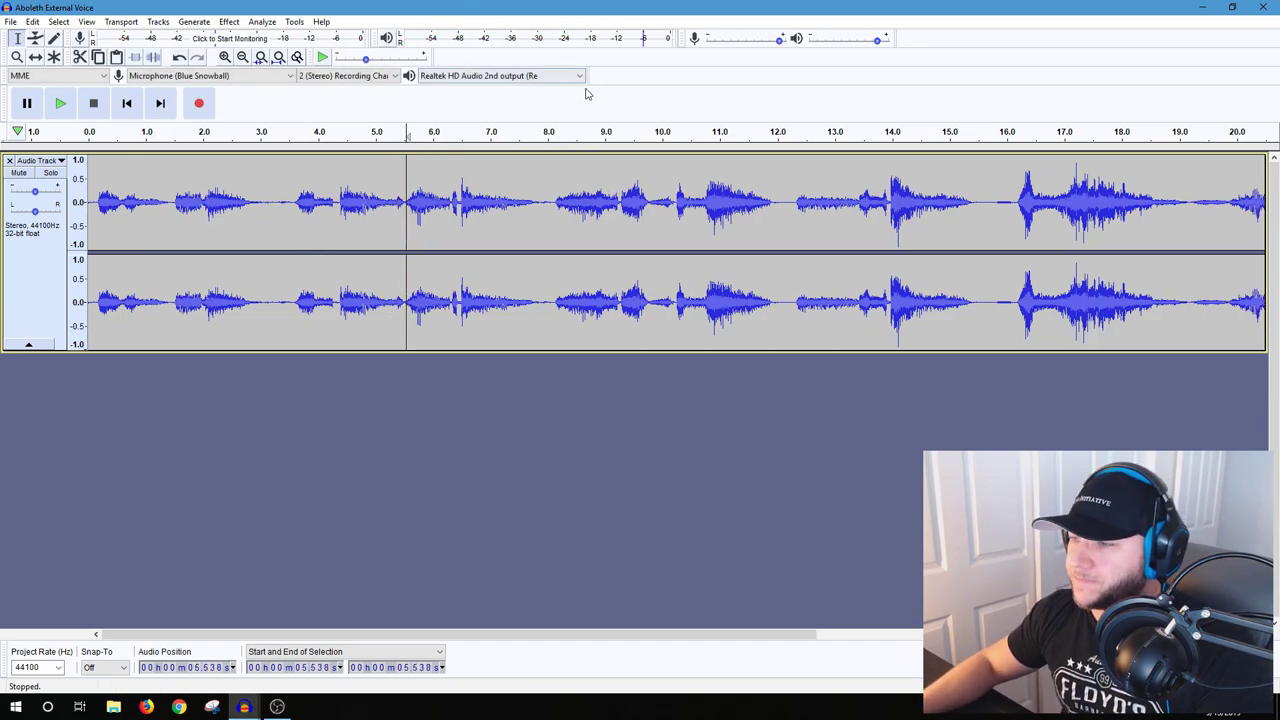
- Audition the track from about 9.601 s and delete the quiet section from about 9.752 to 10.205 s
left_click(638, 216)
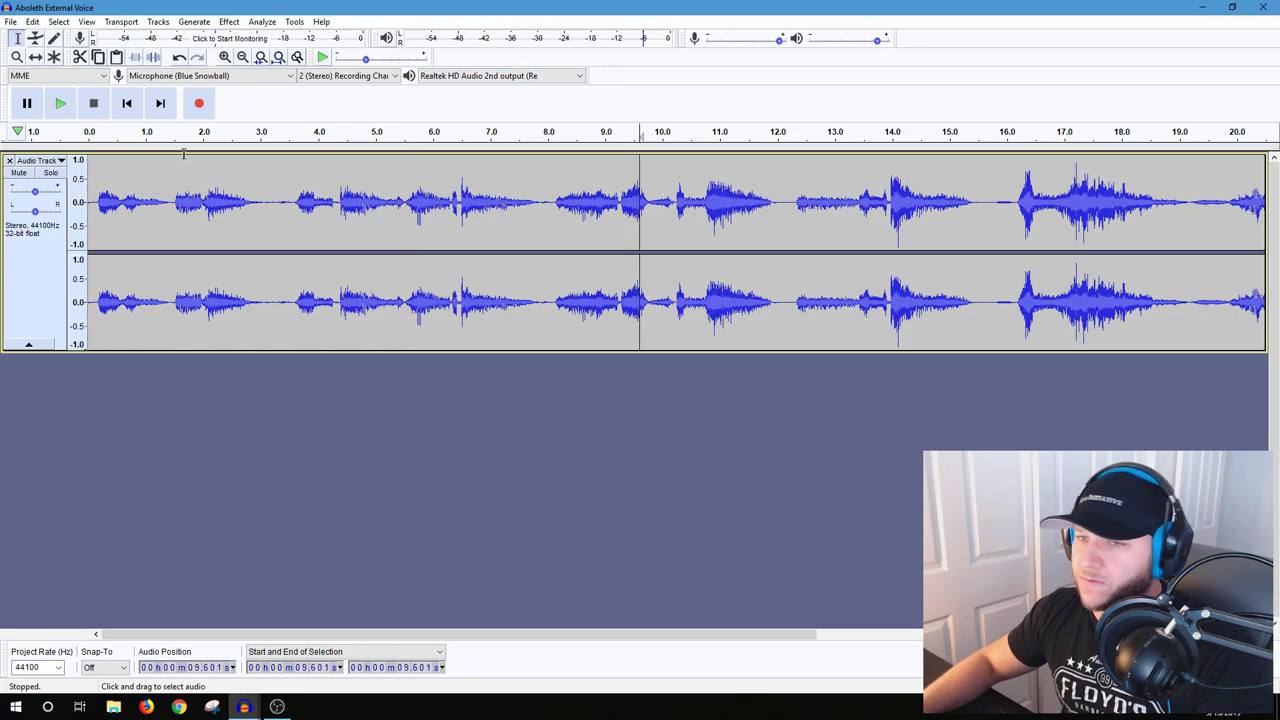
left_click(60, 104)
left_click(93, 104)
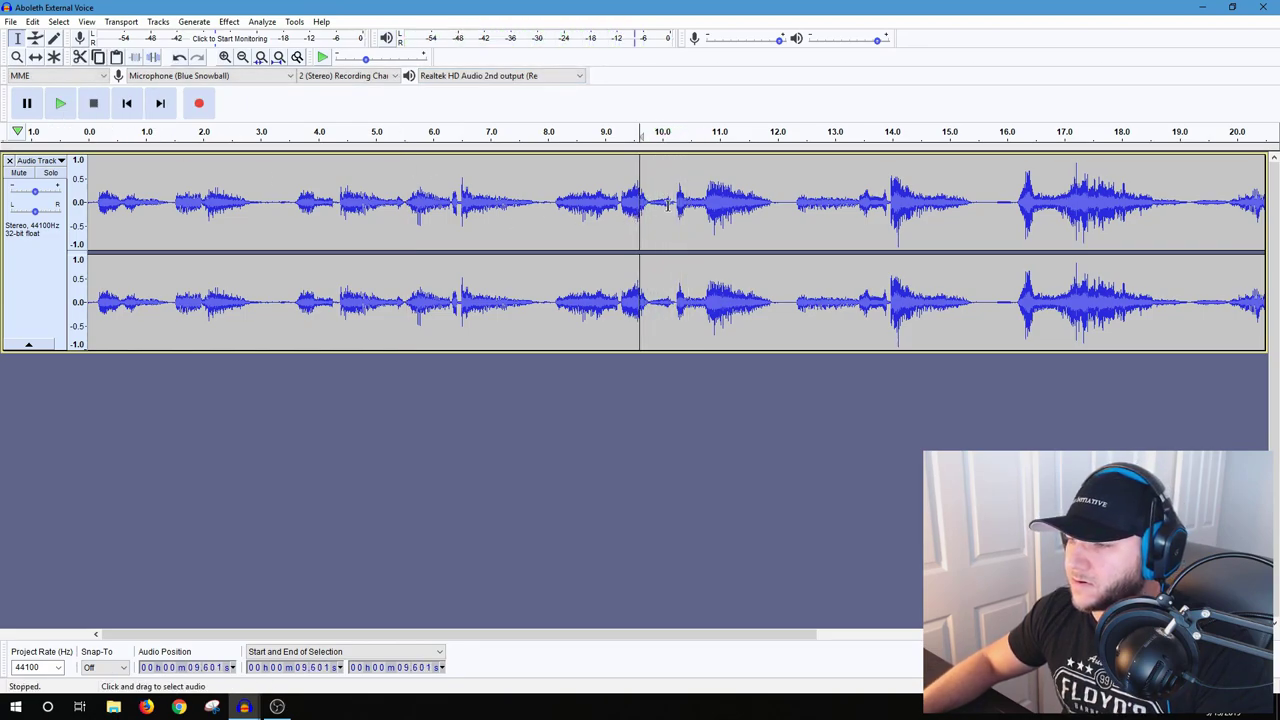
left_click_drag(674, 204, 648, 207)
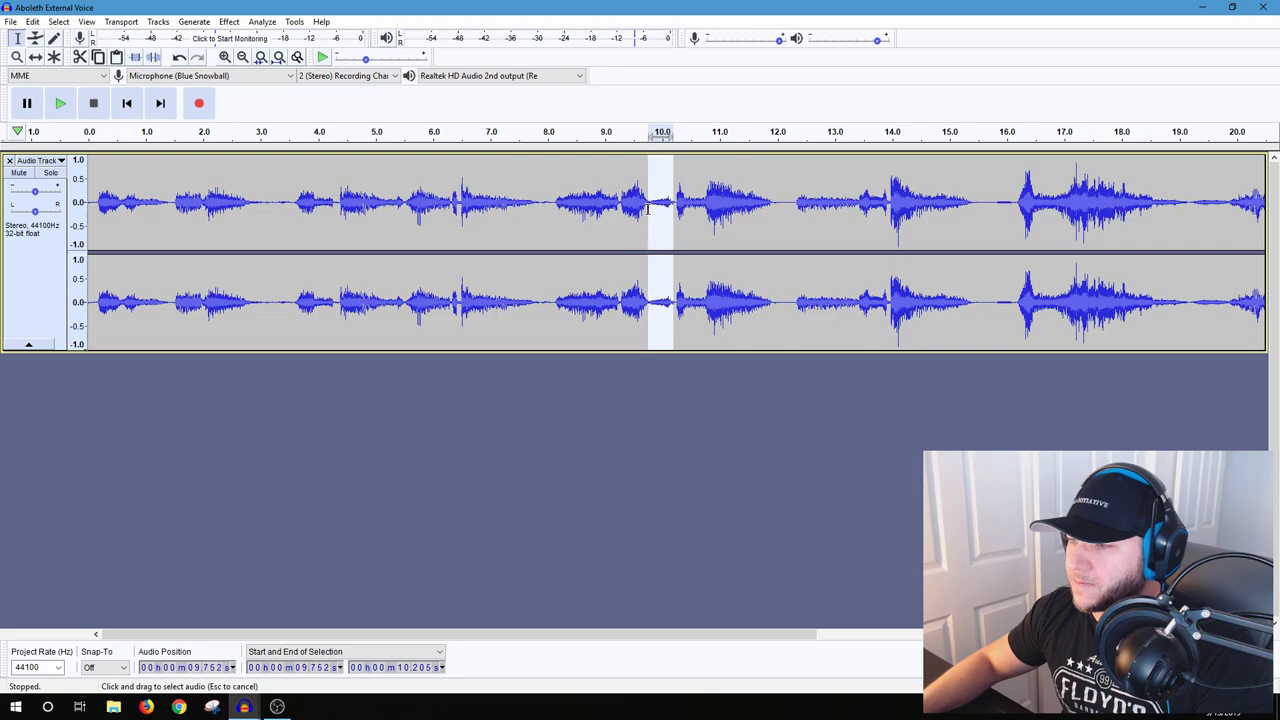
key("Delete")
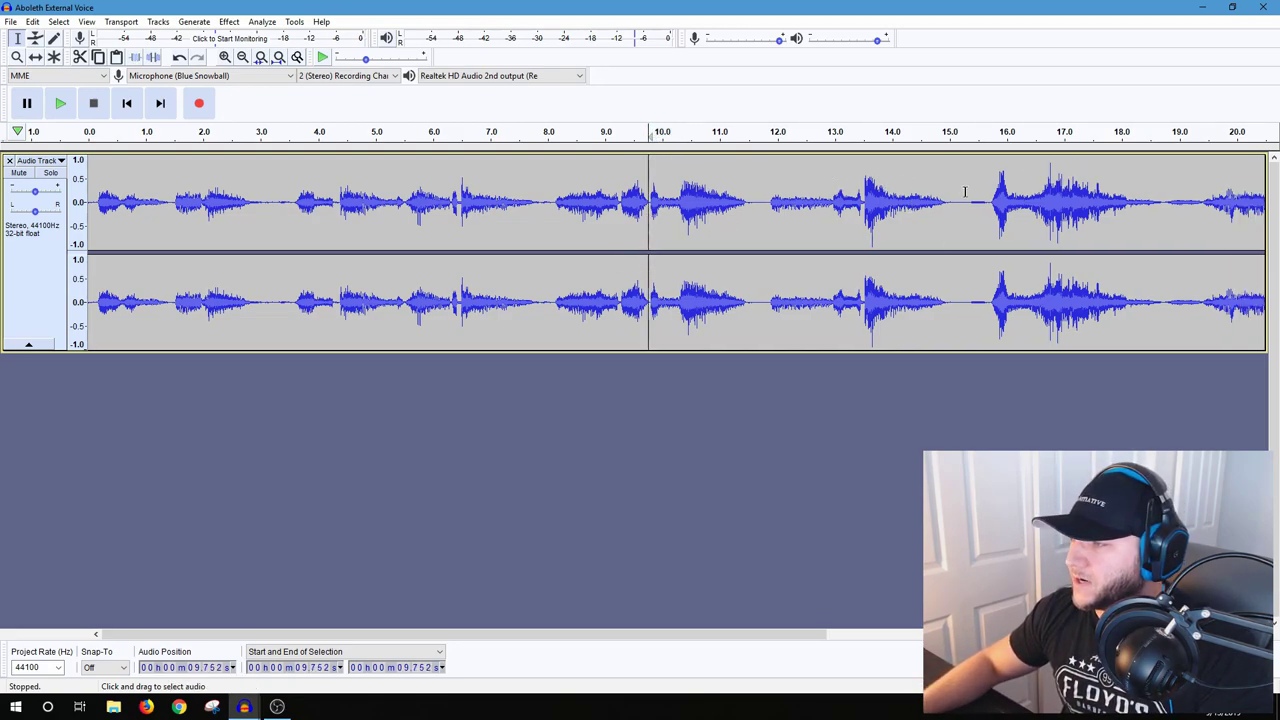
- Audition the track from about 18.762 s and delete the quiet section from about 18.762 to 19.412 s
left_click_drag(545, 640, 692, 638)
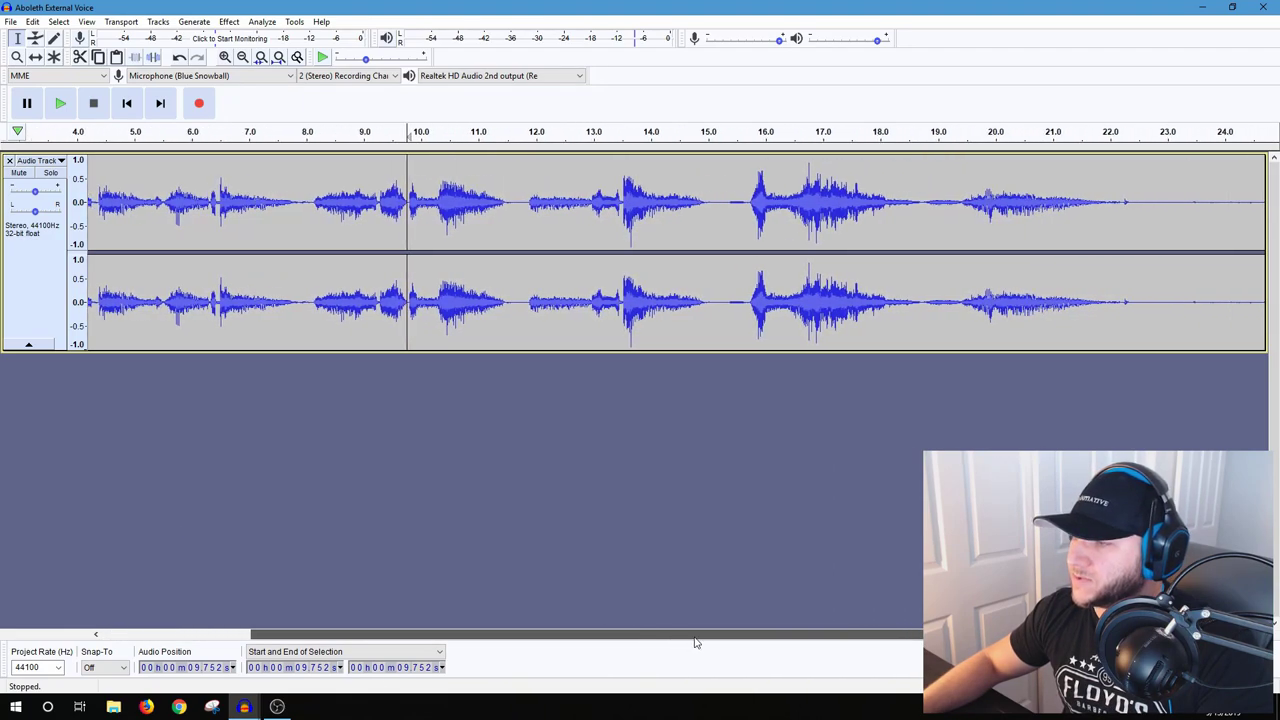
left_click(926, 205)
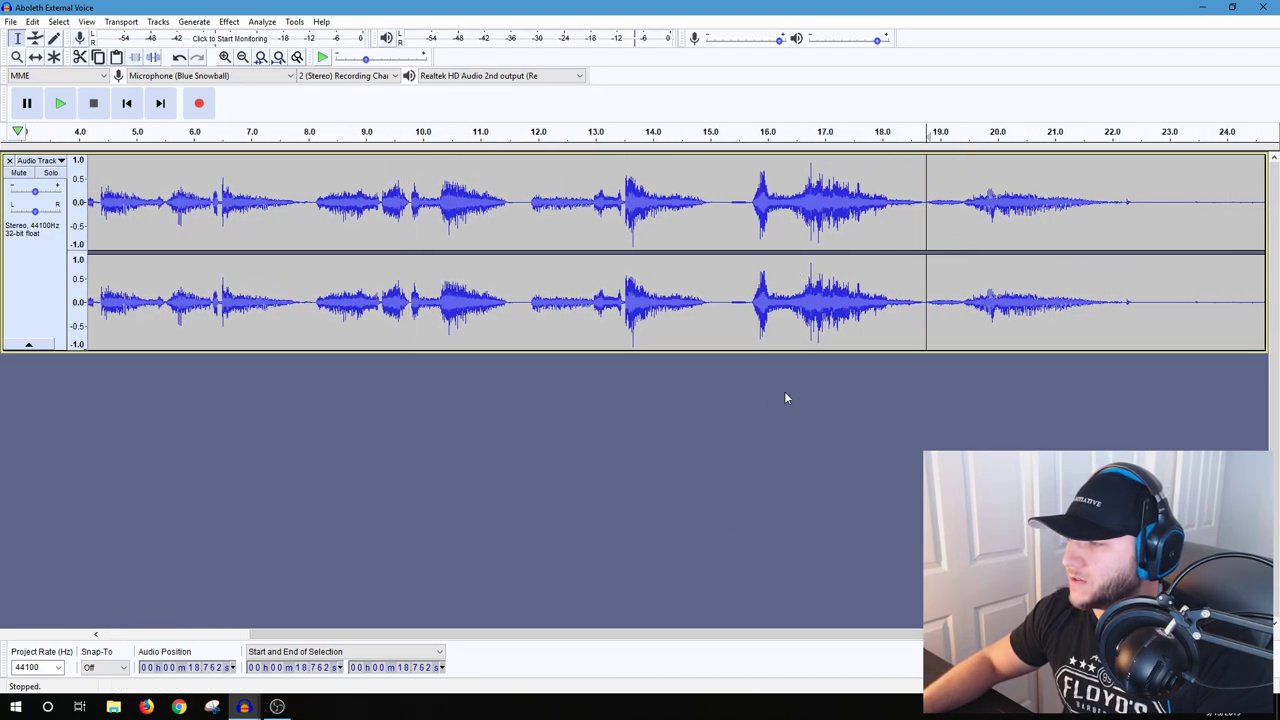
left_click(60, 103)
key("space")
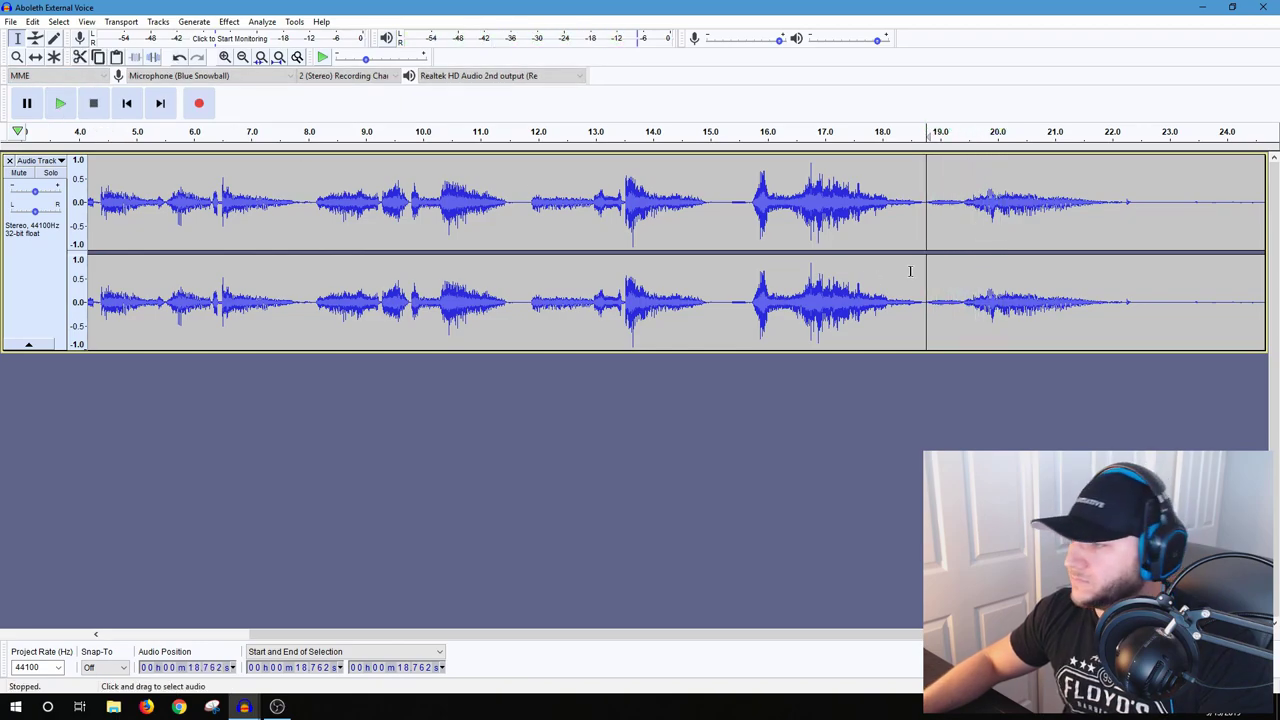
left_click(914, 222)
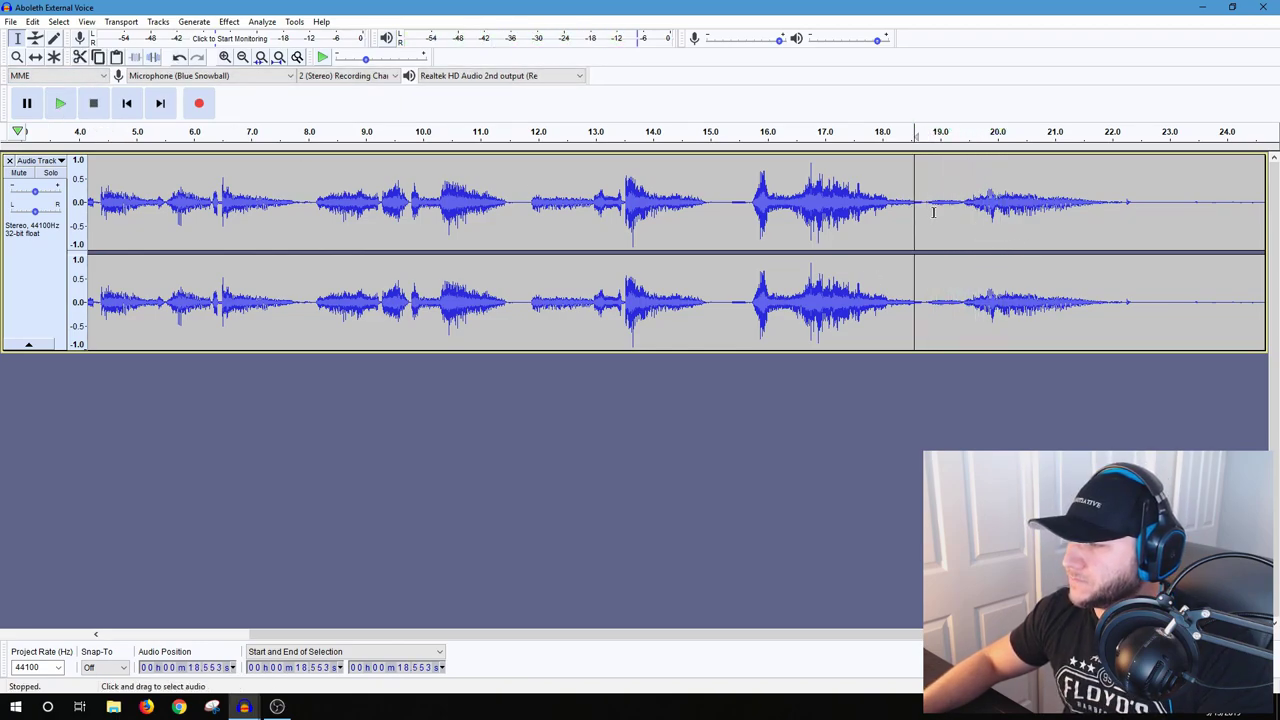
left_click_drag(926, 202, 962, 228)
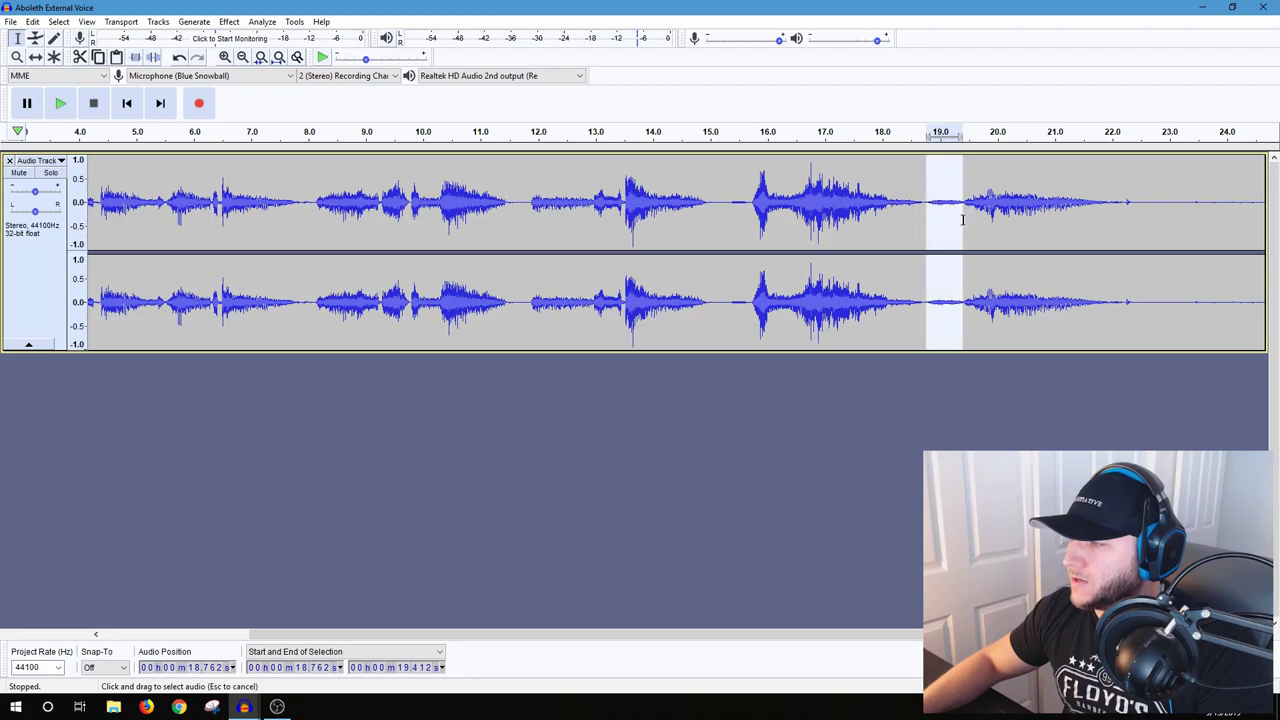
key("Delete")
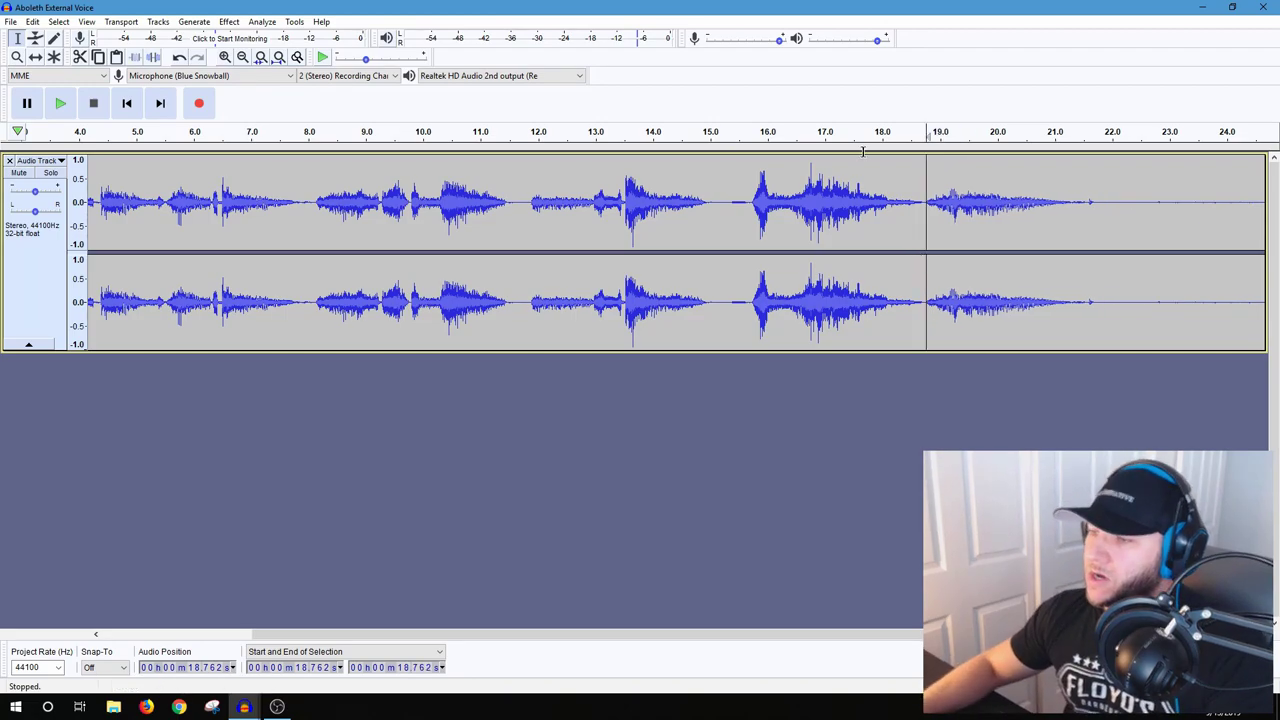
- Play the edited voice track from its beginning to check the cuts
left_click_drag(777, 633, 471, 669)
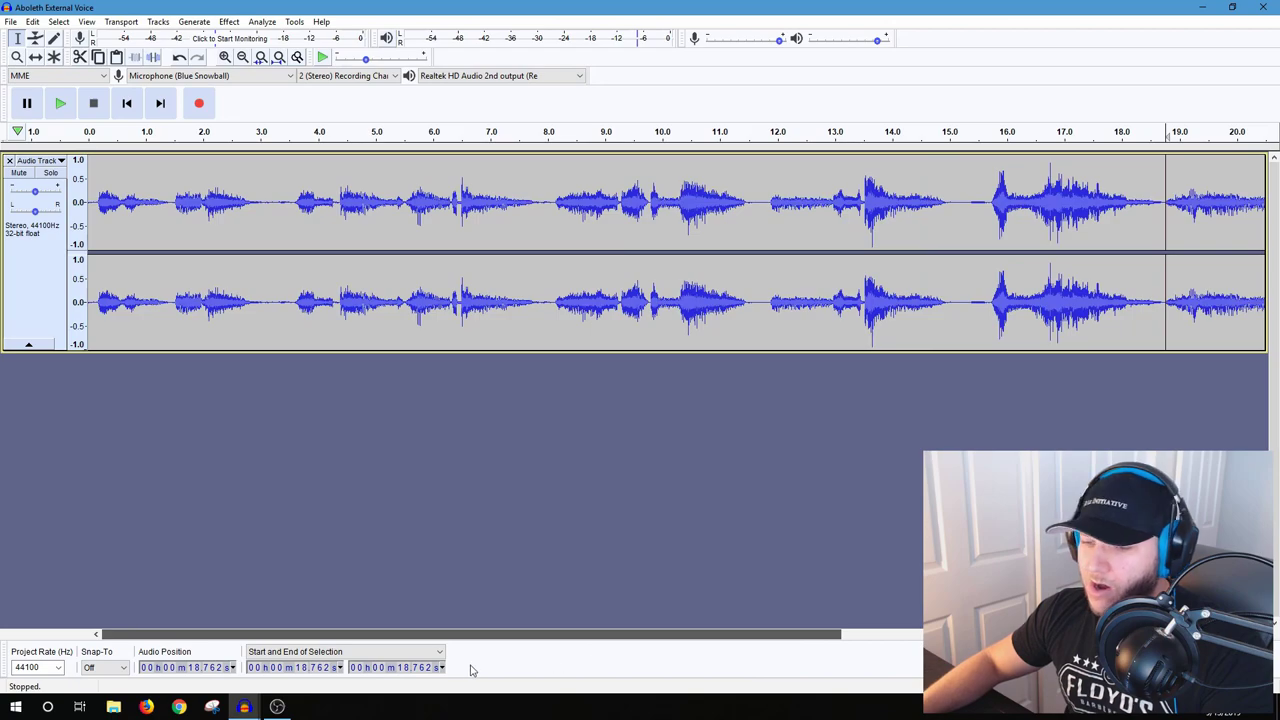
left_click(92, 175)
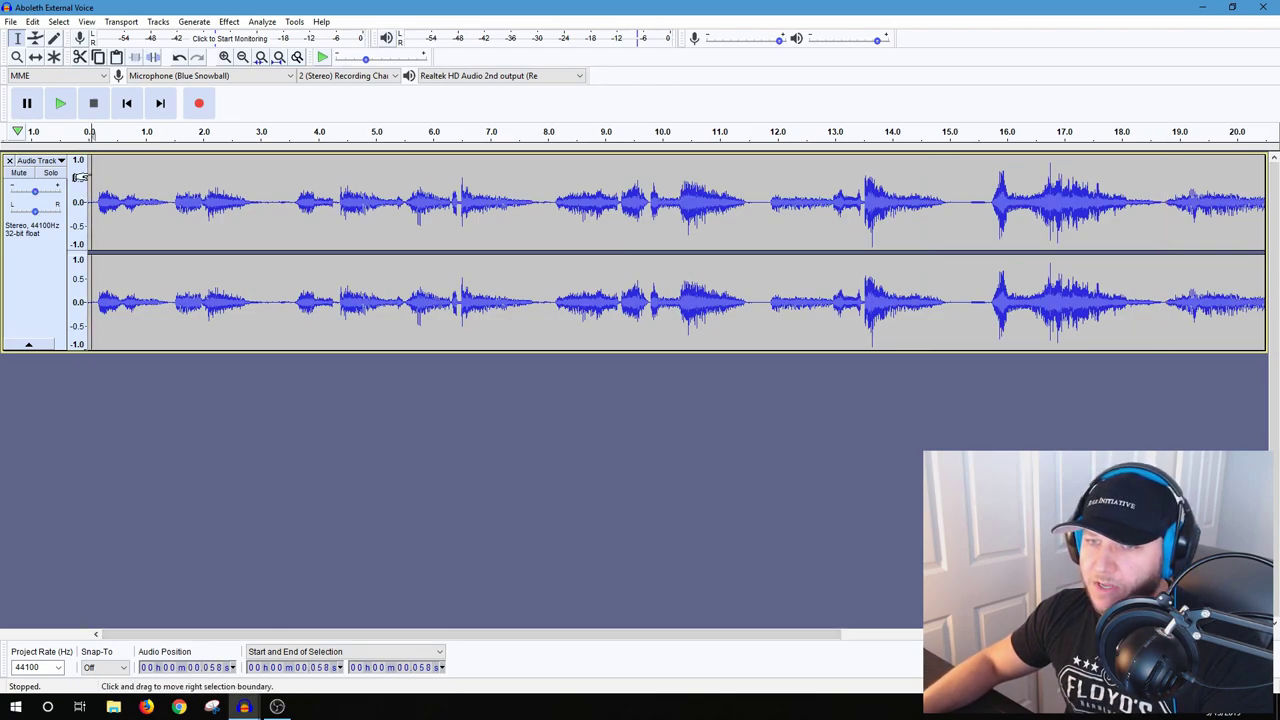
left_click(60, 103)
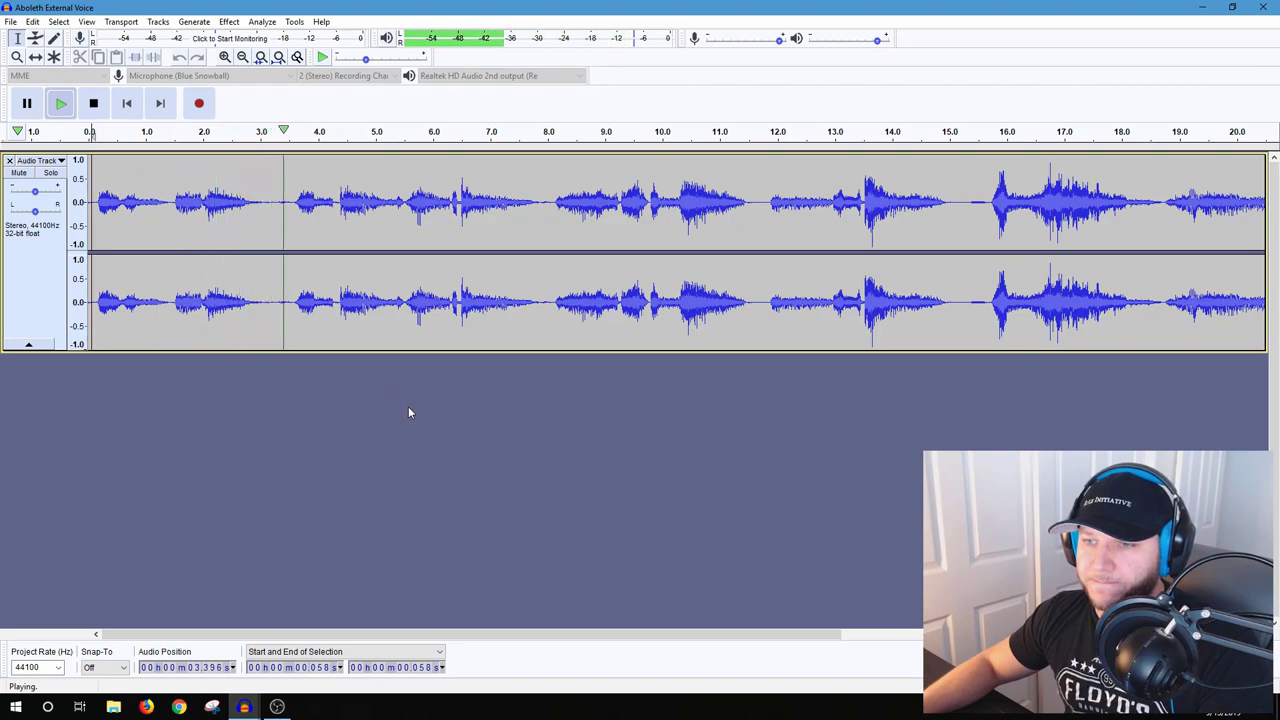
left_click(93, 104)
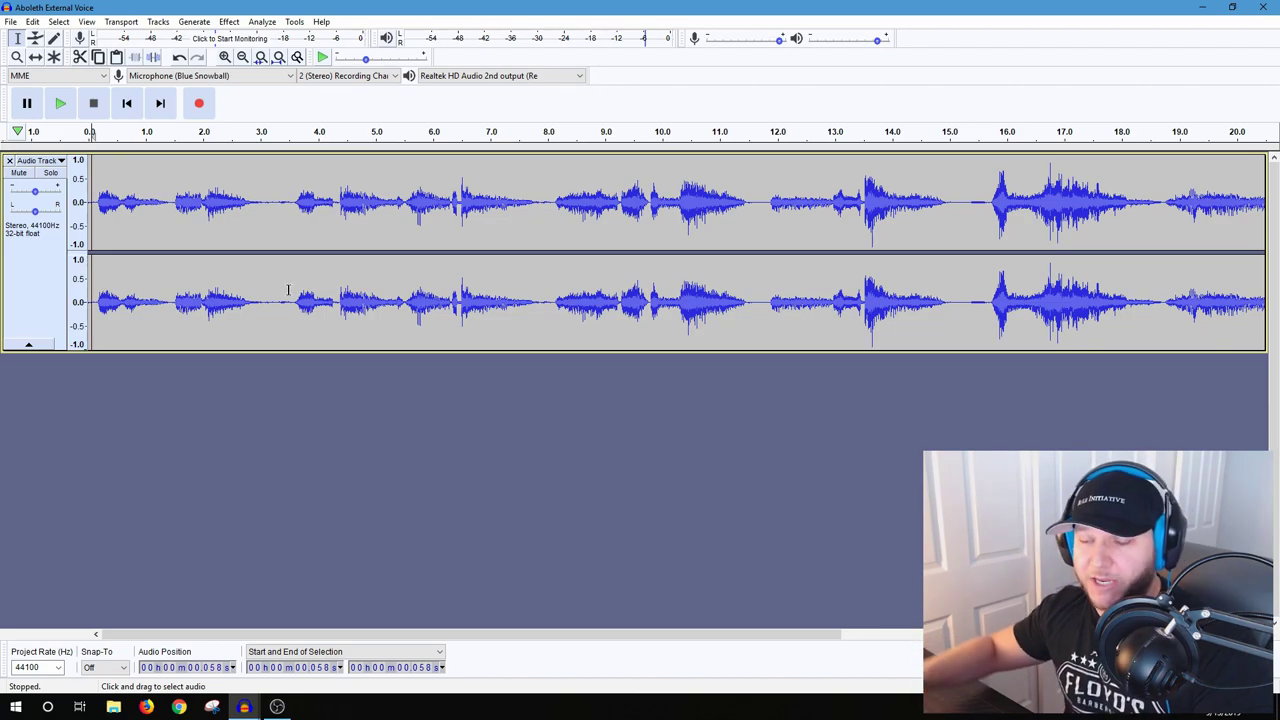
- Delete the short section from about 3.239 to 3.495 s and place the cursor just before the cut, at about 2.775 s
left_click(263, 182)
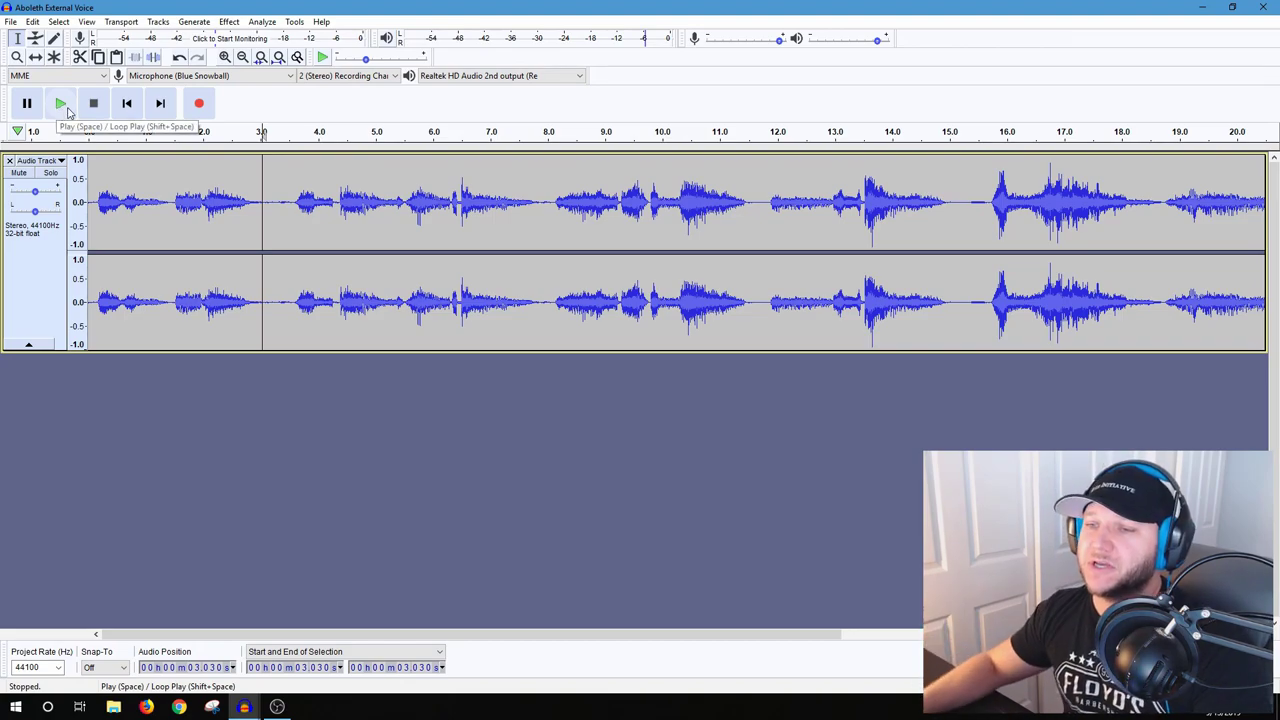
left_click_drag(289, 205, 274, 205)
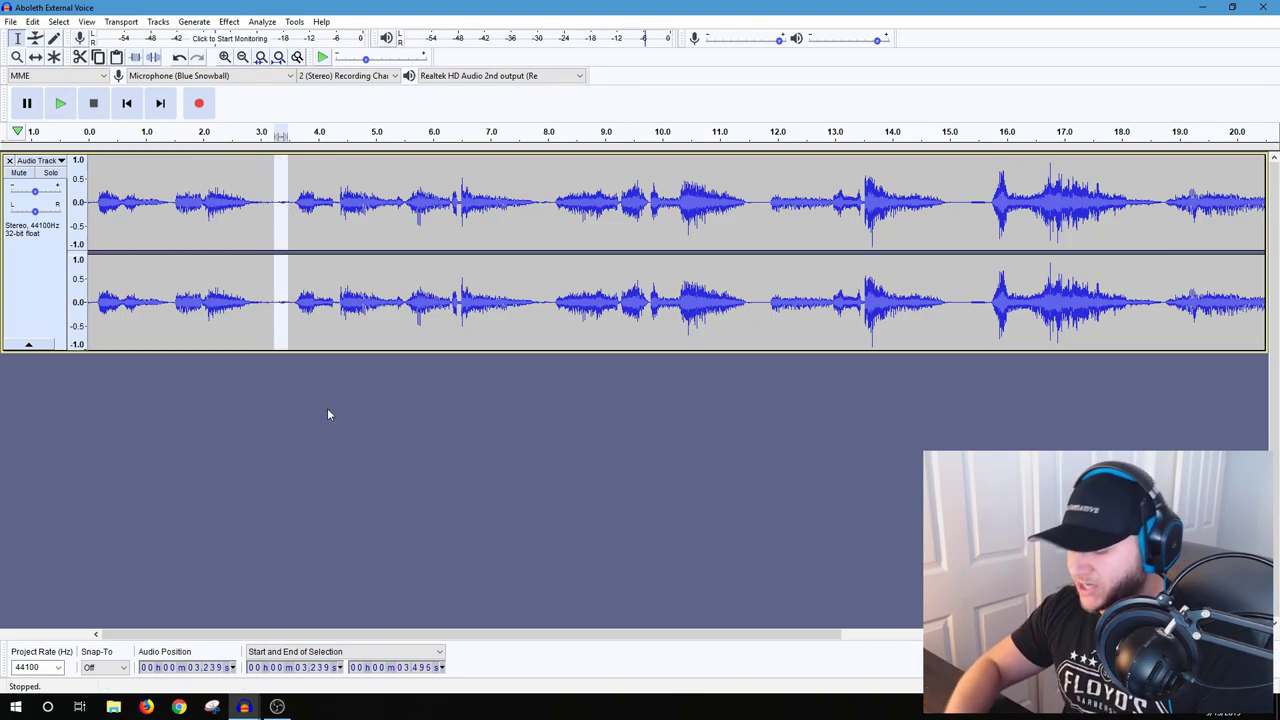
key("Delete")
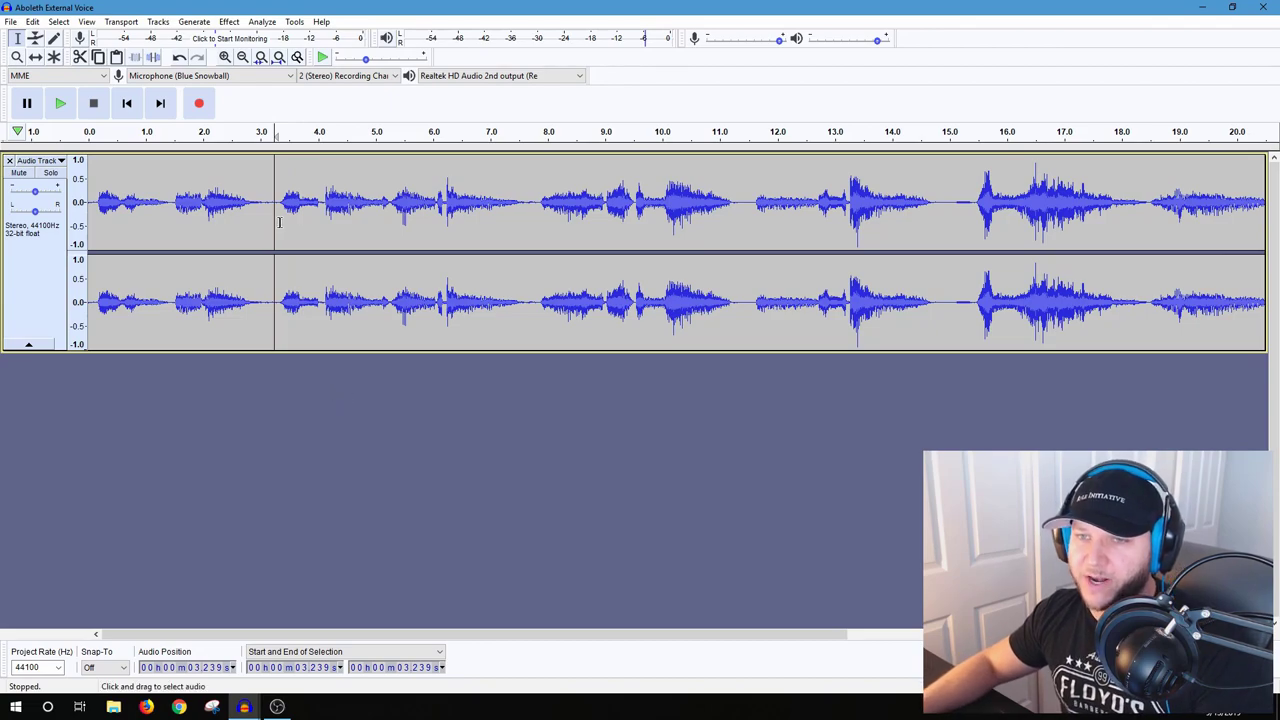
left_click(248, 178)
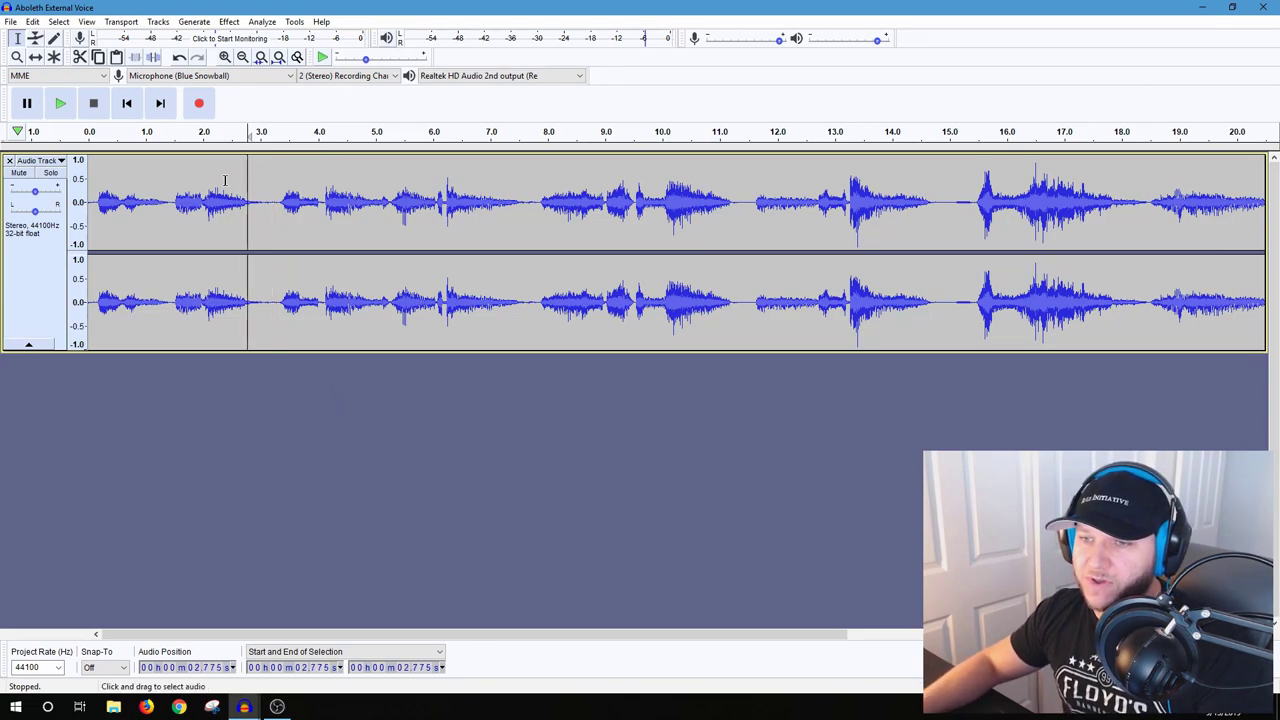
- Audition the track from about 2.775 s and delete the short quiet section from about 3.042 to 3.123 s
left_click(60, 103)
left_click(93, 106)
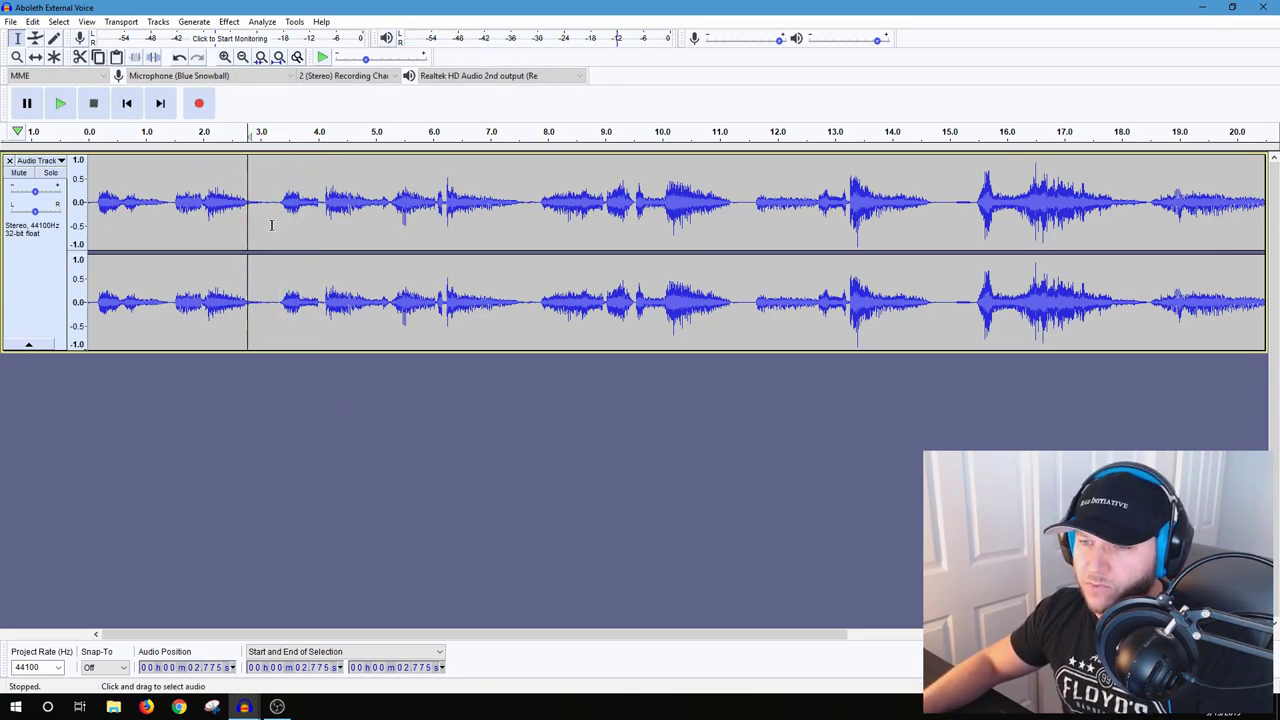
left_click_drag(268, 202, 262, 202)
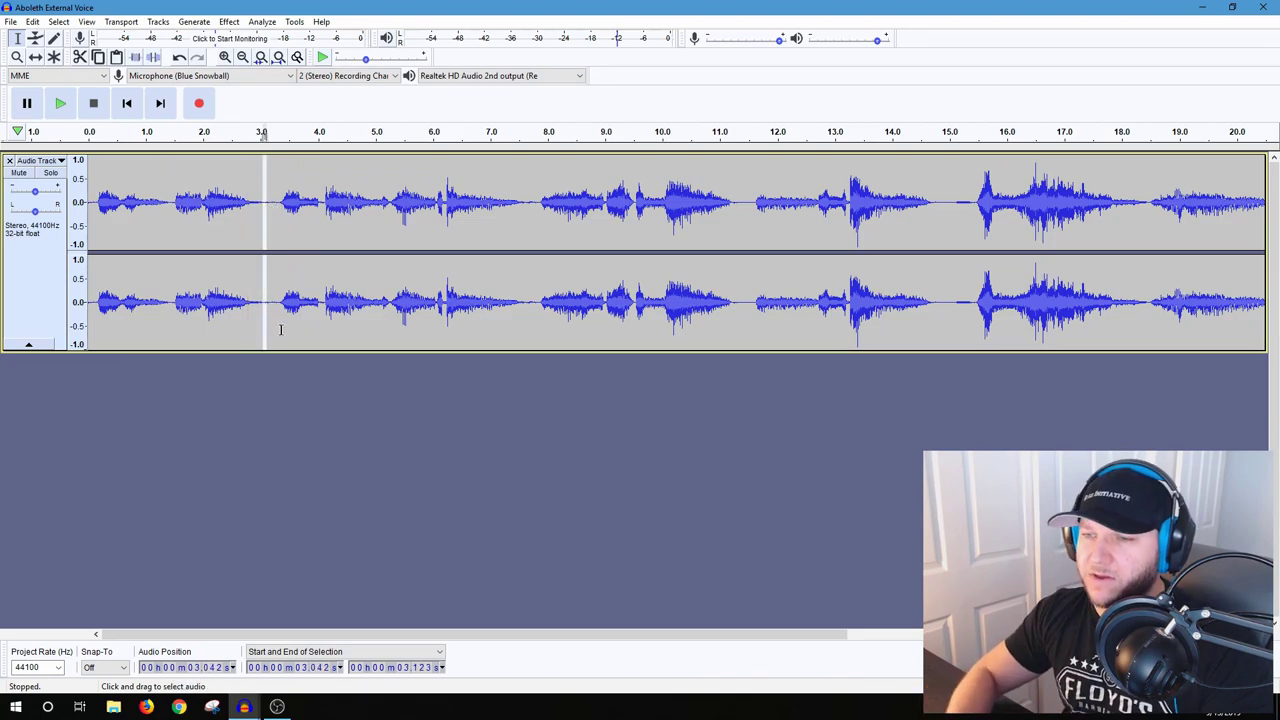
key("Delete")
- Play the track from about 2.473 s to check the cut near 3 s
left_click(230, 229)
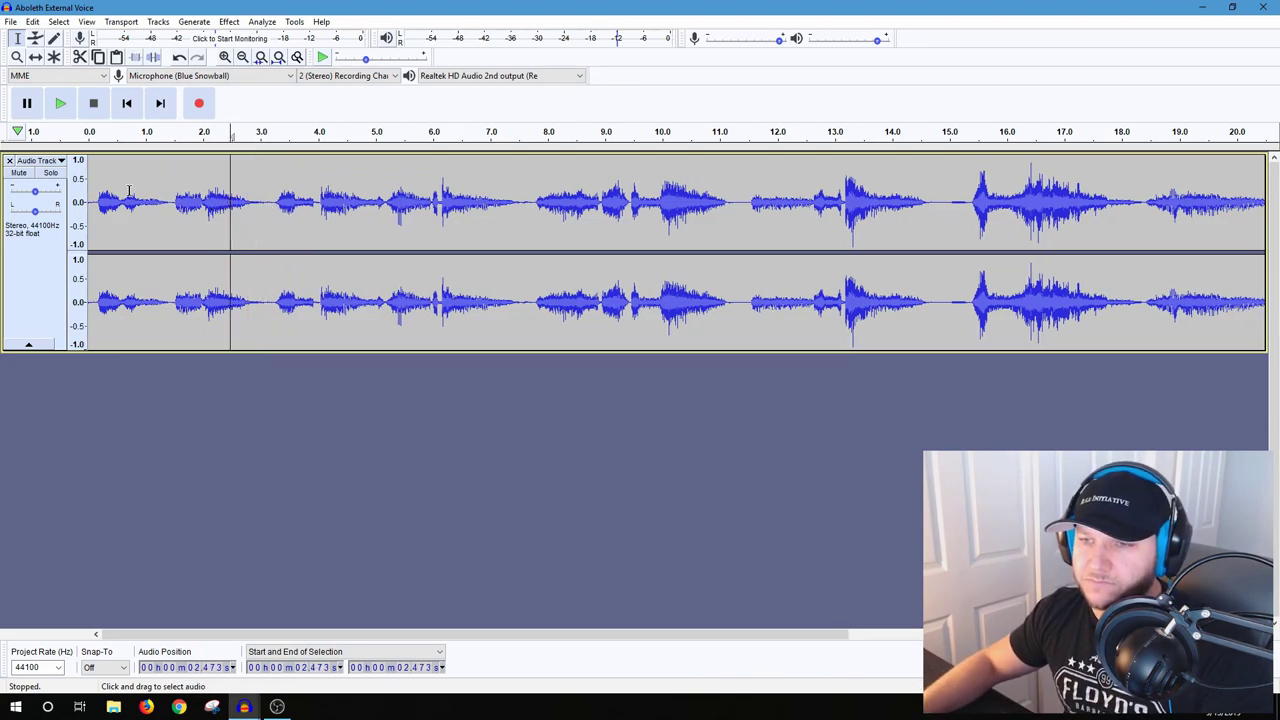
left_click(59, 104)
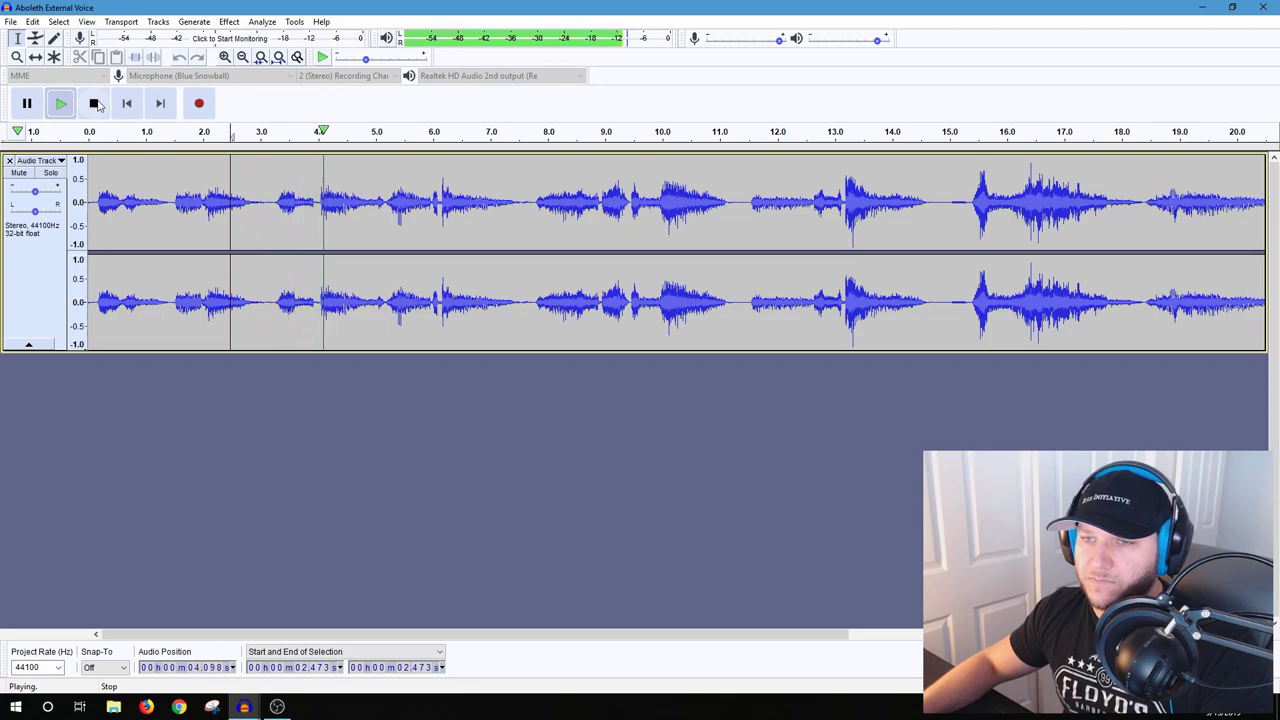
left_click(95, 108)
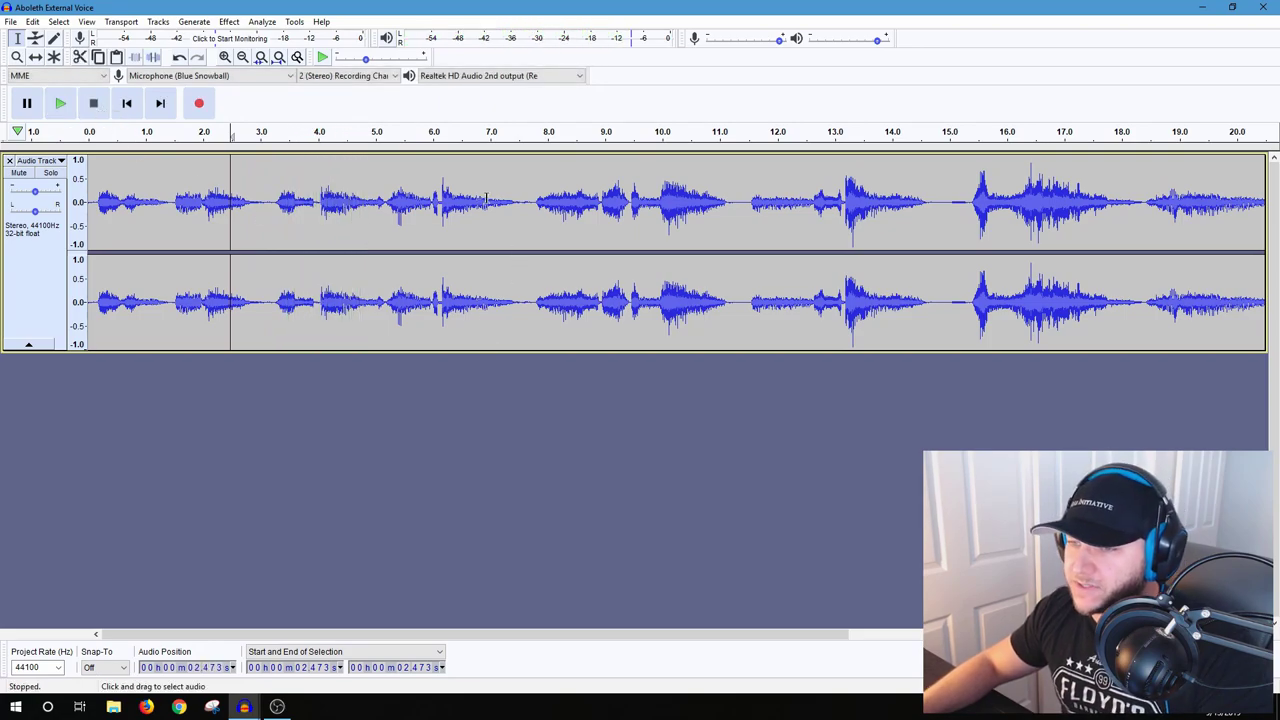
- Audition the track from about 7.233 s and delete the quiet section from about 14.977 to 15.360 s
left_click(60, 104)
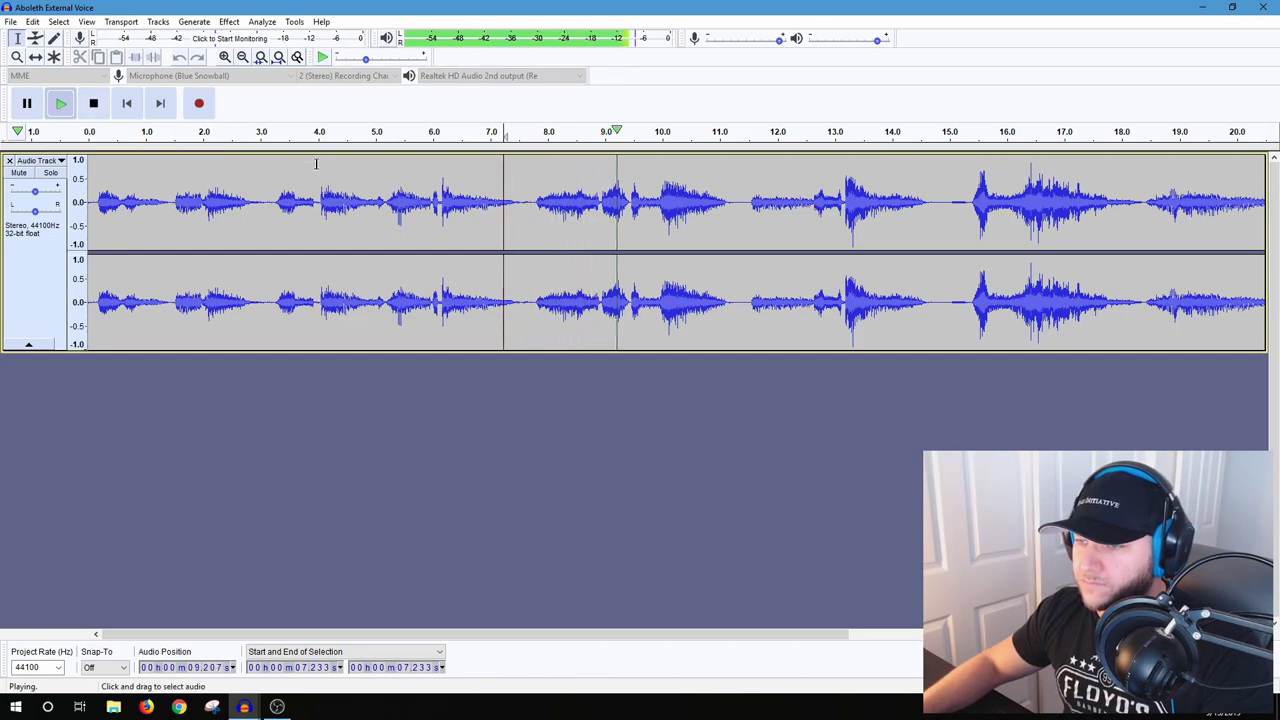
left_click(99, 110)
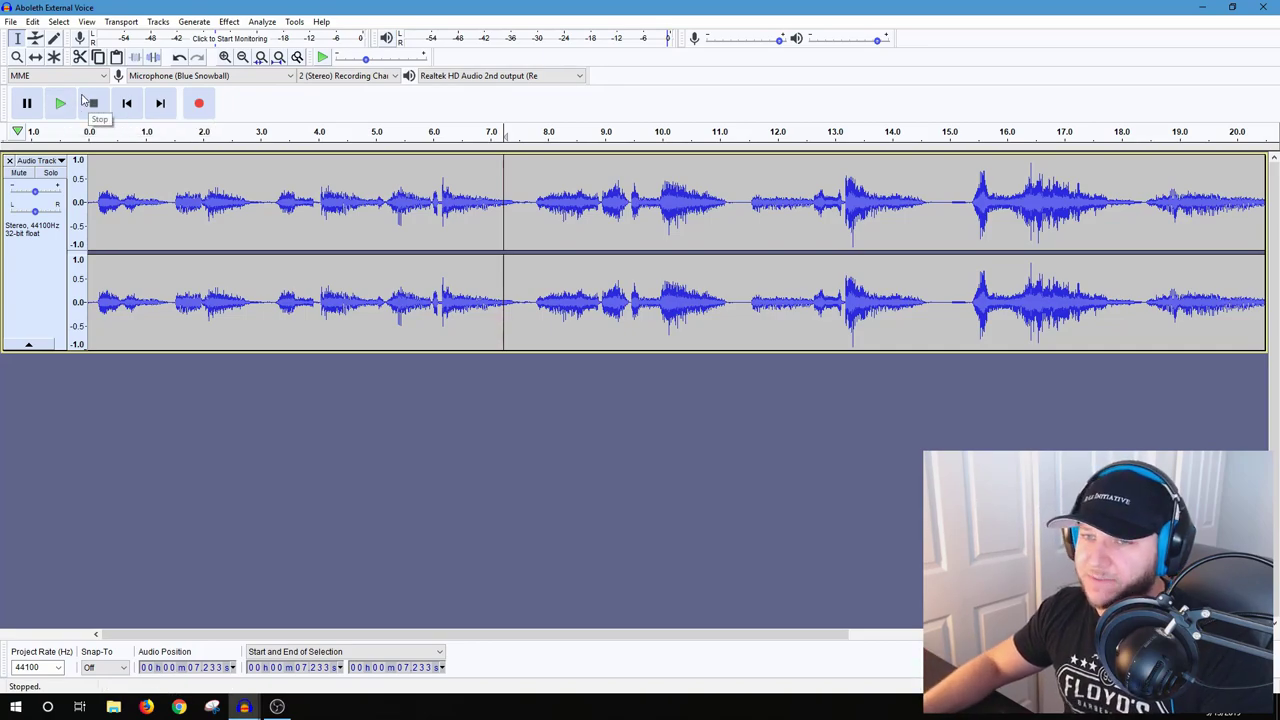
left_click(61, 103)
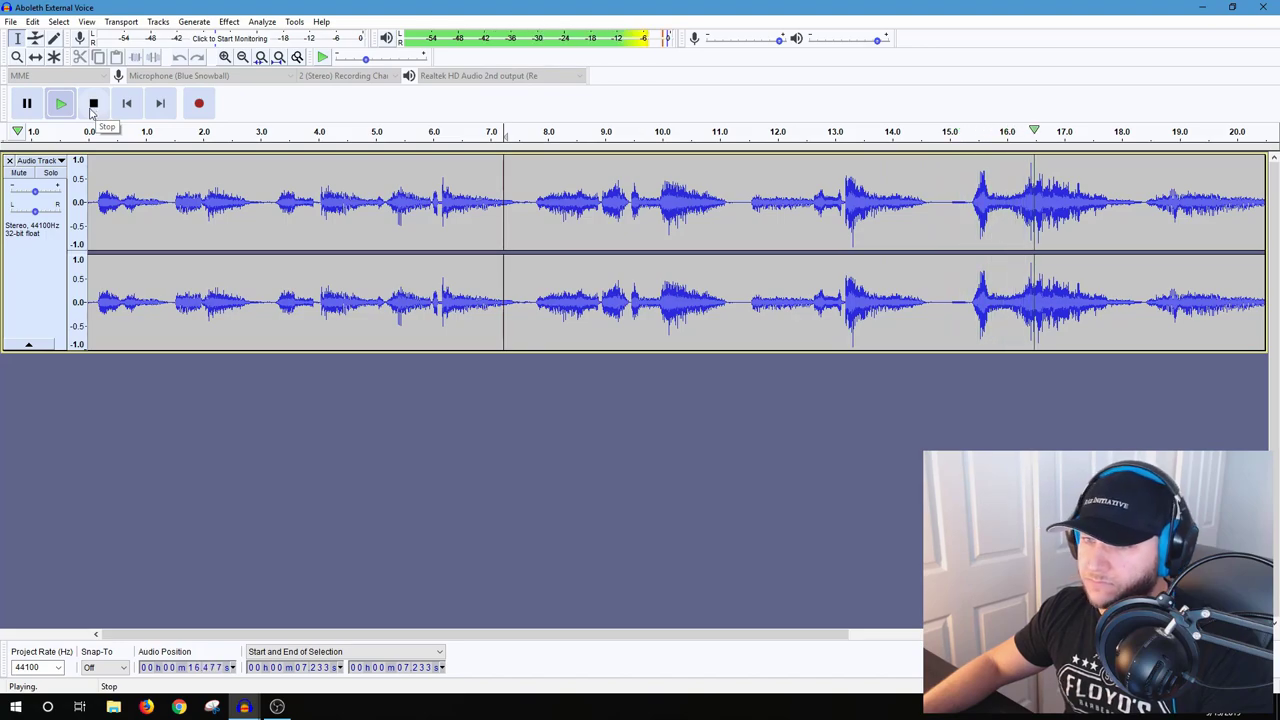
left_click(93, 104)
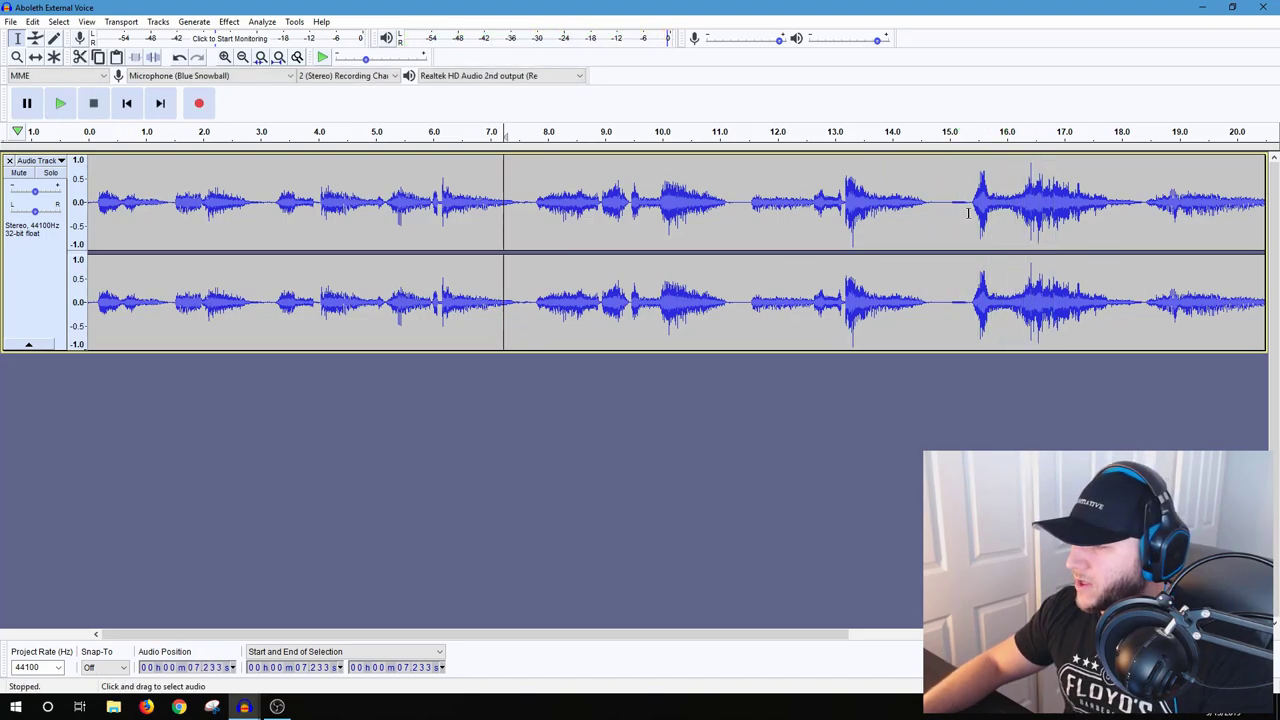
left_click_drag(948, 202, 969, 210)
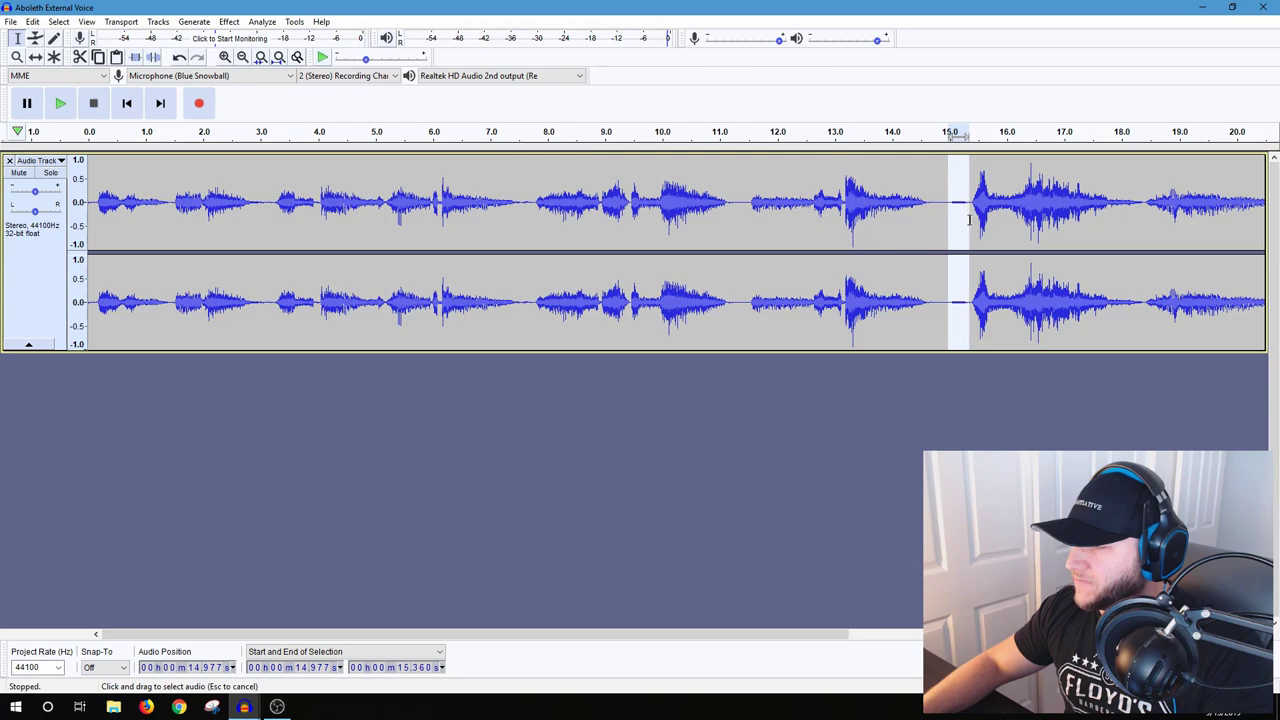
key("Delete")
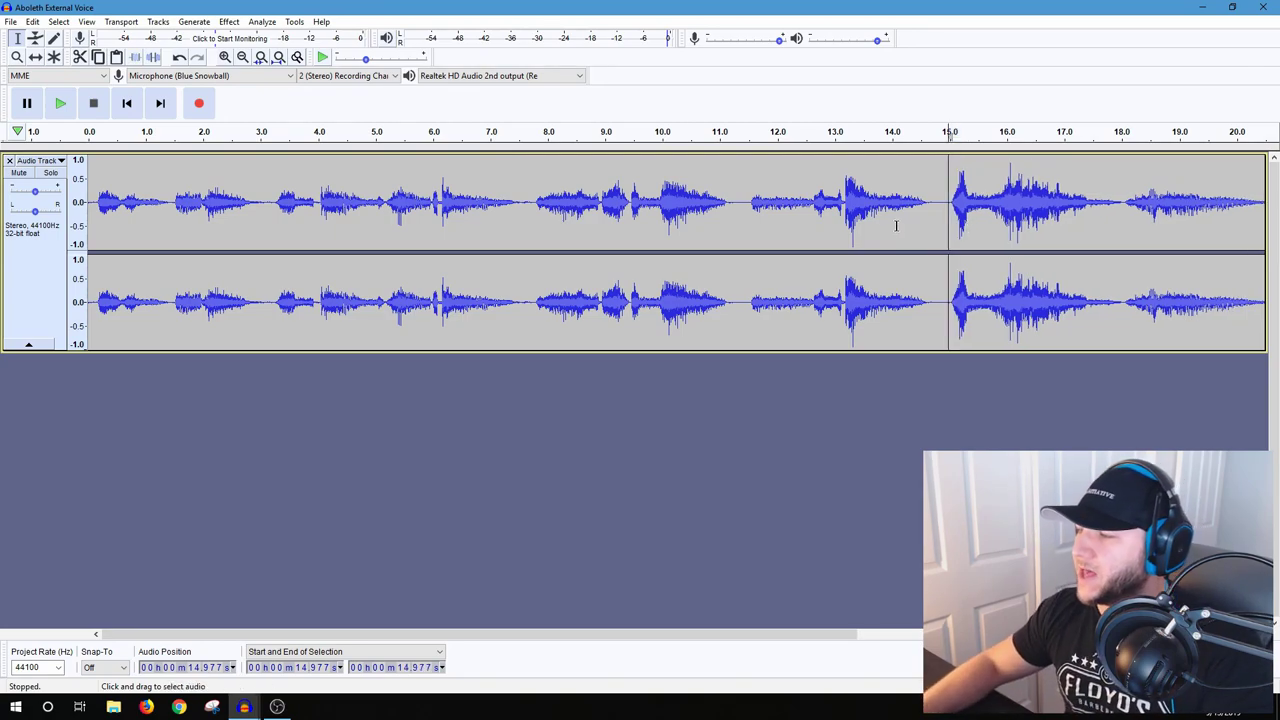
- Audition the track from about 14.106 s and delete the short section from about 22.036 to 22.187 s
left_click(898, 224)
left_click(61, 104)
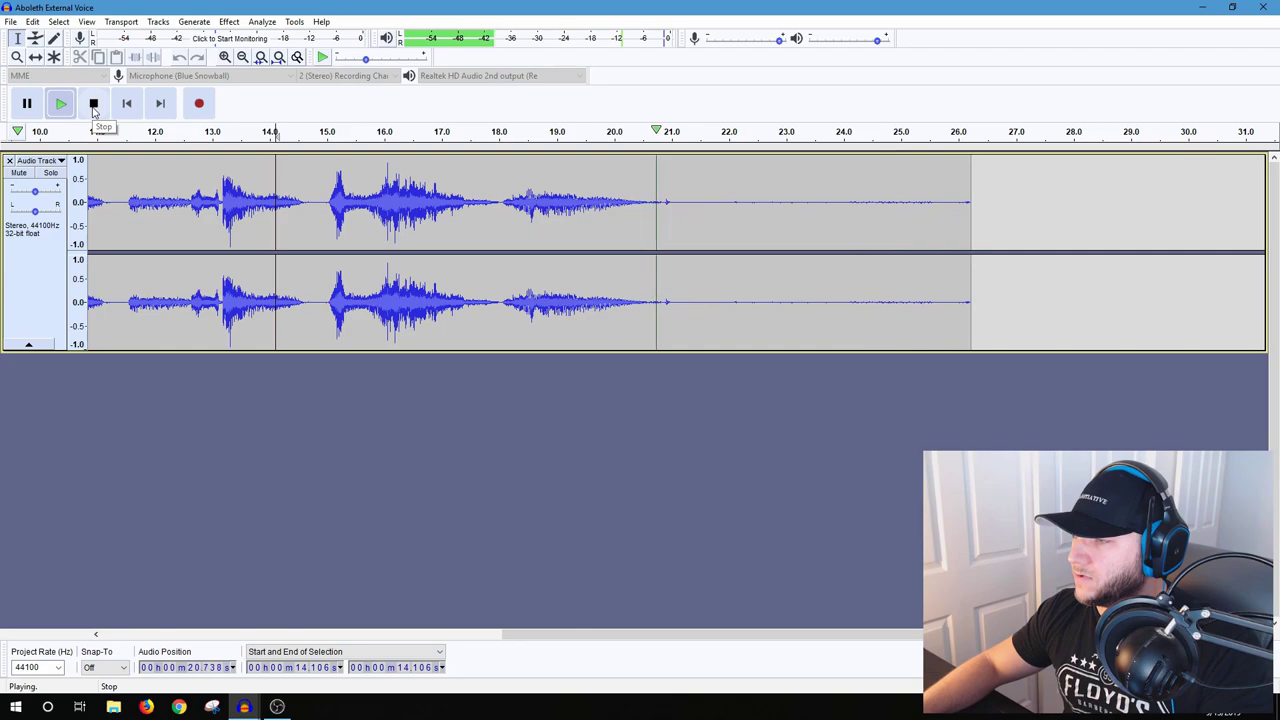
left_click(94, 104)
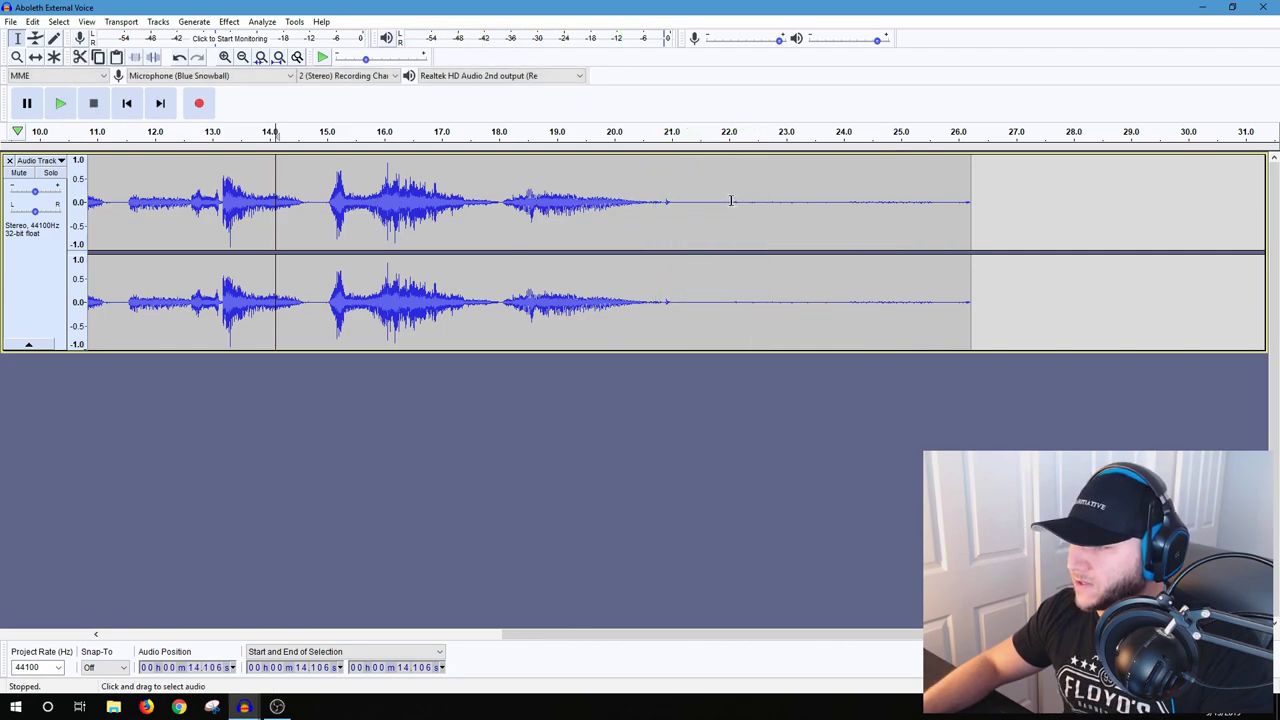
left_click_drag(731, 202, 739, 203)
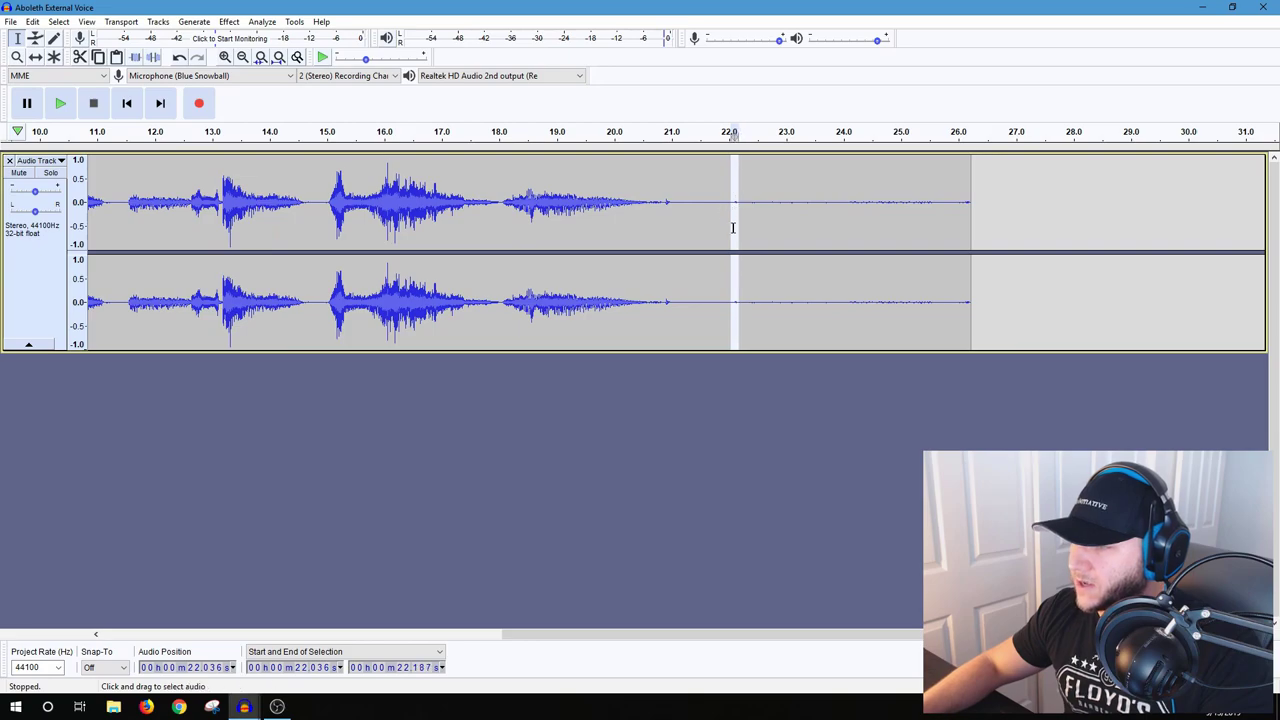
key("Delete")
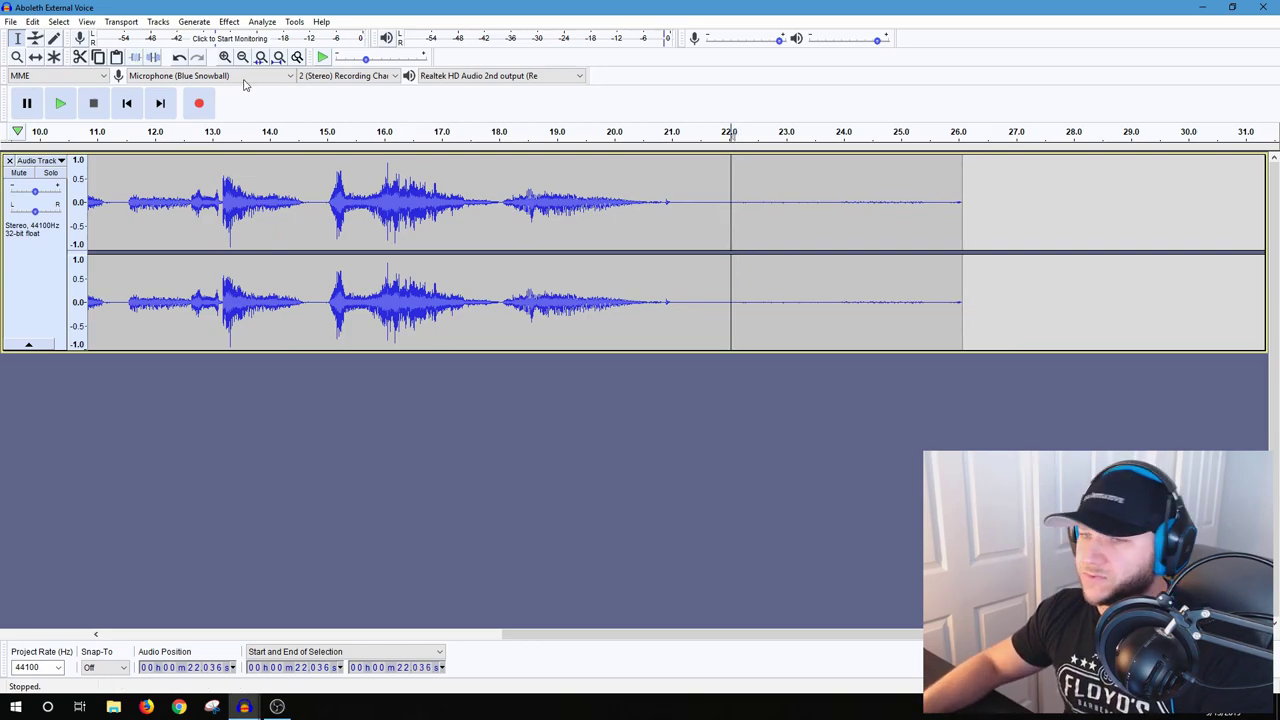
- Audition the track from about 22.036 s and delete its tail from about 25.832 s to the end
left_click(60, 103)
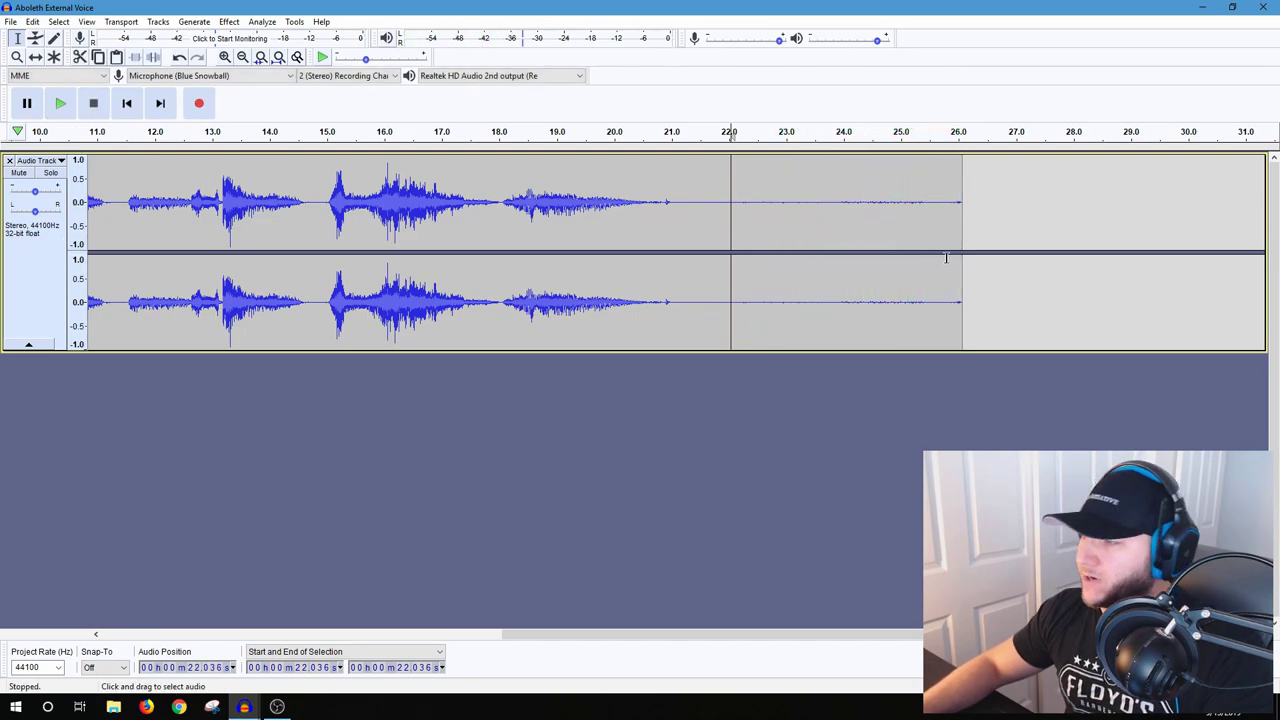
left_click_drag(950, 216, 966, 216)
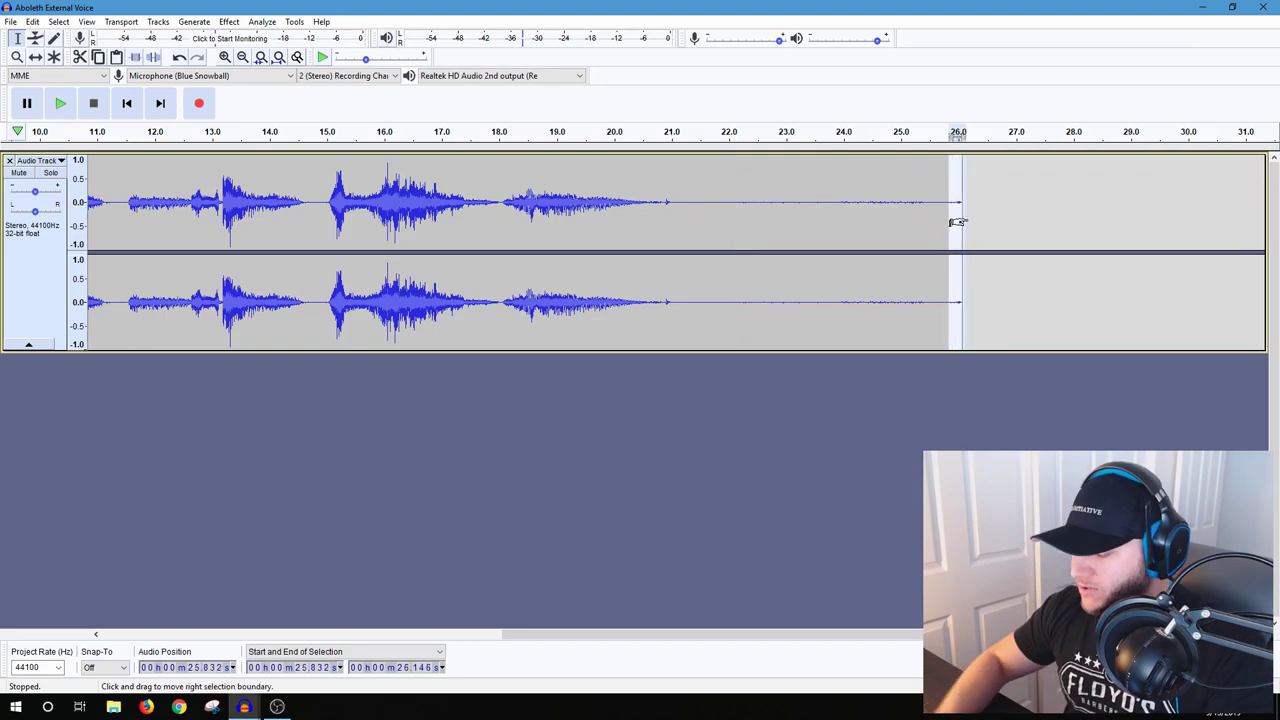
key("Delete")
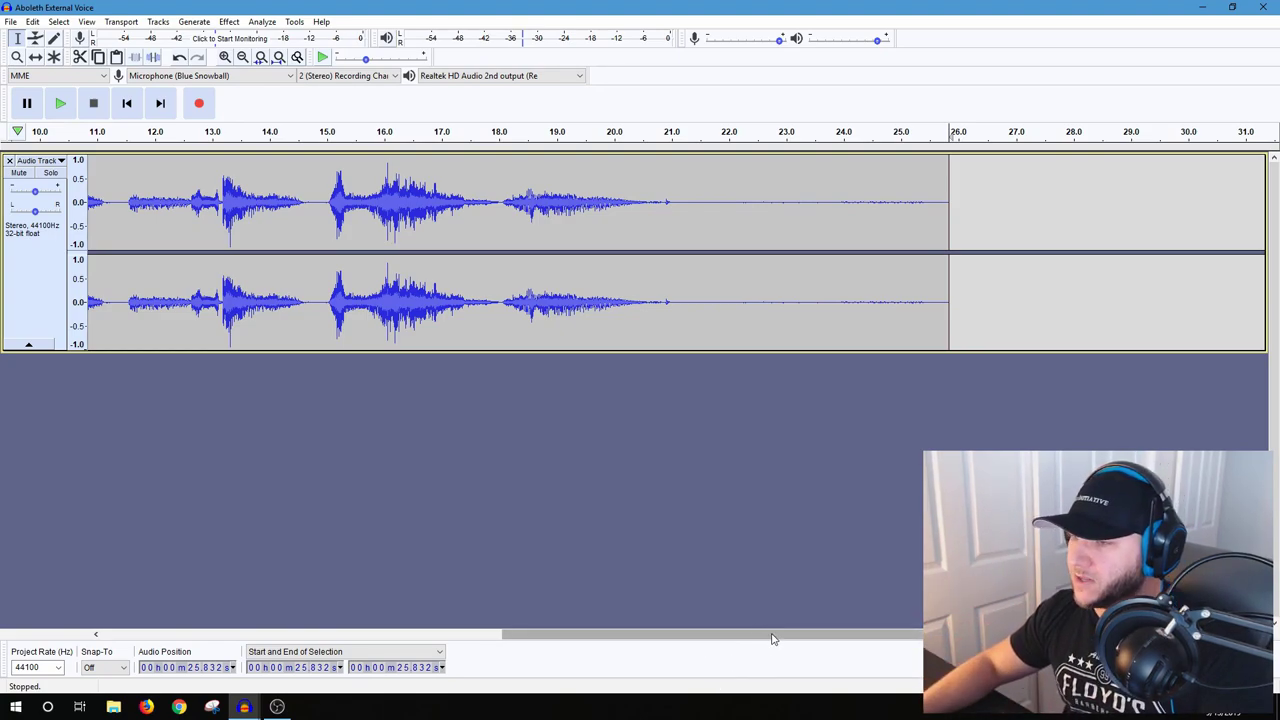
- Mark the quiet gap from about 11.238 to 11.540 s, and play the opening of the track from about 0.046 s
left_click_drag(771, 639, 371, 639)
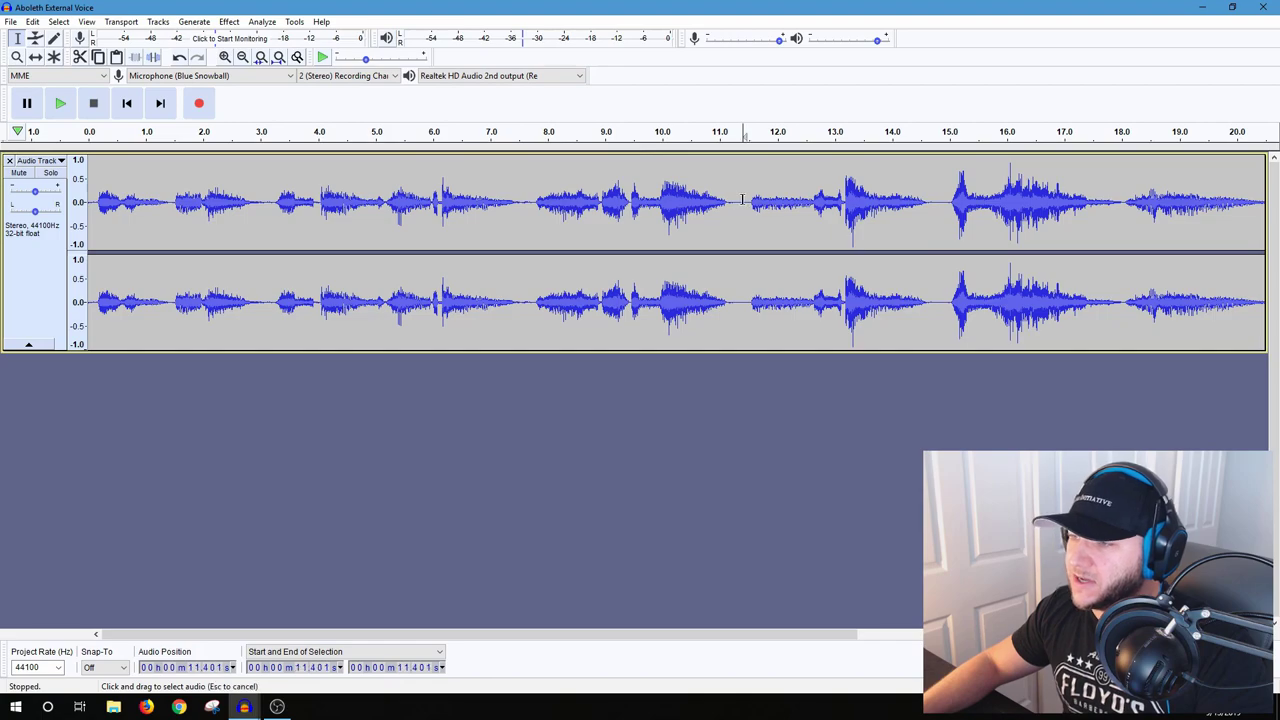
left_click_drag(735, 200, 751, 200)
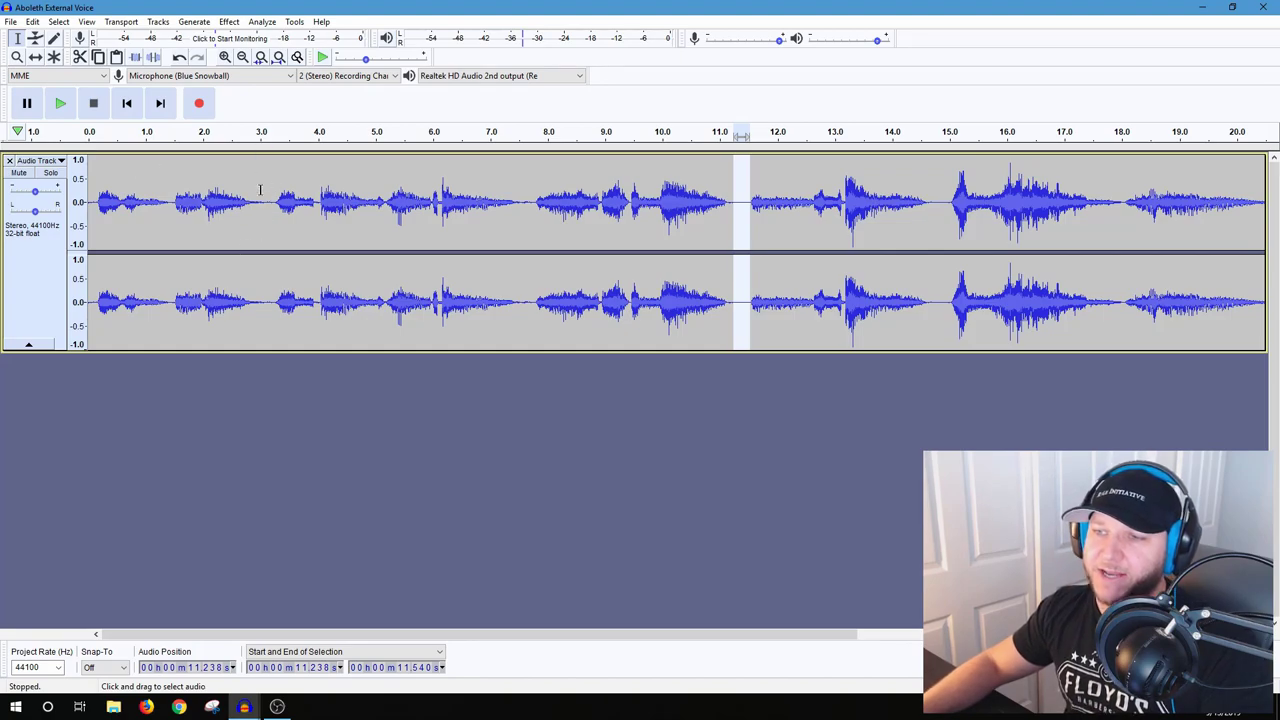
left_click(97, 178)
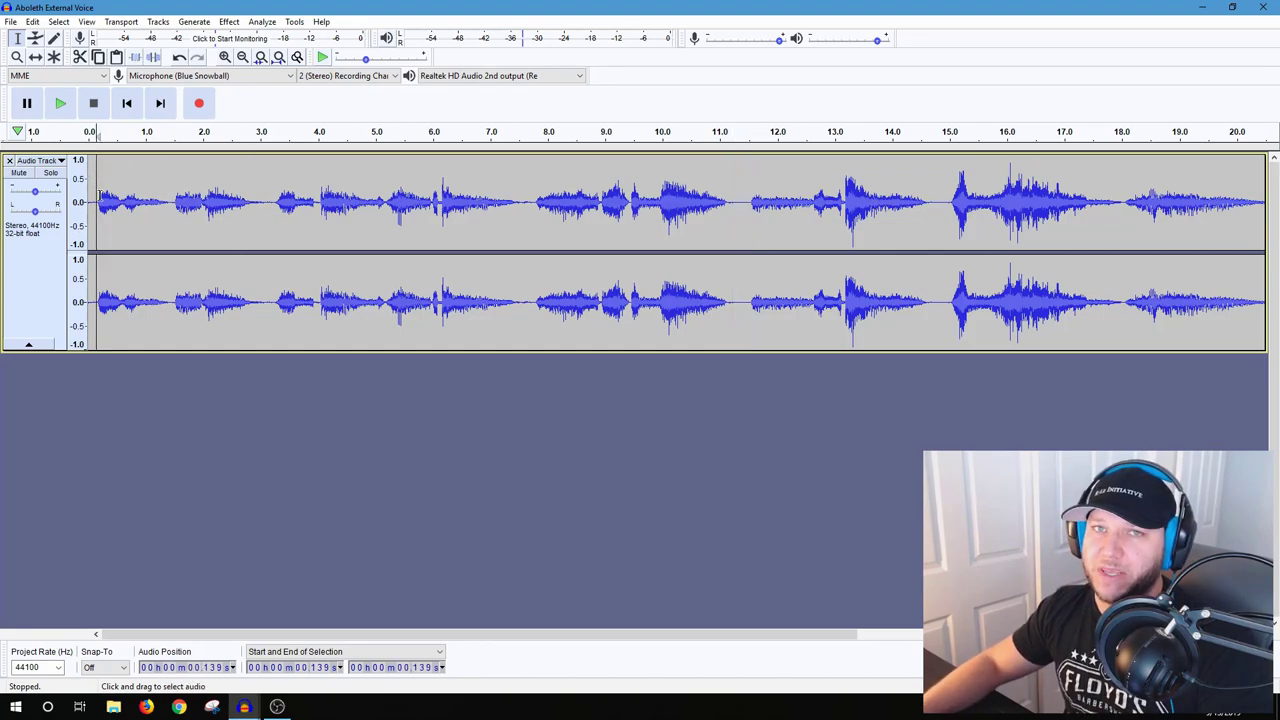
left_click(91, 167)
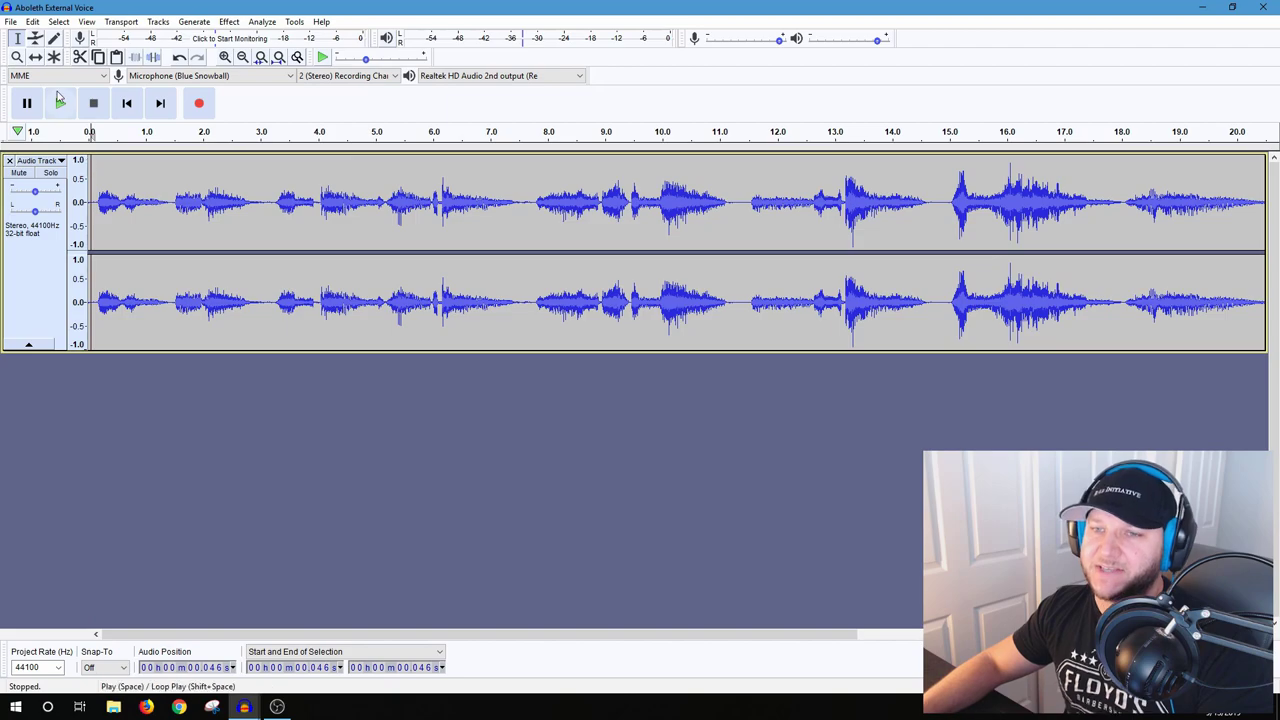
left_click(60, 110)
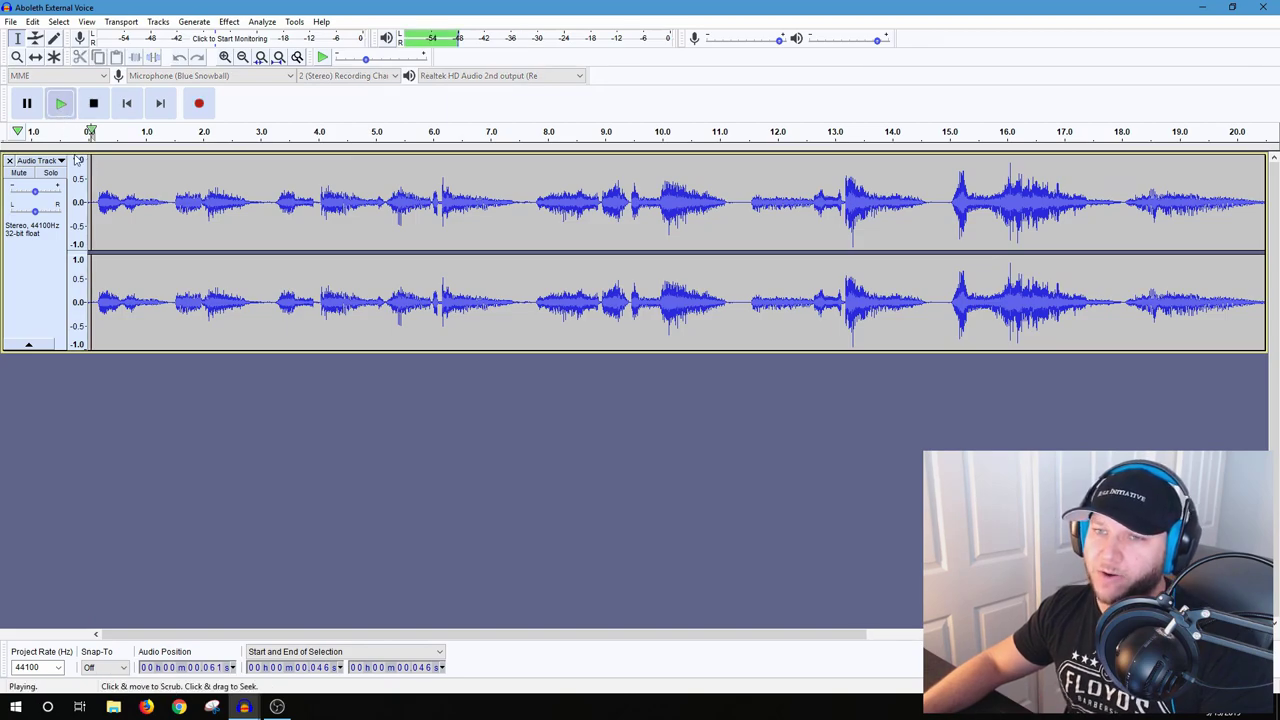
left_click(94, 104)
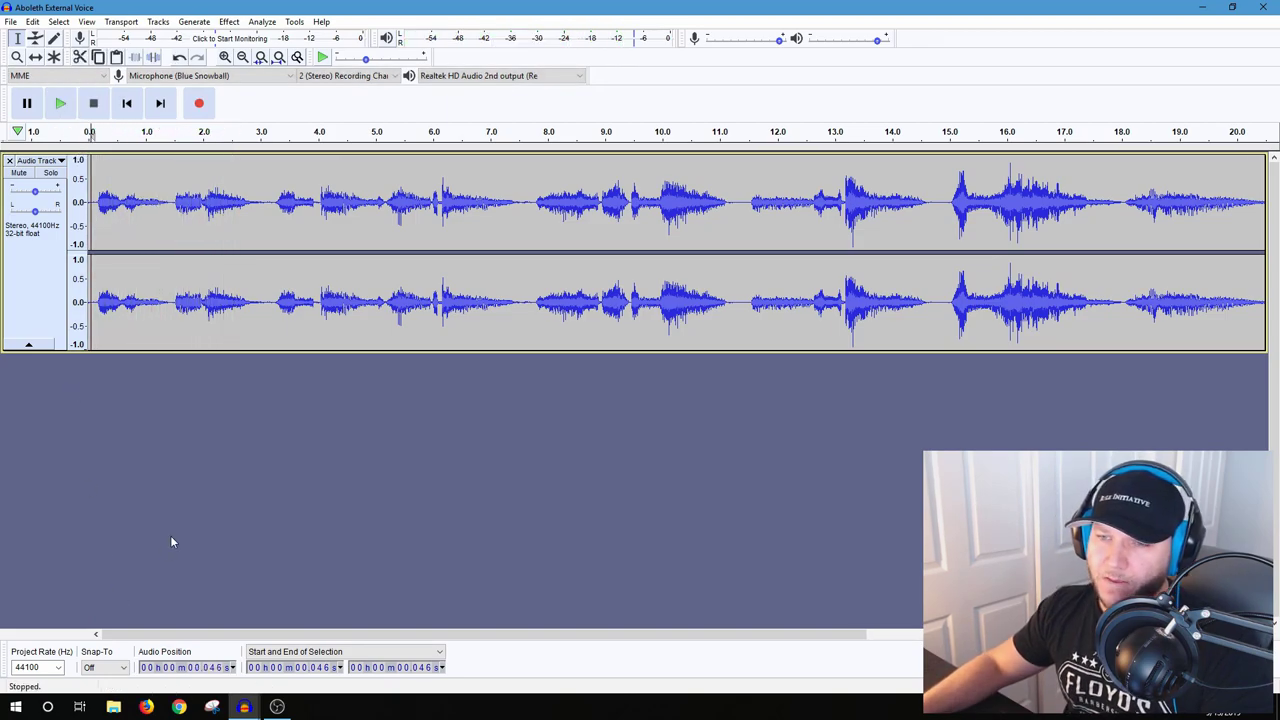
- Split the track at about 1.451 s and shift the clip after the split about 0.2 s later
left_click(172, 208)
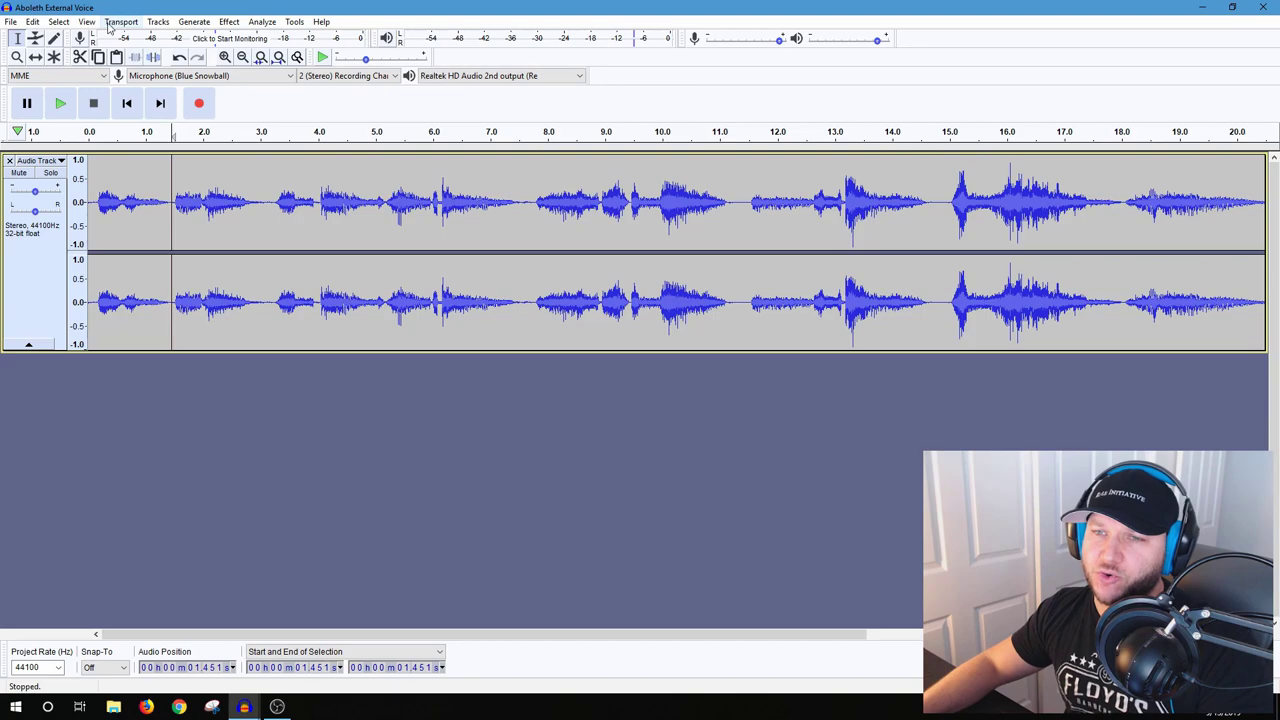
left_click(33, 22)
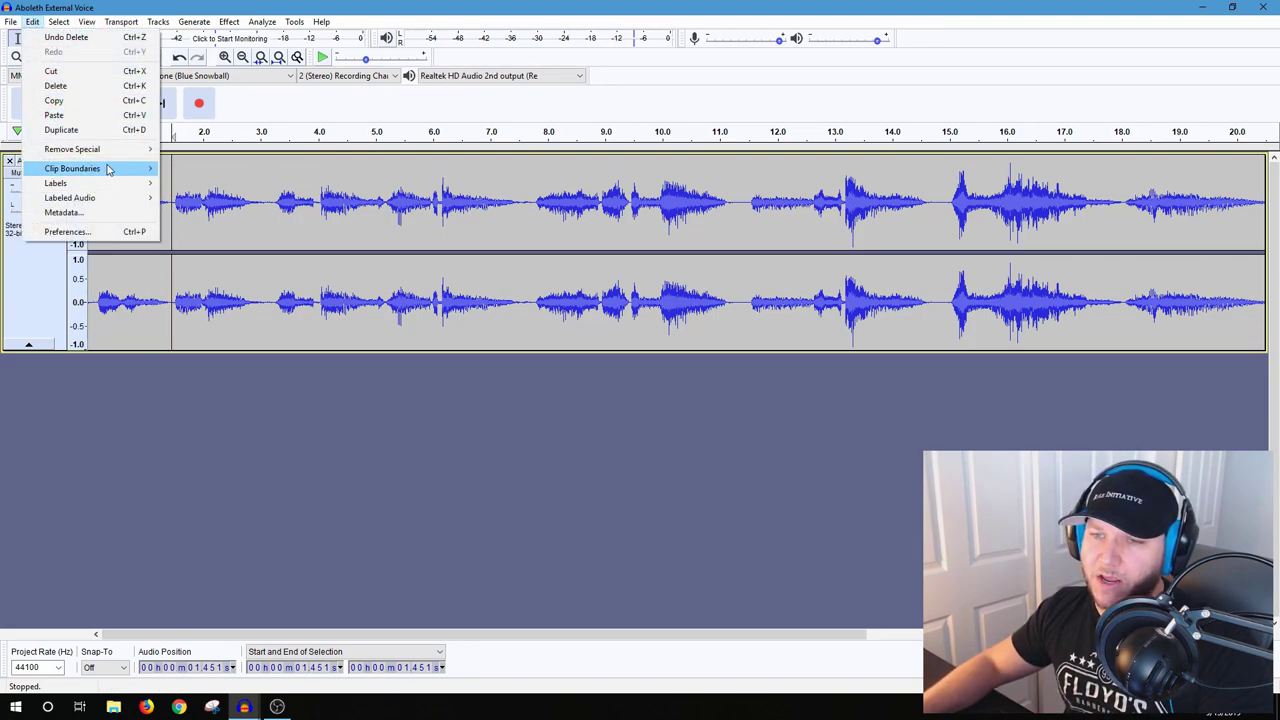
mouse_move(108, 170)
left_click(188, 169)
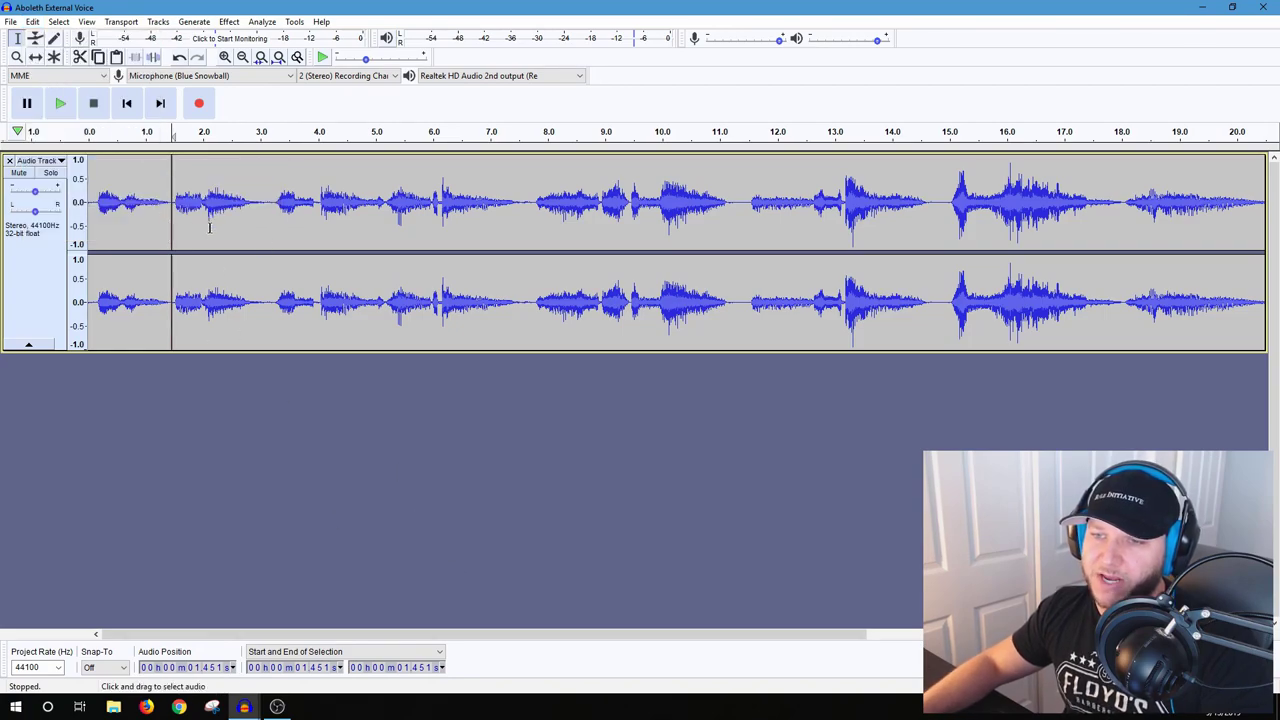
left_click(35, 58)
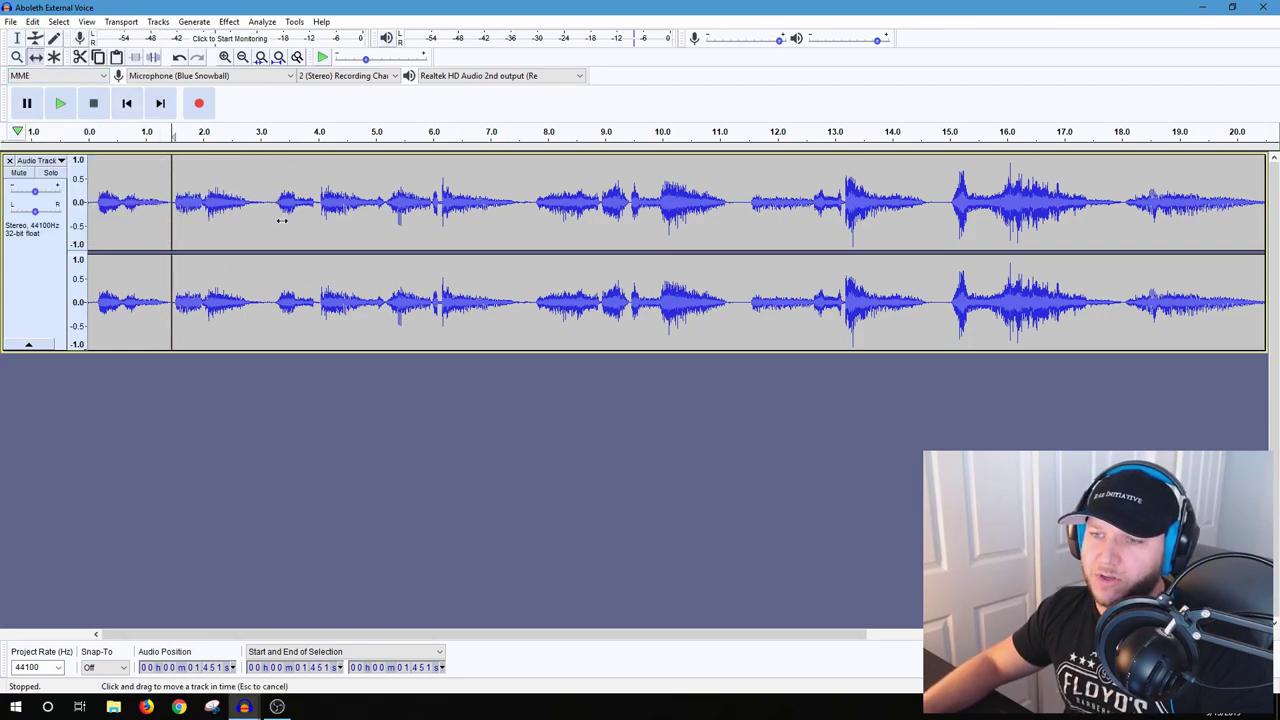
mouse_move(282, 221)
left_mouse_down()
mouse_move(345, 214)
mouse_move(288, 221)
left_mouse_up()
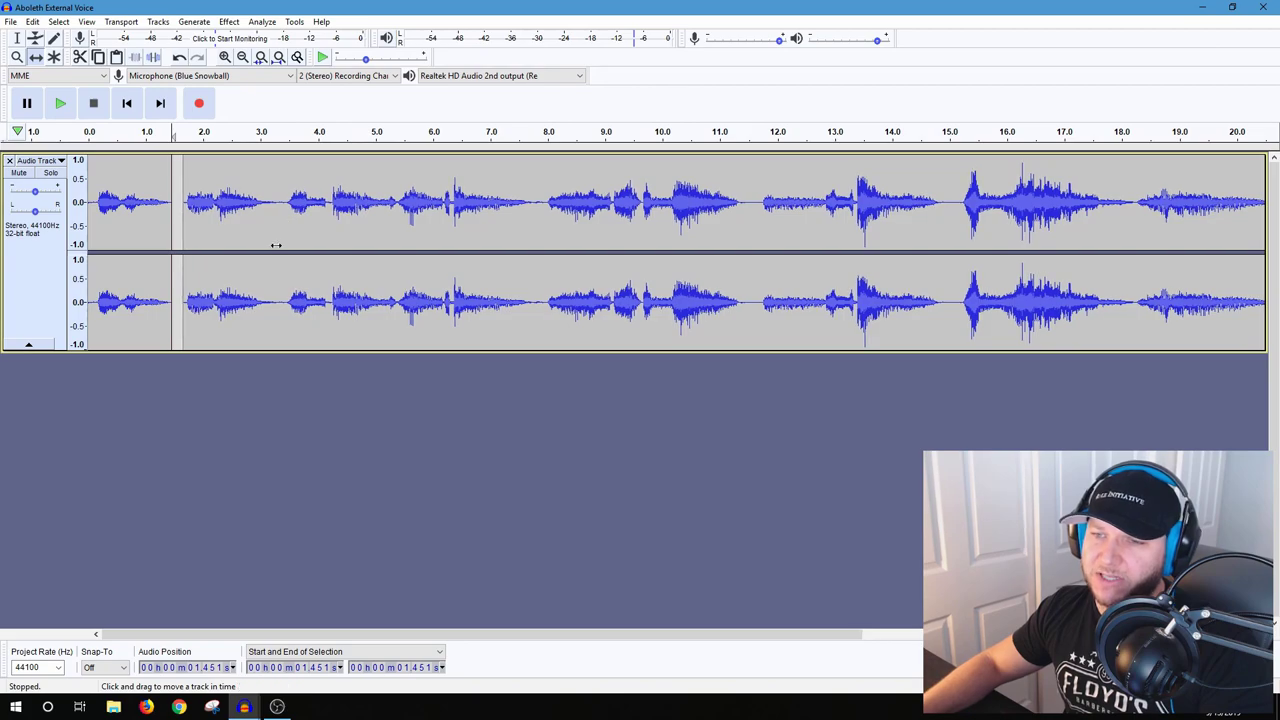
- Play the track from about 0.104 s to check the pause between the first two clips
left_click(16, 38)
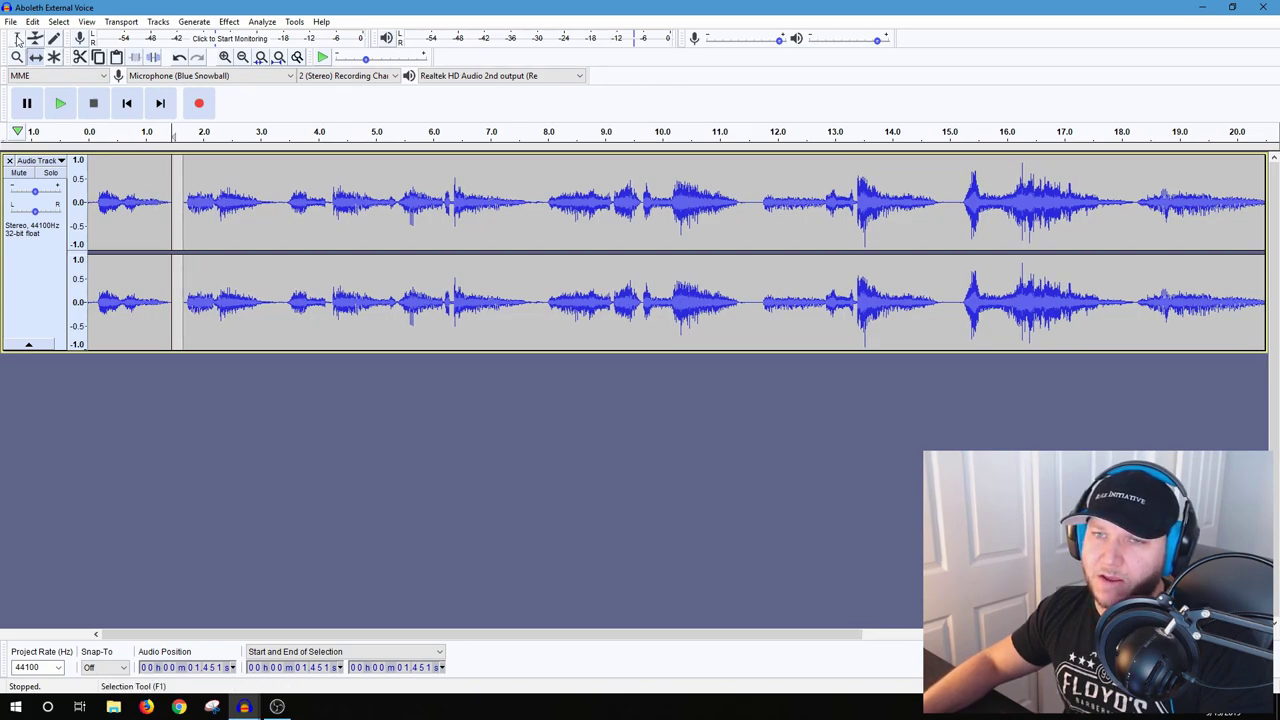
left_click(134, 200)
left_click(61, 104)
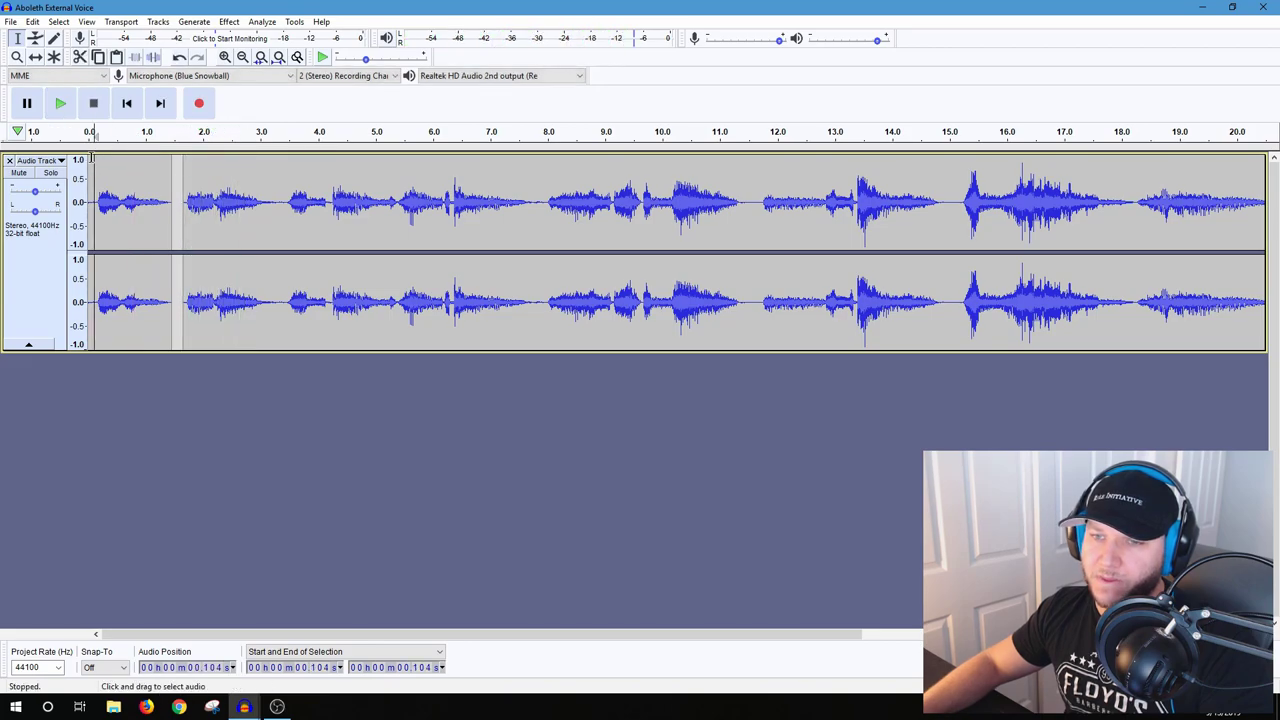
left_click(95, 131)
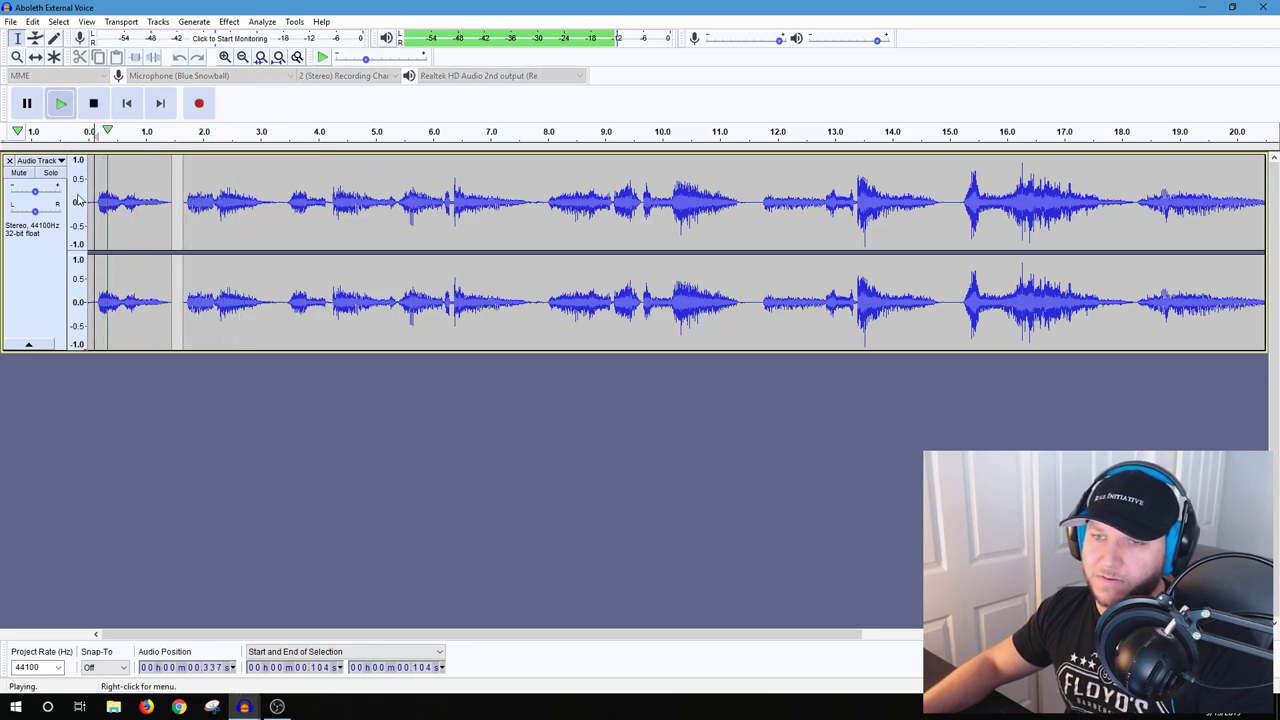
left_click(93, 103)
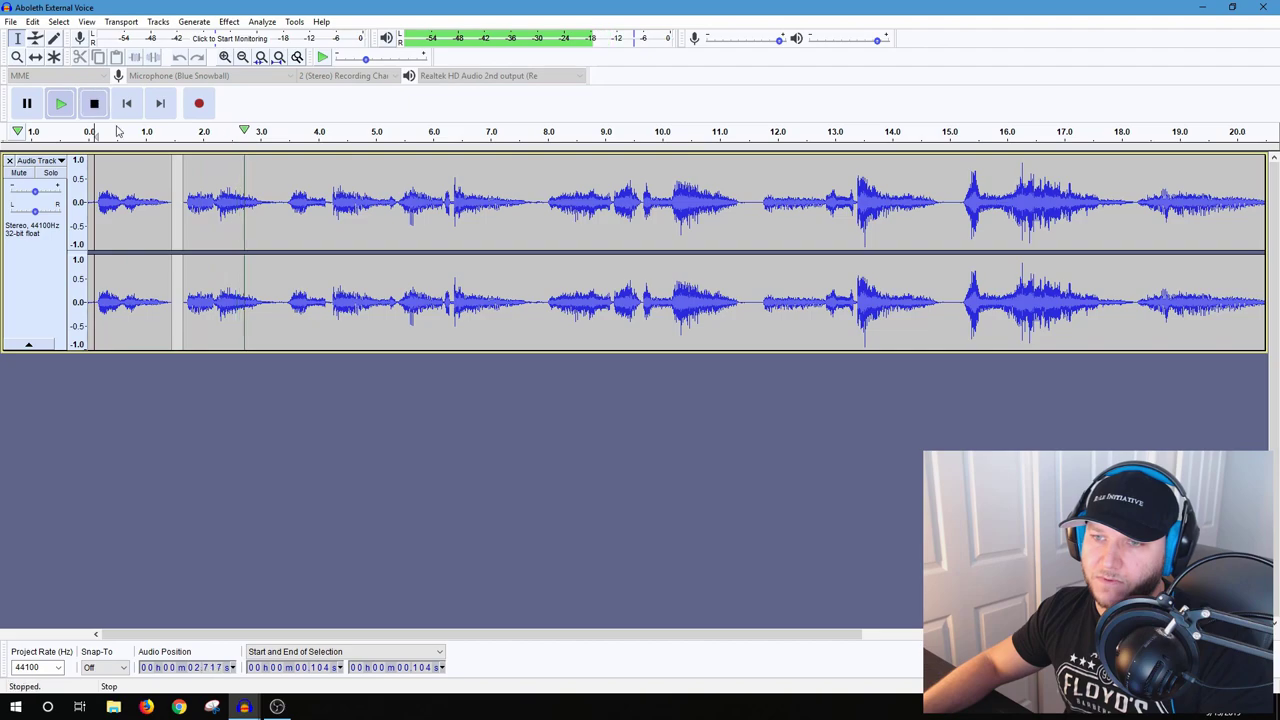
- Widen the gap between the first two clips to about 0.3 s and play the opening from about 0.104 s
left_click(35, 57)
left_click_drag(238, 206, 245, 207)
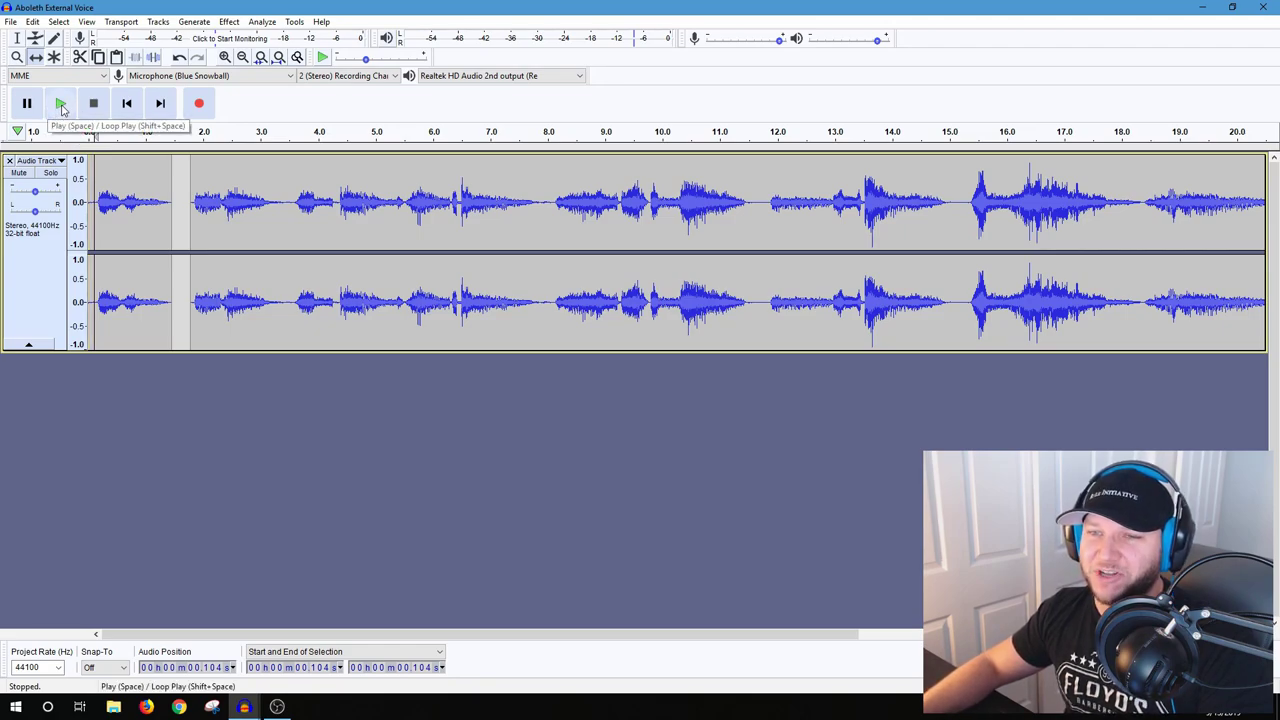
left_click(61, 104)
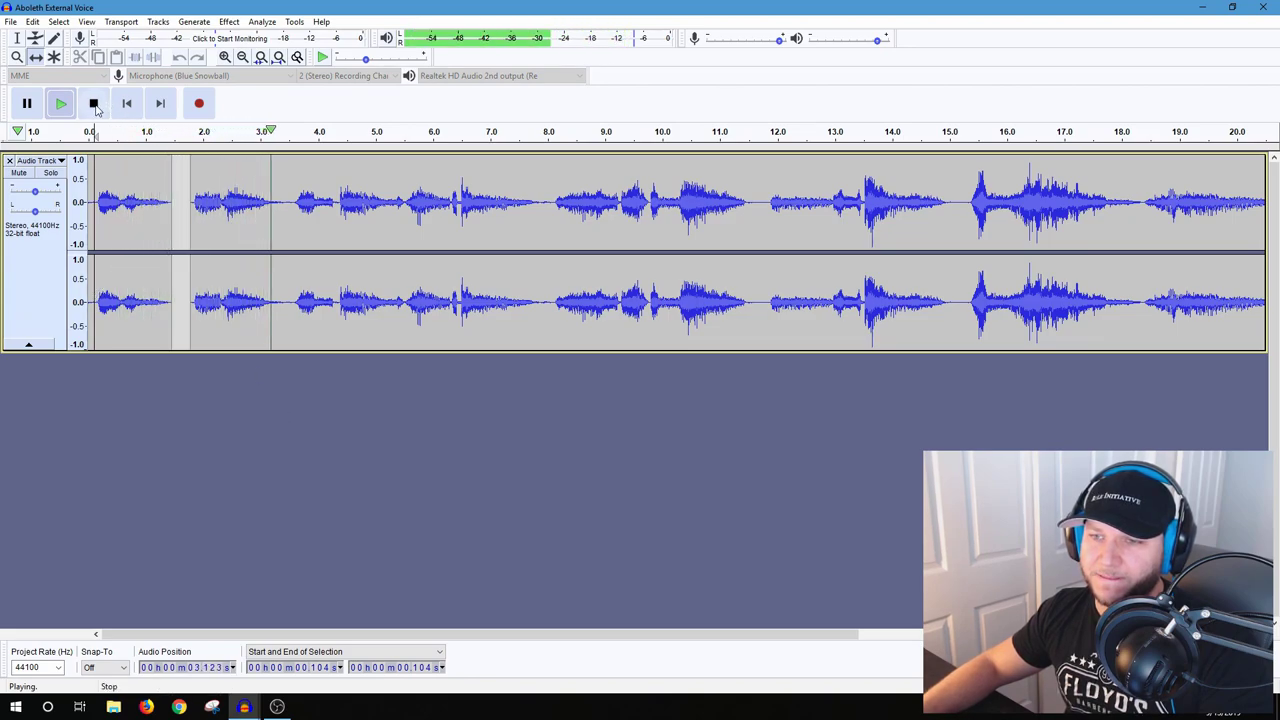
- Select from about 1.196 to 2.090 s across the gap and join the first two clips
key("space")
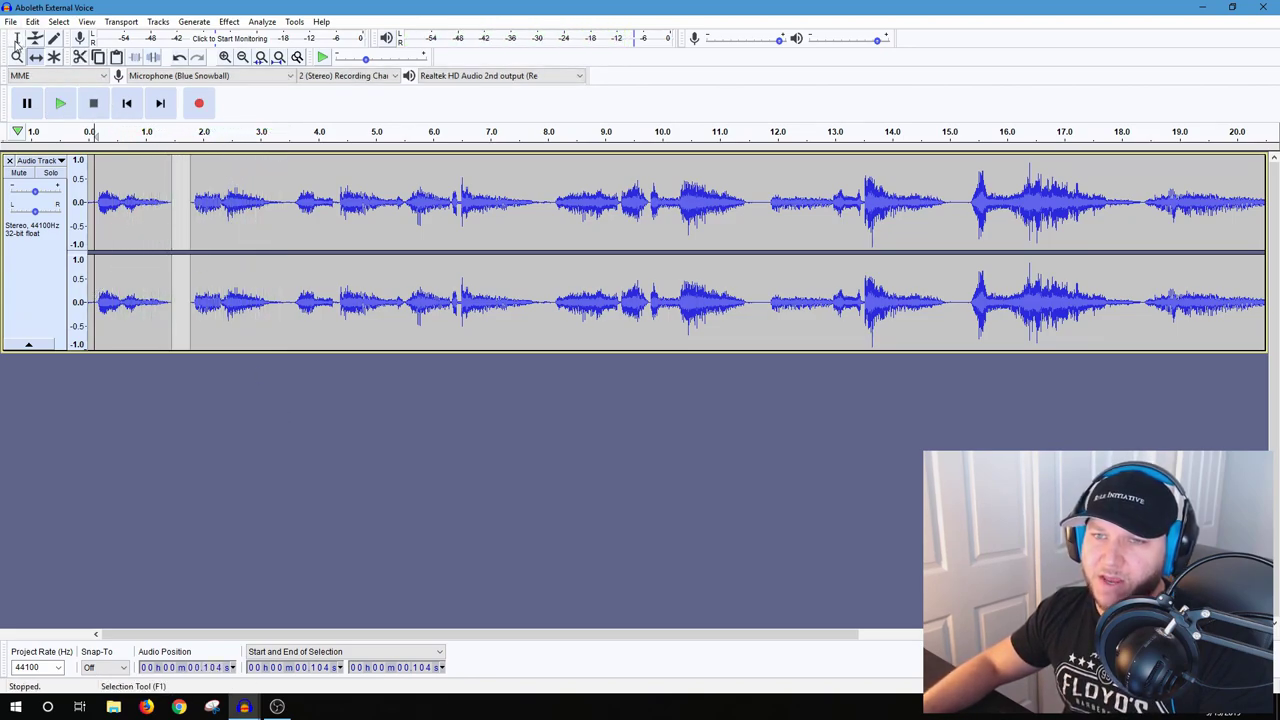
left_click_drag(158, 205, 209, 205)
left_click(32, 21)
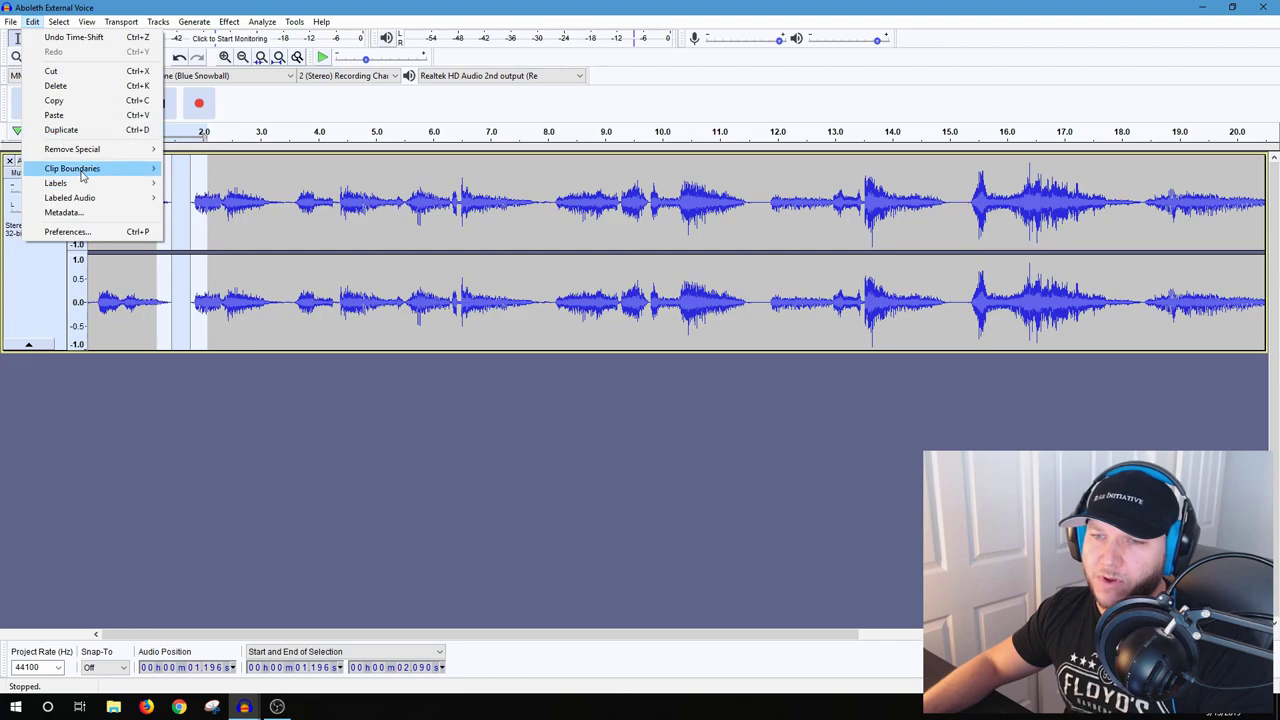
mouse_move(88, 170)
left_click(190, 202)
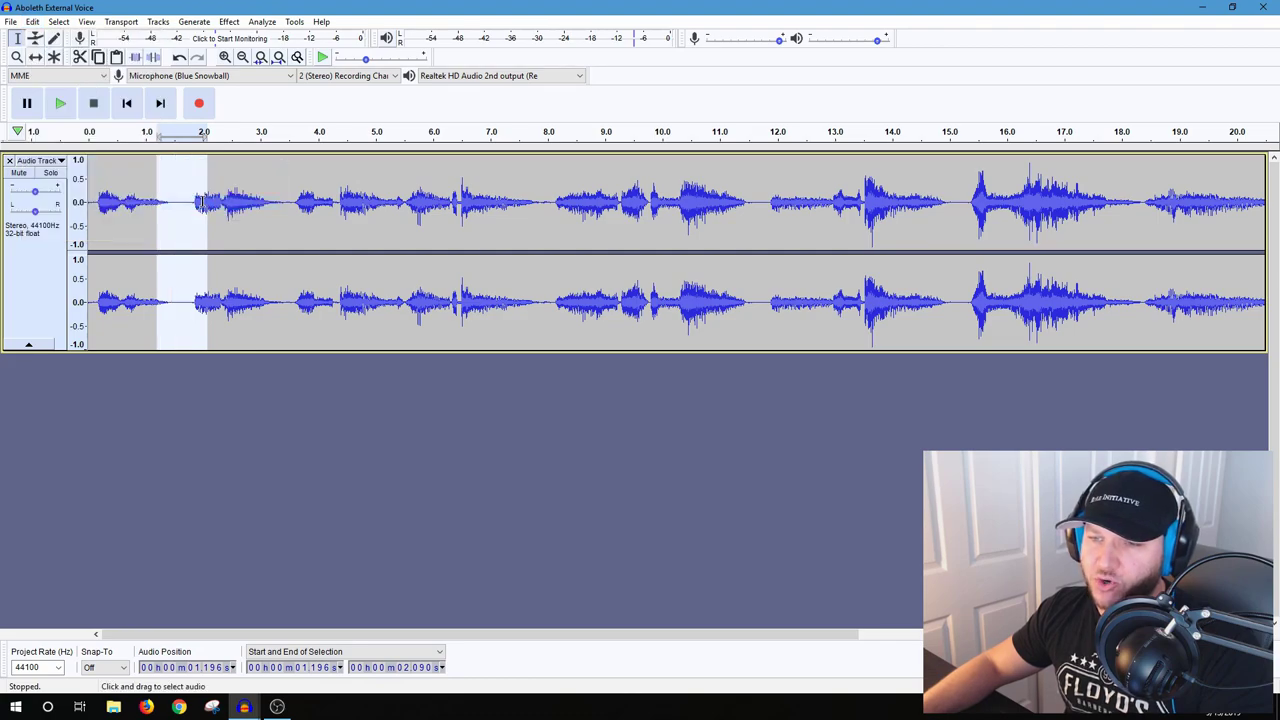
left_click(256, 247)
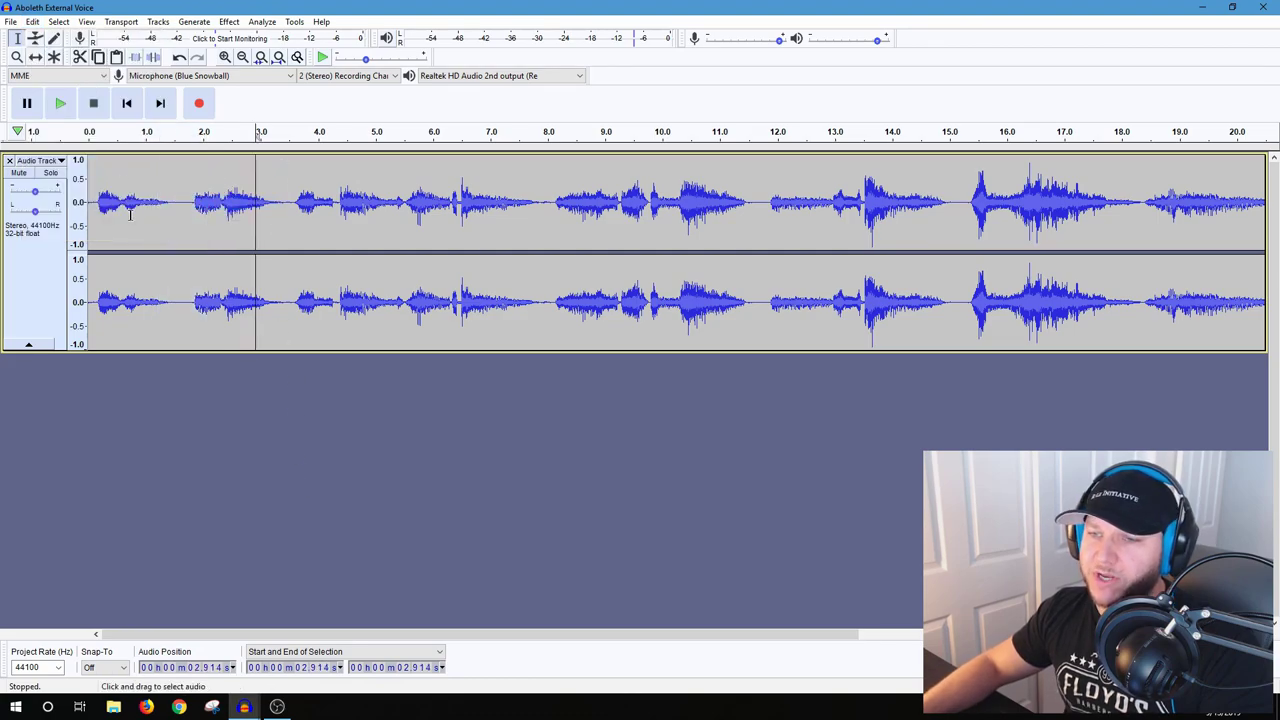
- Play the track from about 0.058 s to check the pacing of the phrases
left_click(92, 166)
left_click(59, 103)
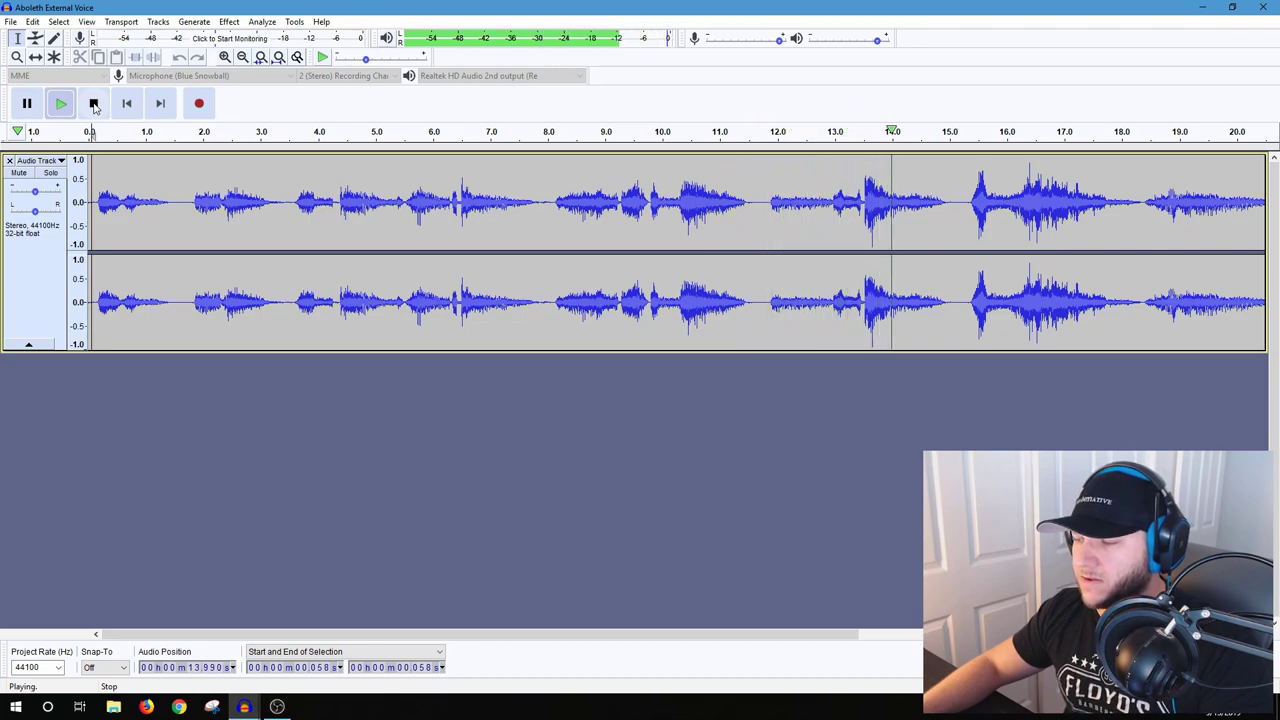
left_click(94, 104)
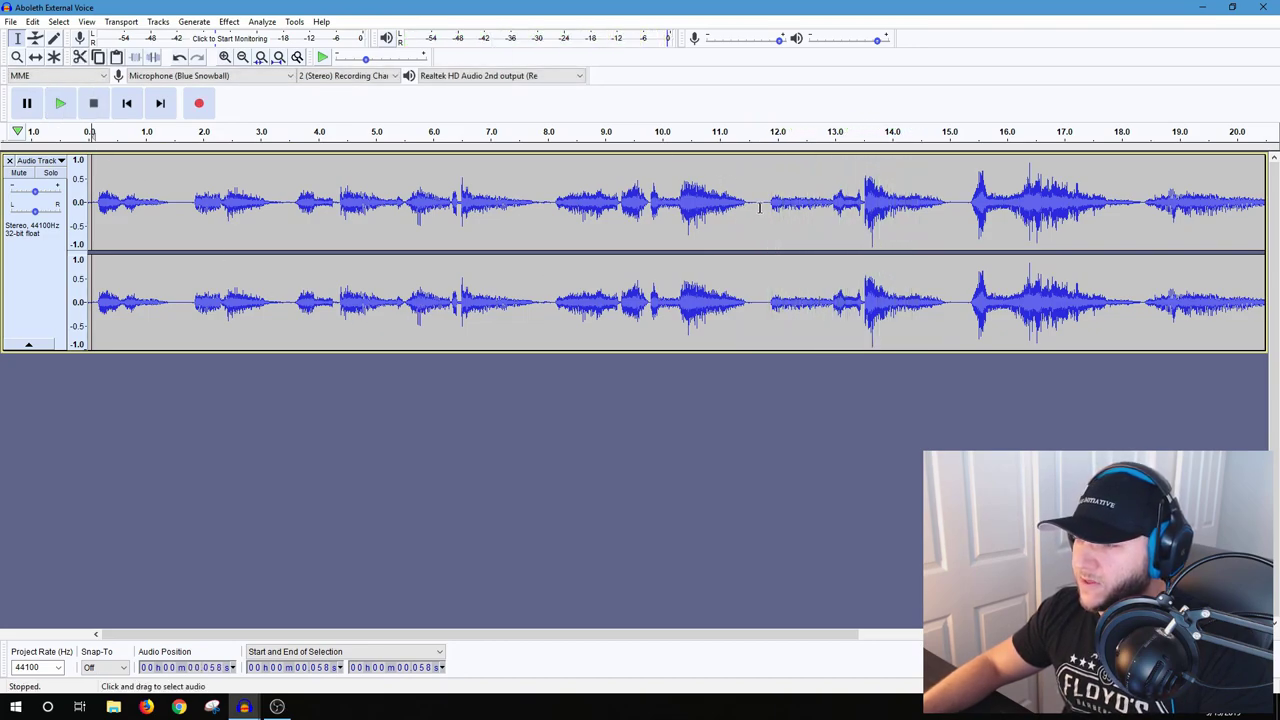
- Delete the quiet section from about 11.645 to 11.749 s and play the track from about 11.076 s to check it
left_click_drag(763, 204, 757, 206)
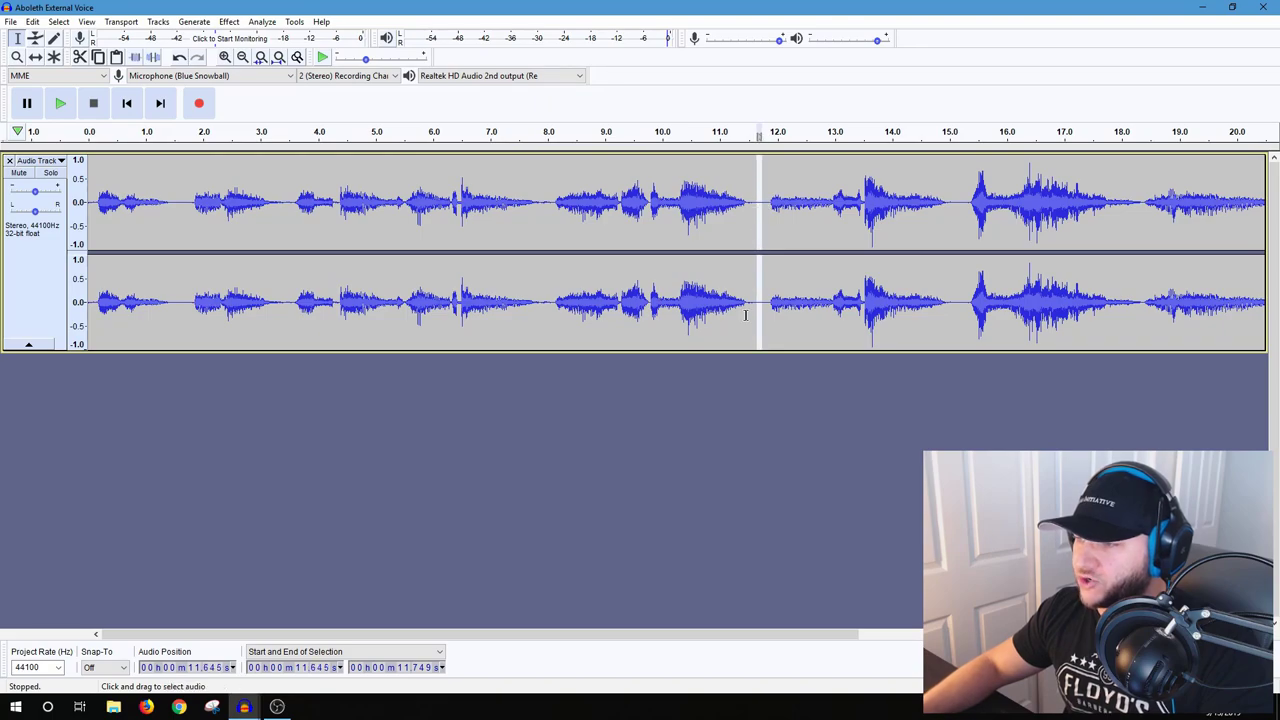
key("Delete")
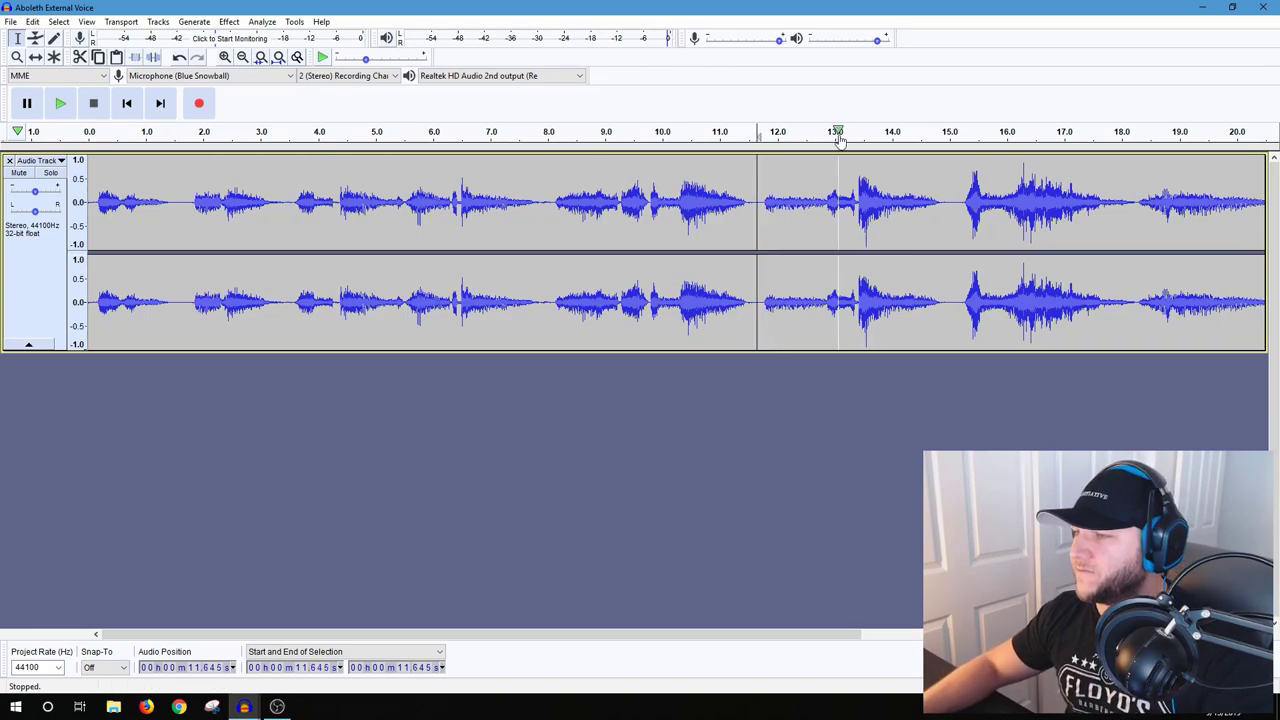
left_click(724, 193)
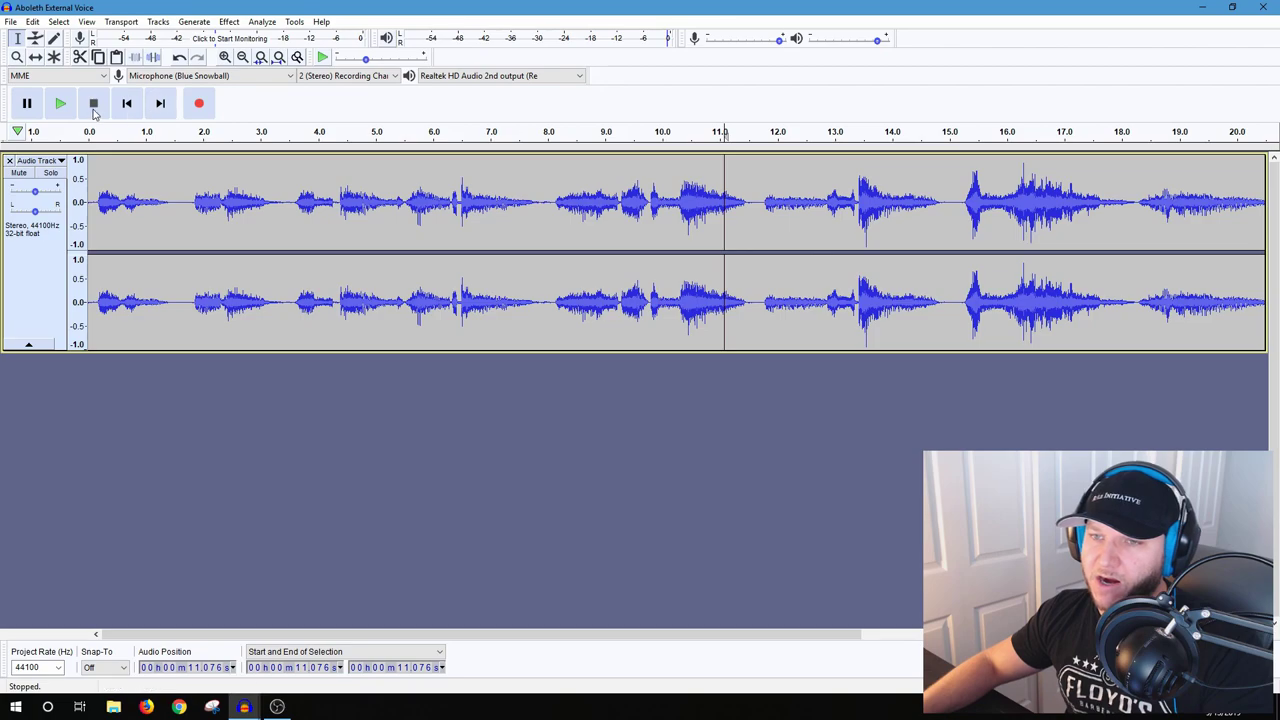
left_click(61, 104)
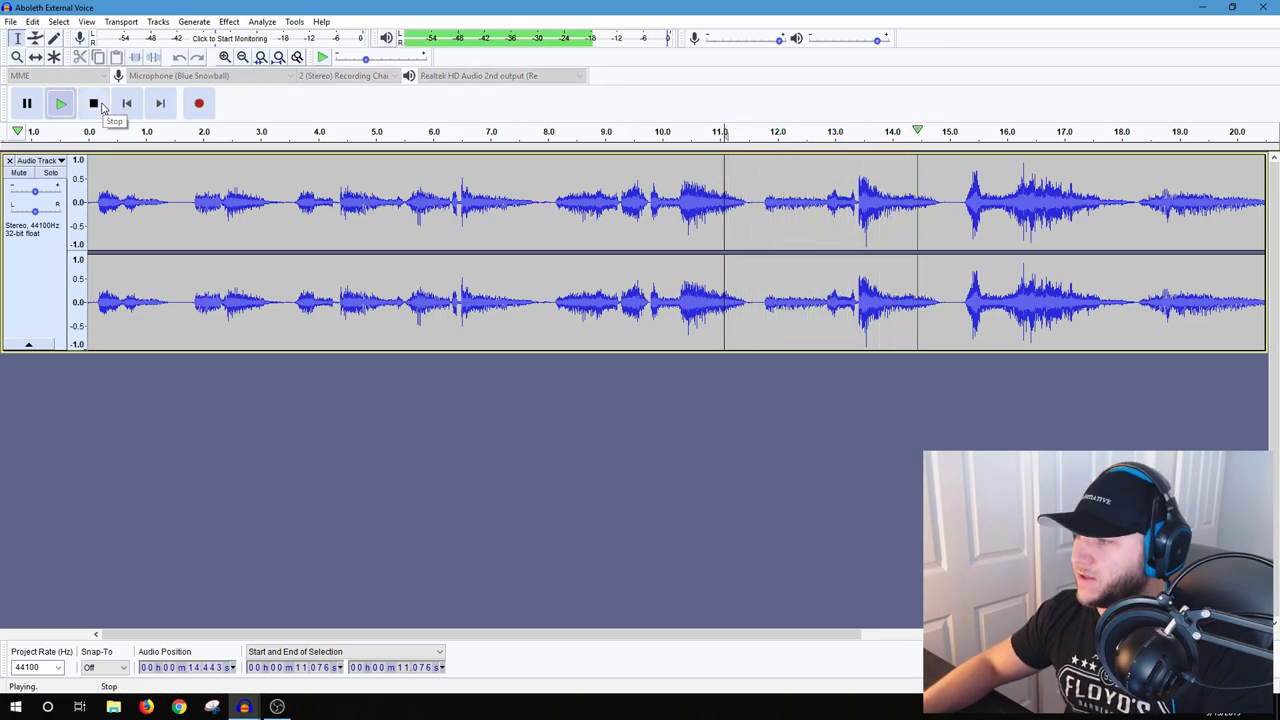
left_click(95, 104)
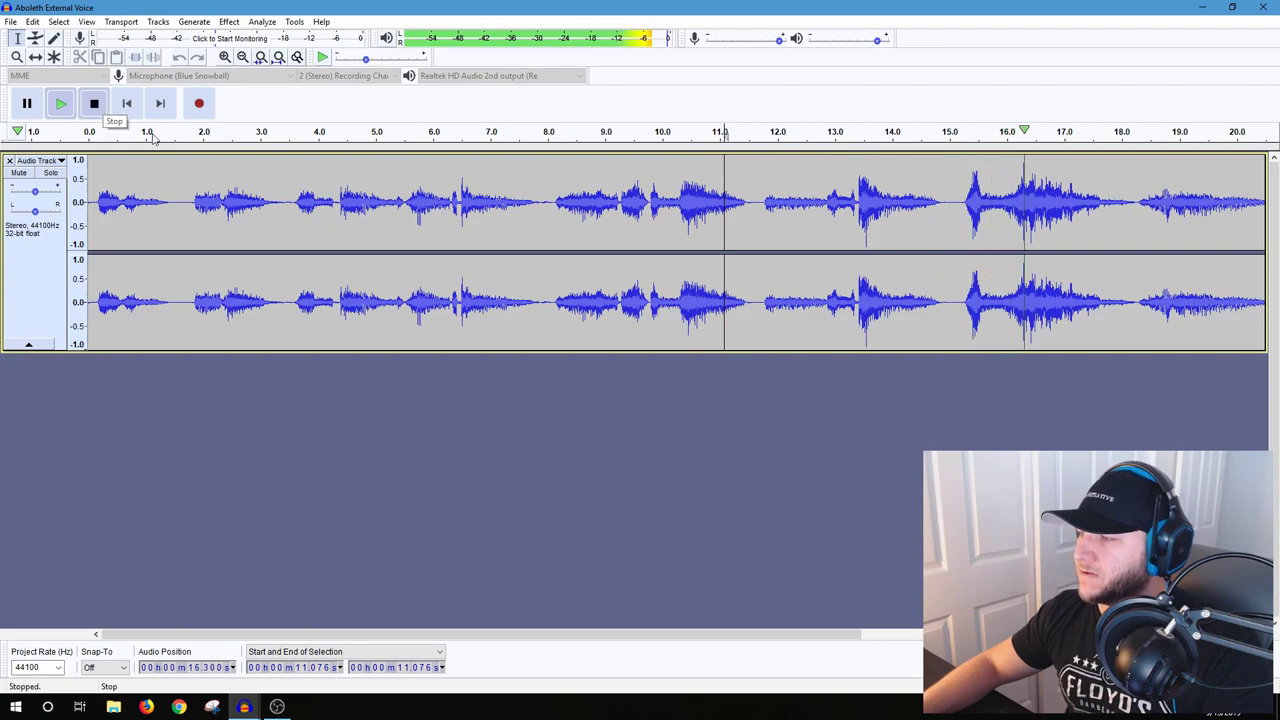
- Delete the quiet section from about 15.000 to 15.128 s
left_click_drag(957, 202, 950, 202)
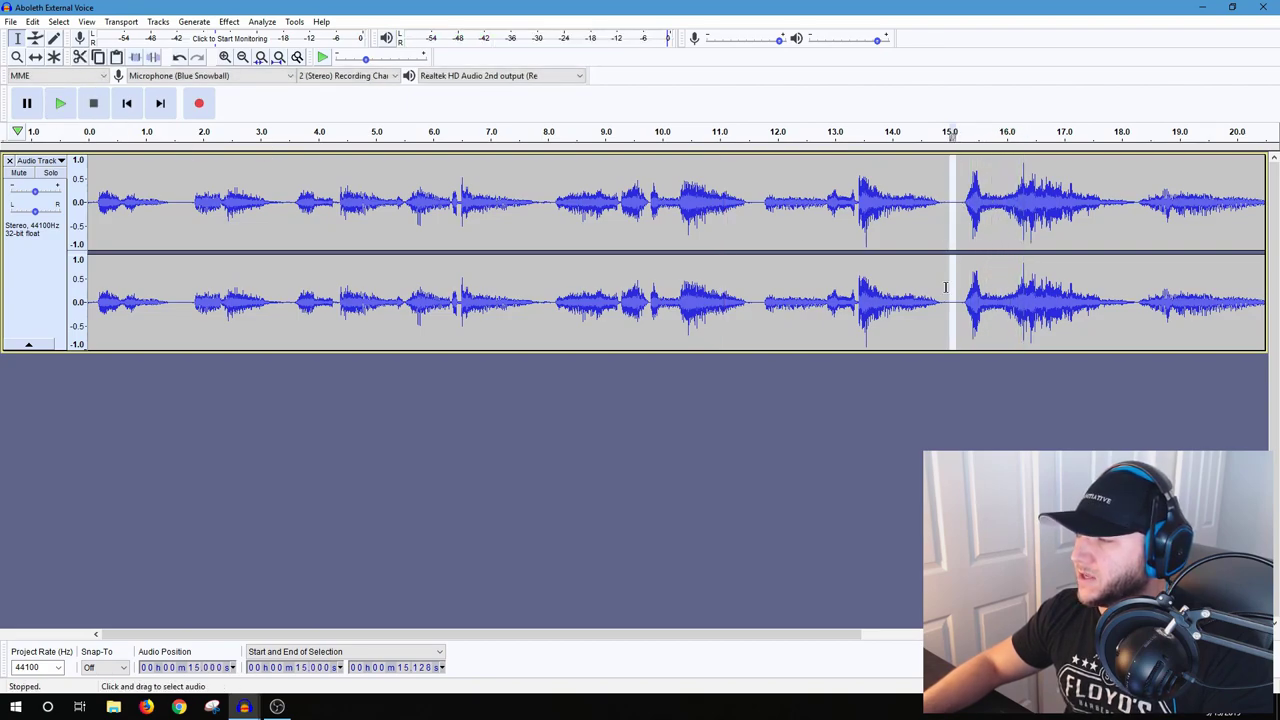
key("Delete")
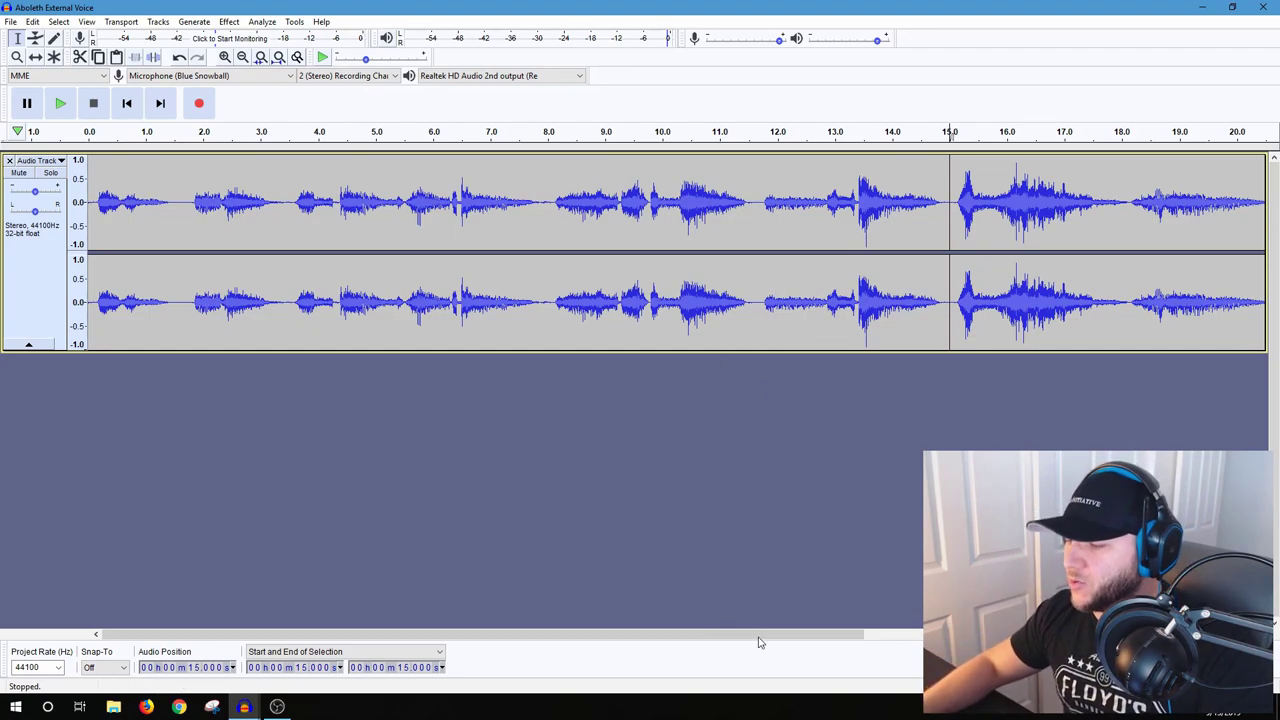
left_click_drag(743, 638, 529, 641)
left_click(300, 213)
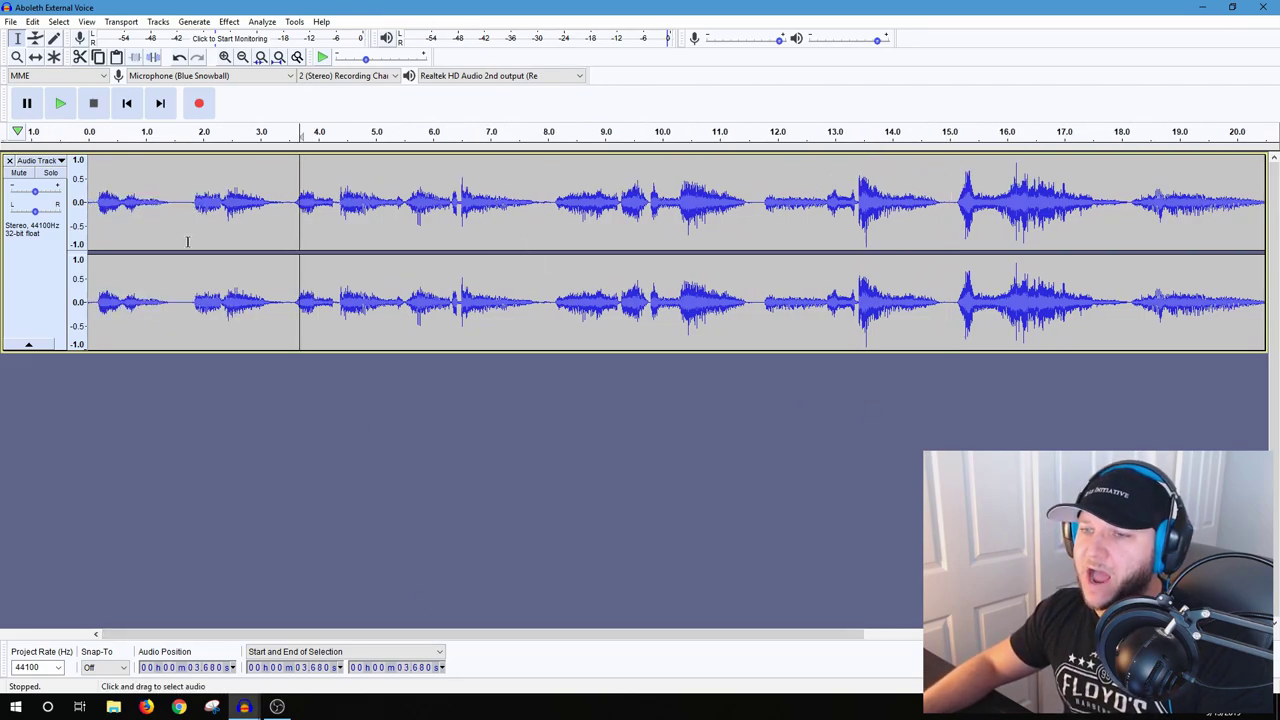
left_click(444, 198)
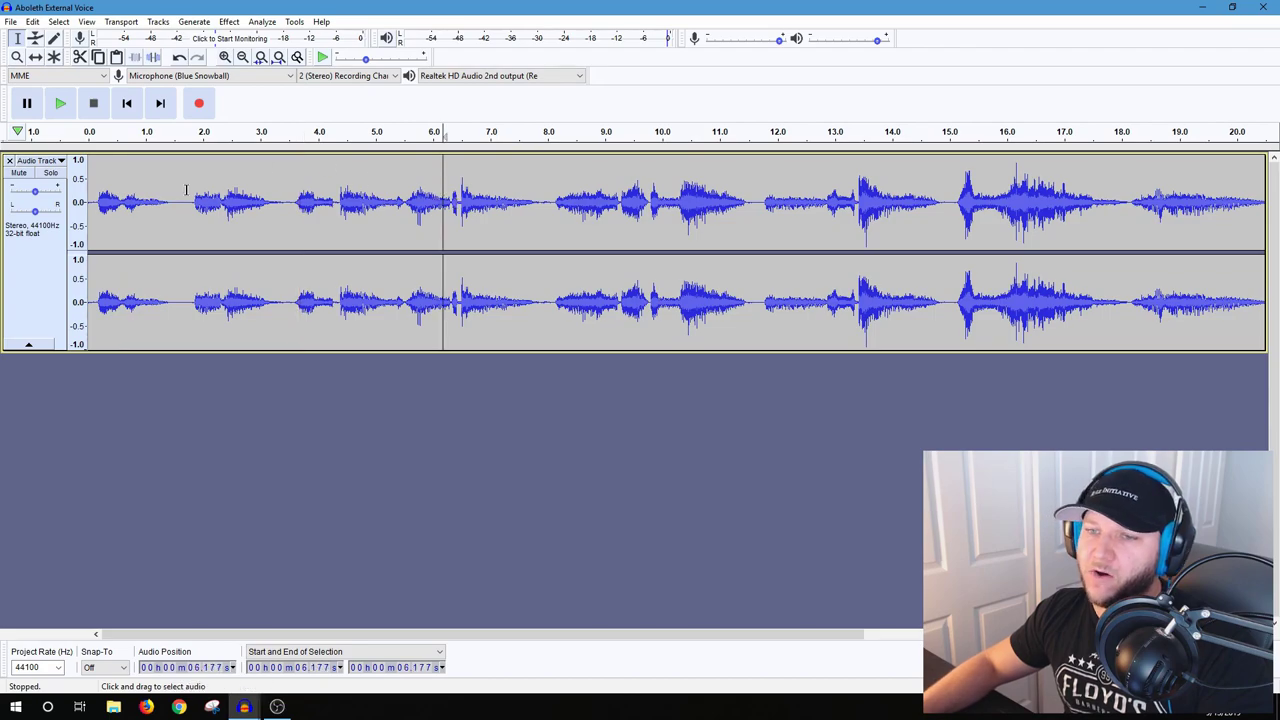
left_click(99, 189)
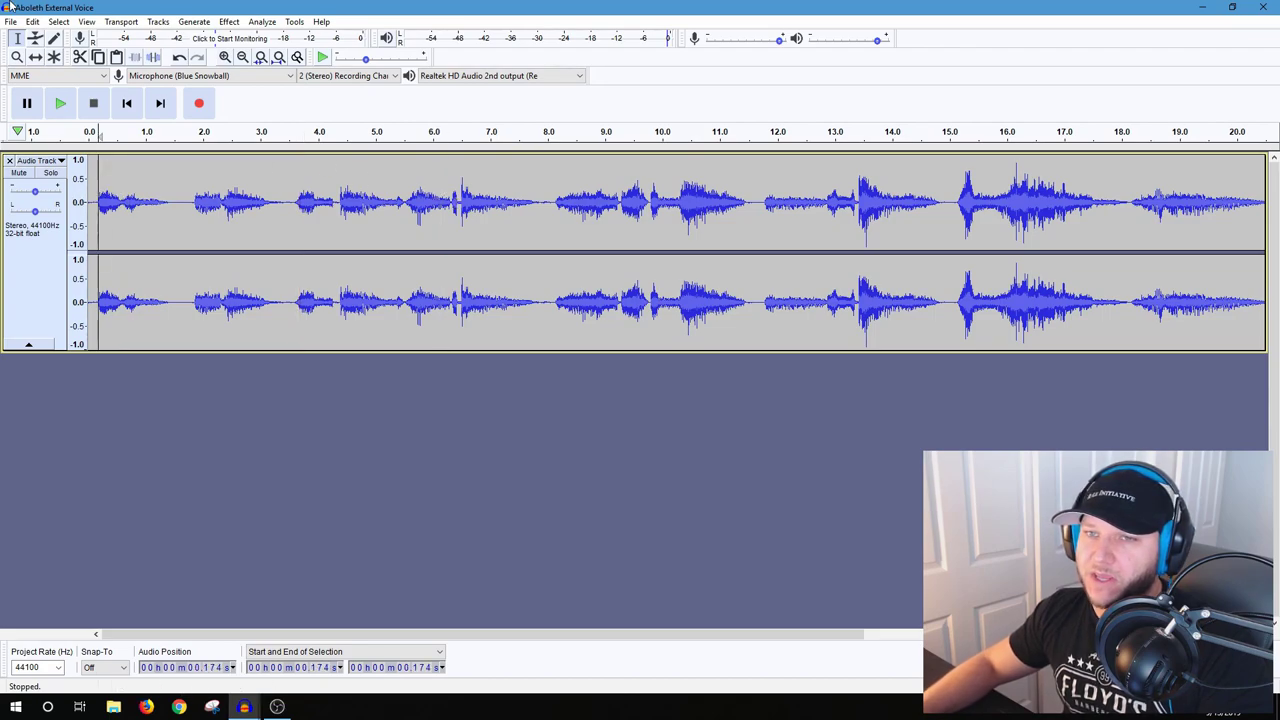
- Save the edited Aboleth voice project under its existing name
left_click(11, 23)
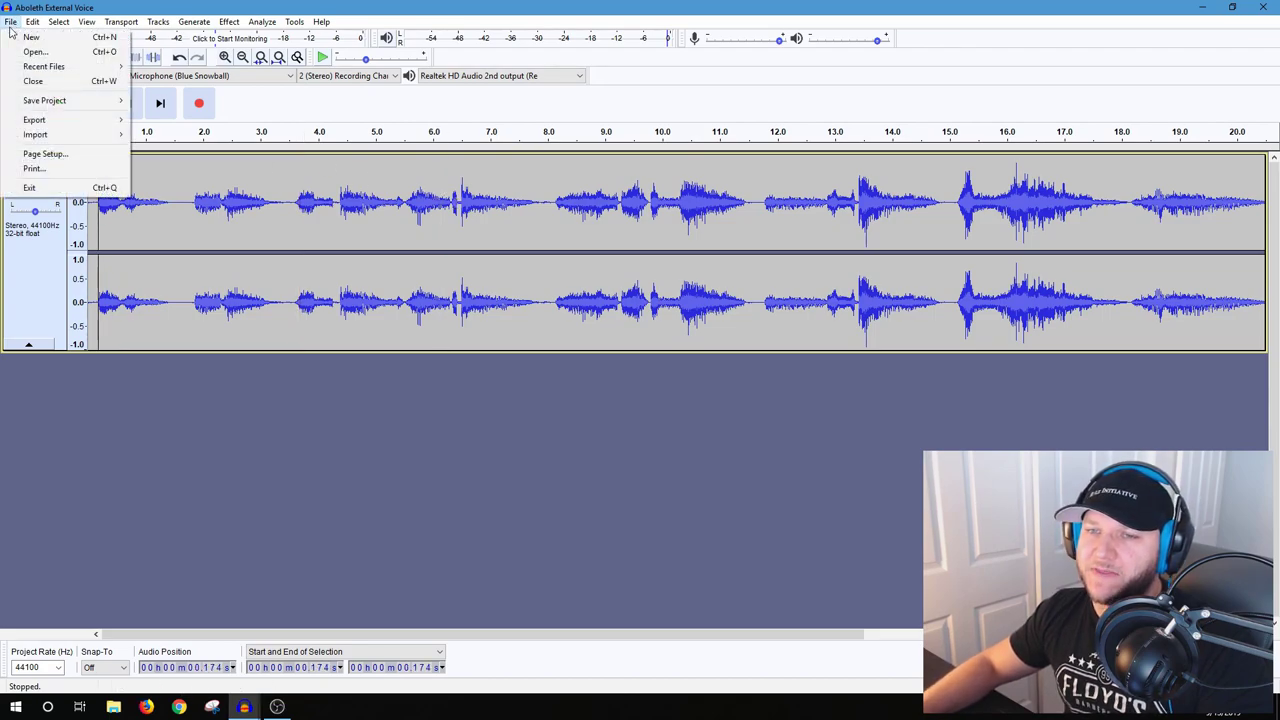
mouse_move(71, 101)
left_click(165, 98)
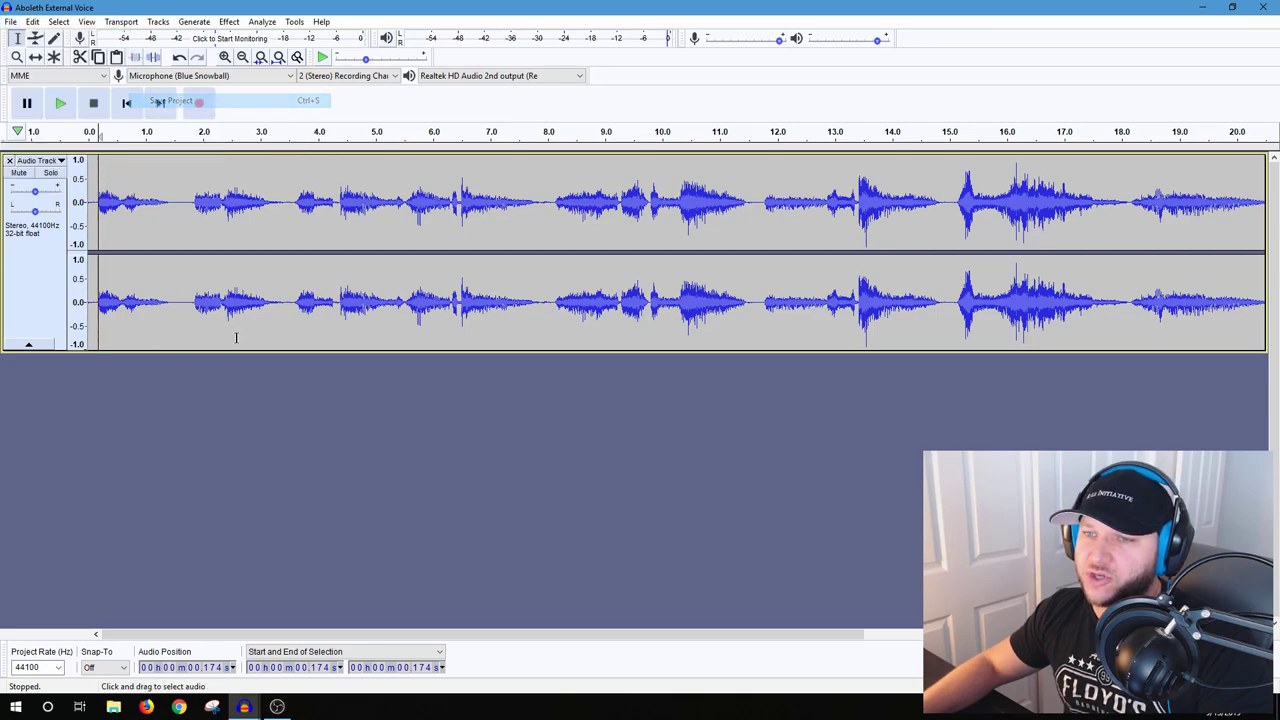
- Select the whole recording and normalize its peak amplitude to -6 dB, with DC offset removal enabled
left_click(94, 230)
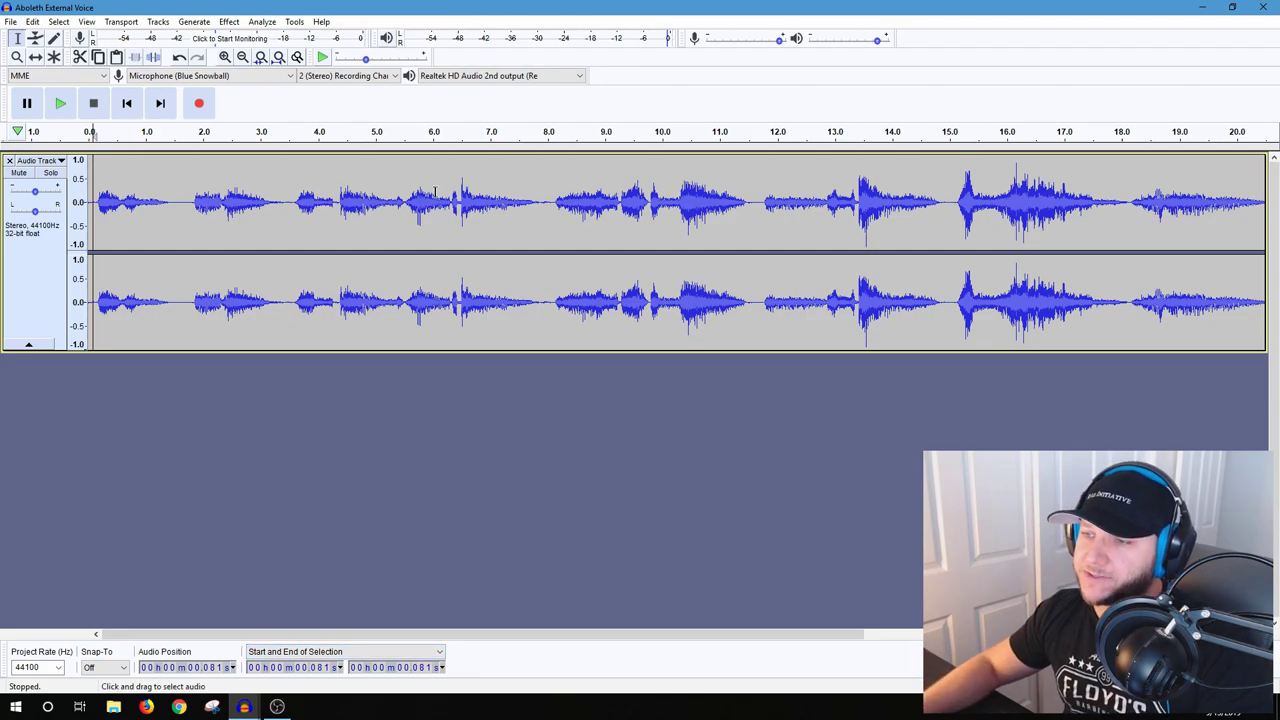
key("ctrl+a")
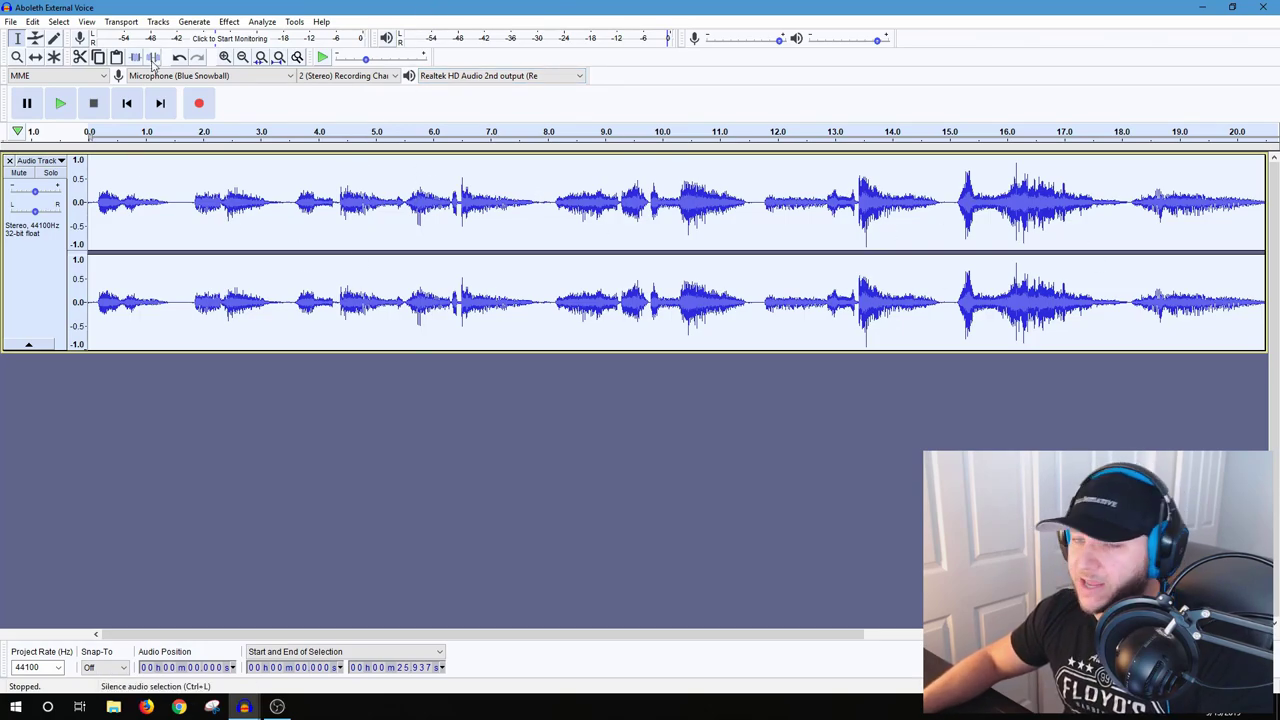
left_click(228, 22)
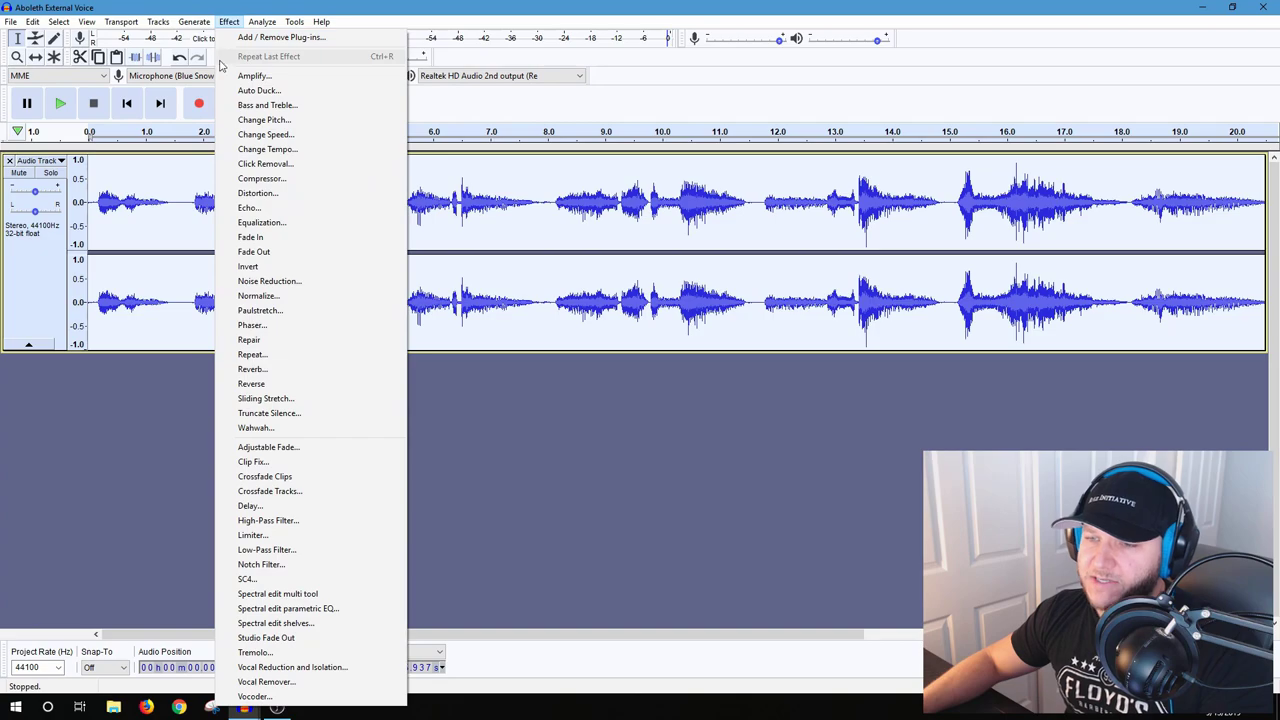
left_click(299, 296)
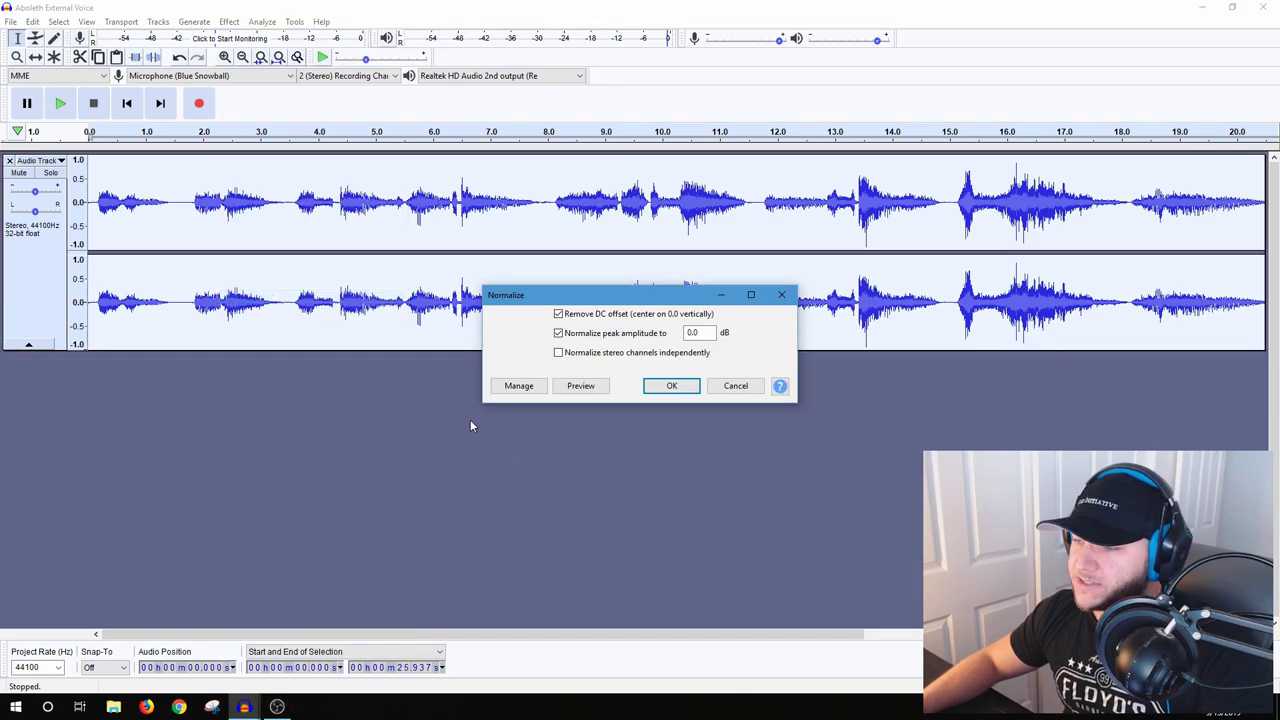
double_click(698, 332)
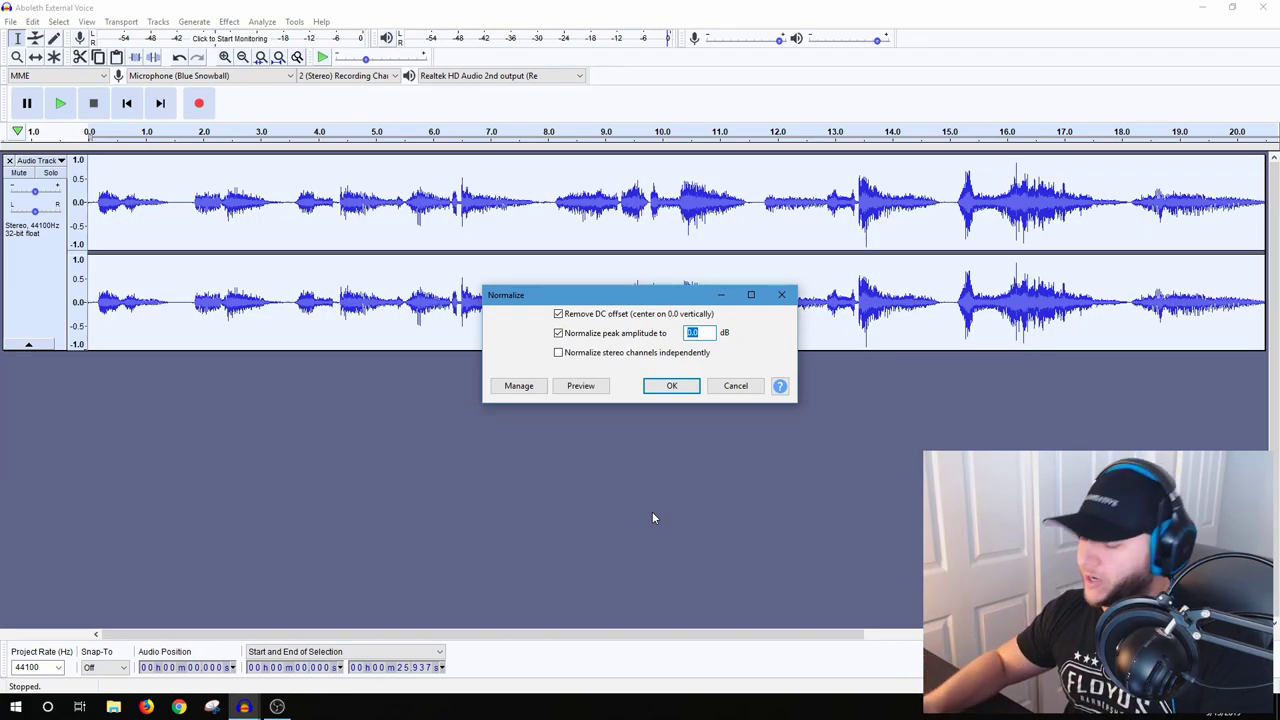
type("-6")
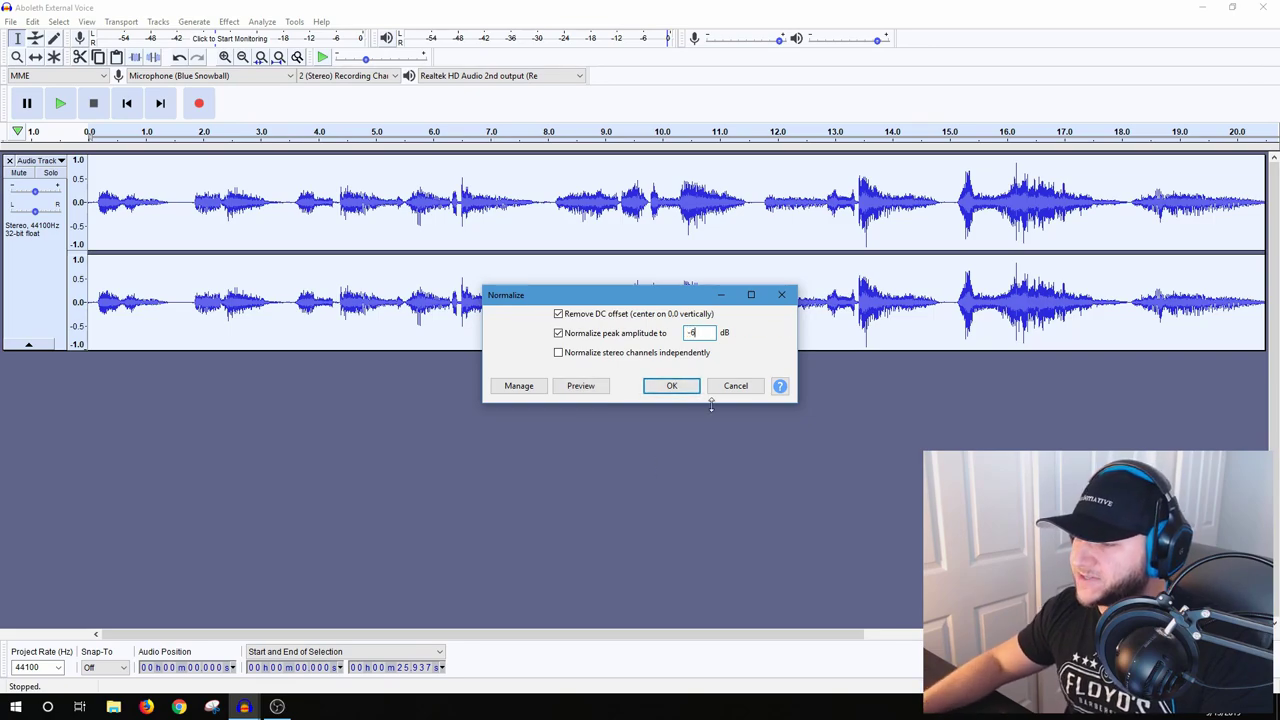
left_click(671, 386)
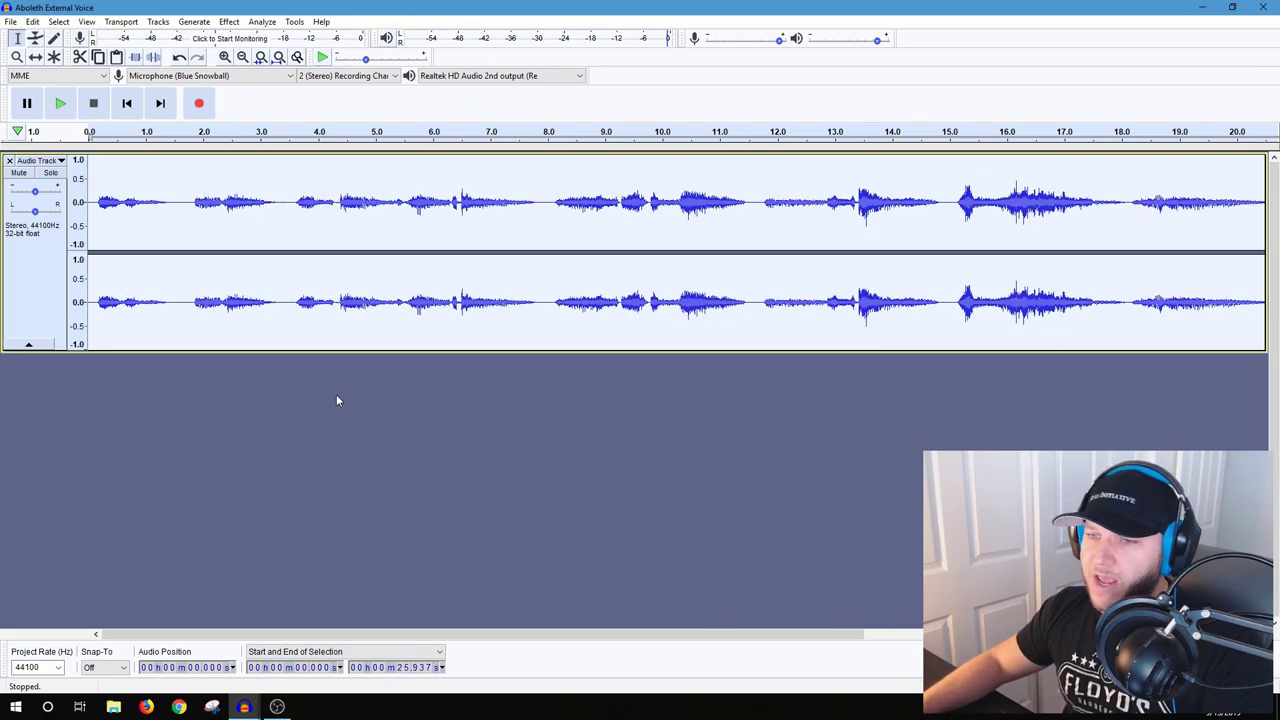
- Play the normalized track from about 7.872 s to check its volume
left_click(513, 230)
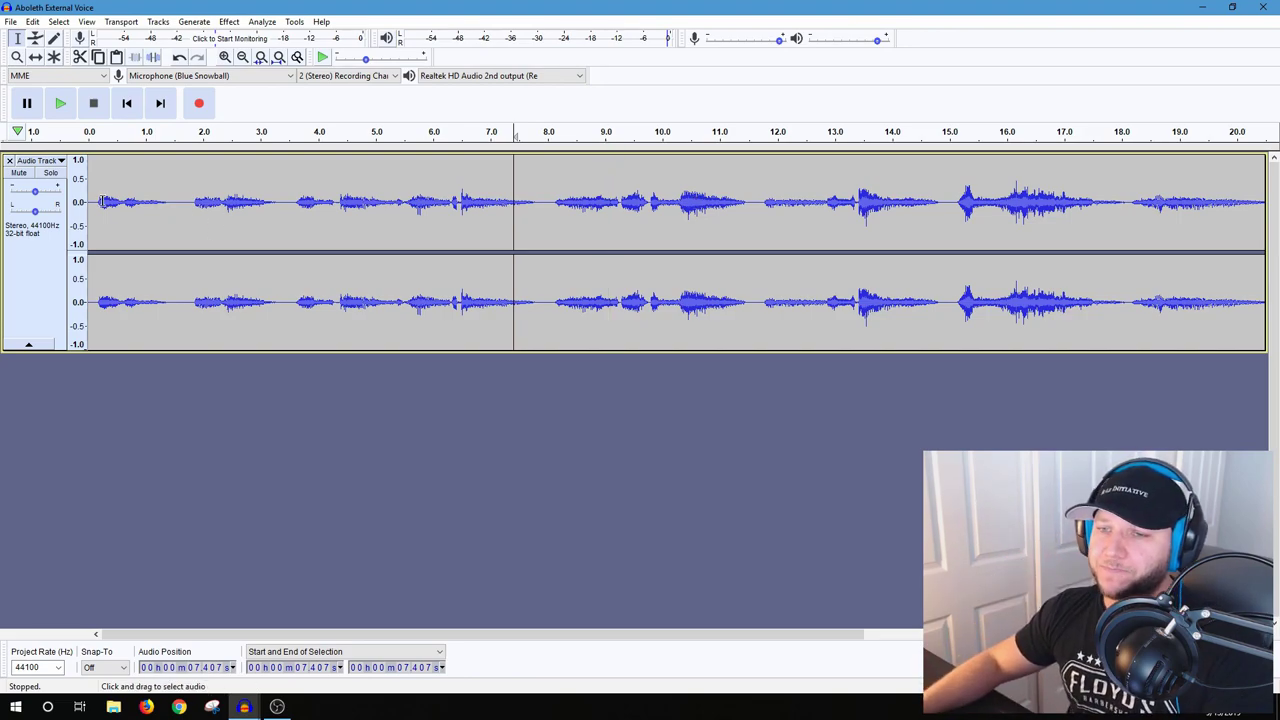
left_click(540, 192)
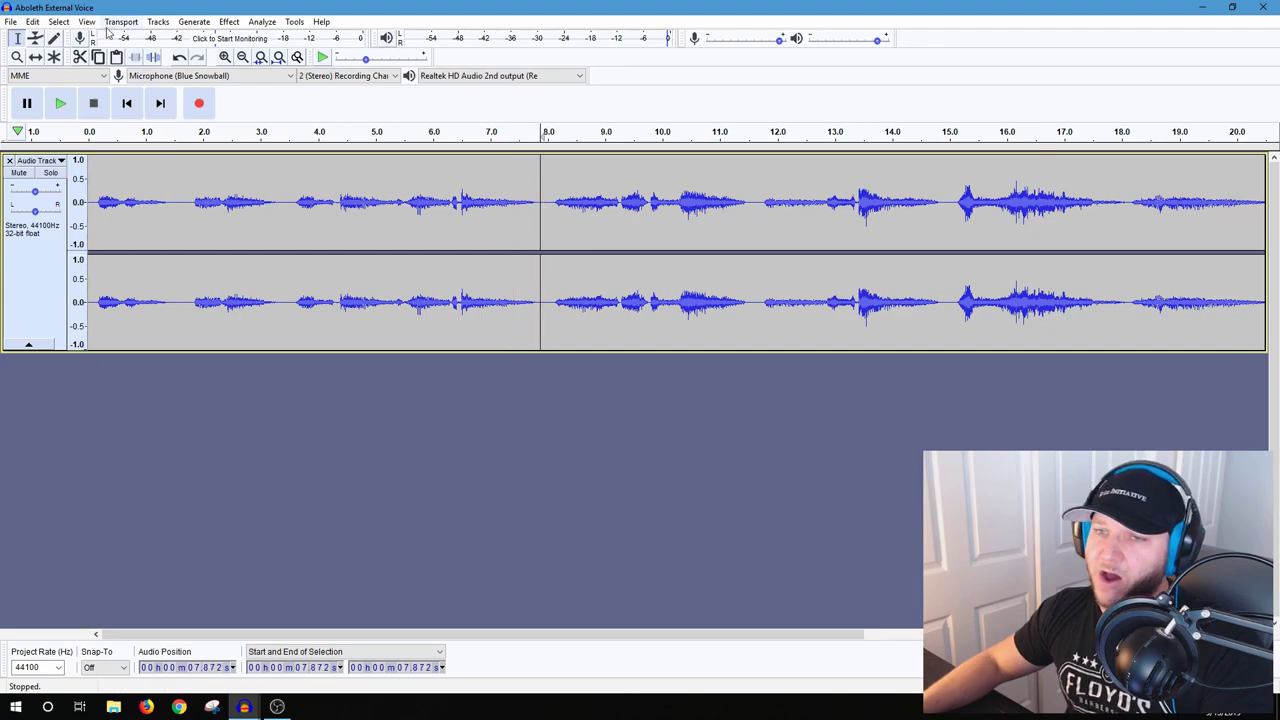
left_click(61, 108)
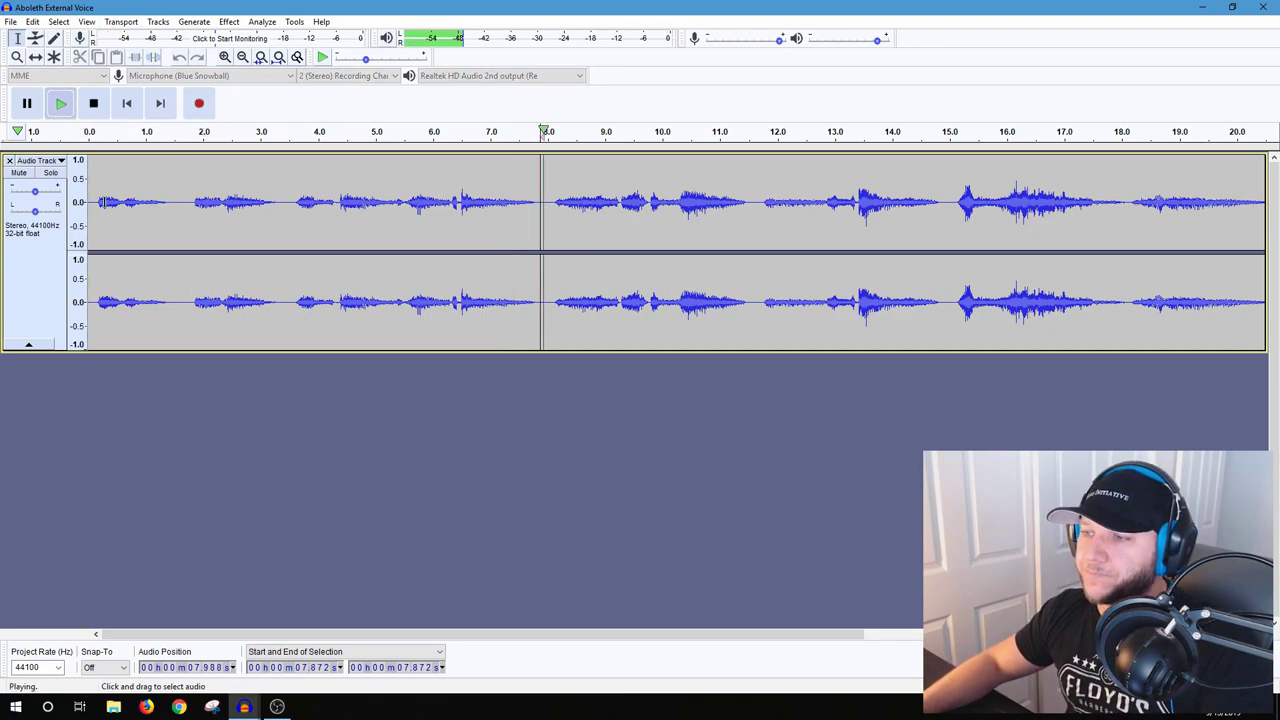
left_click(93, 104)
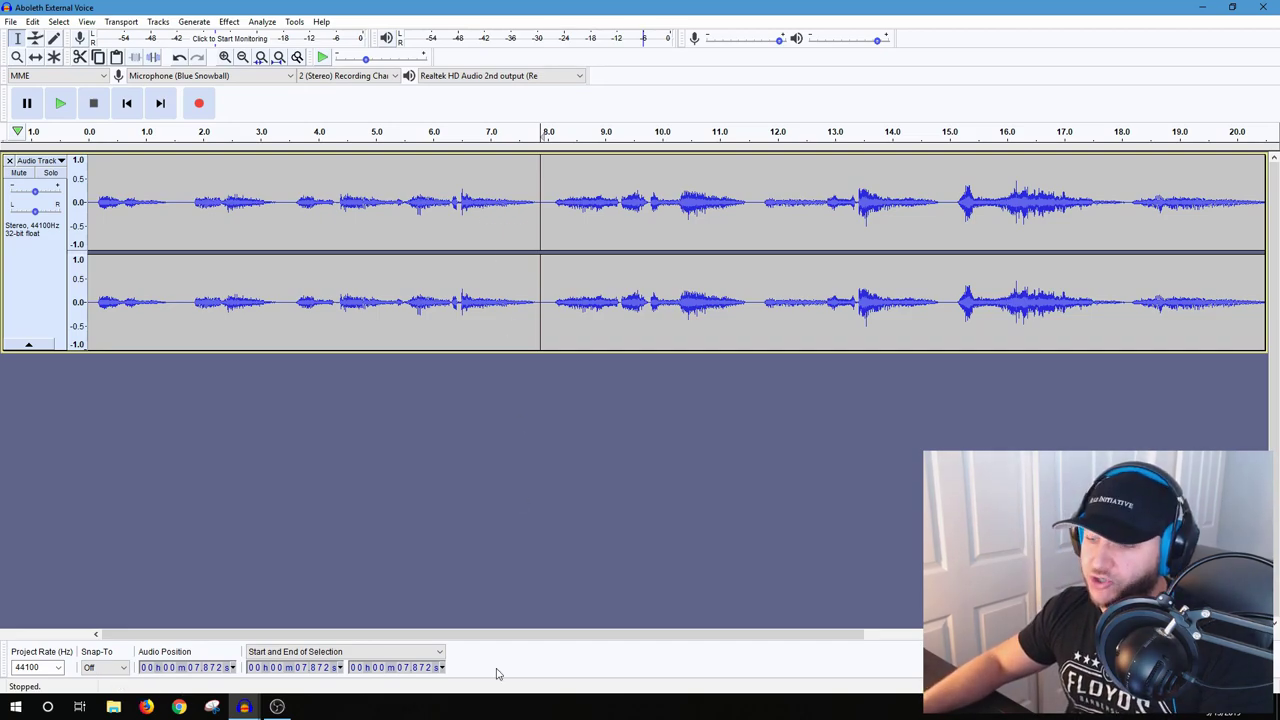
- Capture a noise profile for Noise Reduction from the silent tail between about 21.351 and 25.937 s
left_click_drag(465, 638, 845, 637)
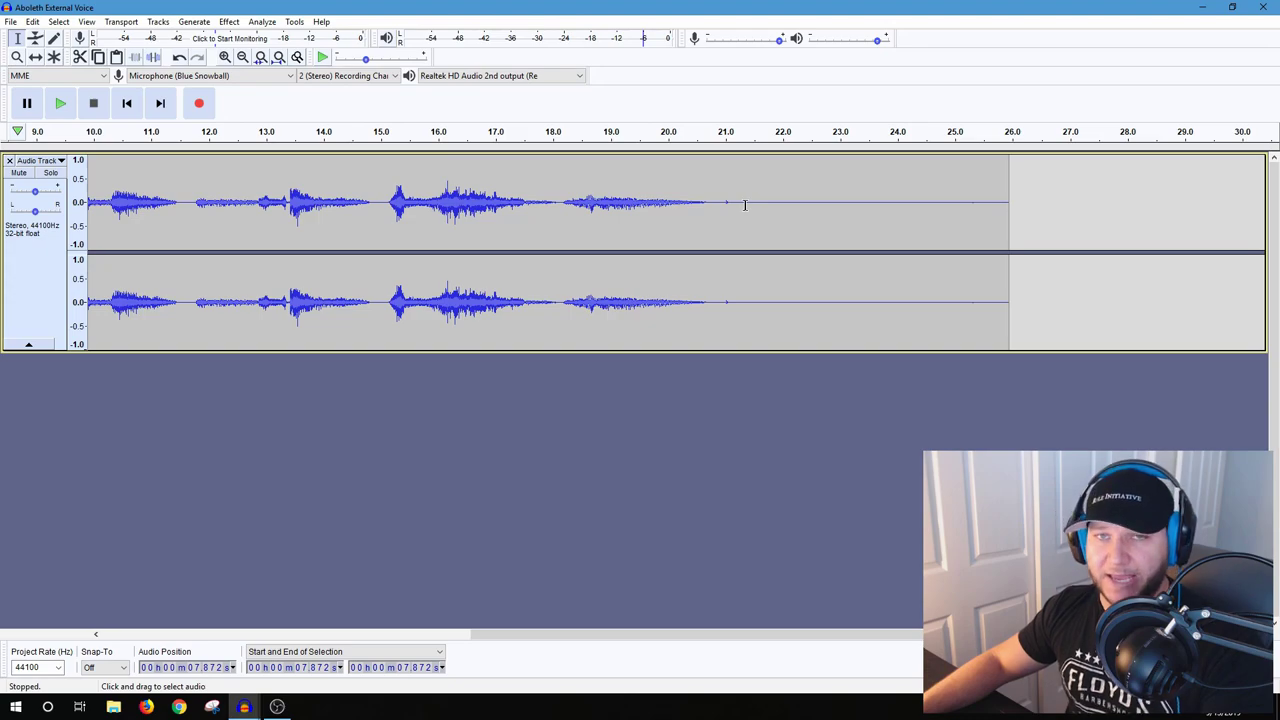
left_click_drag(744, 205, 1007, 244)
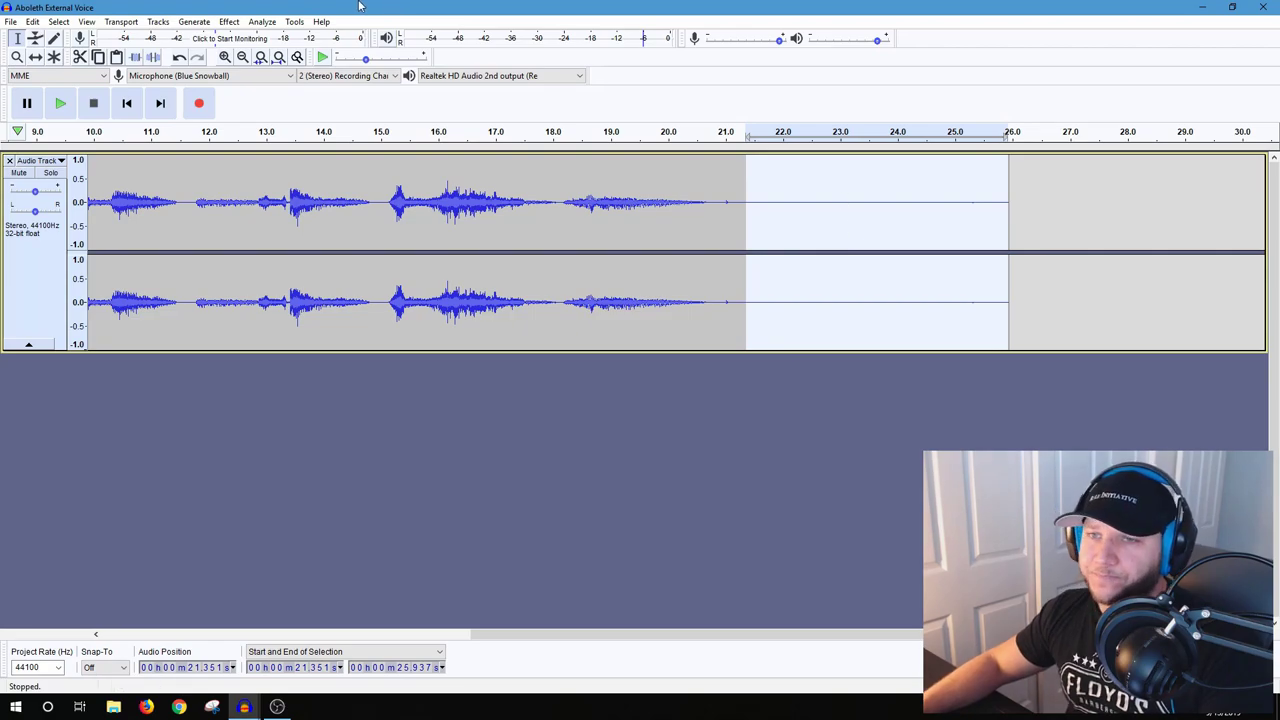
left_click(232, 22)
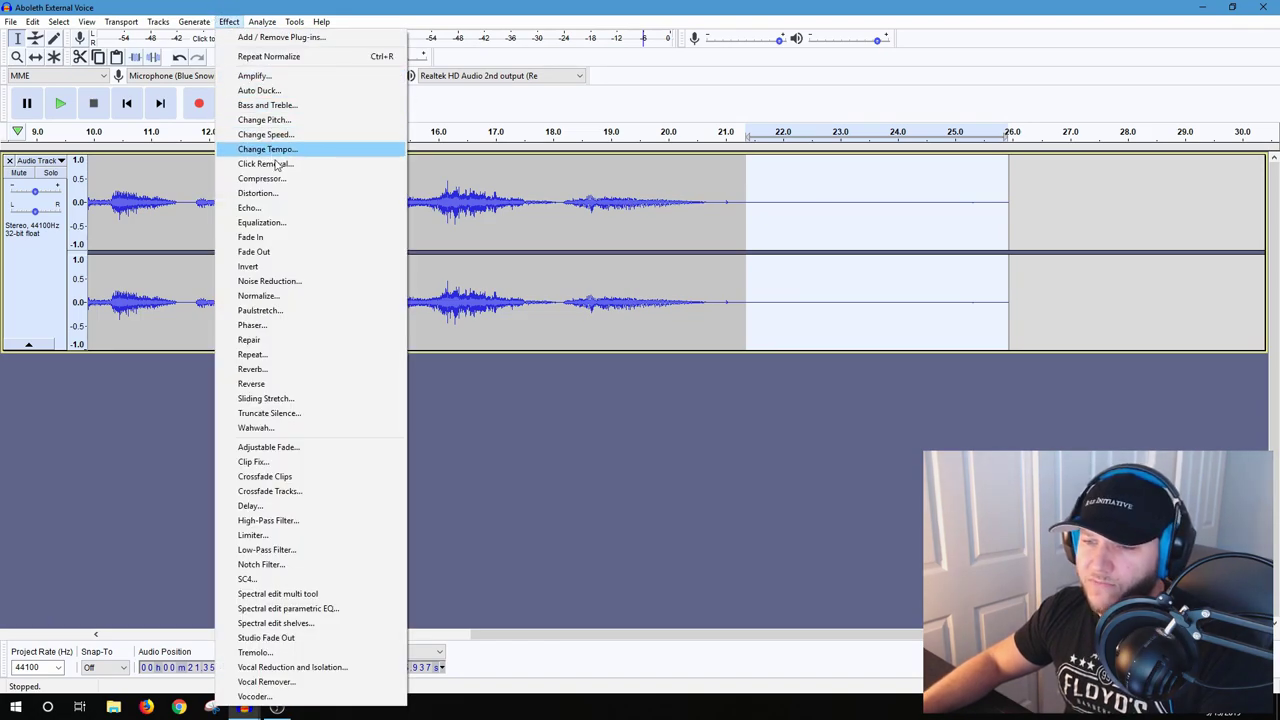
left_click(268, 281)
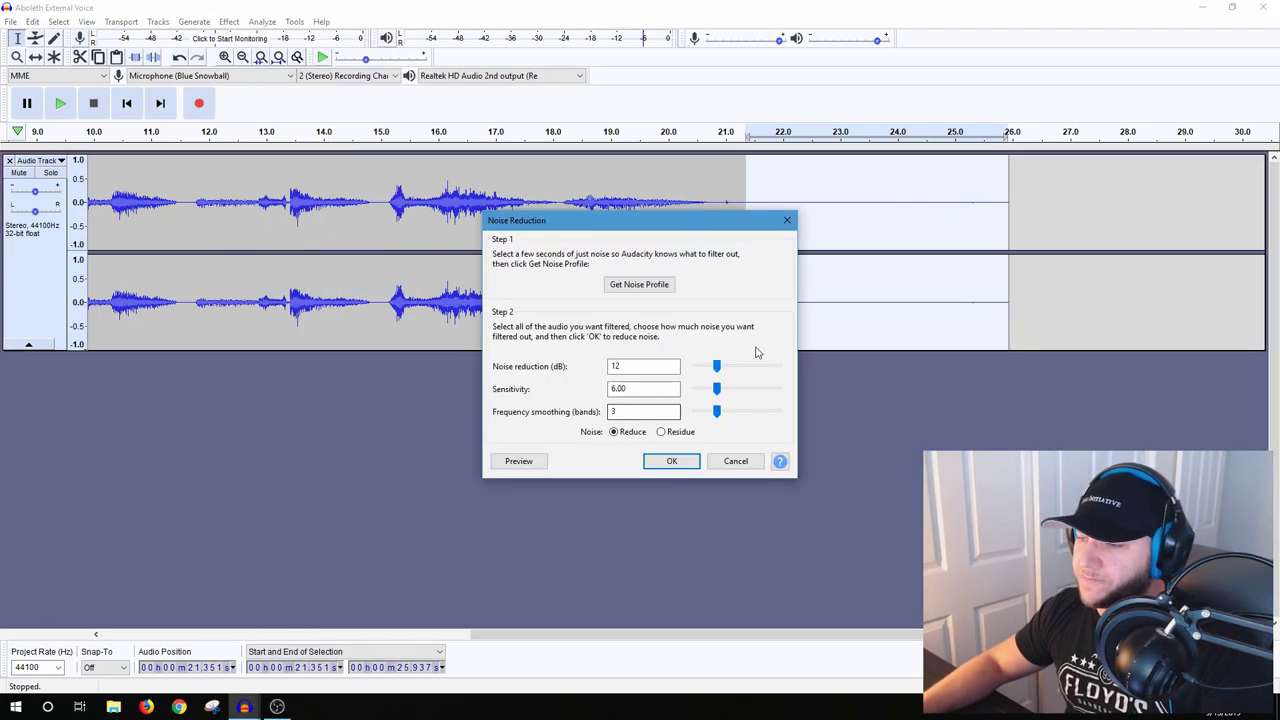
left_click(632, 287)
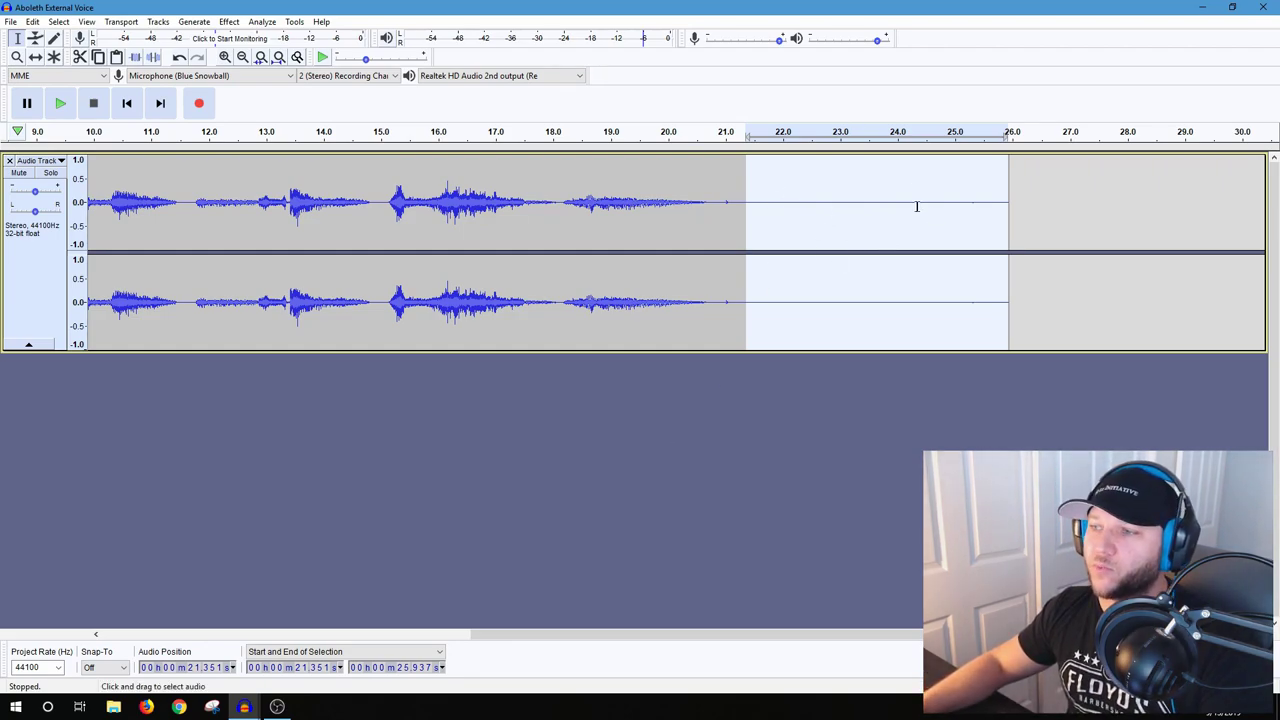
left_click(750, 200)
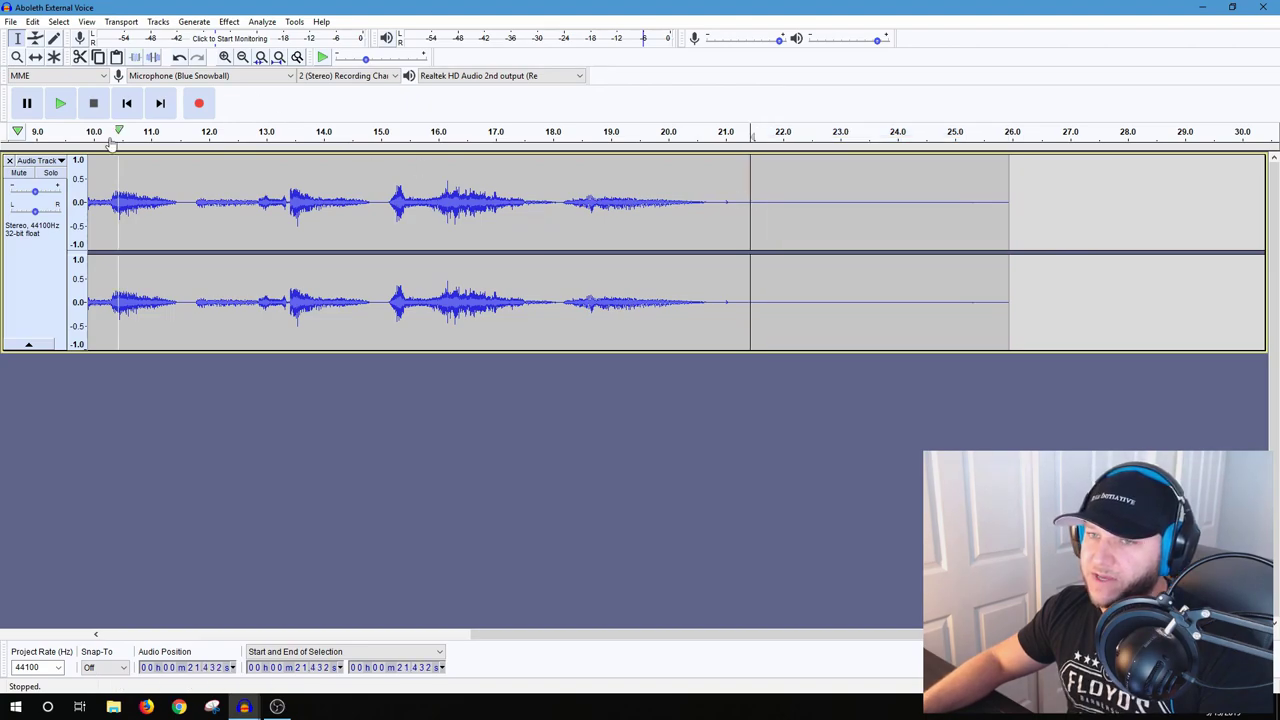
- Play the silent tail from about 21.432 s to listen for background noise
left_click(62, 103)
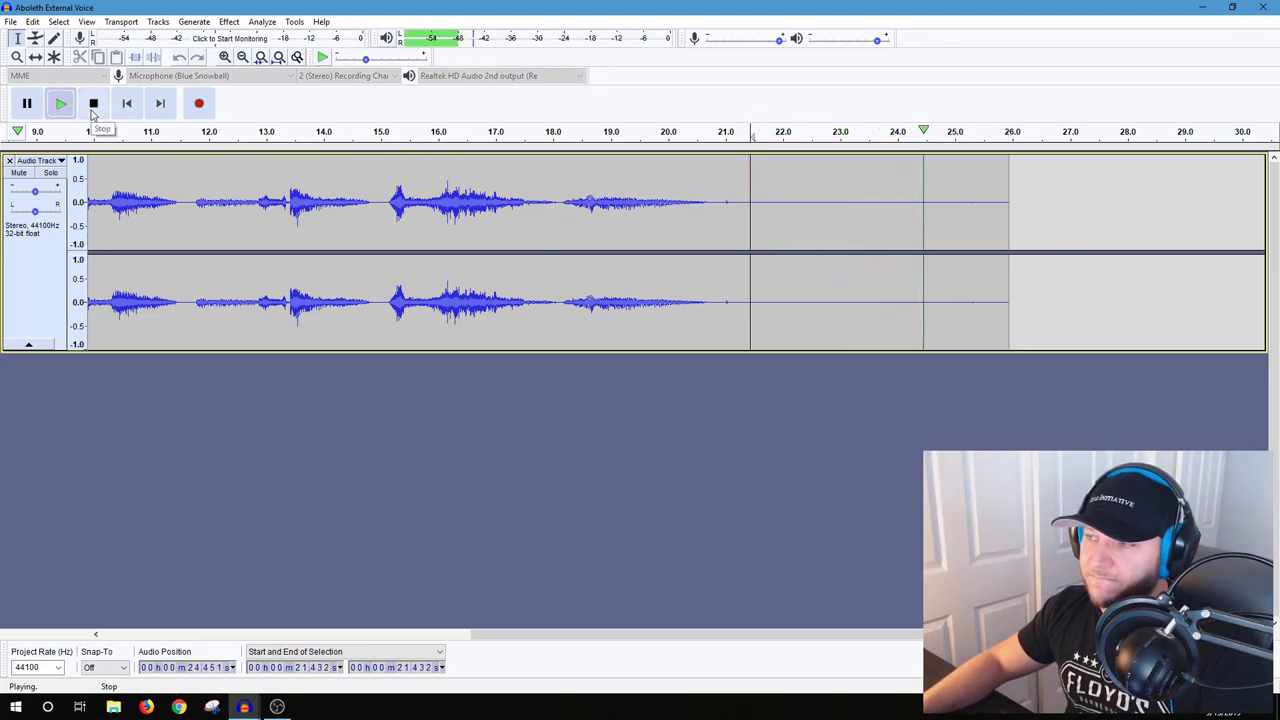
left_click(92, 108)
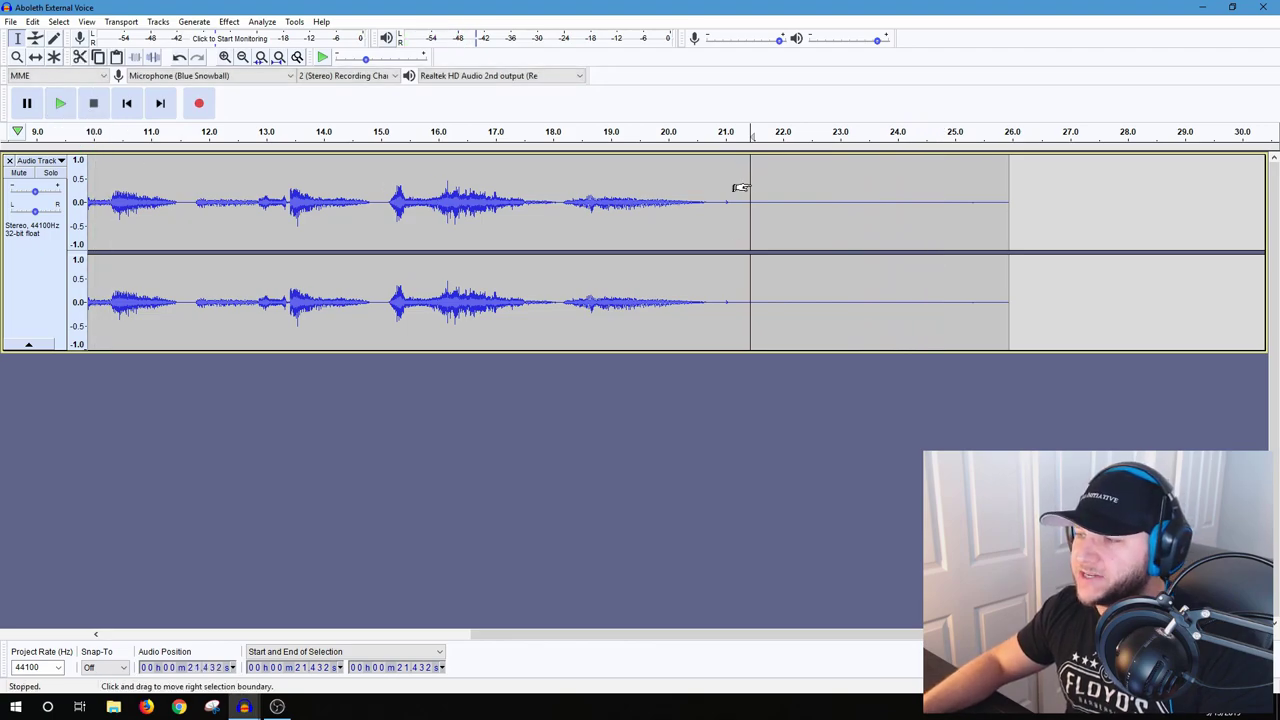
- Apply Noise Reduction to the whole recording with 12 dB reduction, sensitivity 6.00 and 3 frequency smoothing bands
left_click_drag(577, 638, 70, 651)
left_click(352, 190)
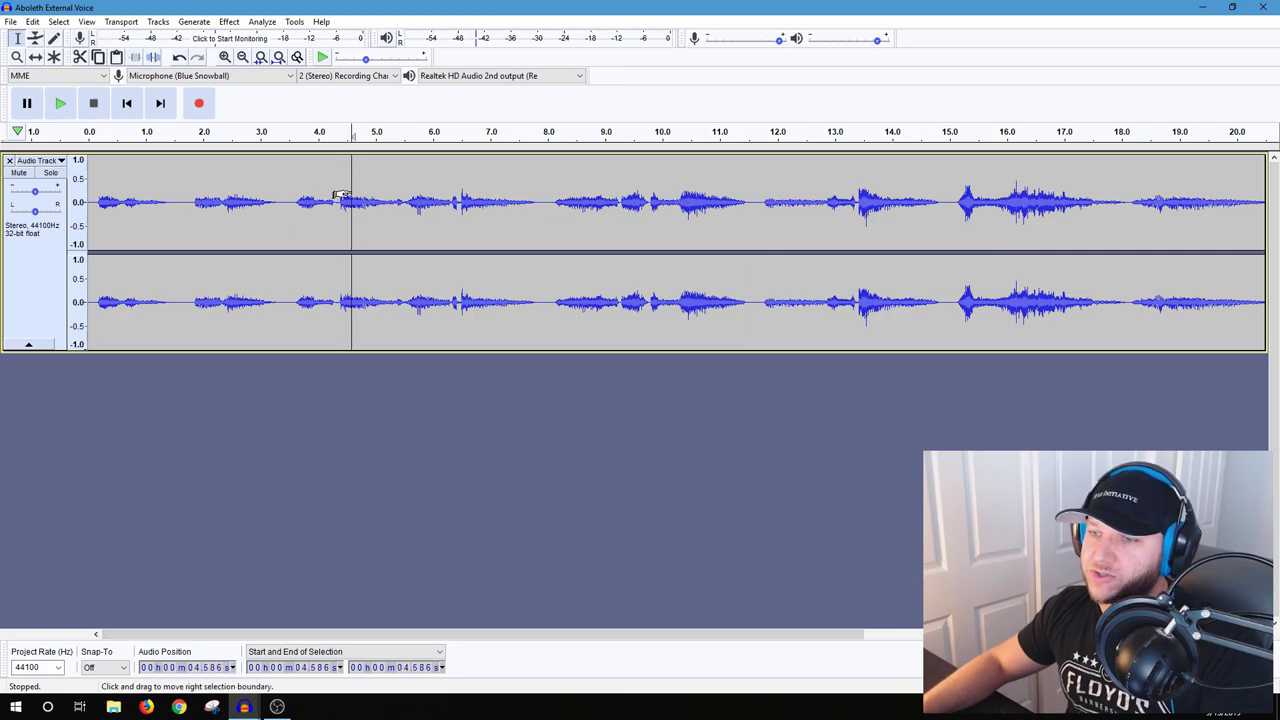
key("ctrl+a")
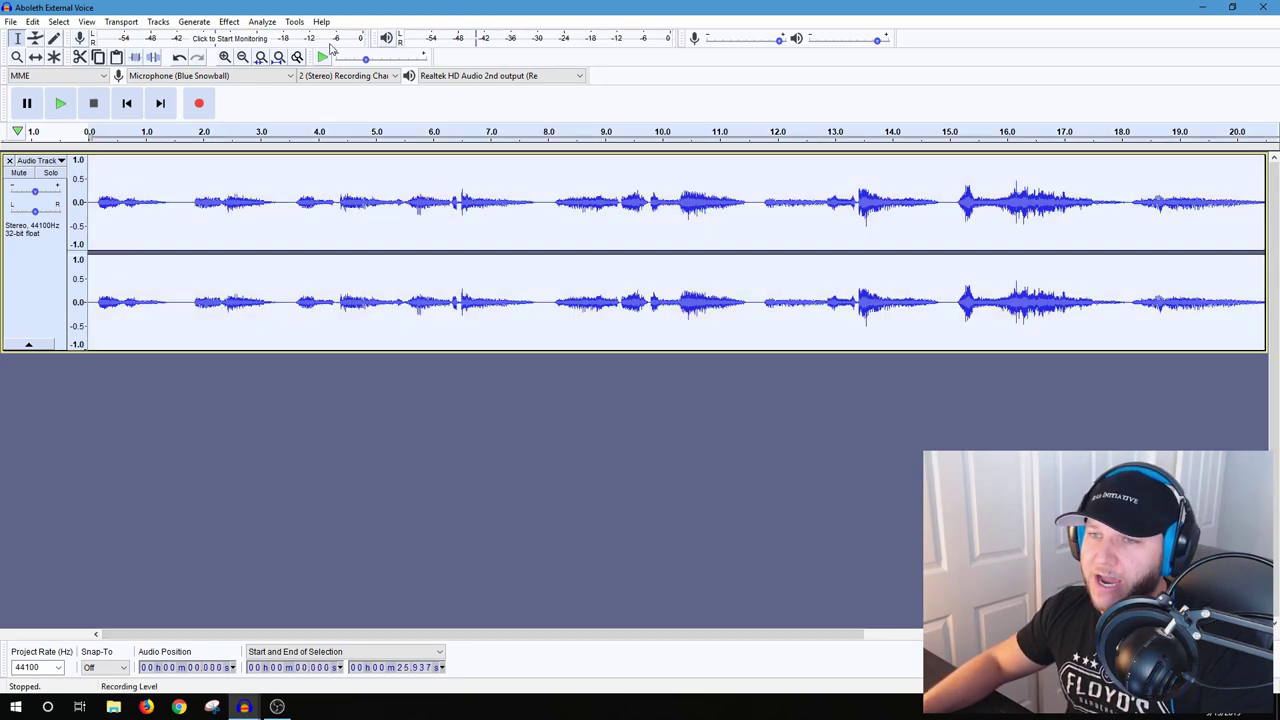
left_click(229, 22)
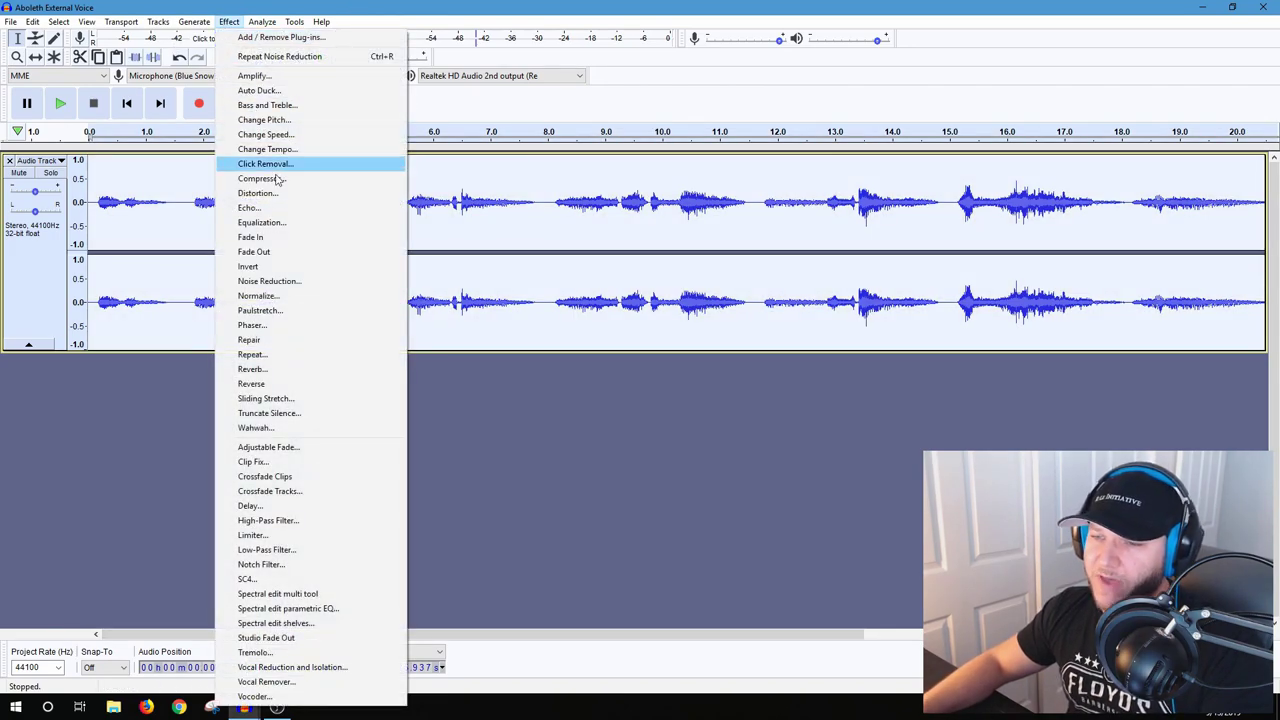
left_click(268, 281)
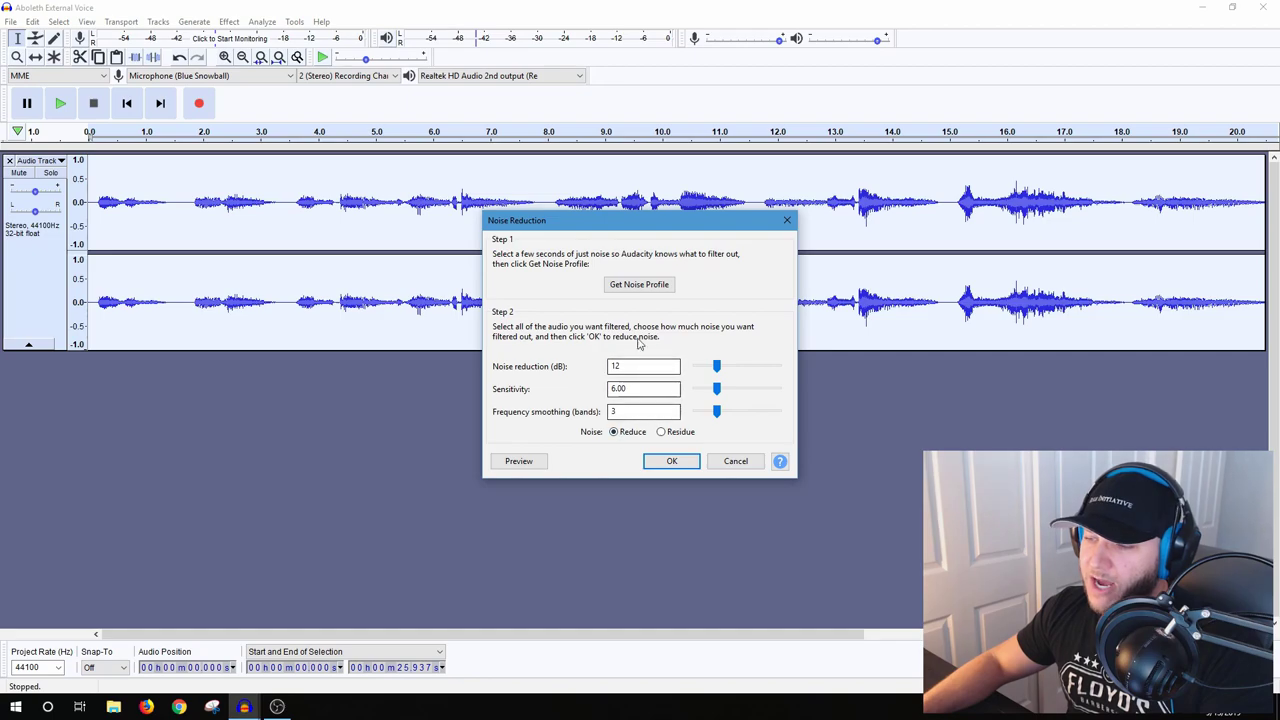
left_click(671, 462)
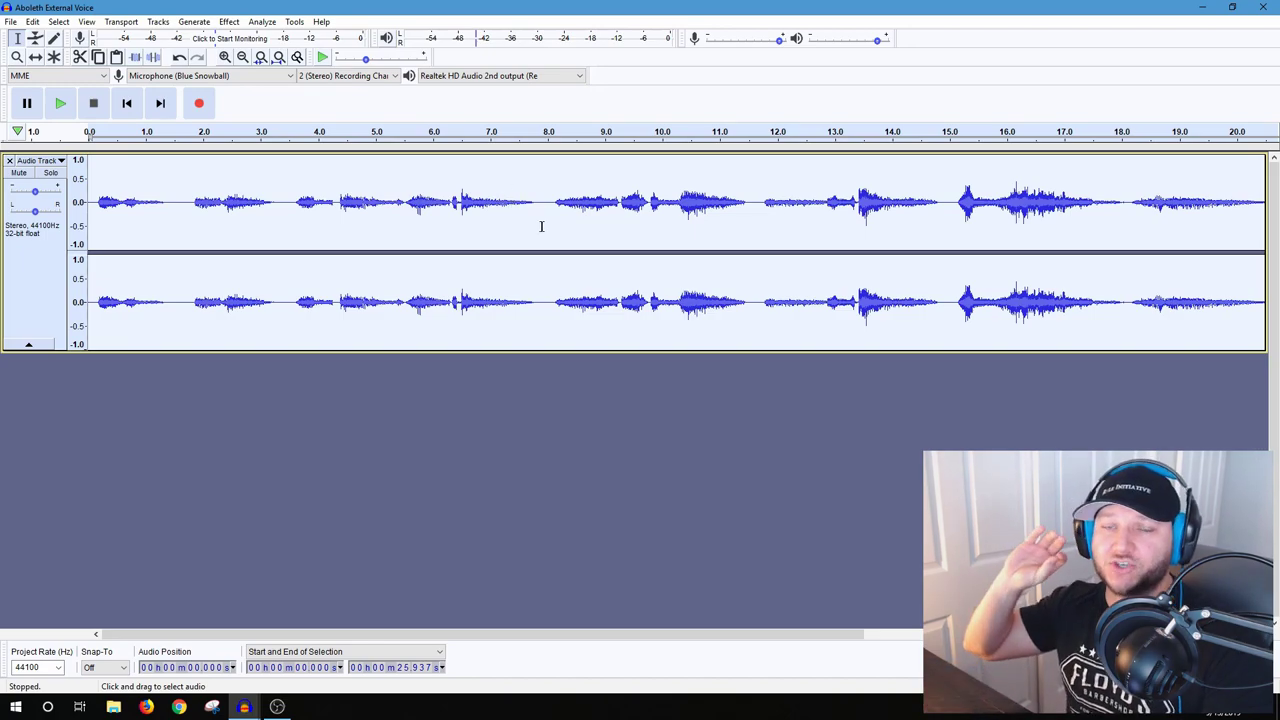
- Play the noise-reduced track from about 0.128 s to check how it sounds
left_click(93, 188)
left_click(60, 103)
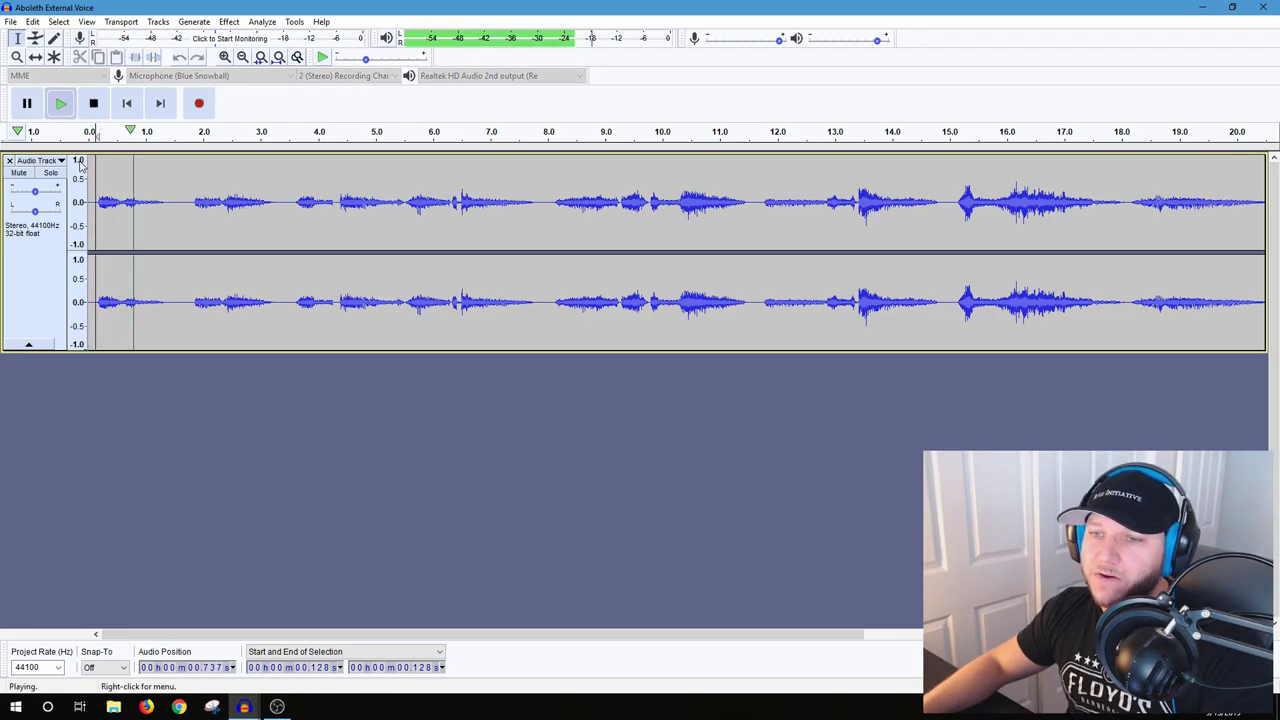
left_click(94, 103)
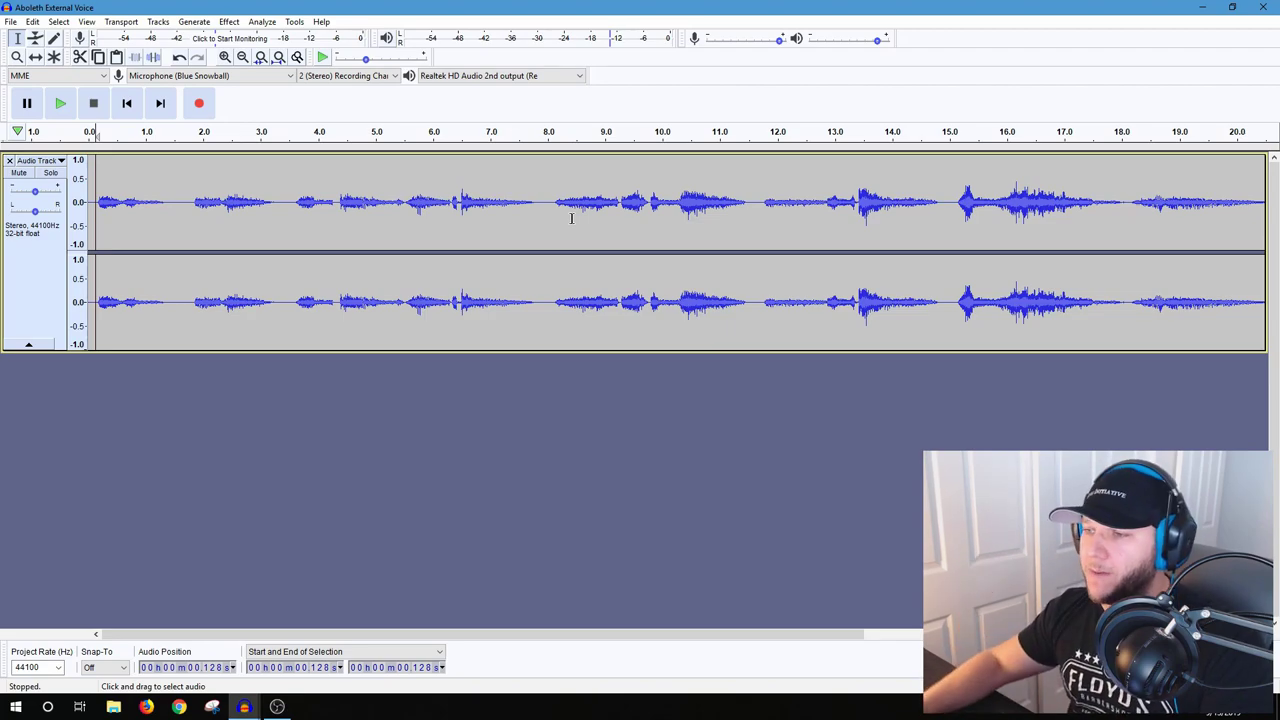
- Normalize the whole recording to a peak amplitude of -3 dB, with DC offset removal enabled
key("ctrl+a")
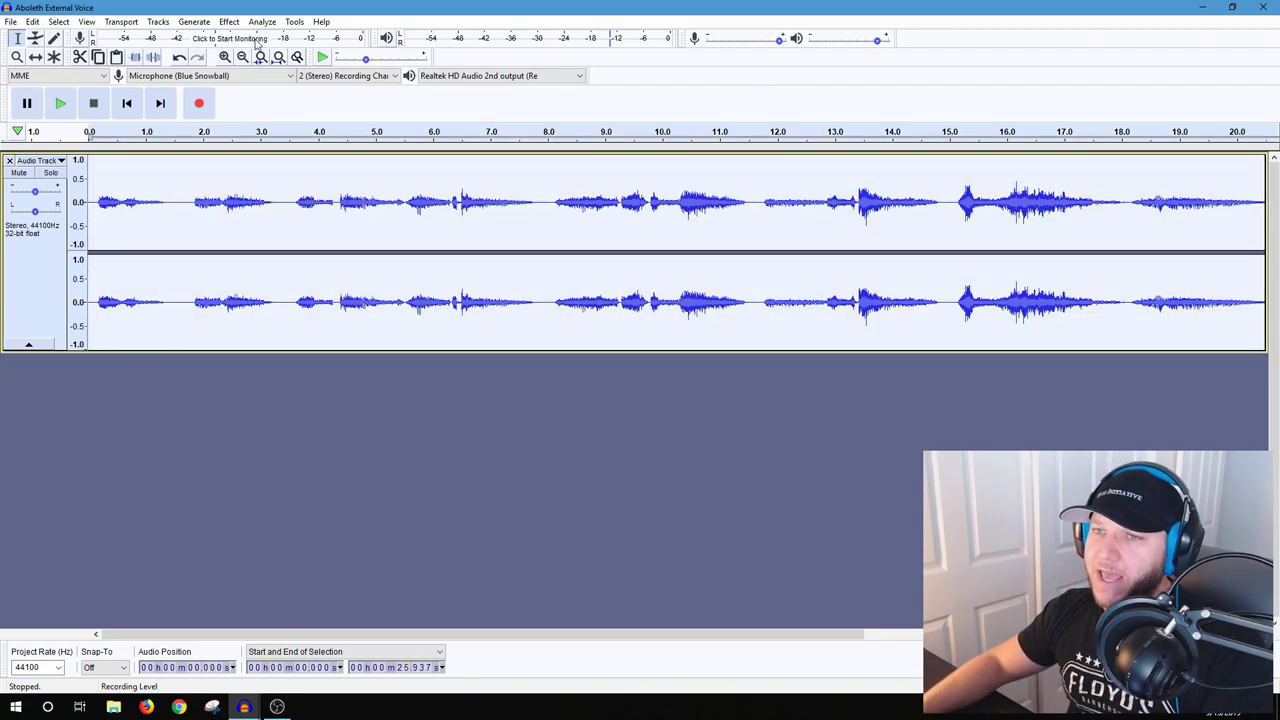
left_click(231, 22)
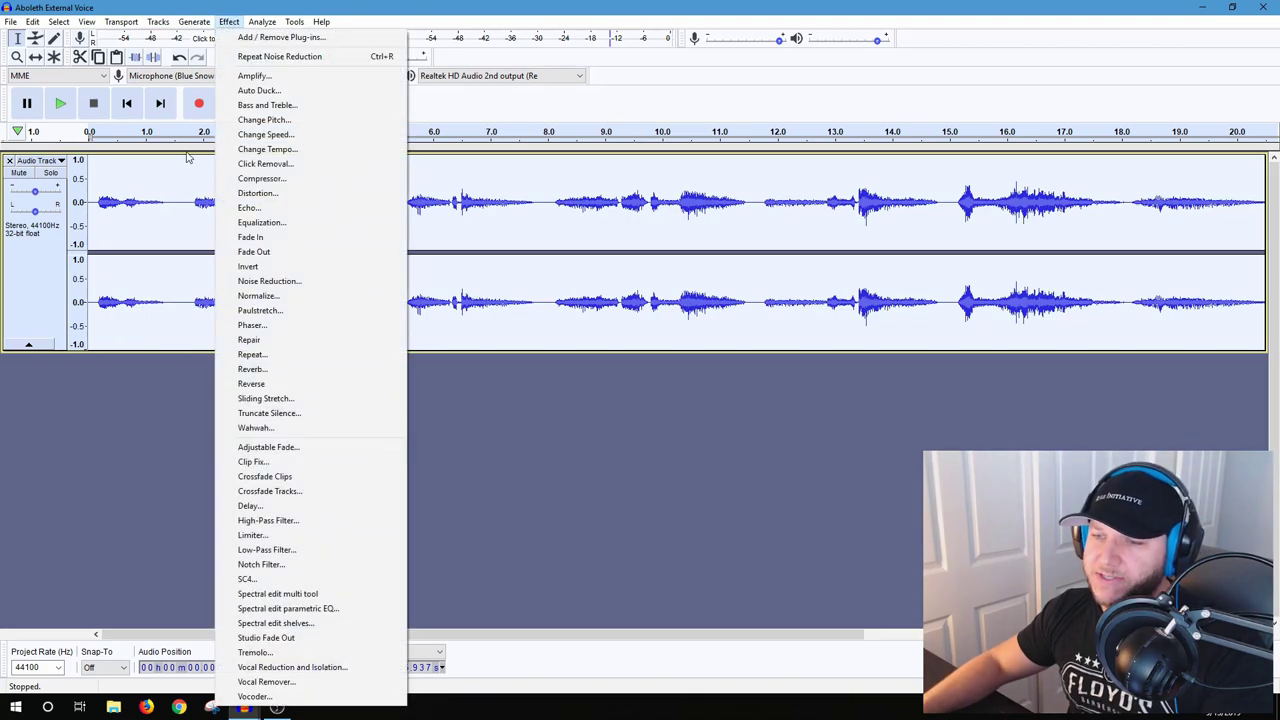
left_click(300, 296)
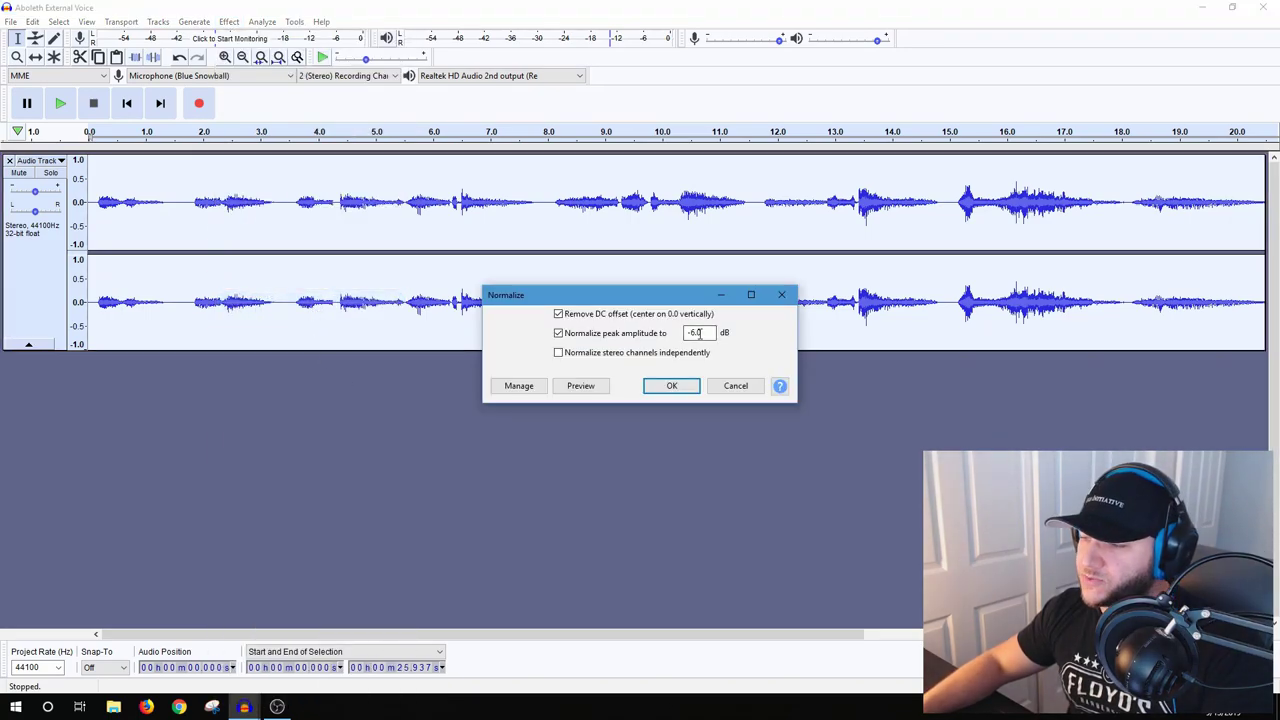
left_click_drag(698, 332, 681, 328)
type("-3")
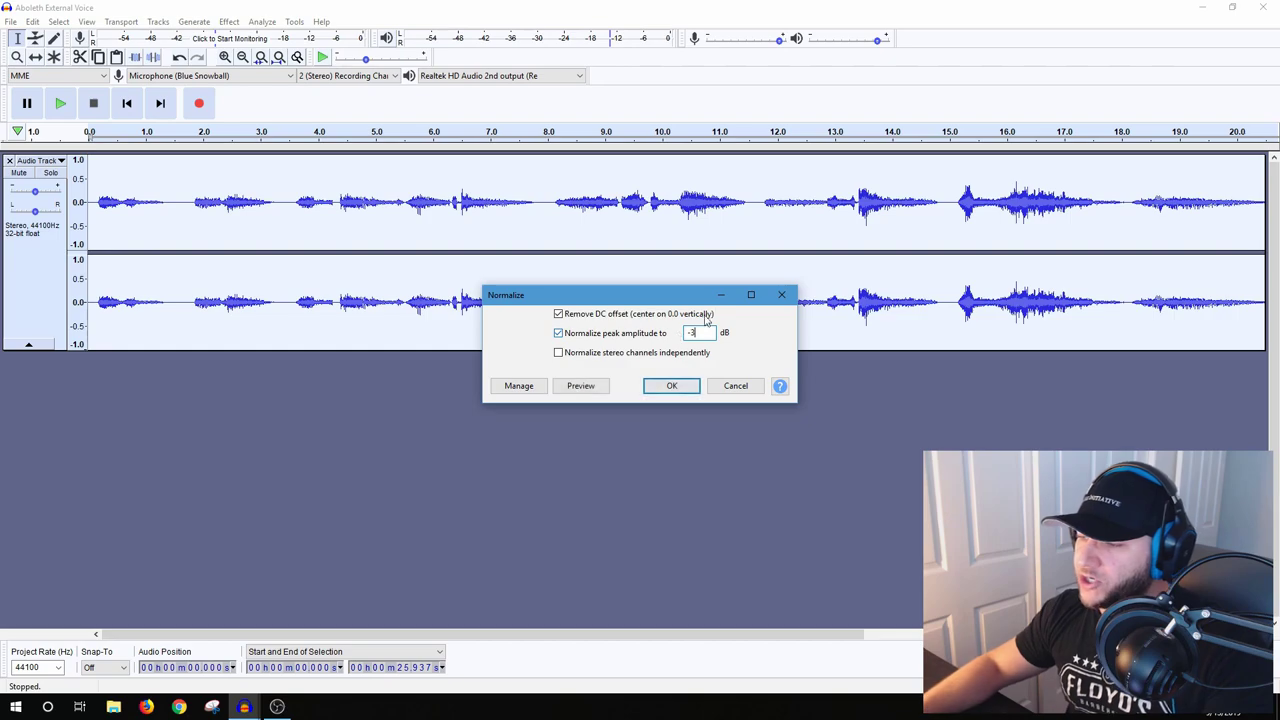
left_click(672, 386)
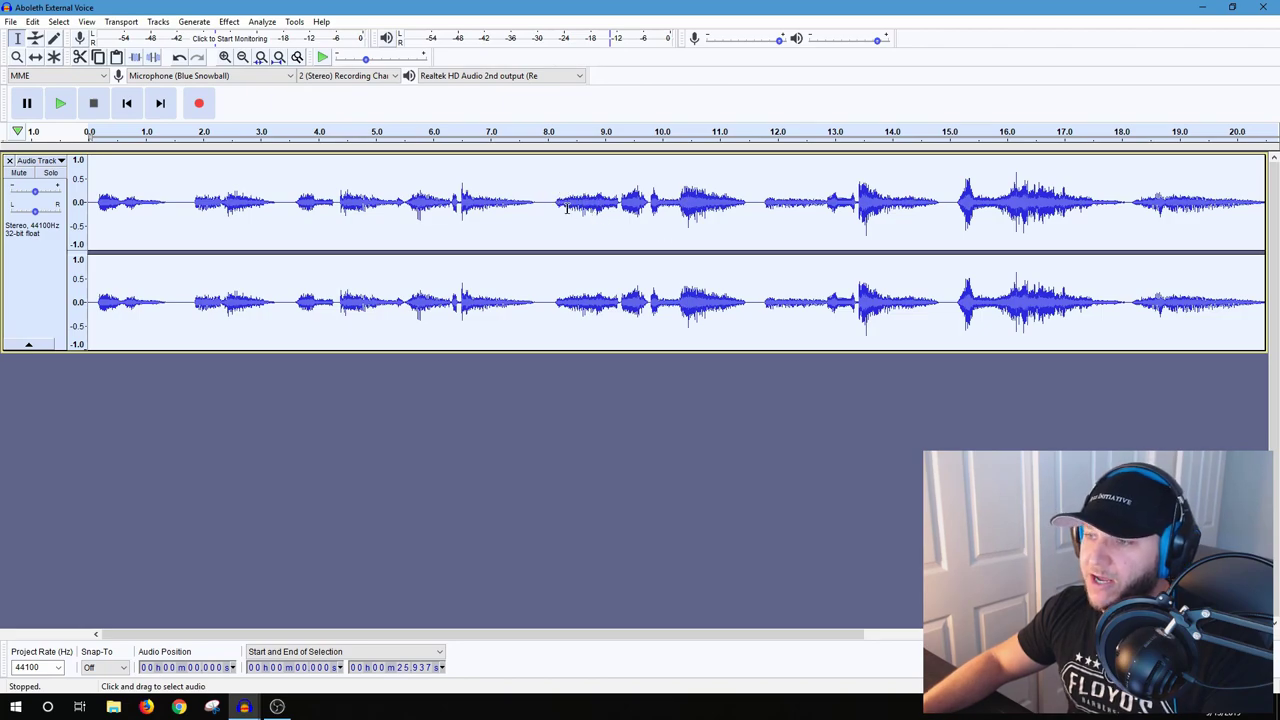
- Play the track from about 8.115 s to check the new volume
left_click(598, 205)
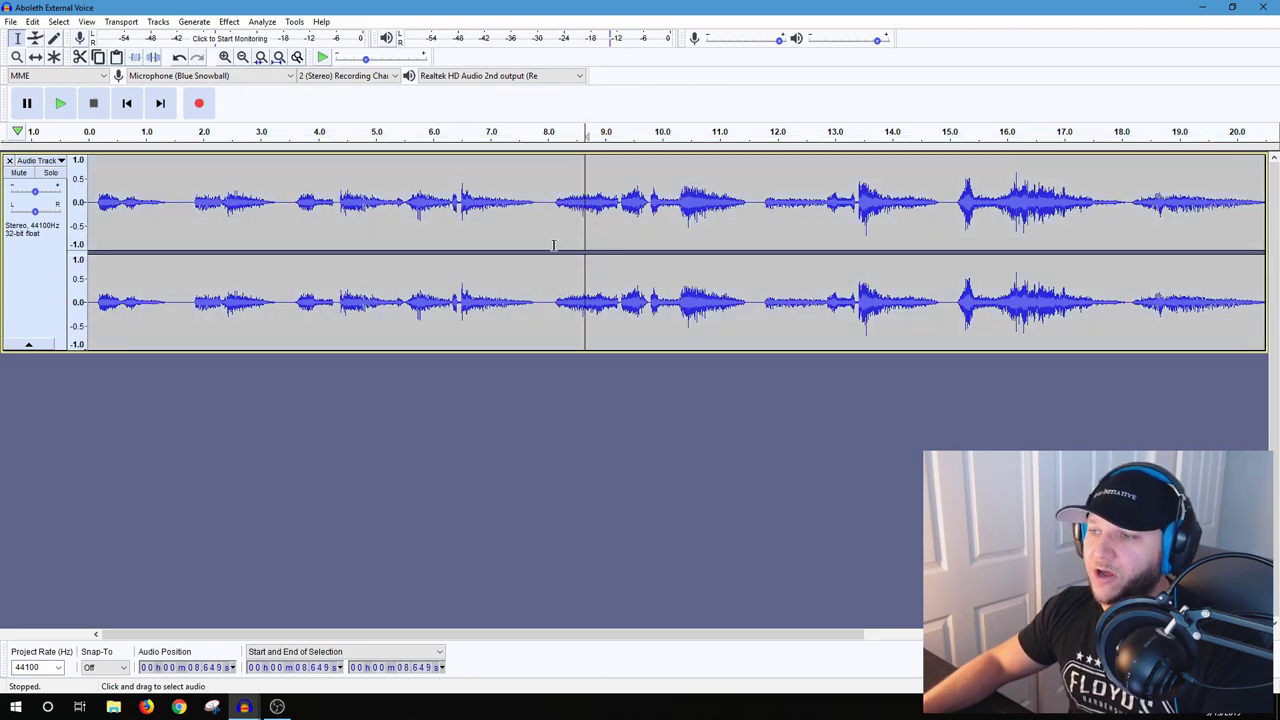
left_click(554, 245)
left_click(60, 103)
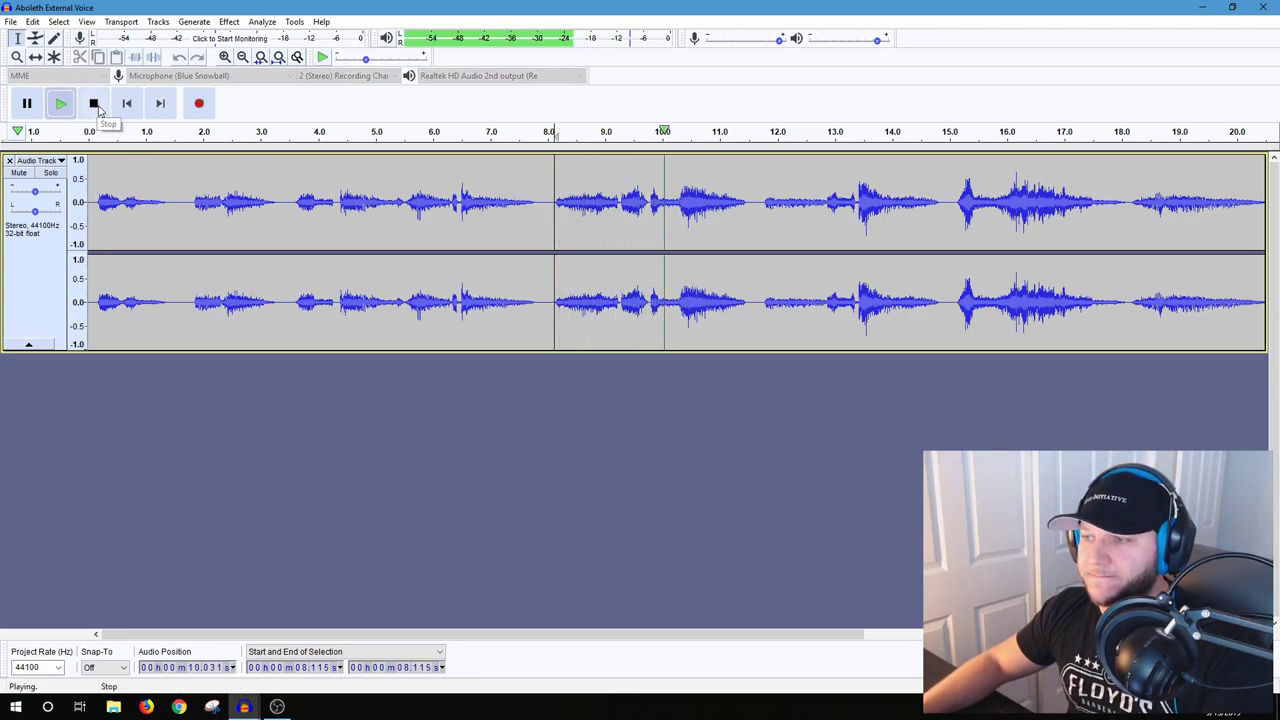
left_click(93, 104)
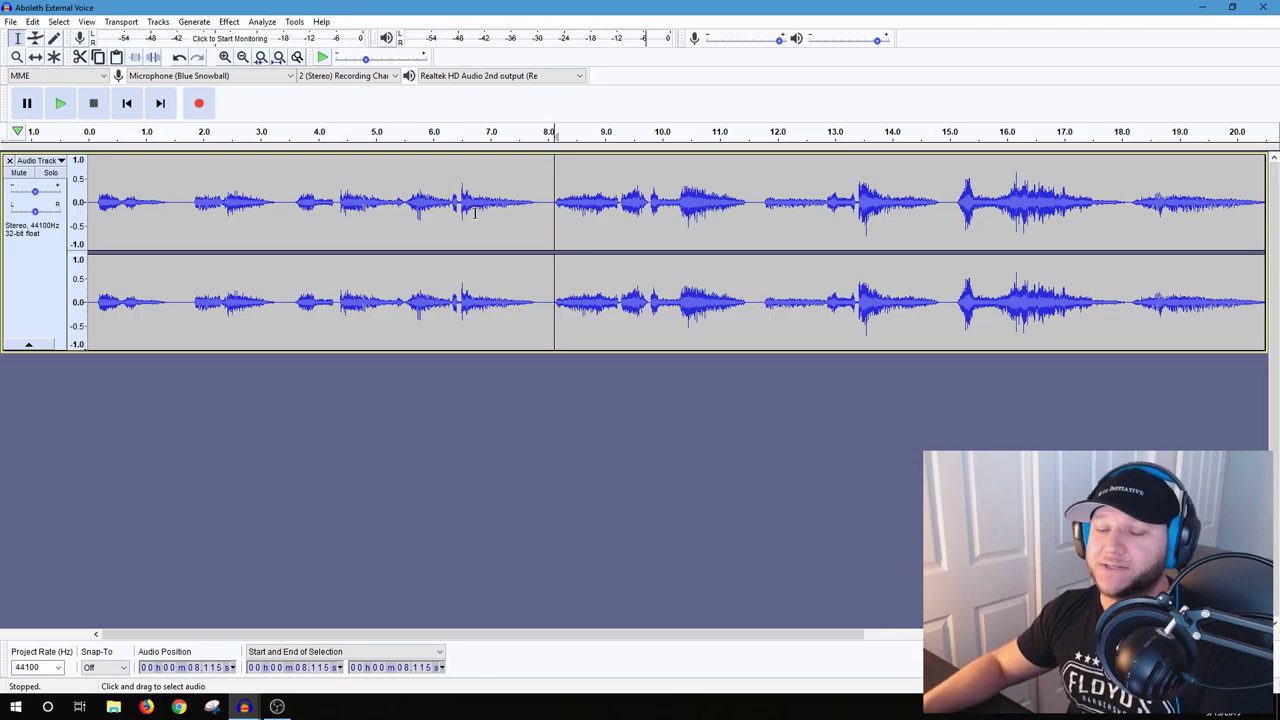
- Open Equalization for the whole recording, flatten the curve and preview the voice without any boost
key("ctrl+a")
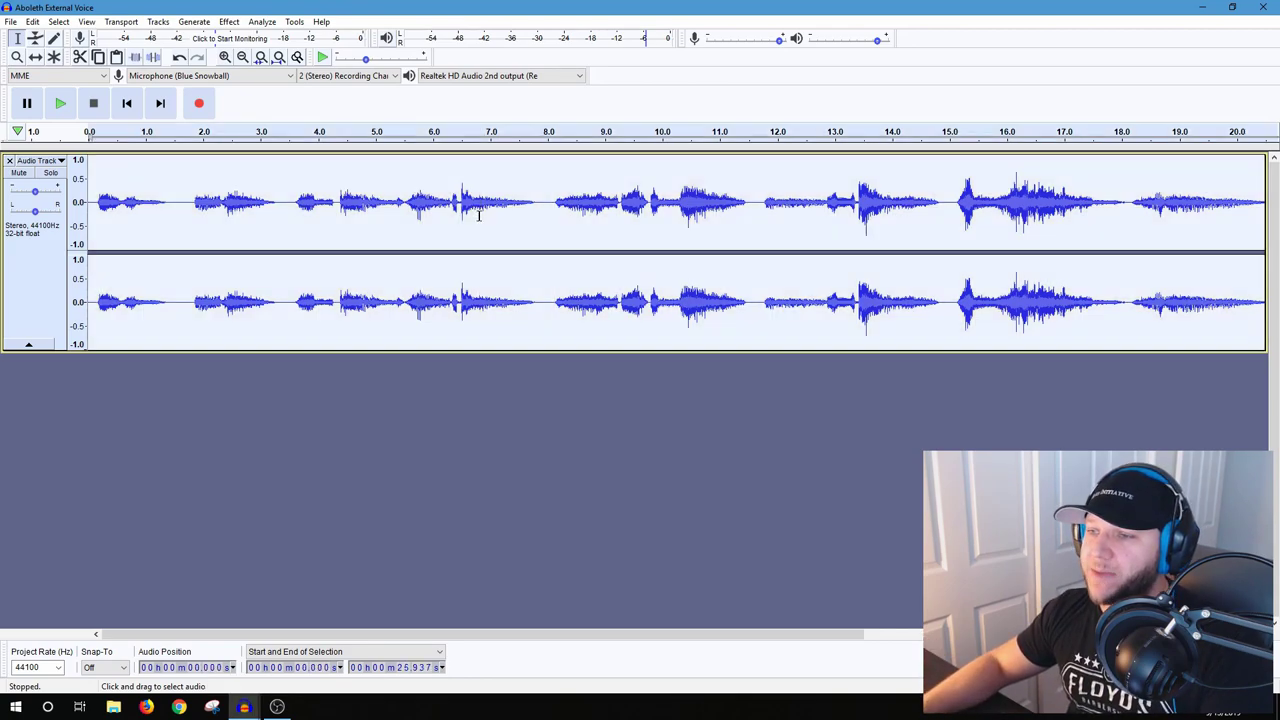
left_click(229, 21)
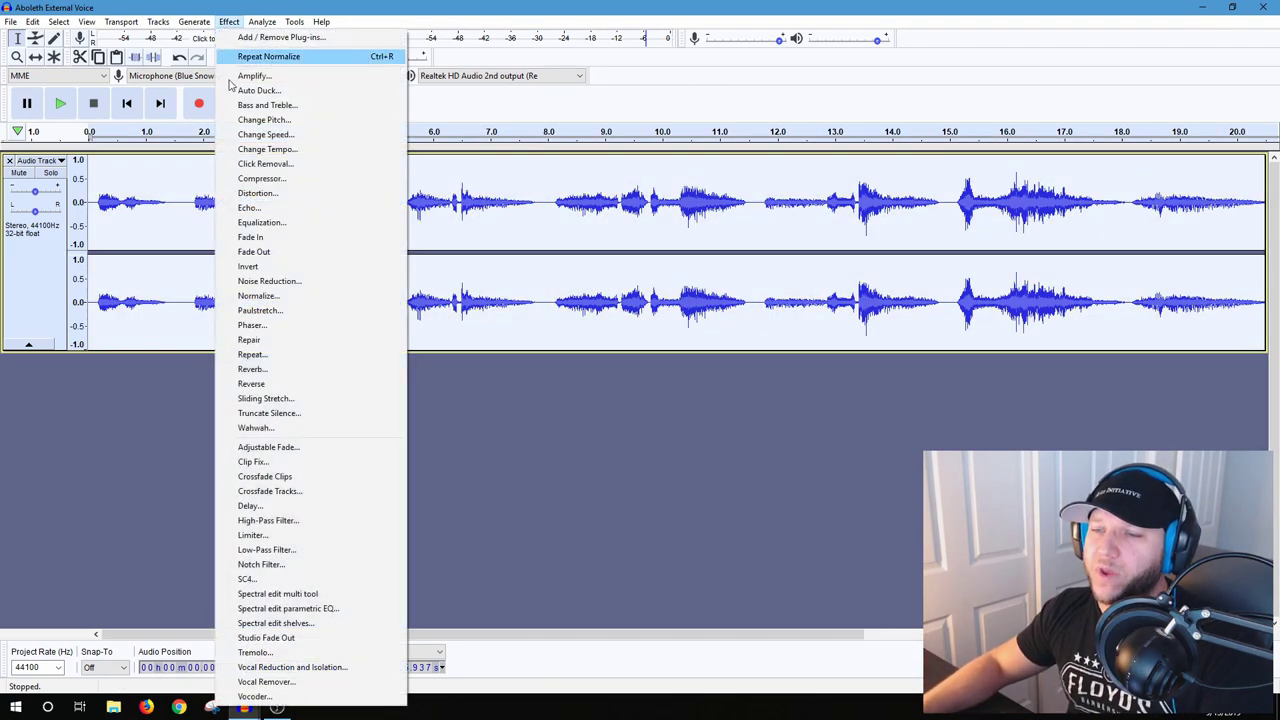
left_click(299, 225)
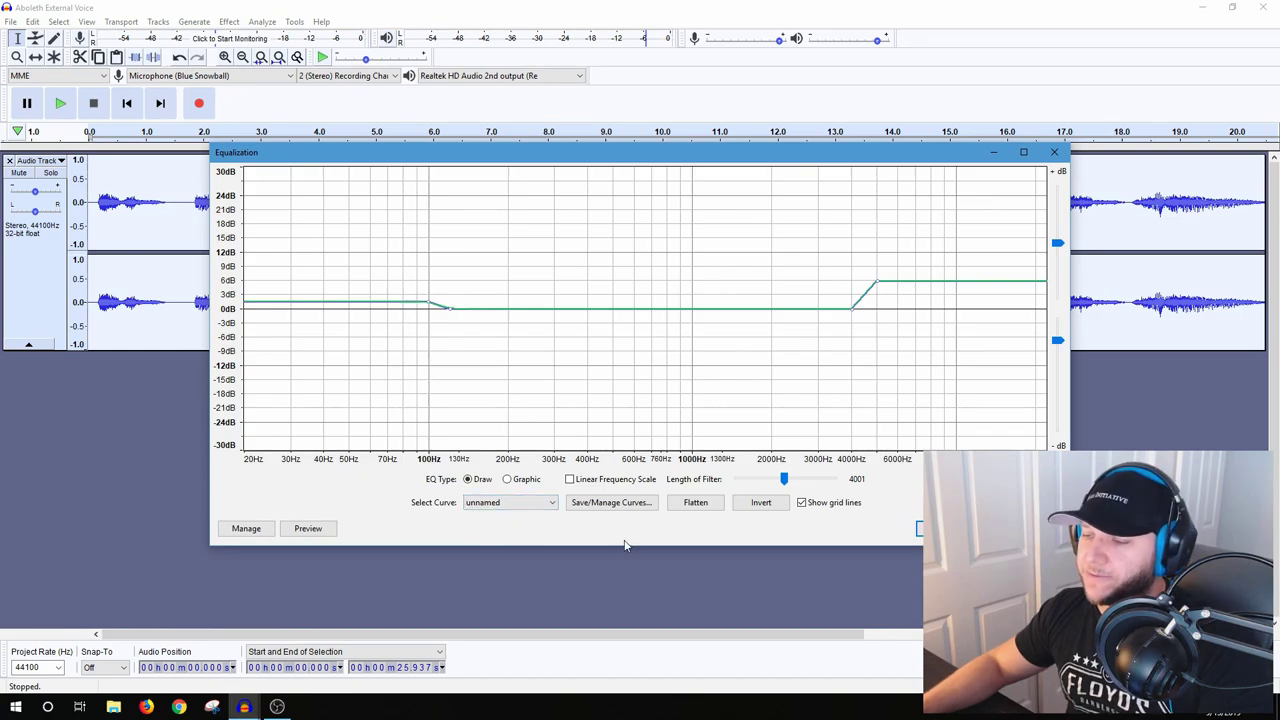
left_click(700, 503)
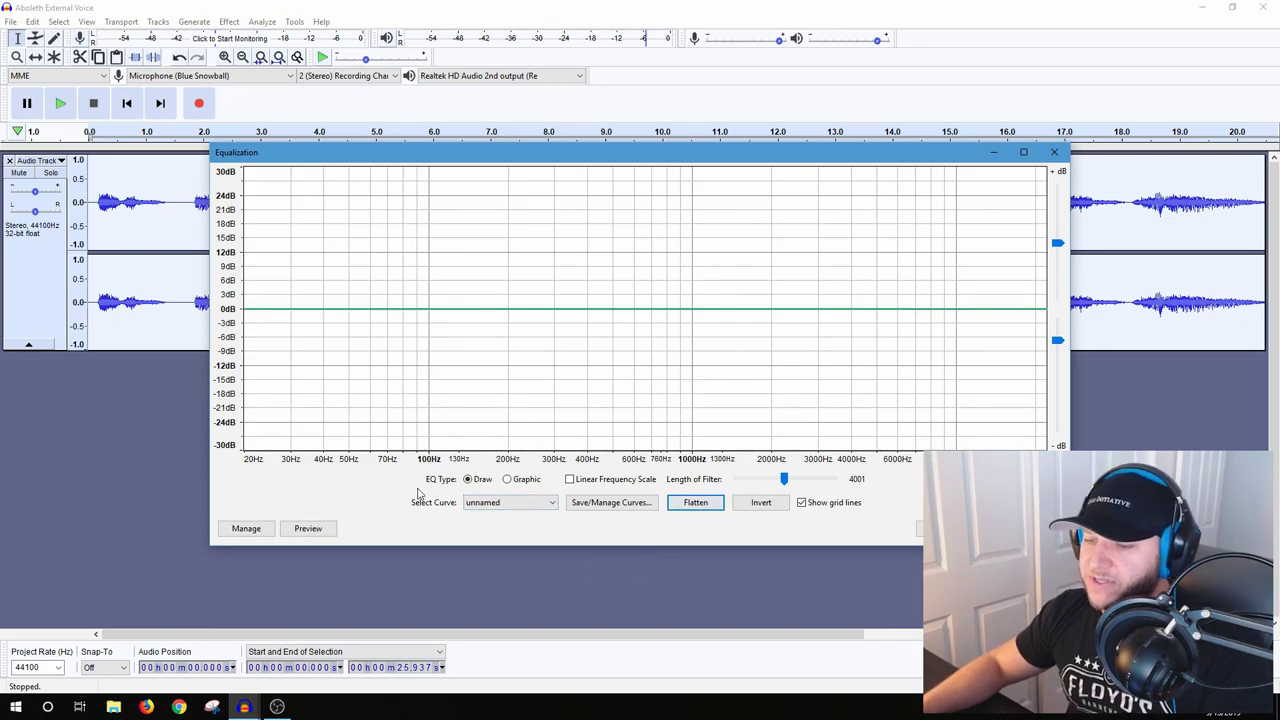
left_click(308, 528)
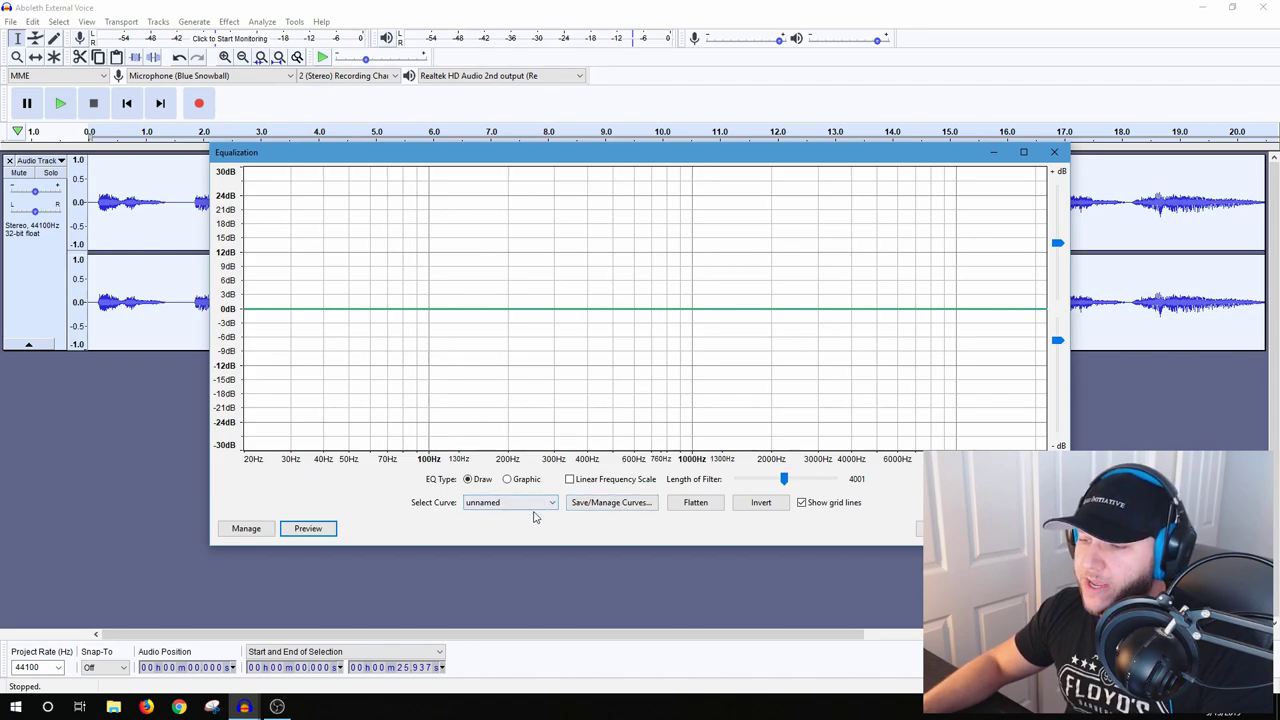
- Move the Equalization dialog clear of its surroundings, load the Bass Boost curve and preview it
left_click_drag(618, 156, 596, 88)
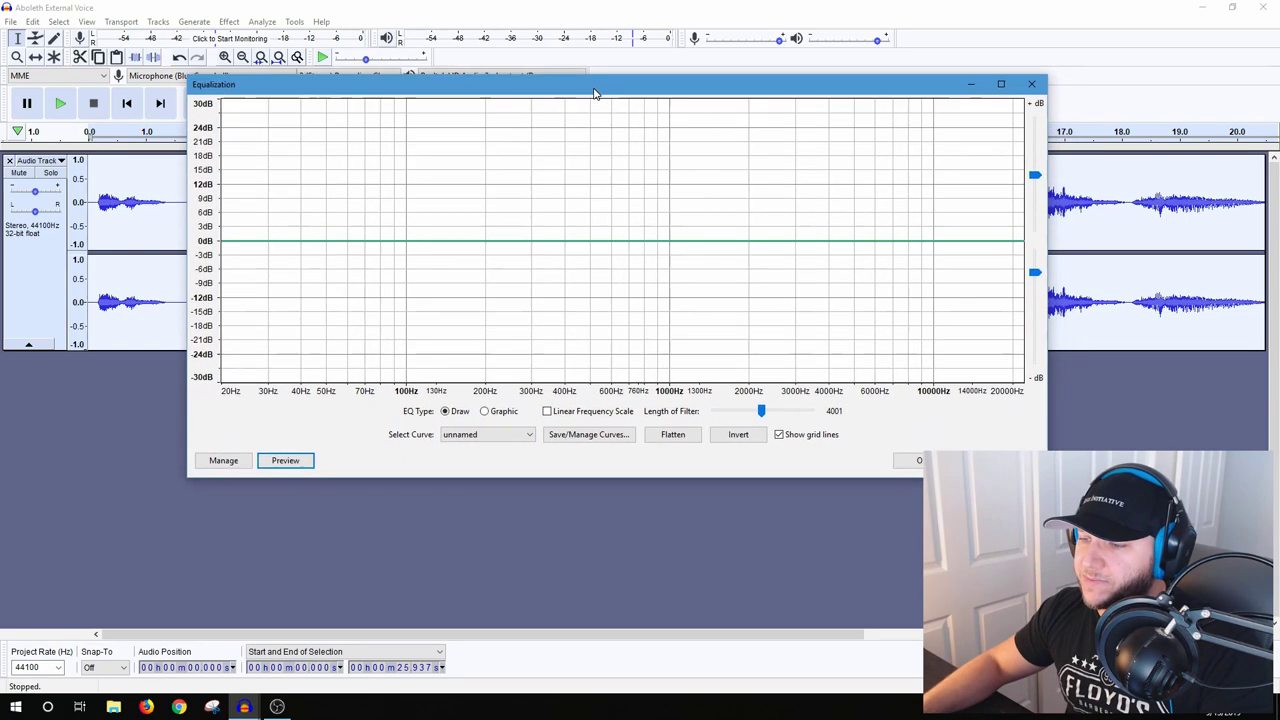
left_click(514, 438)
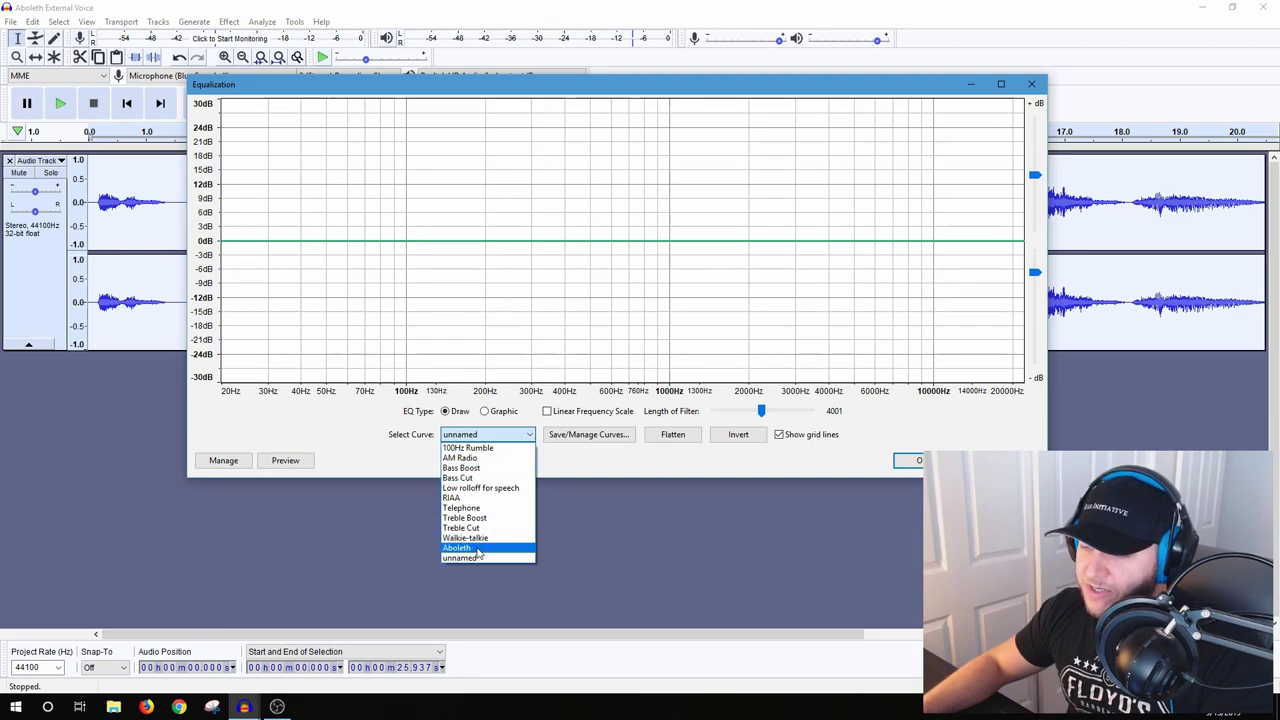
left_click(489, 468)
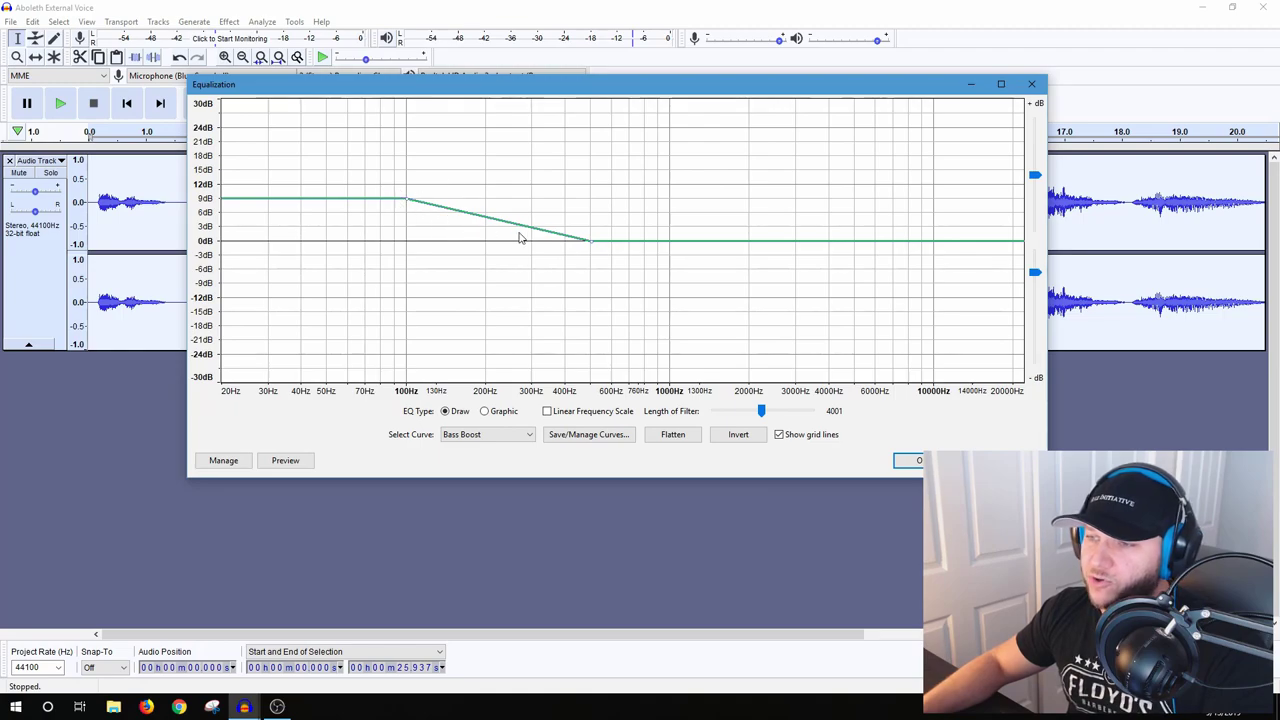
left_click(297, 467)
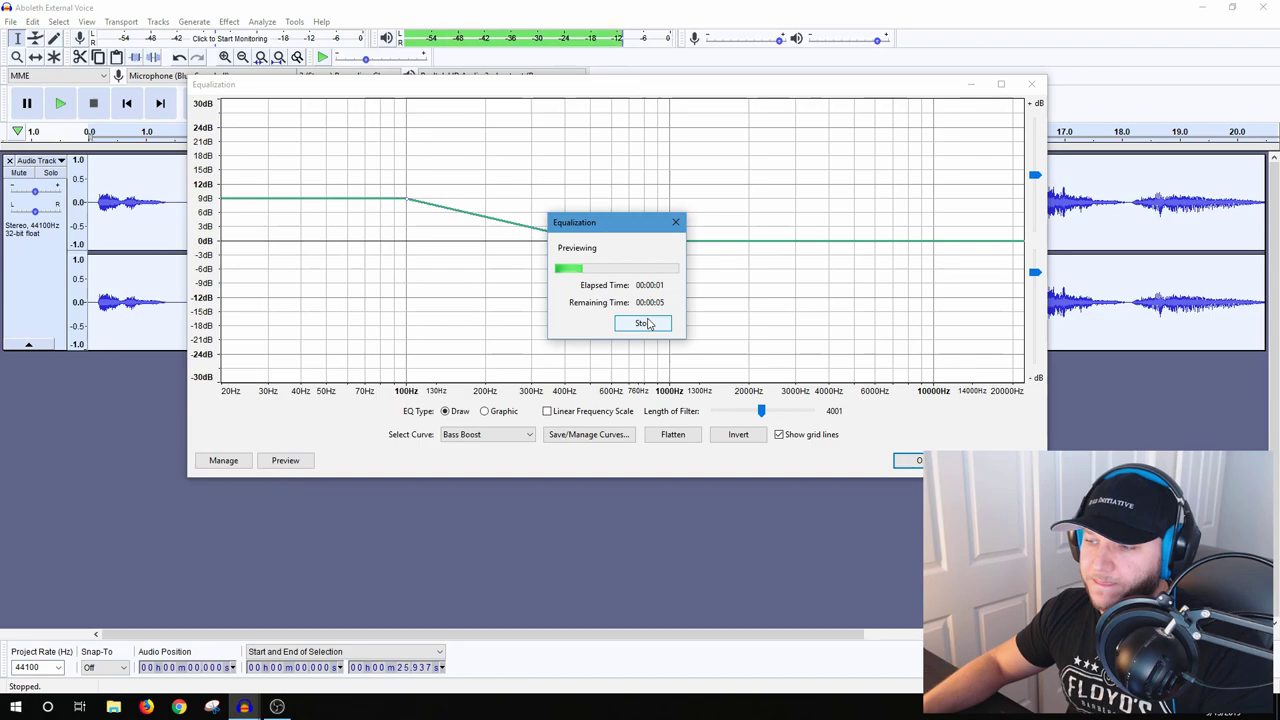
left_click(645, 323)
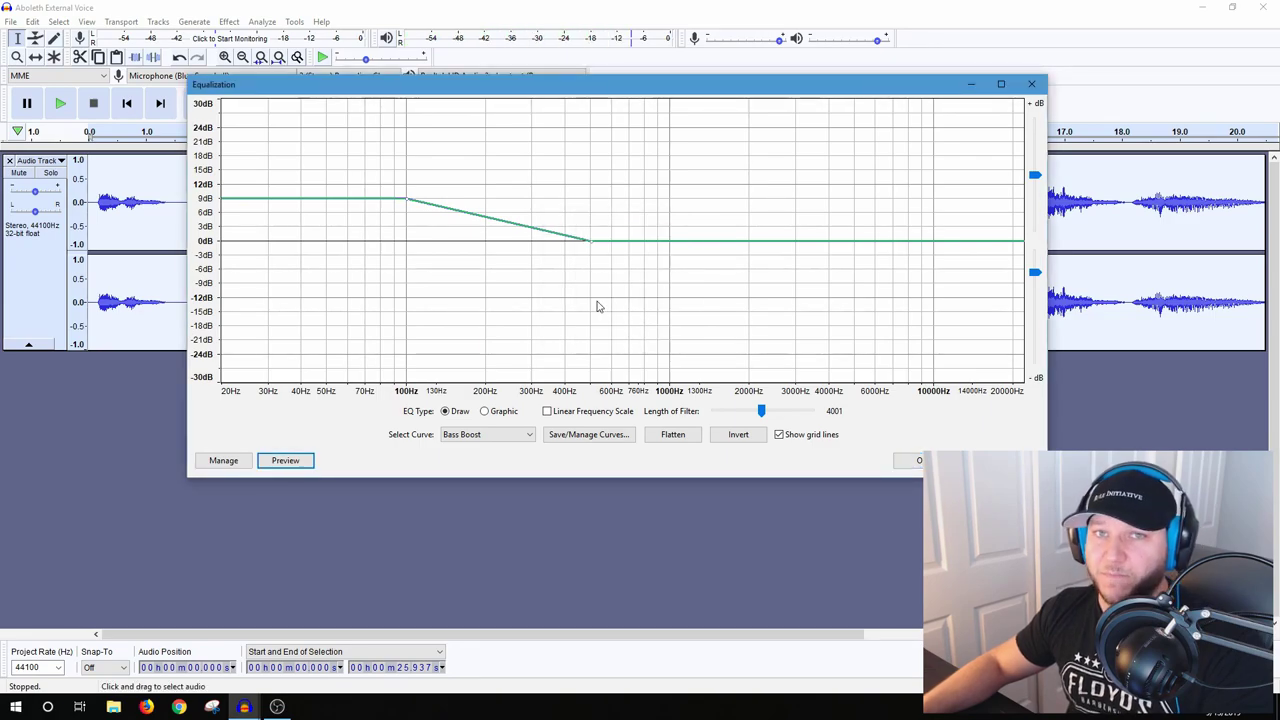
- Switch the equalization curve to Treble Boost and preview its effect on the voice
left_click(505, 434)
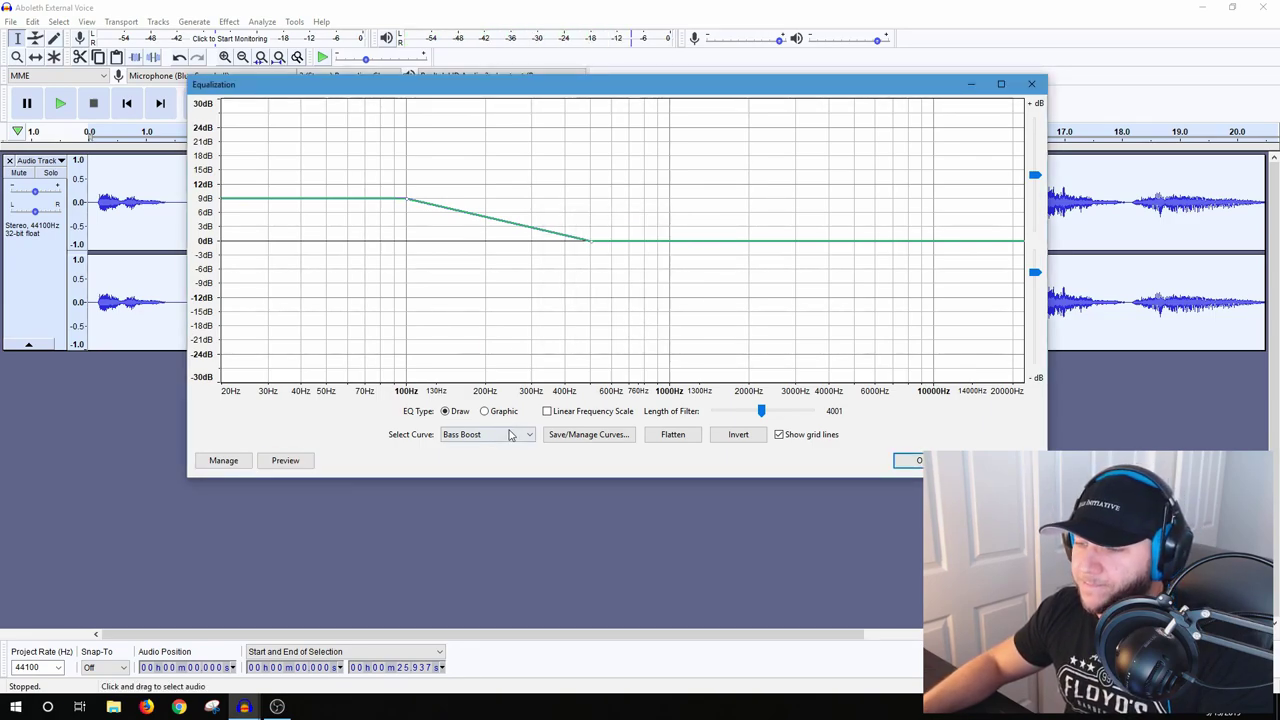
left_click(490, 518)
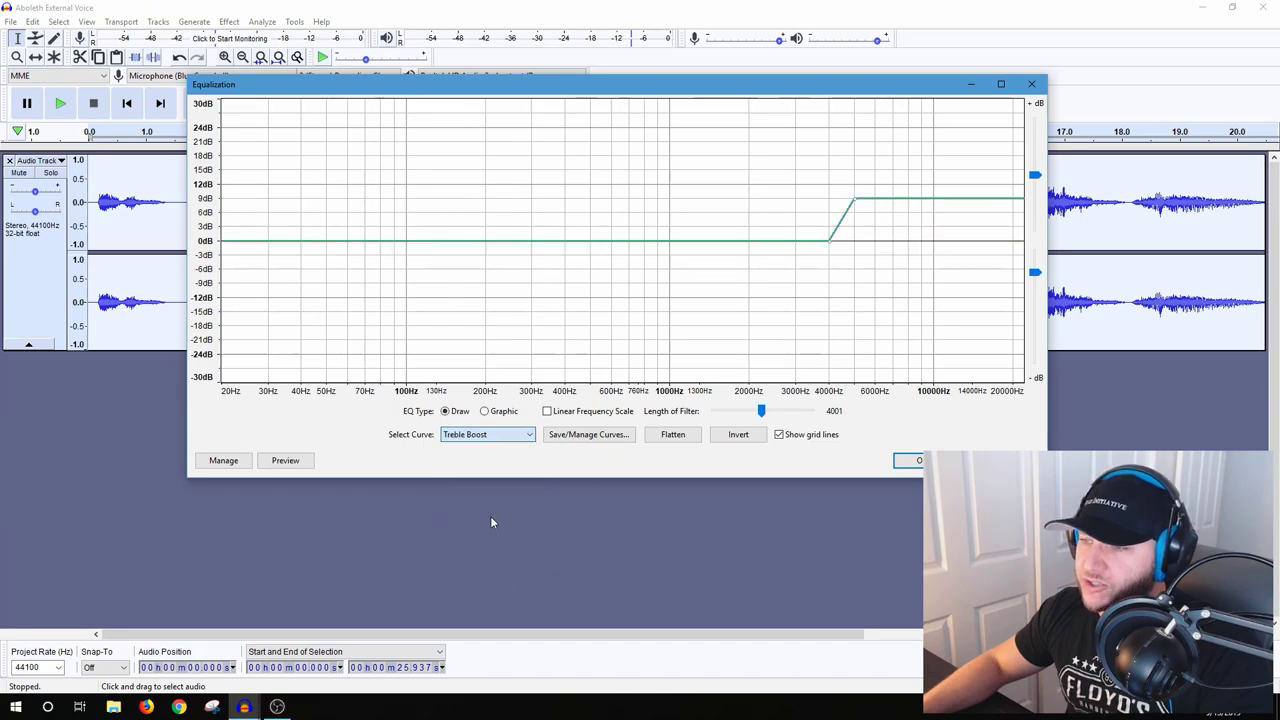
left_click(286, 460)
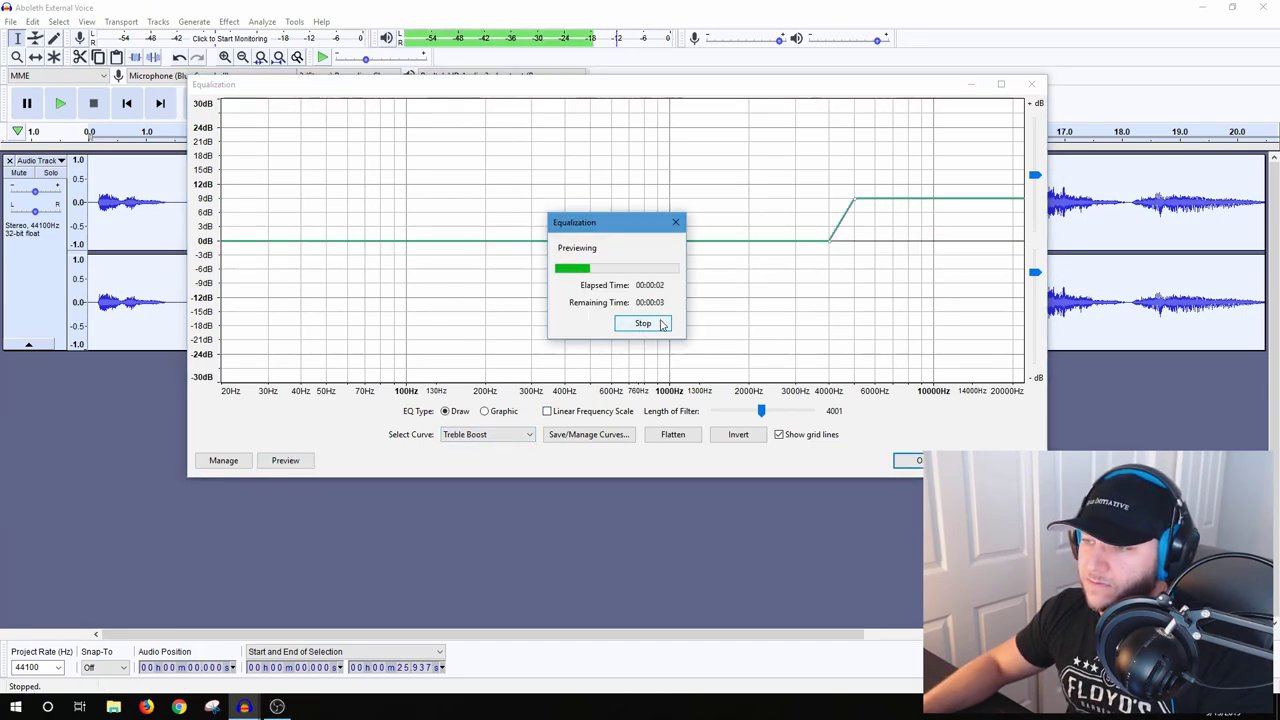
left_click(659, 325)
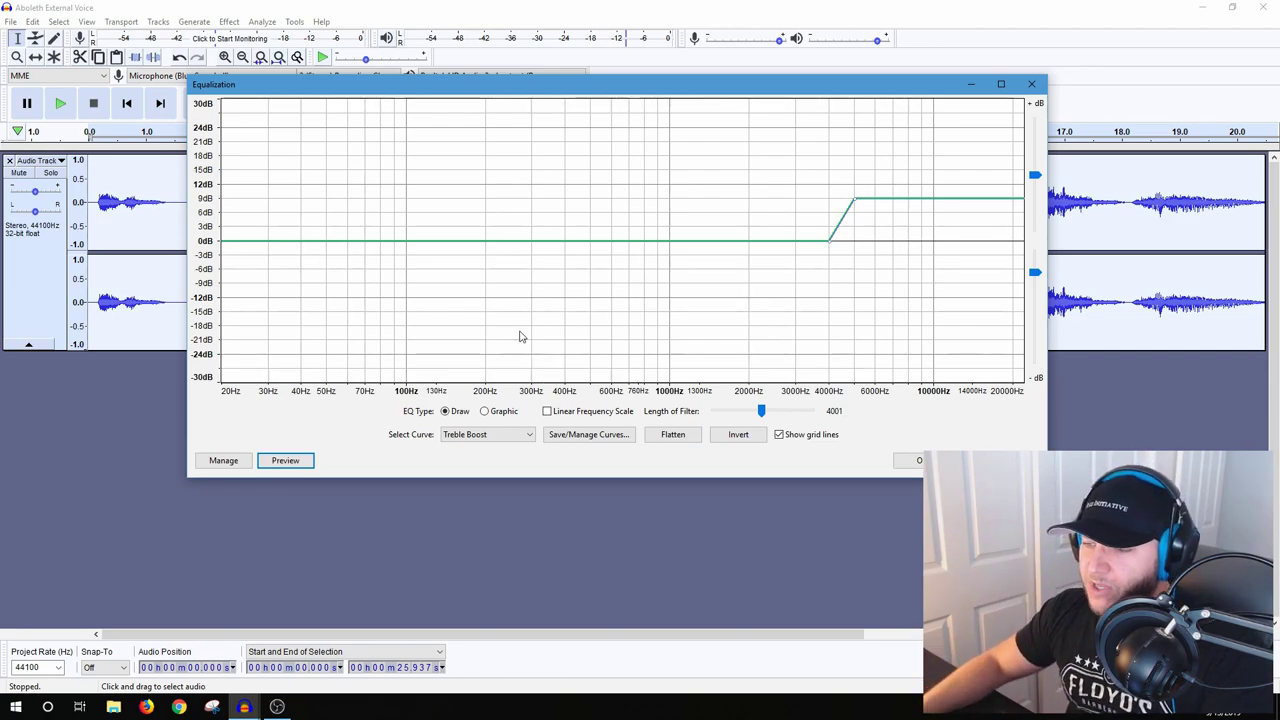
- Load the saved Aboleth curve, flatten it and preview the voice without equalization
left_click(505, 432)
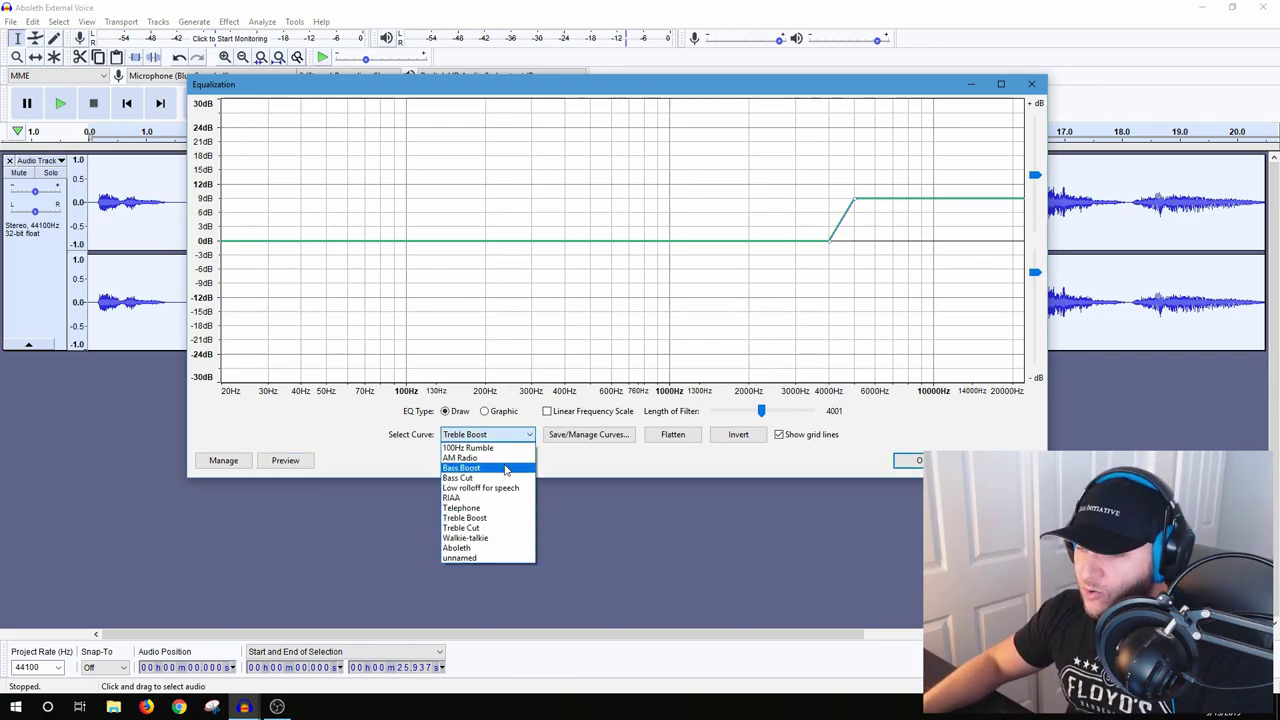
left_click(480, 549)
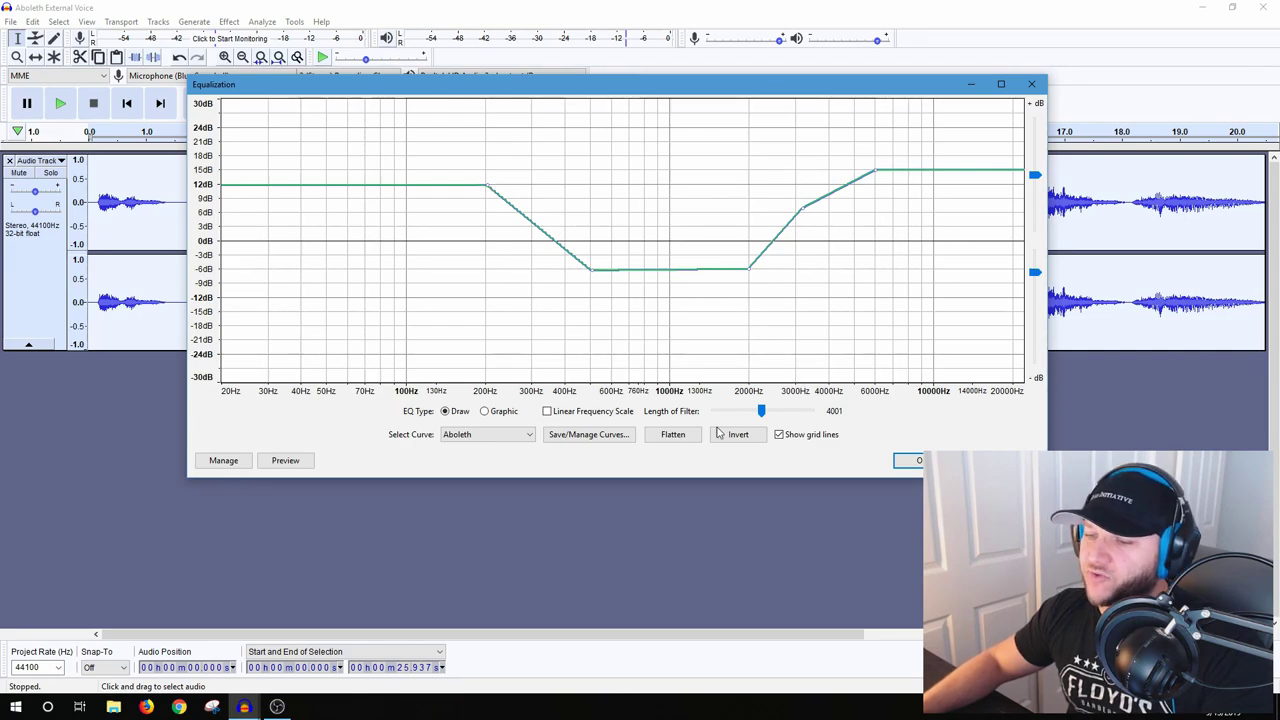
left_click(678, 438)
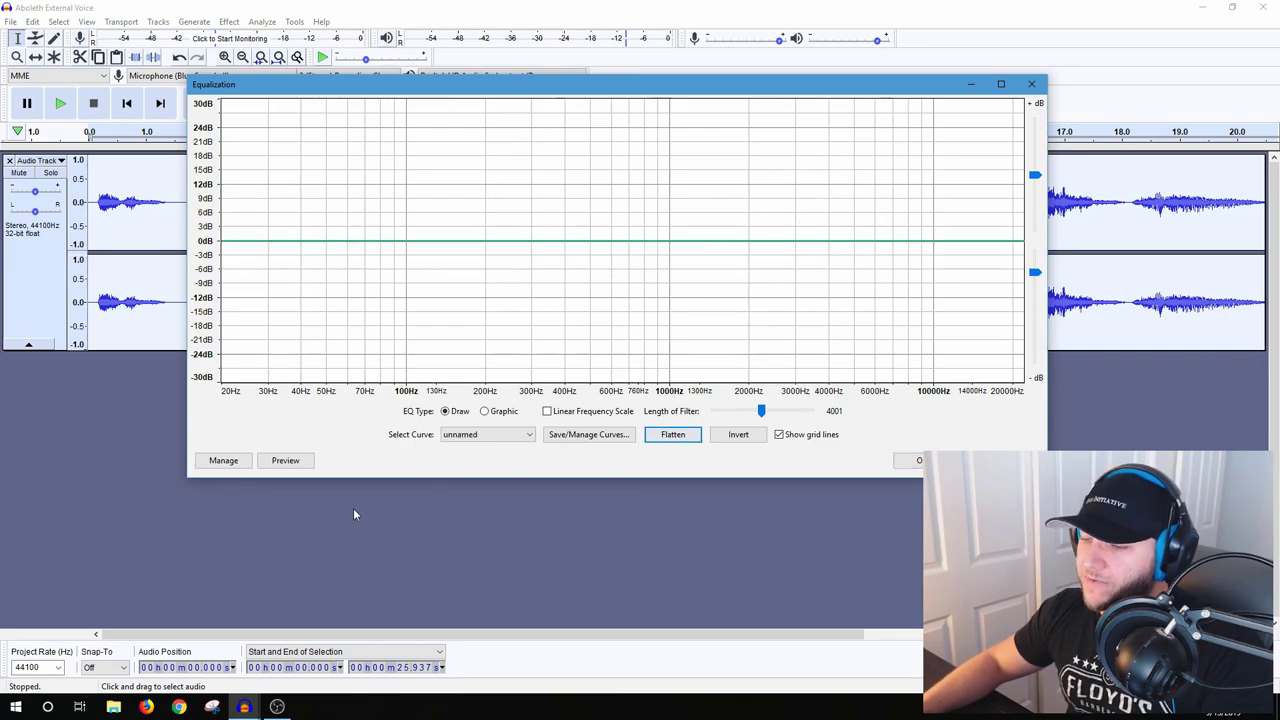
left_click(286, 461)
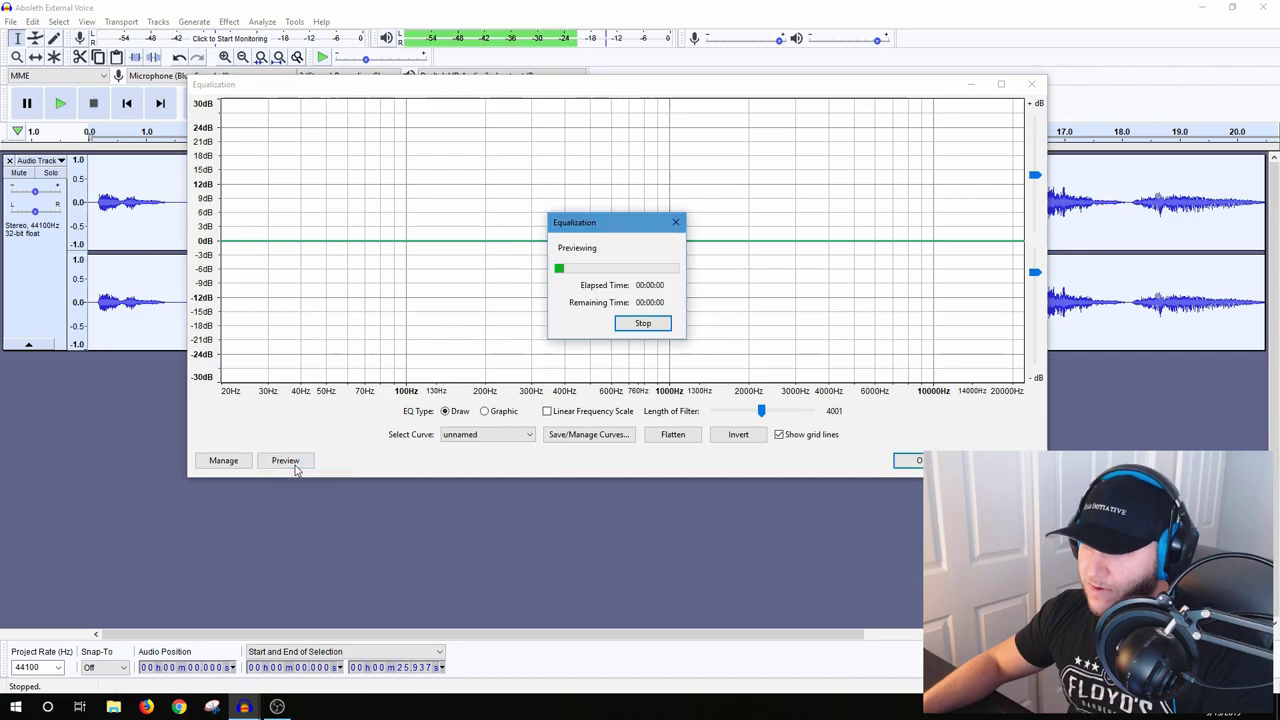
left_click(645, 323)
- Switch the equalization back to the Aboleth curve and preview it on the voice
left_click(487, 434)
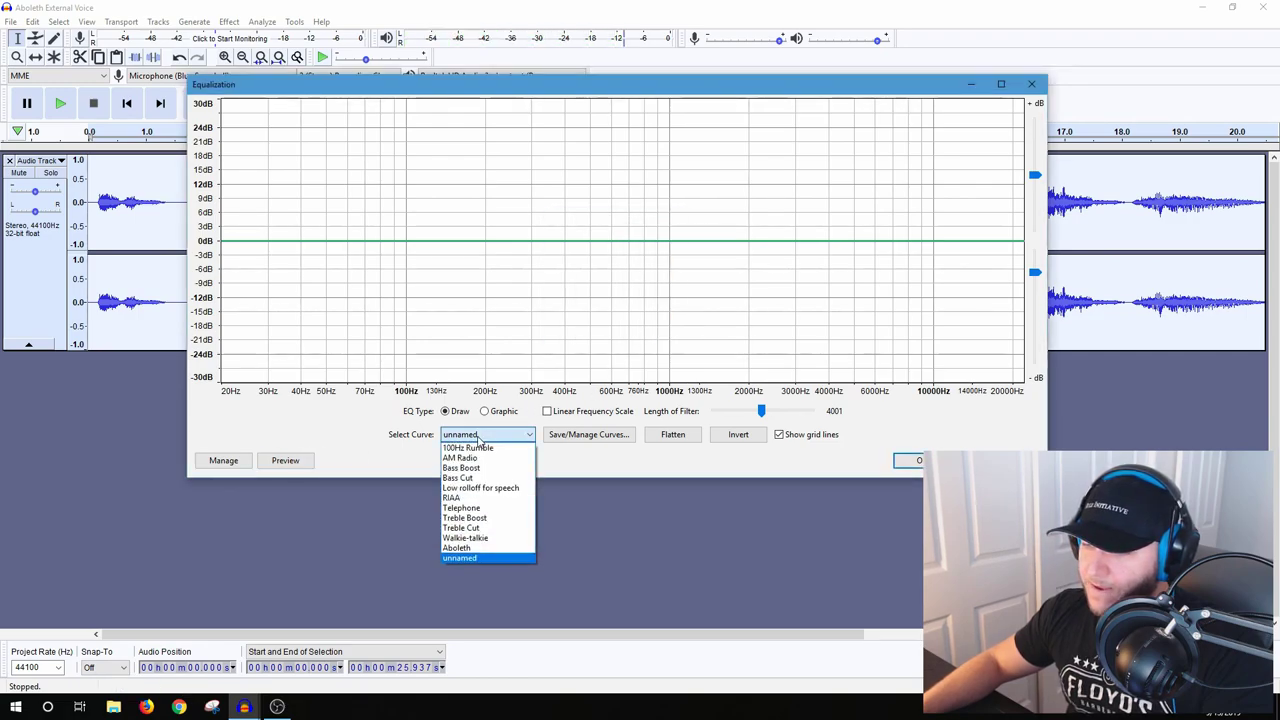
left_click(488, 549)
left_click(286, 460)
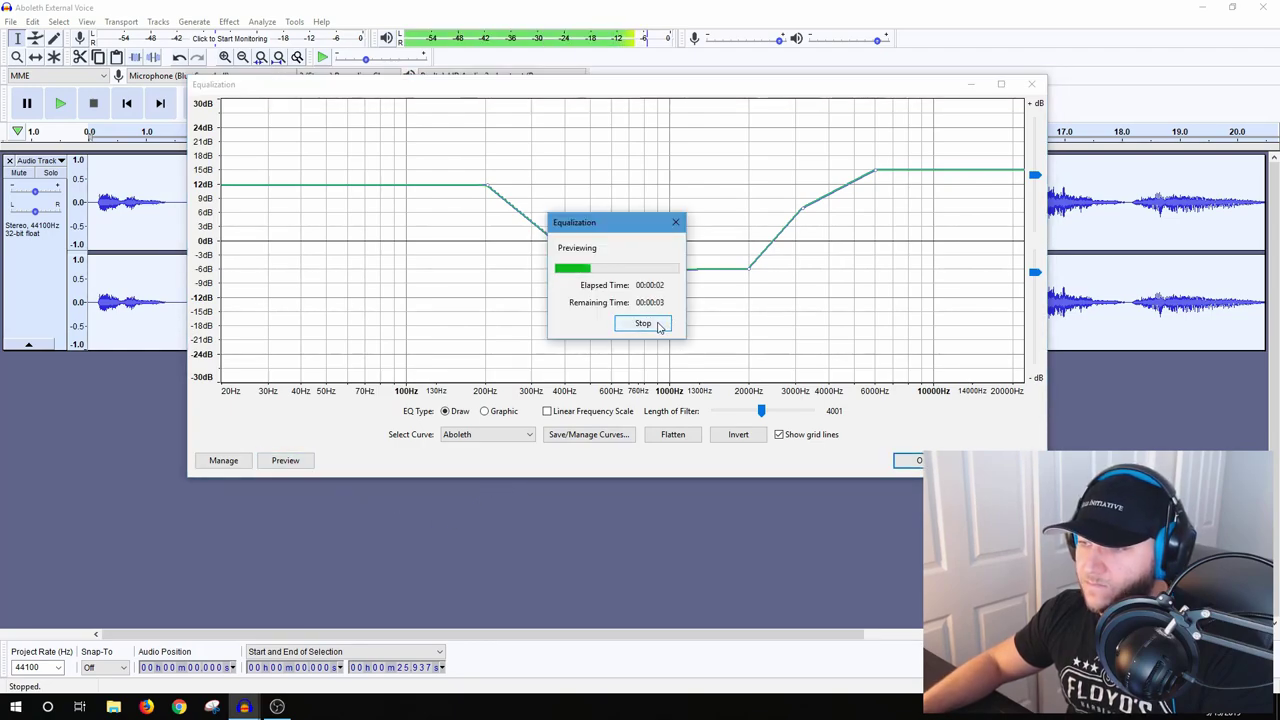
left_click(645, 324)
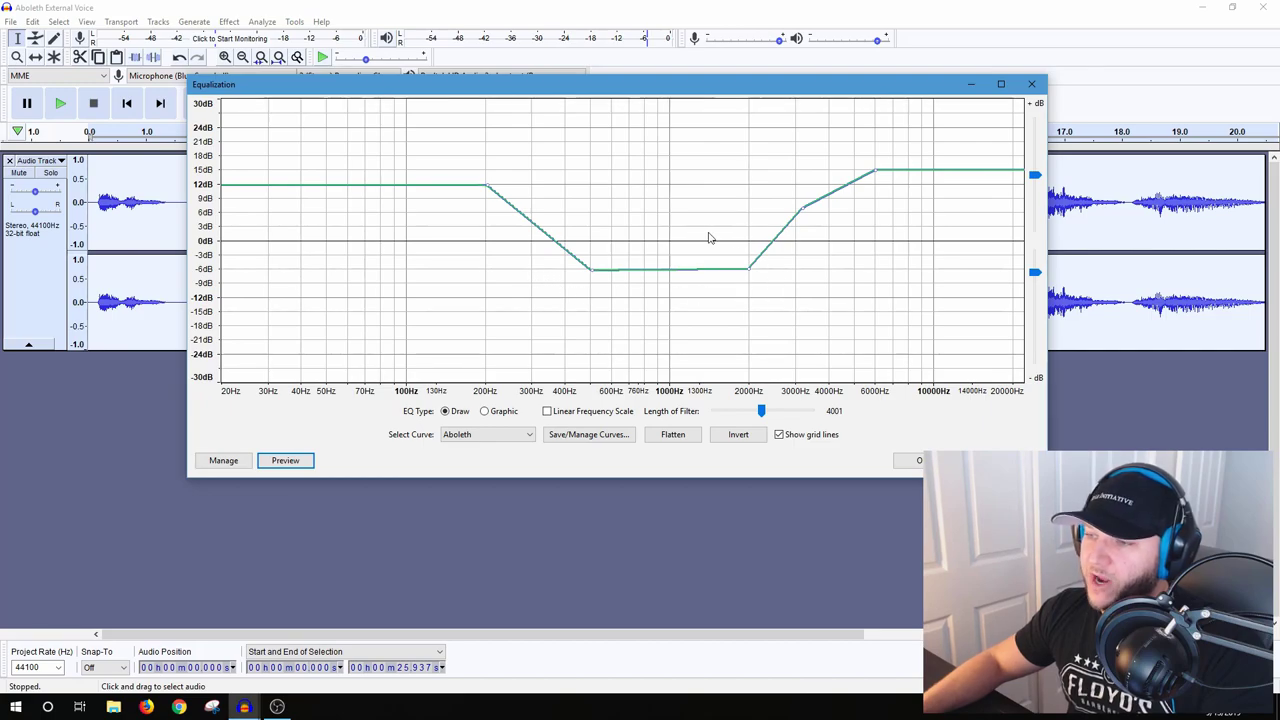
- Switch to the flat unnamed curve and draw a narrow peak of about 24 dB near 800 Hz
left_click(529, 434)
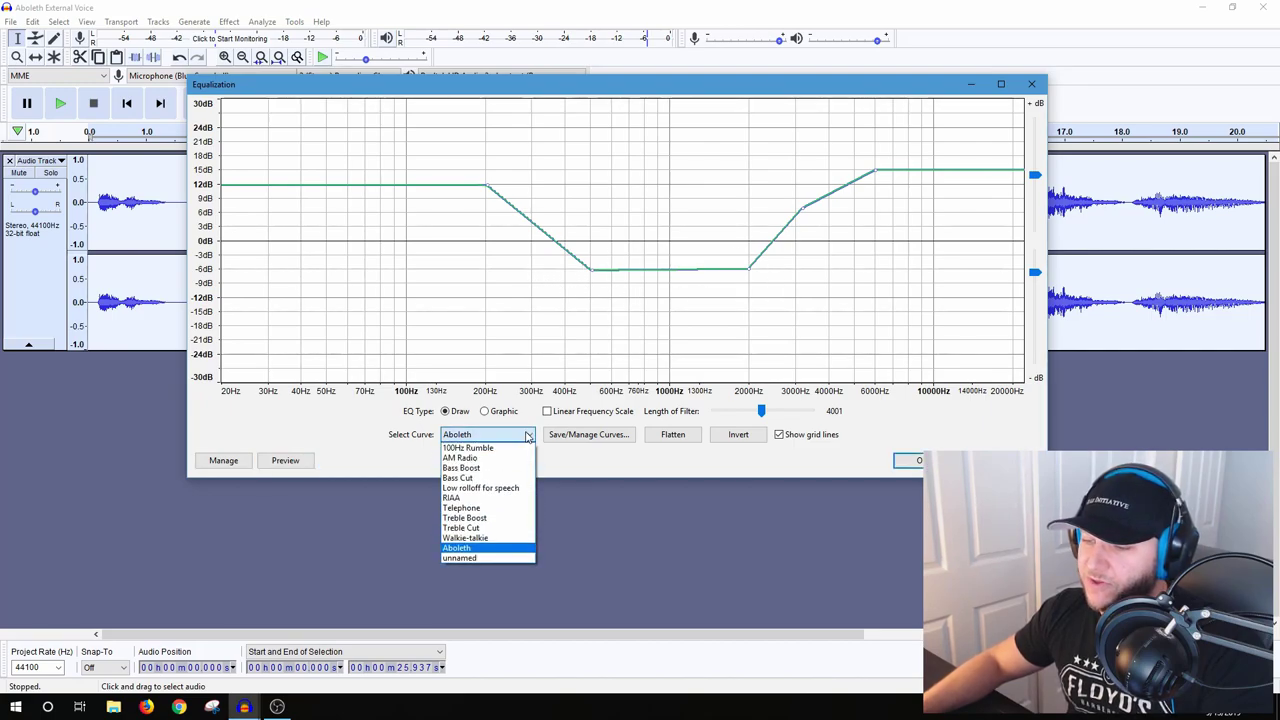
left_click(483, 559)
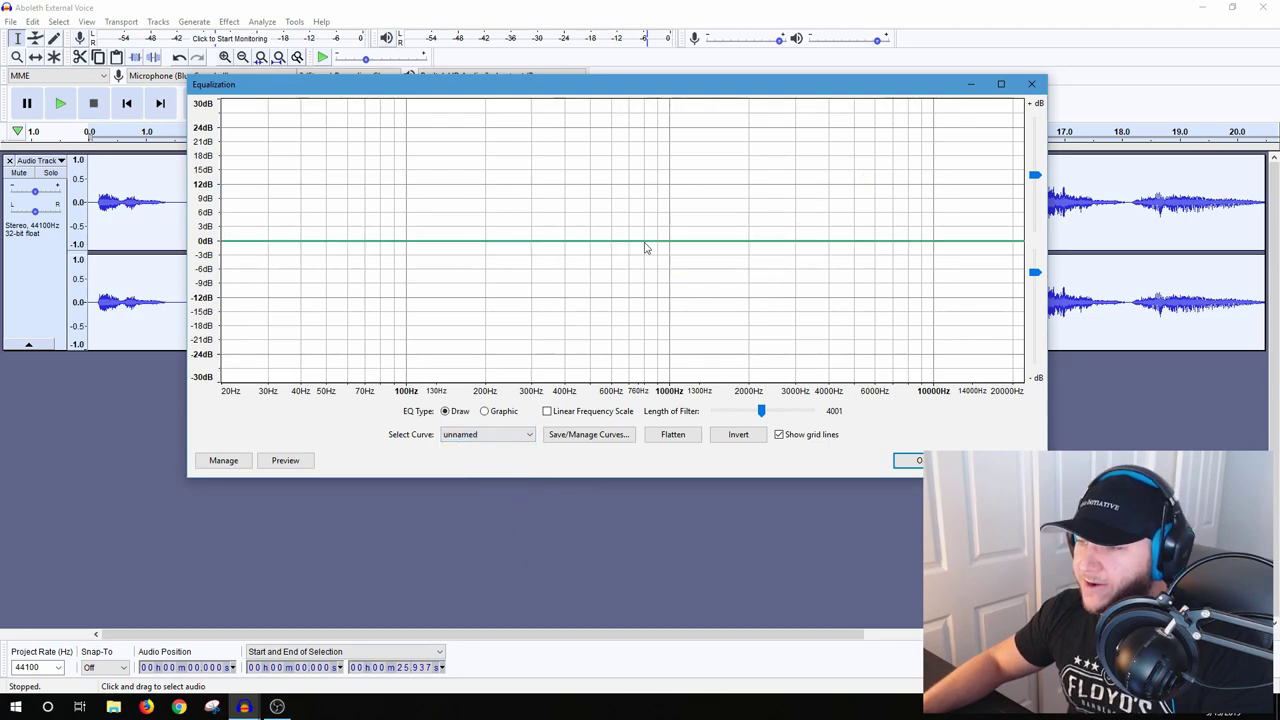
left_click(581, 242)
left_click(712, 242)
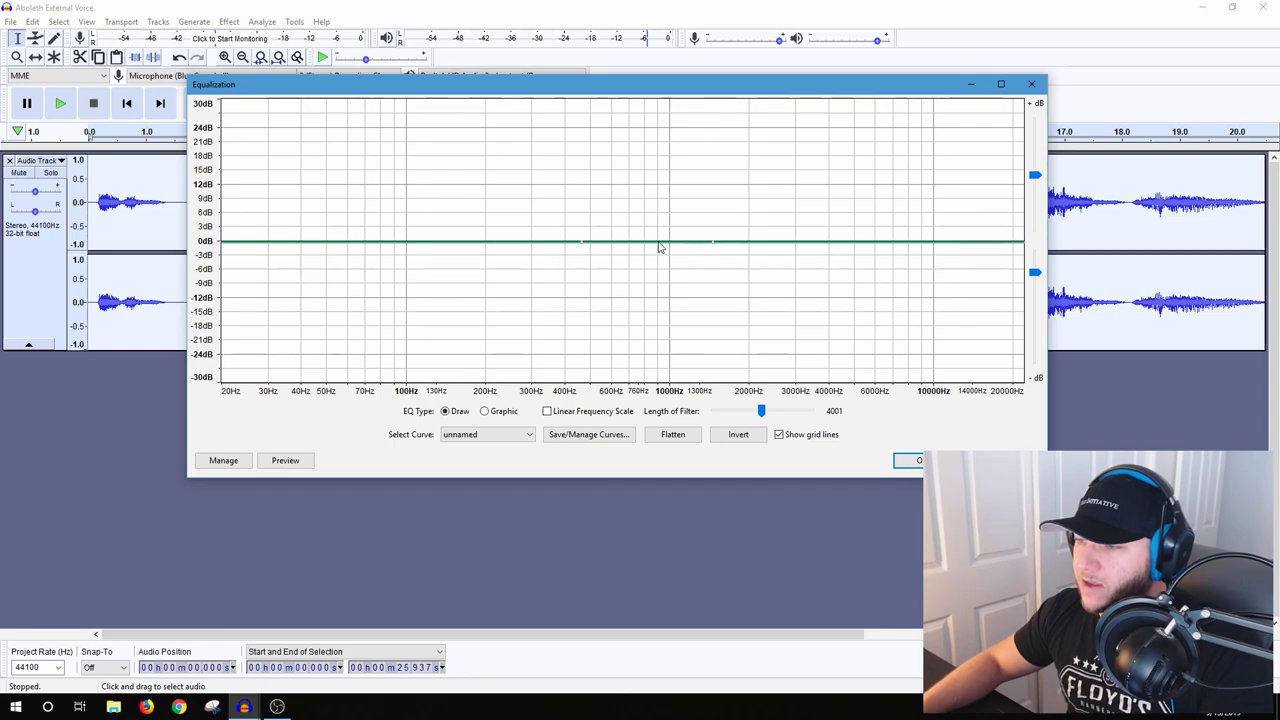
left_click_drag(659, 243, 651, 155)
mouse_move(645, 134)
left_mouse_down()
mouse_move(648, 114)
mouse_move(643, 125)
left_mouse_up()
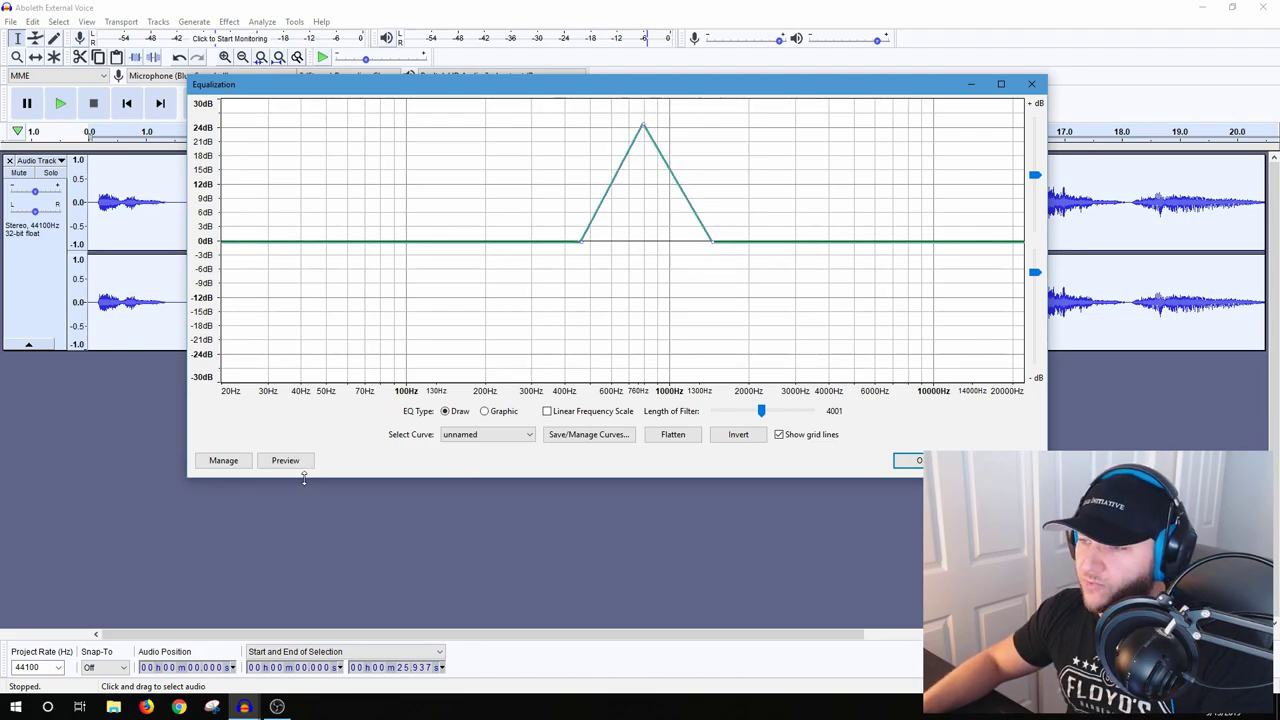
- Widen the peak down to about 260 Hz, shift its top to about 650 Hz and preview the result
left_click_drag(581, 246, 515, 242)
left_click_drag(643, 128, 620, 130)
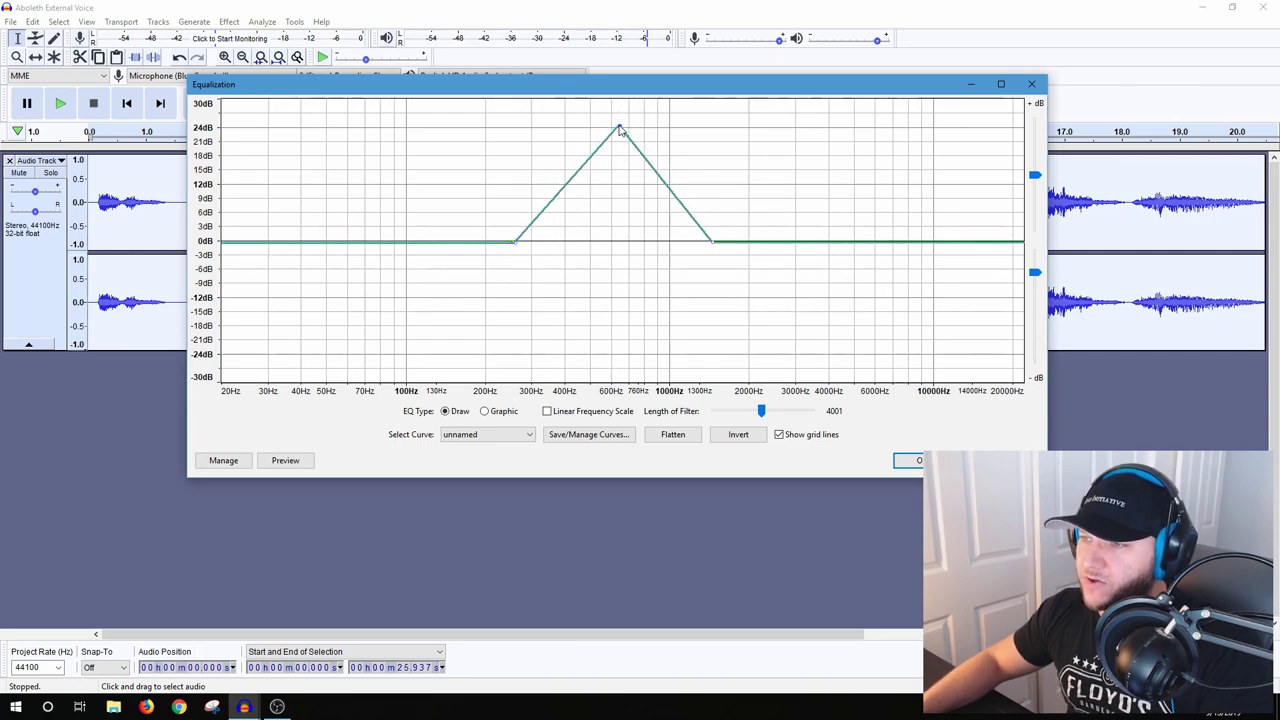
left_click(285, 460)
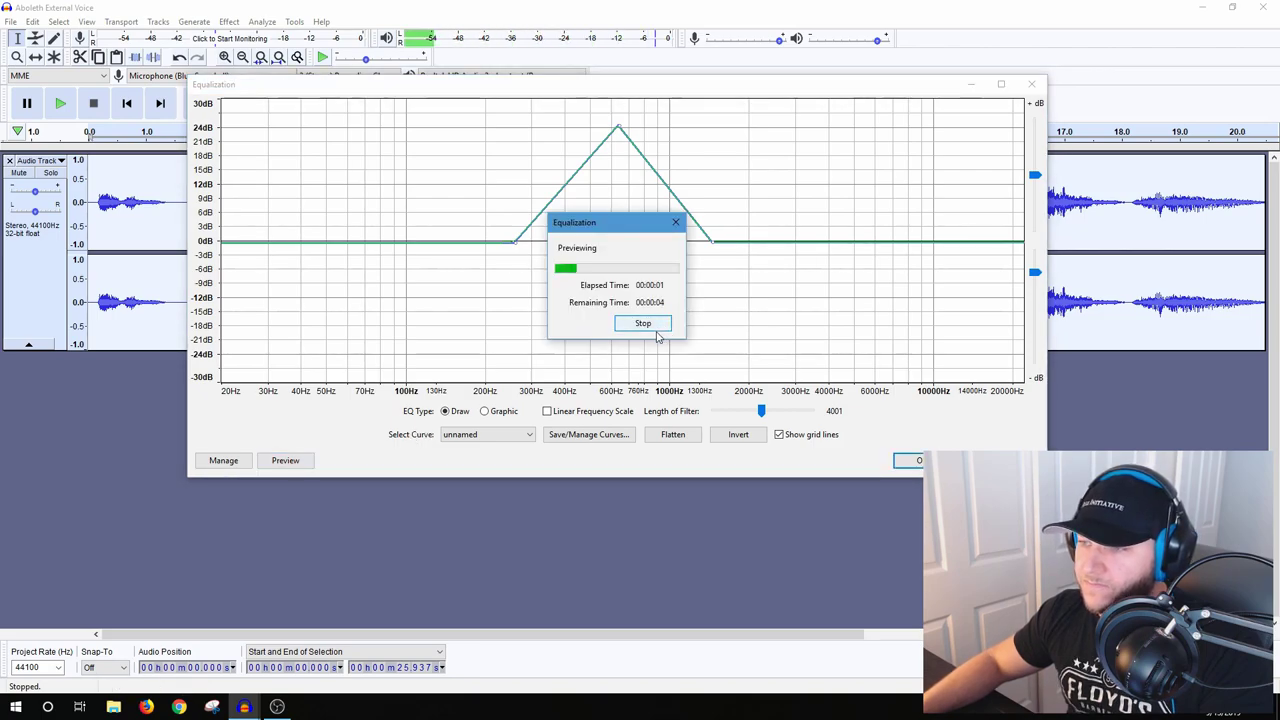
left_click(644, 325)
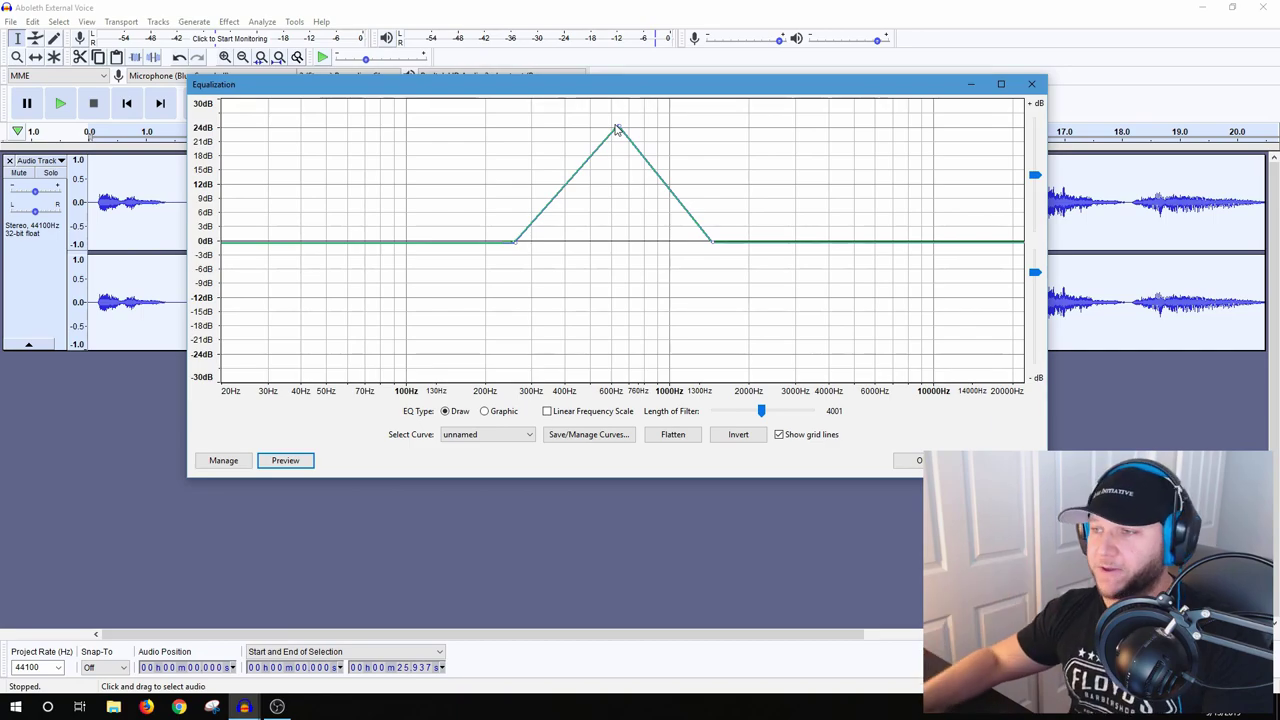
- Move the top of the 24 dB peak up to about 1250 Hz and preview the voice
left_click_drag(620, 130, 693, 127)
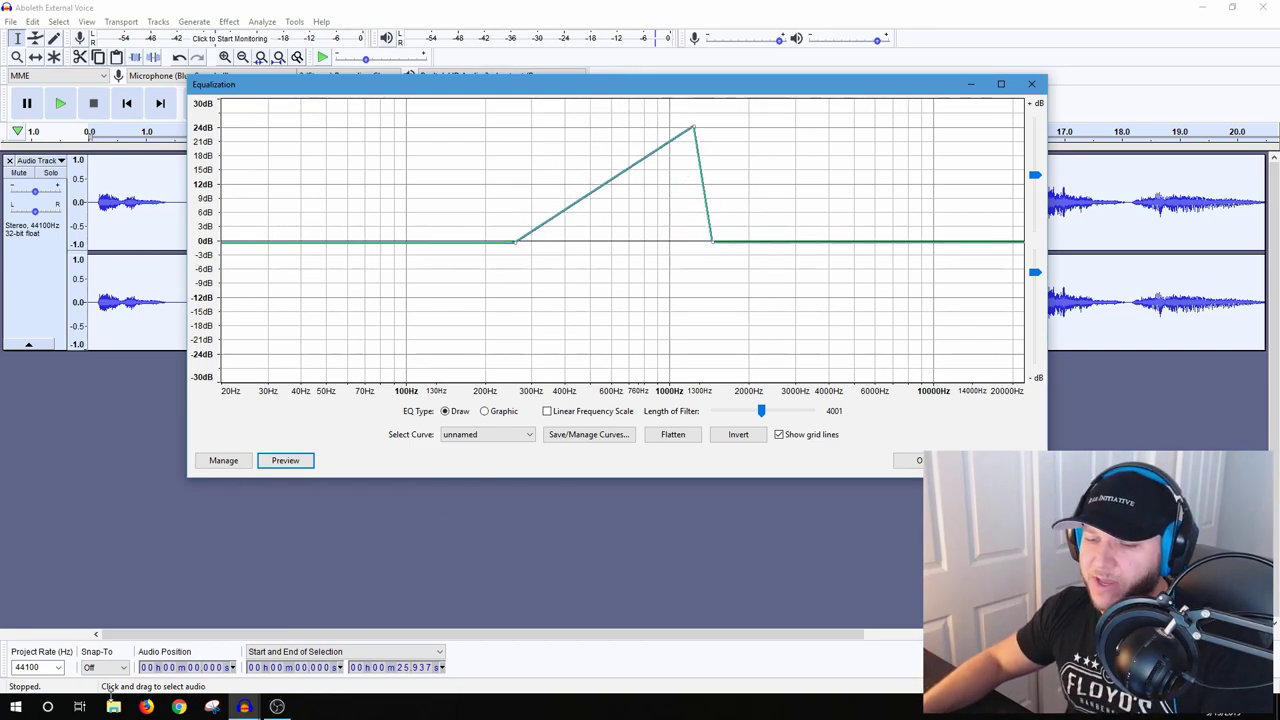
left_click(285, 460)
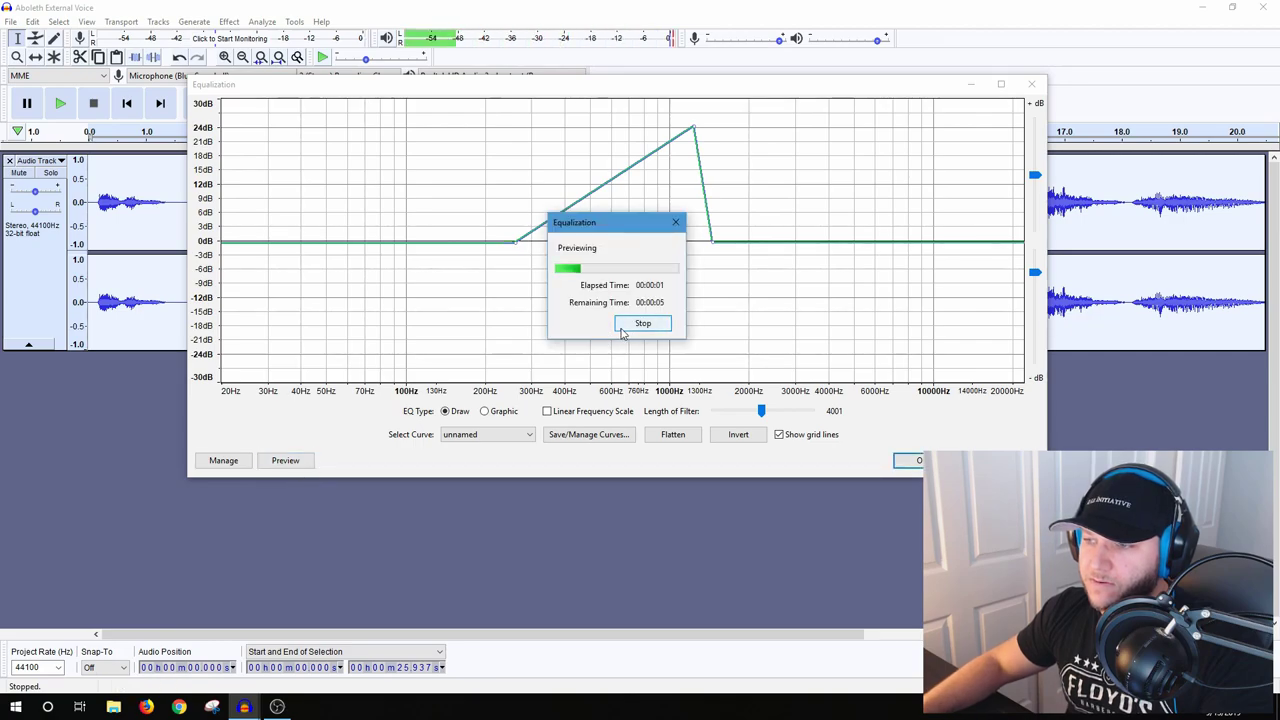
left_click(643, 324)
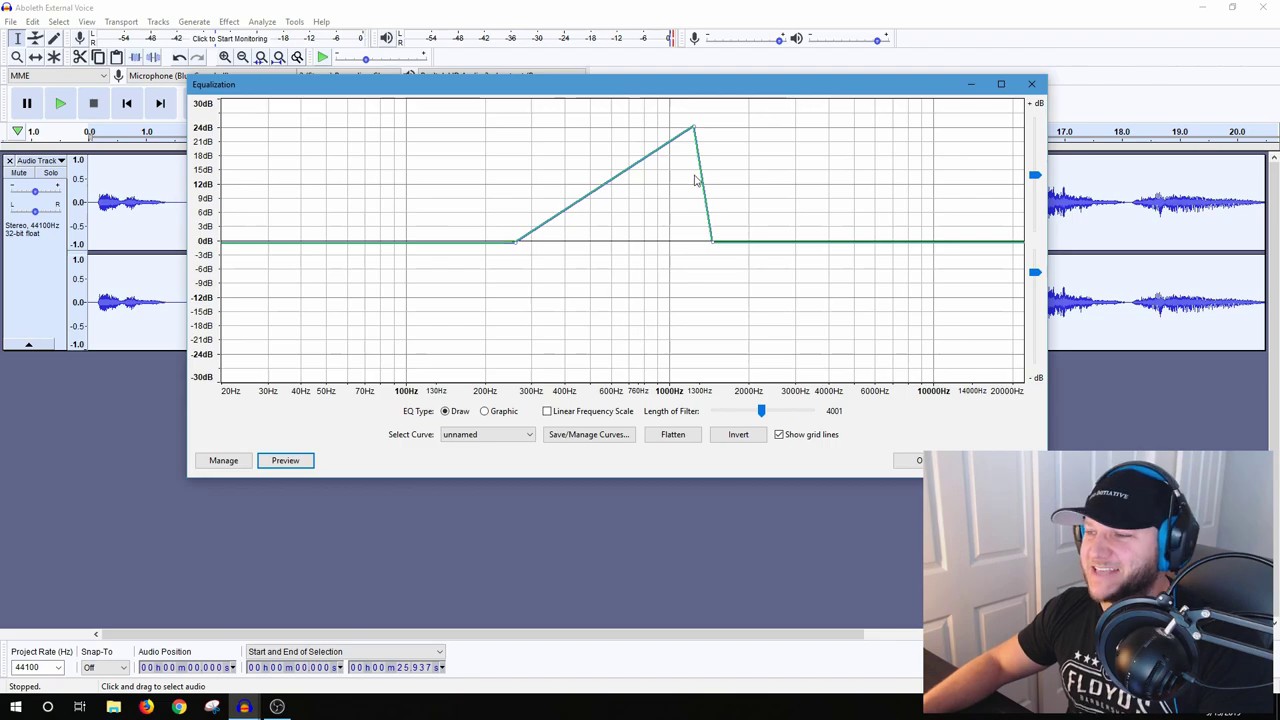
- Move the top of the peak down to about 270 Hz and preview the voice
left_click_drag(697, 130, 520, 135)
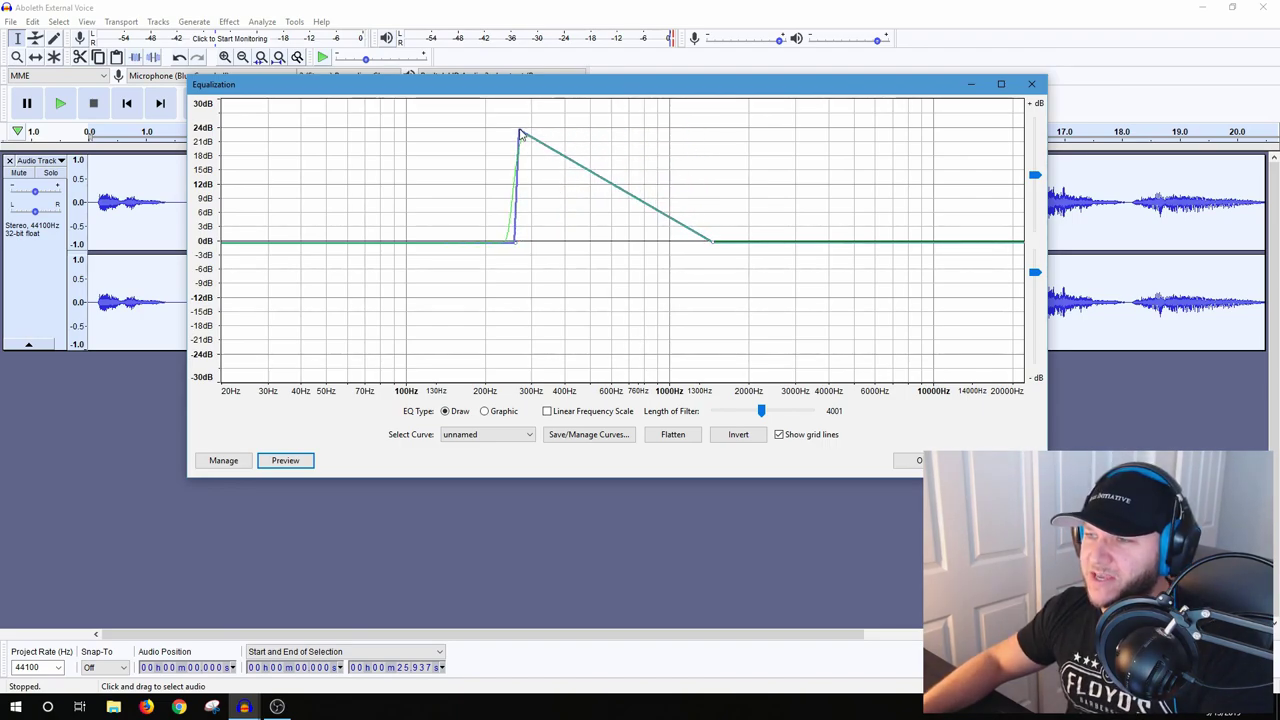
left_click(292, 462)
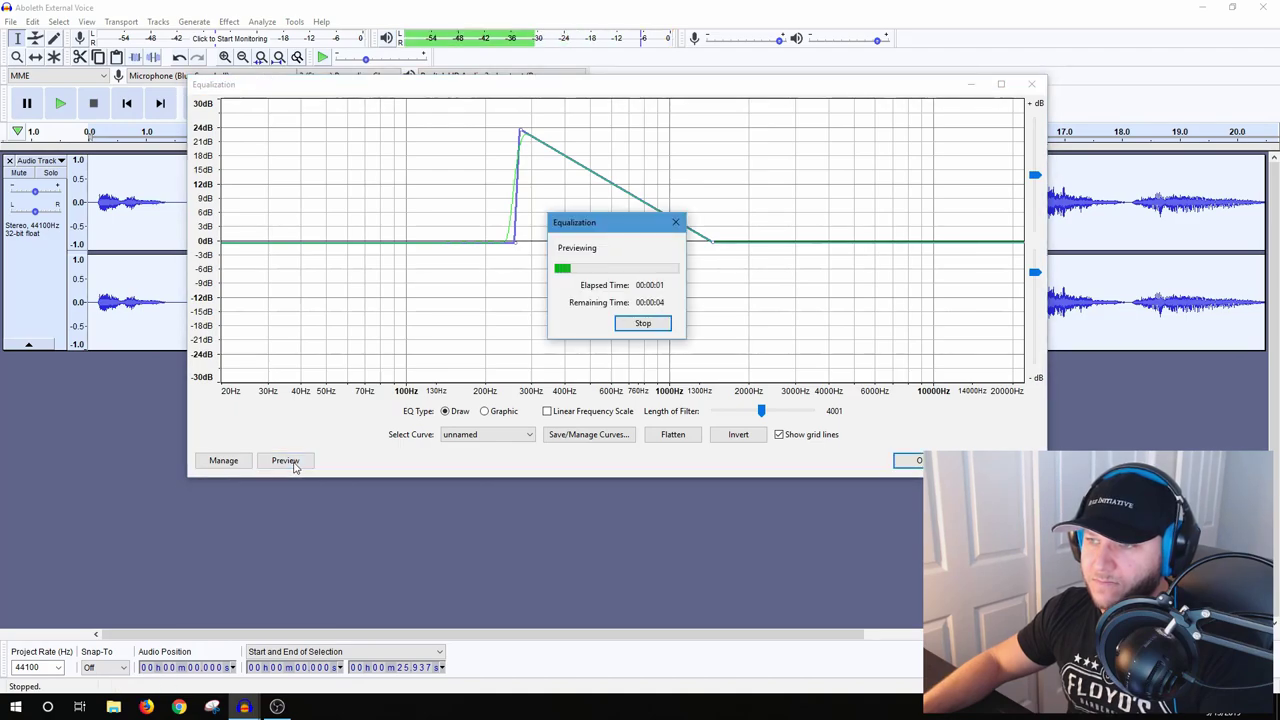
left_click(645, 324)
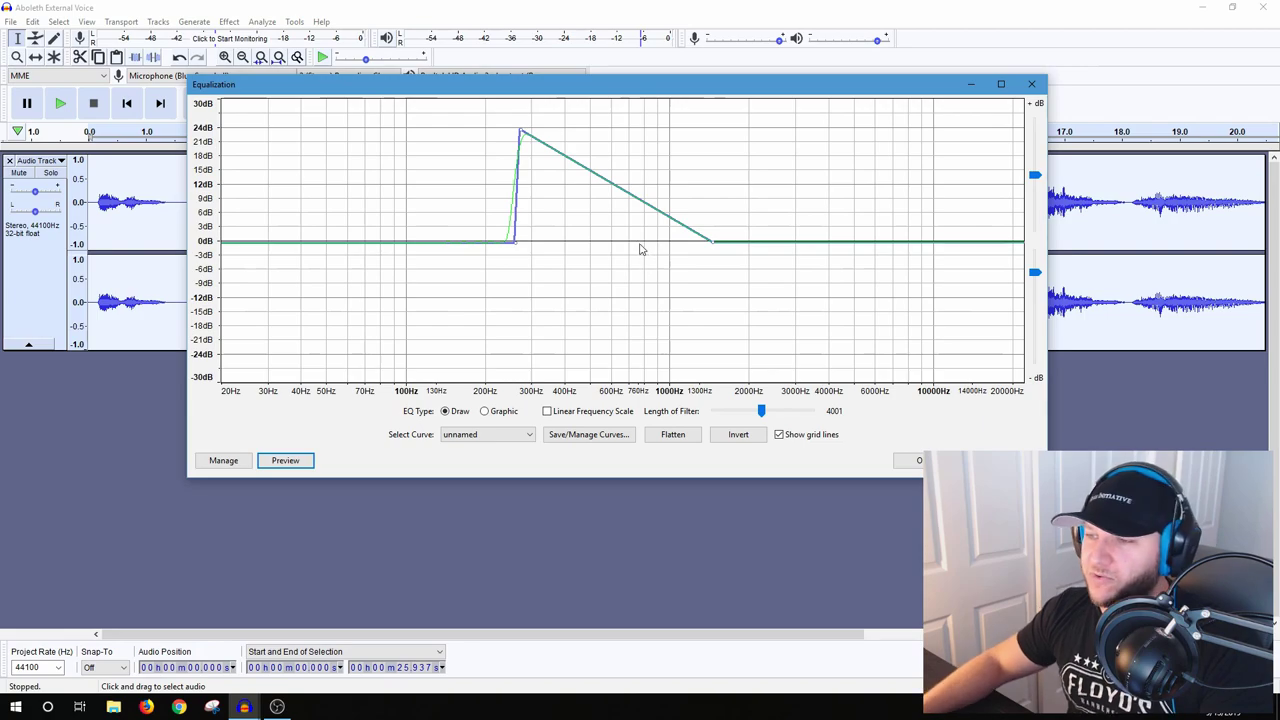
- Load the Aboleth curve again, preview it and apply the equalization to the whole recording
left_click(510, 442)
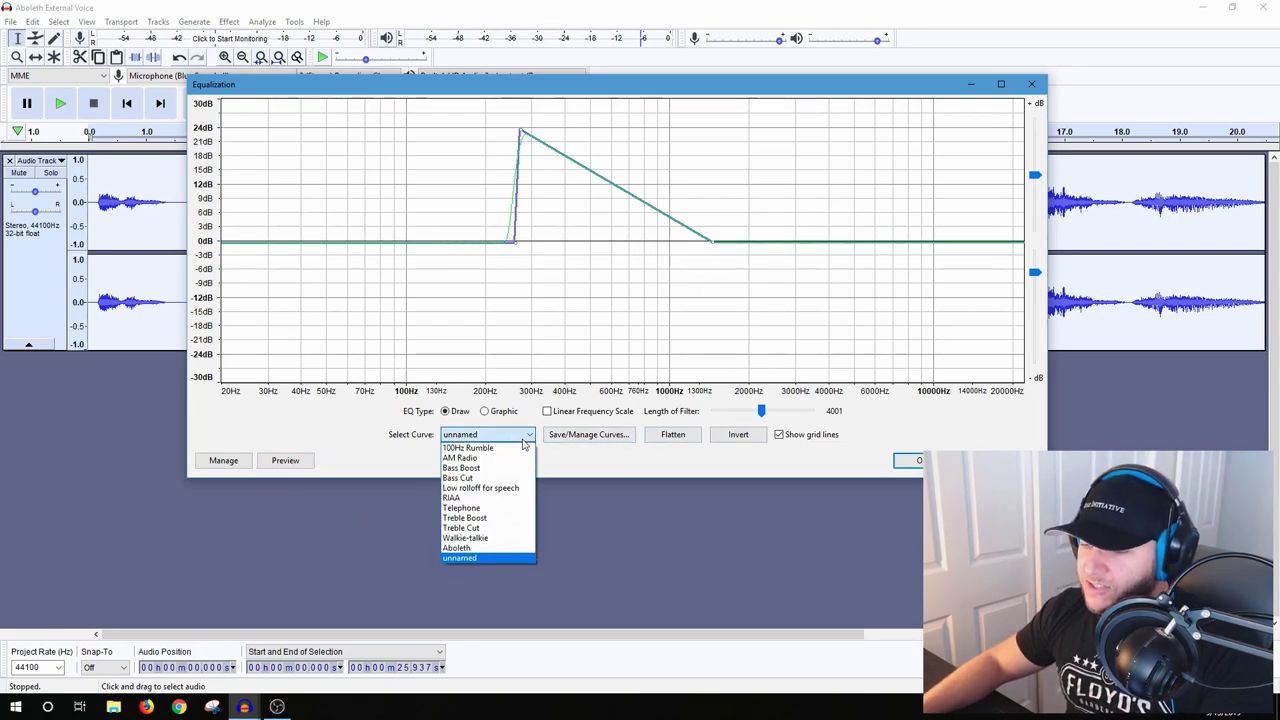
left_click(480, 550)
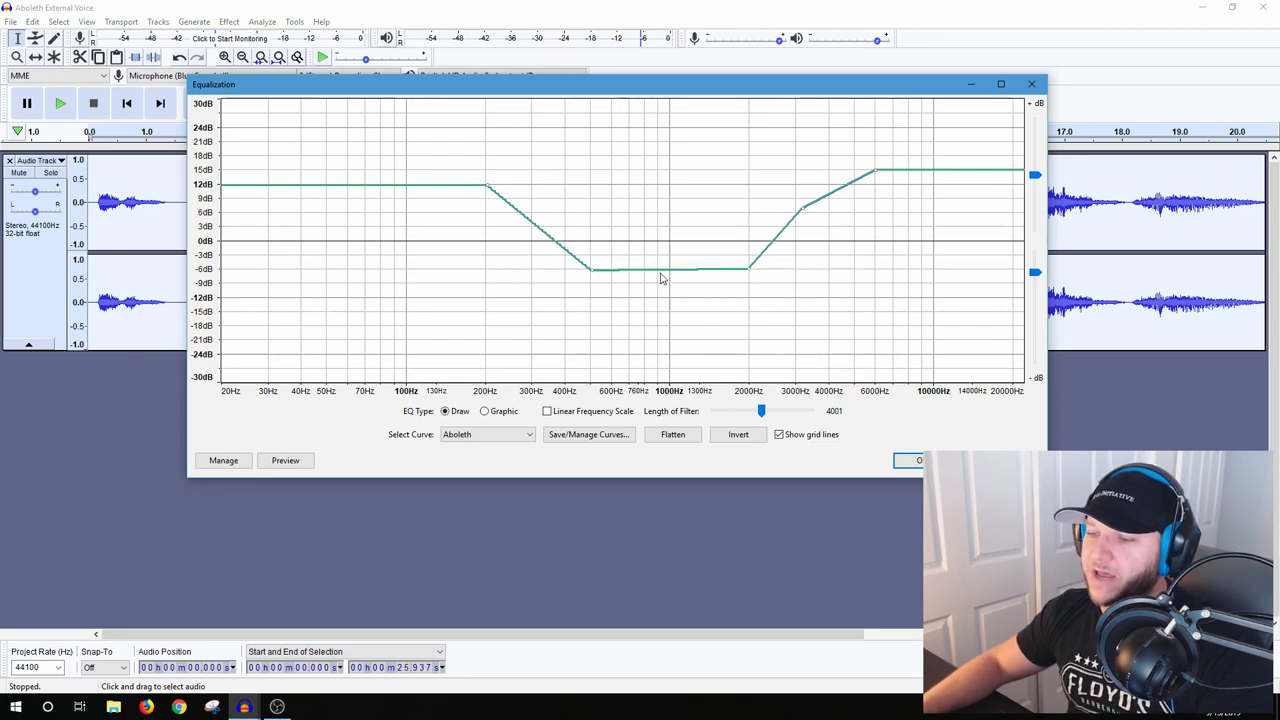
left_click(291, 464)
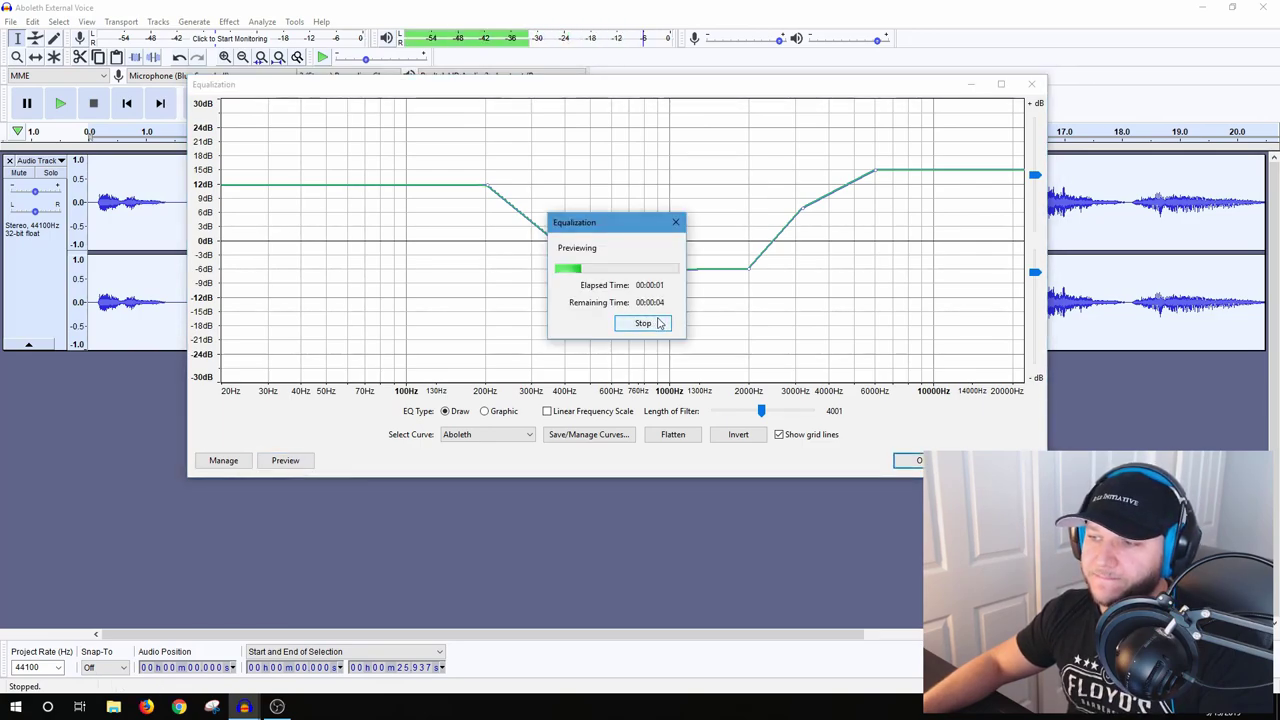
left_click(643, 324)
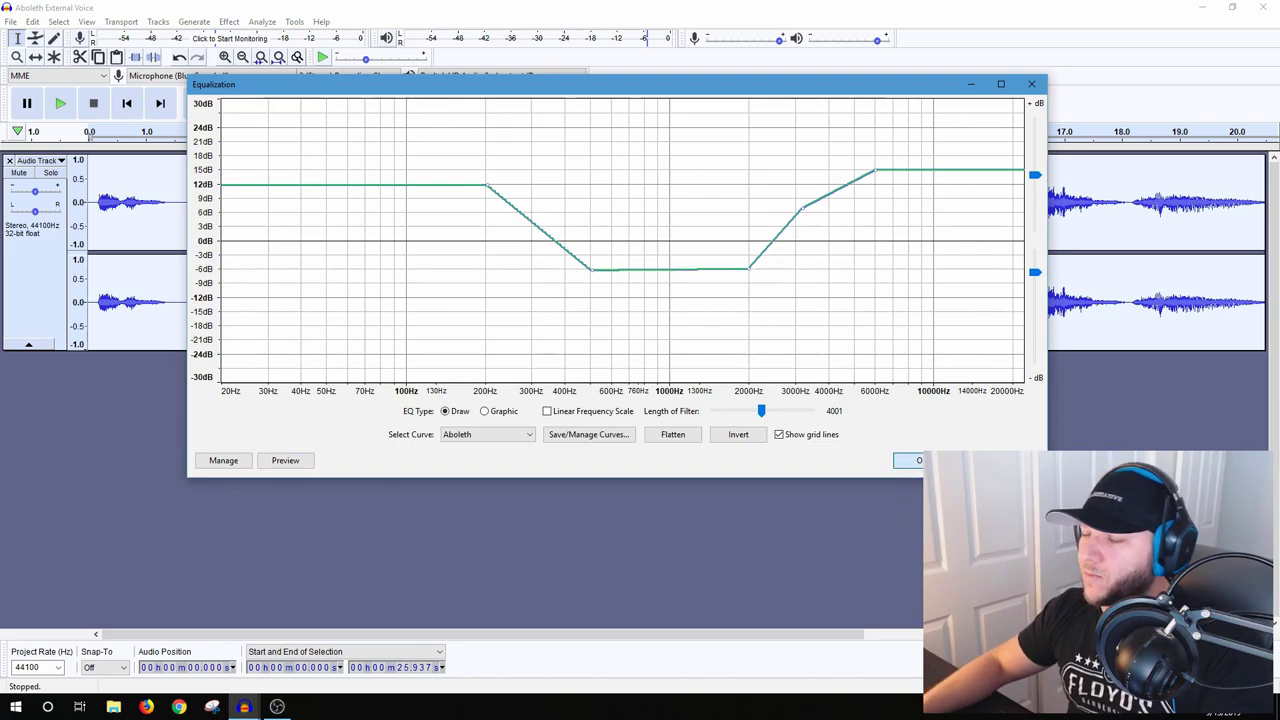
key("Return")
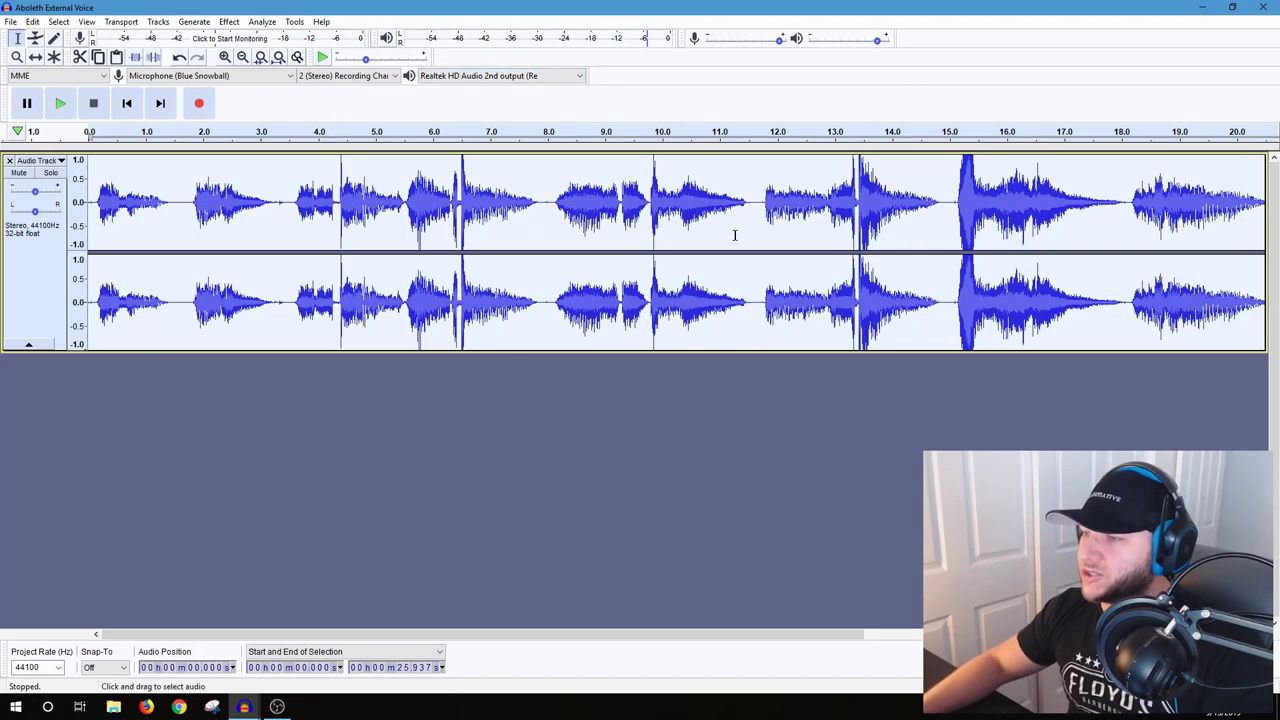
- Play the equalized track from about 7.964 s to check the tone
left_click(548, 215)
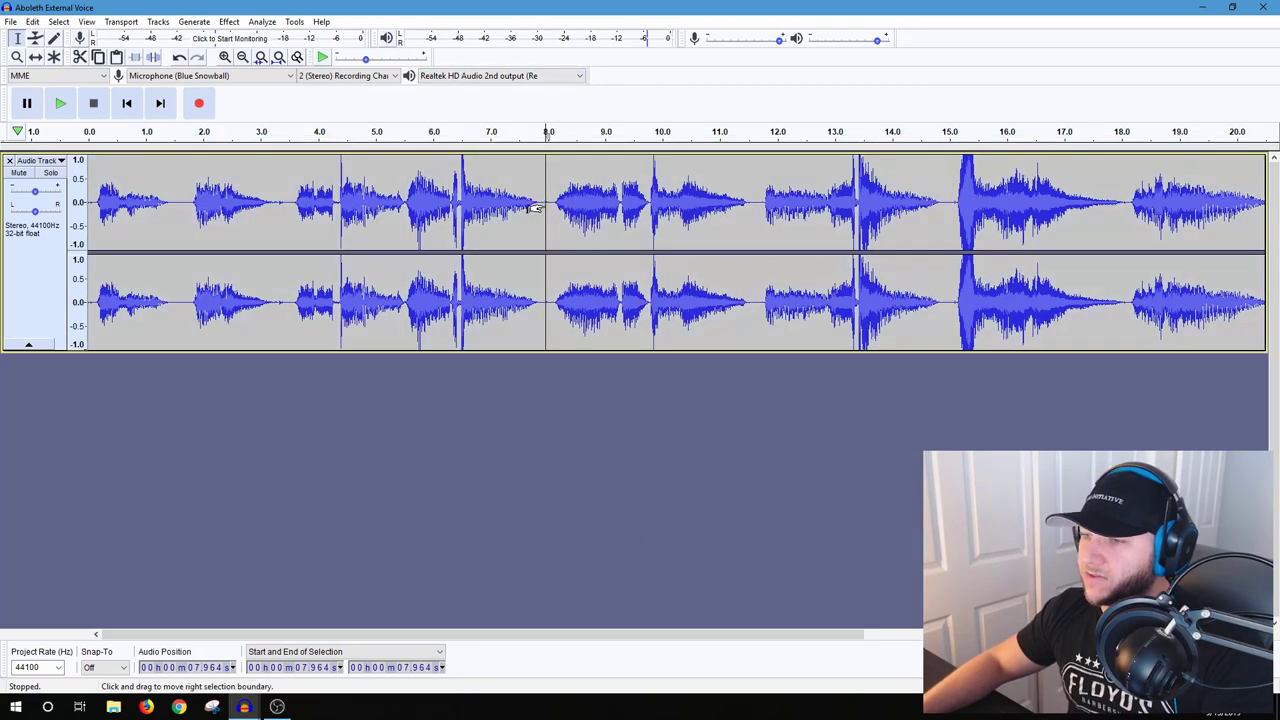
left_click(60, 103)
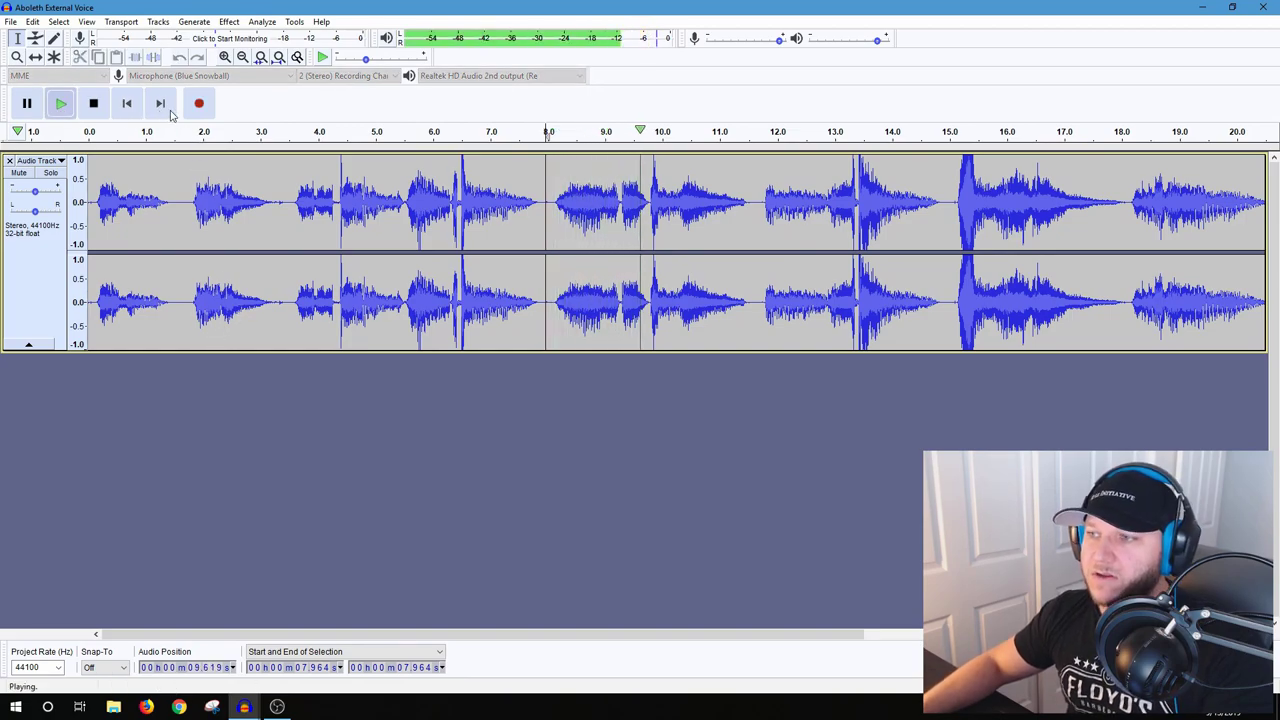
left_click(95, 106)
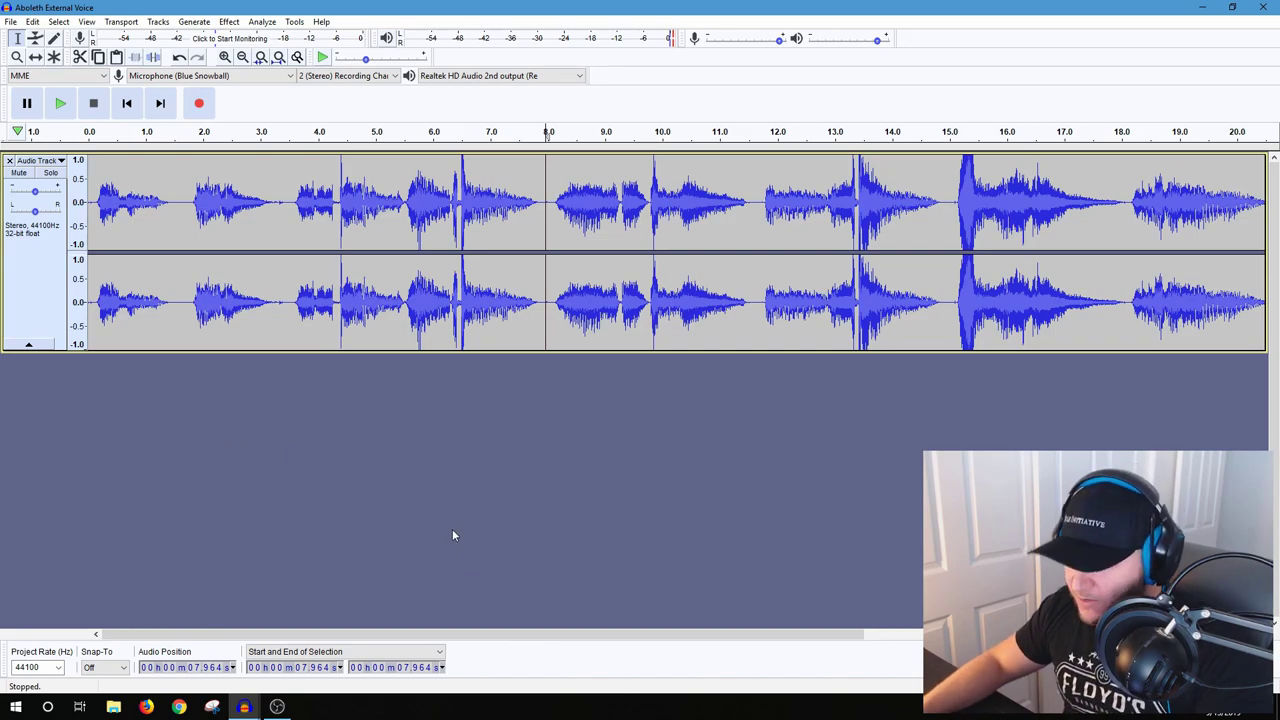
double_click(710, 224)
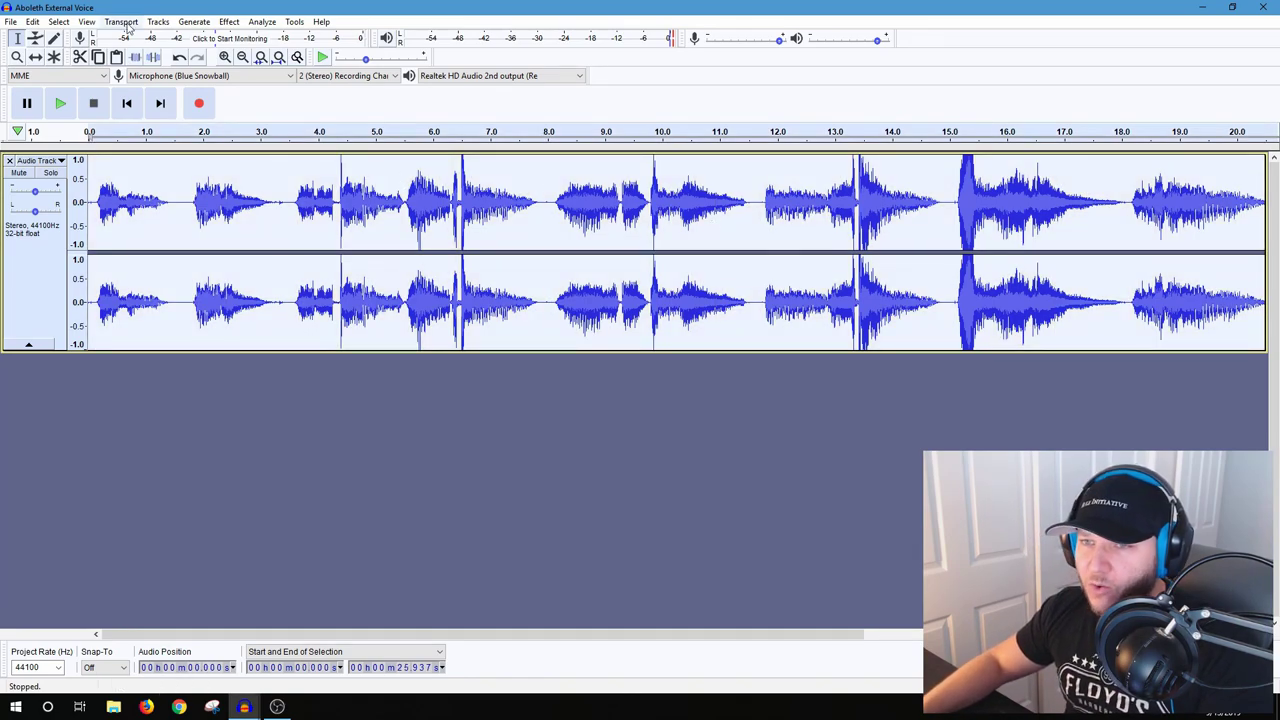
left_click(228, 22)
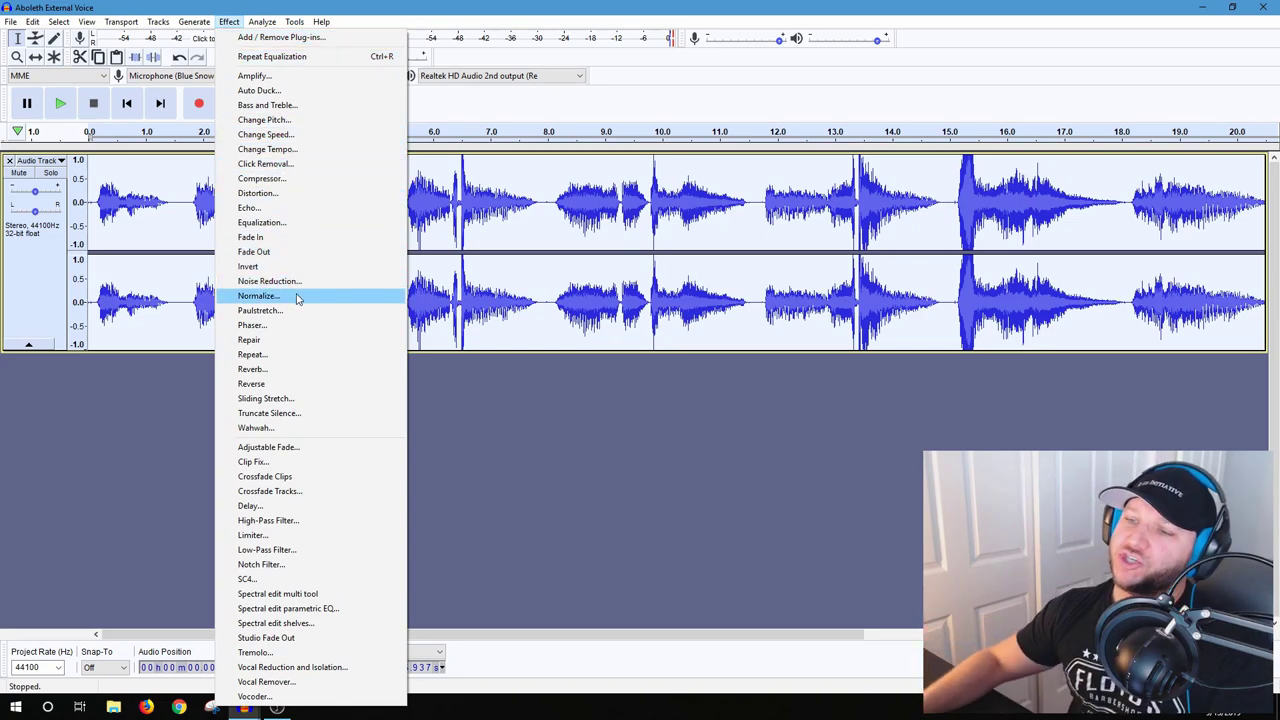
left_click(641, 469)
left_click(478, 379)
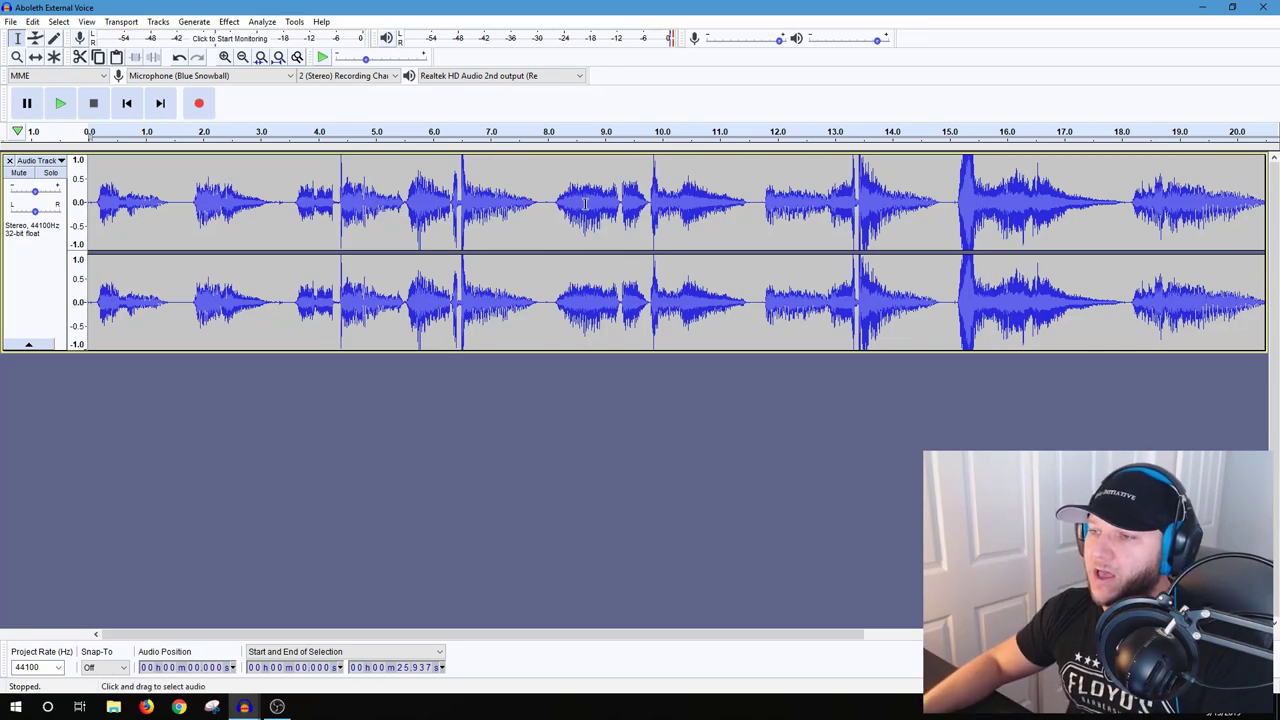
- Normalize the whole recording to a peak amplitude of 0 dB with DC offset removal enabled
key("ctrl+a")
left_click(229, 22)
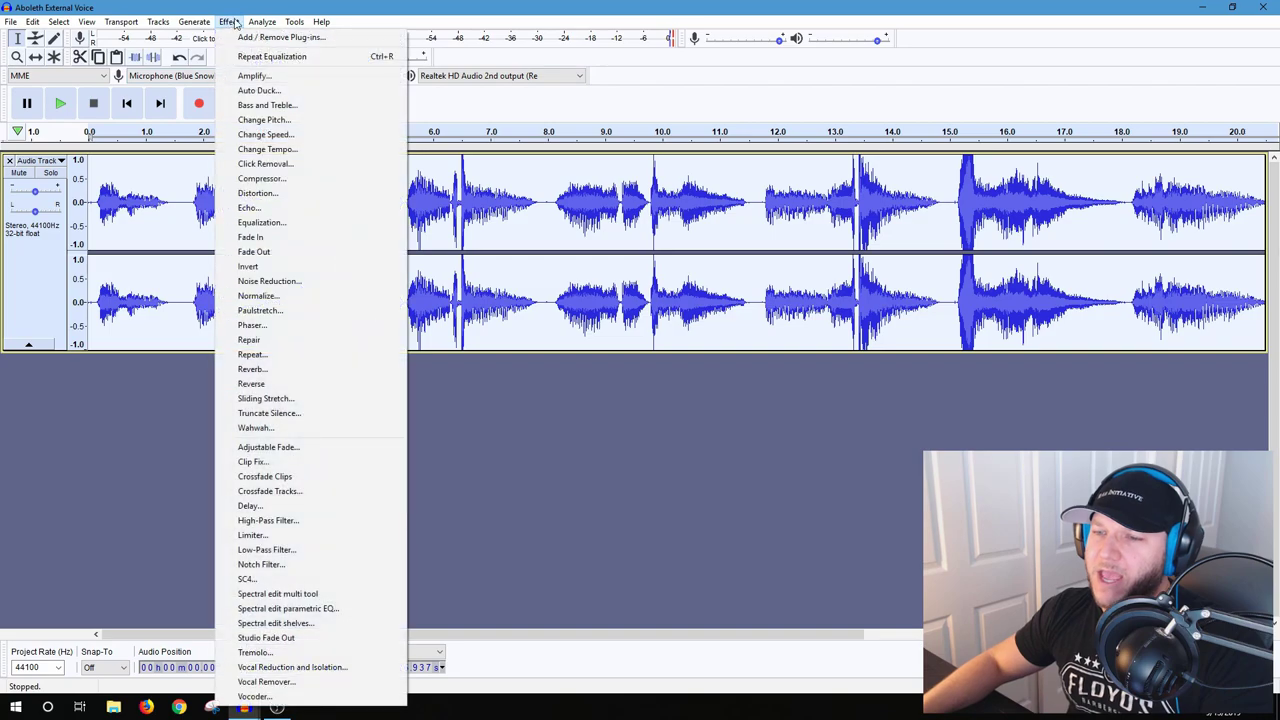
left_click(300, 296)
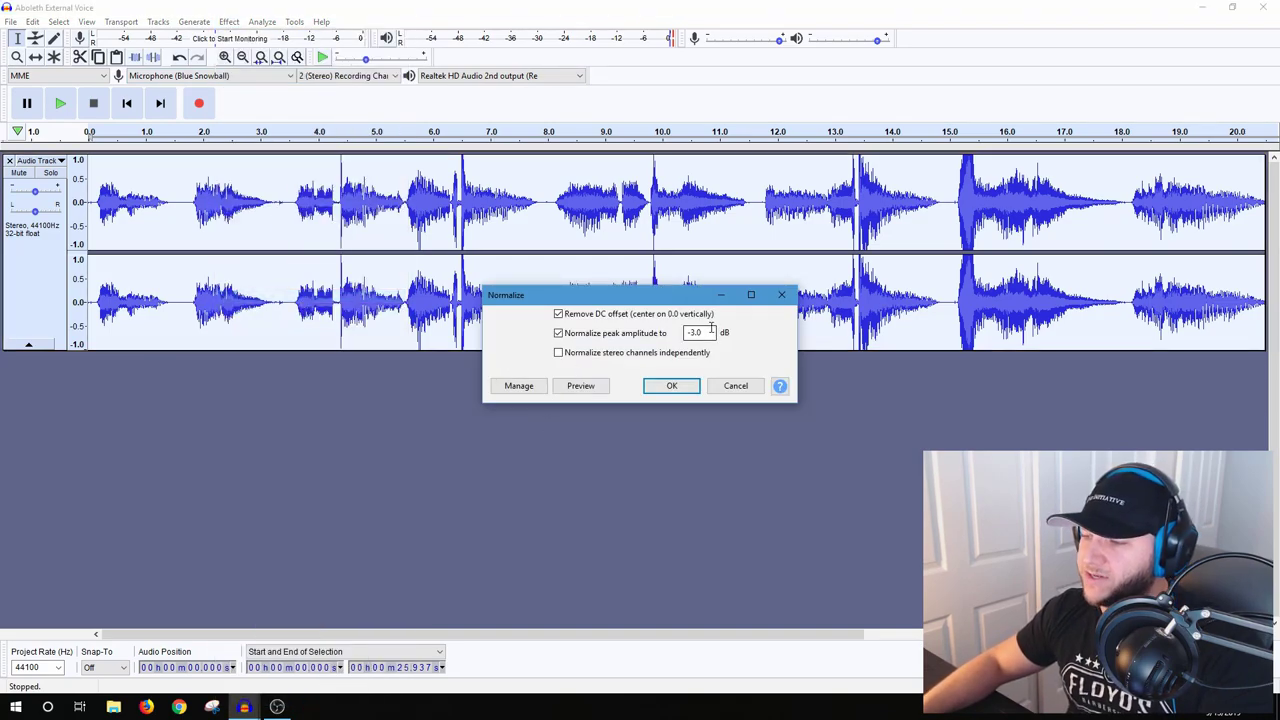
left_click_drag(711, 327, 625, 341)
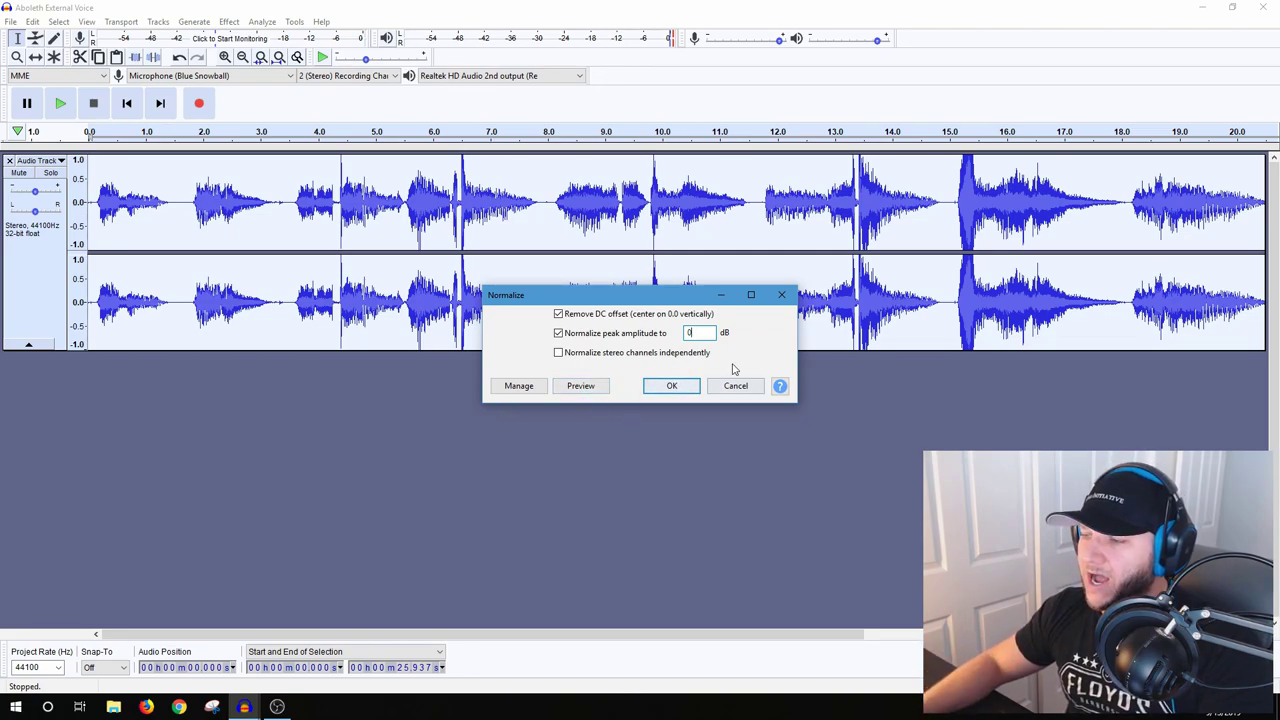
double_click(702, 332)
type("1")
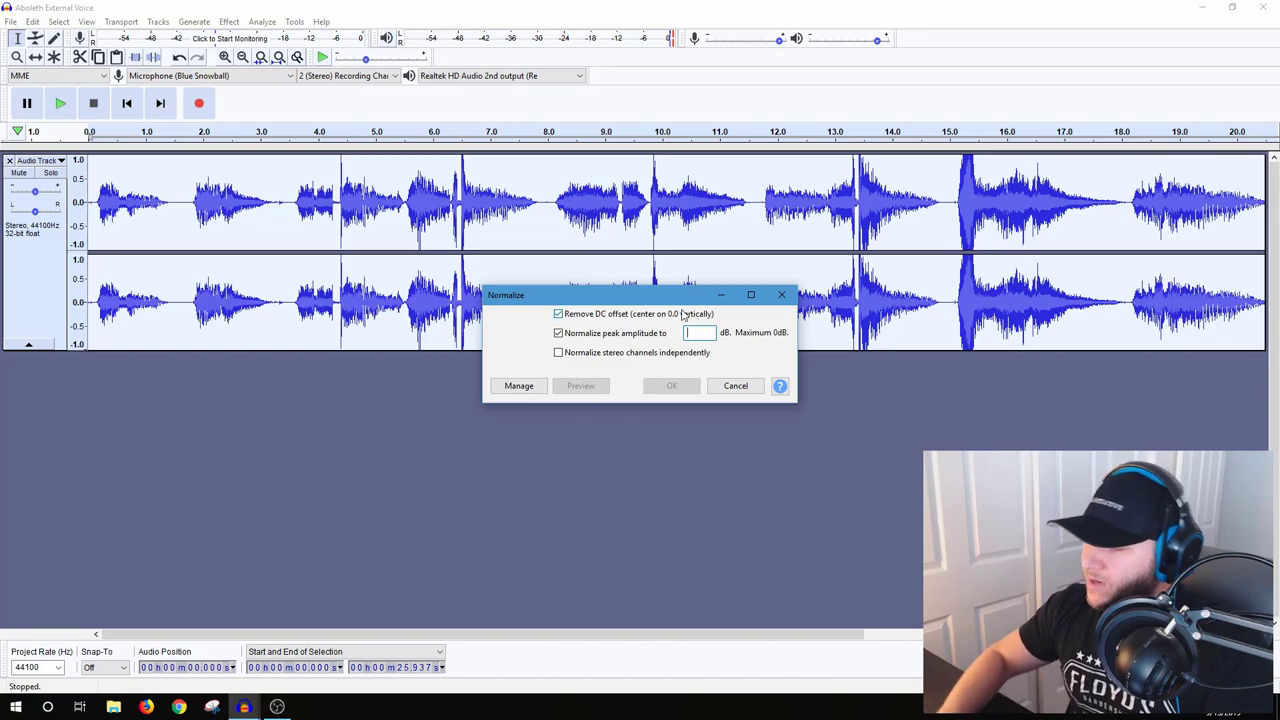
type("0")
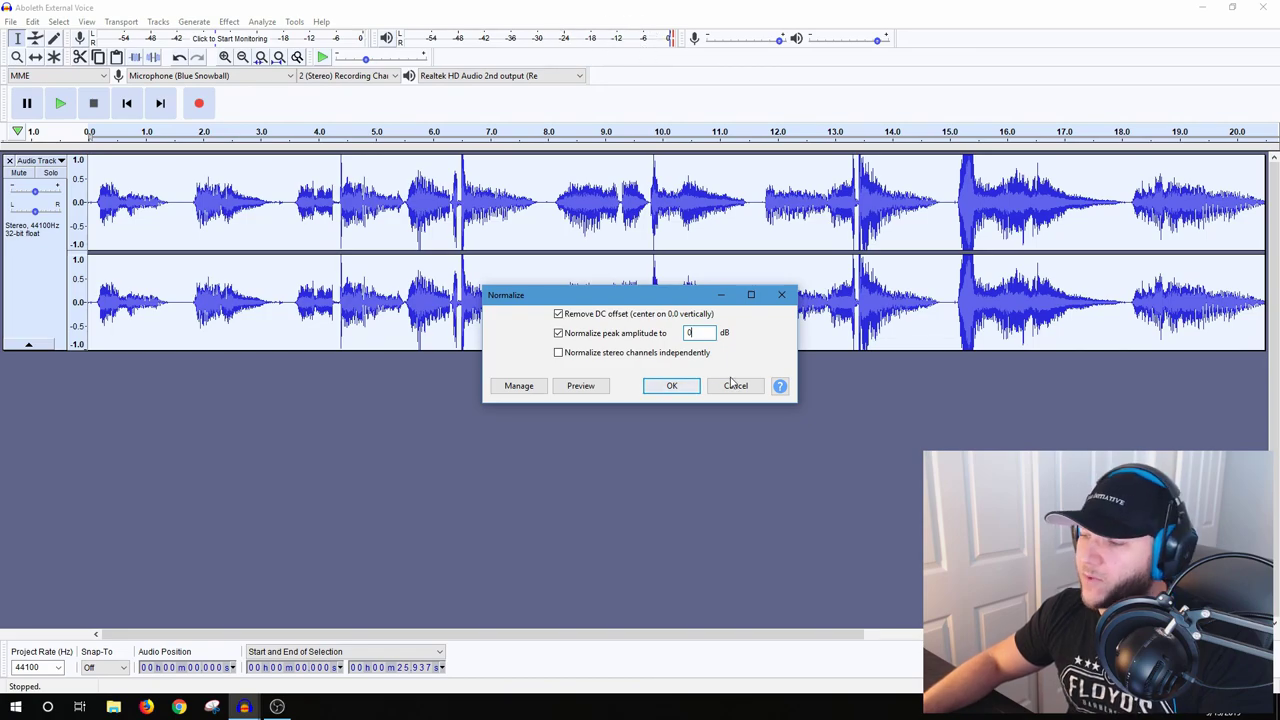
left_click(672, 386)
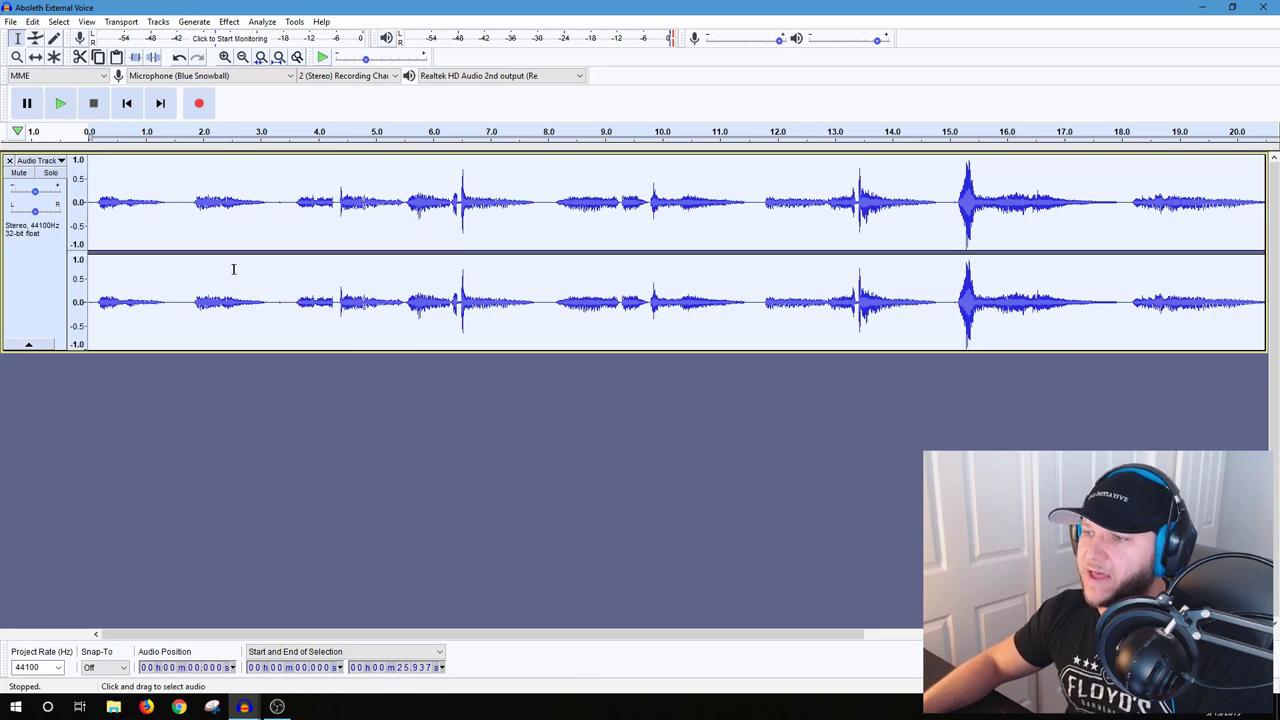
- Play the normalized track from about 0.174 s to hear its levels, and return to the start of the timeline
left_click(98, 175)
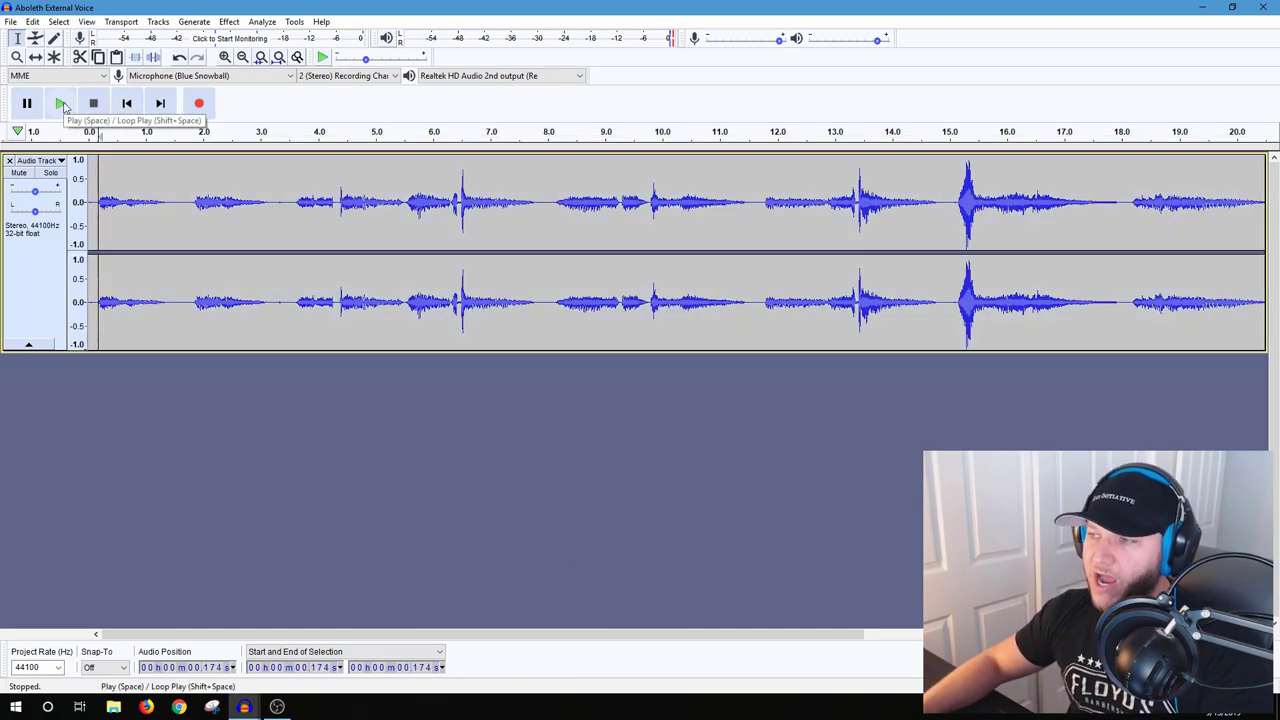
left_click(61, 104)
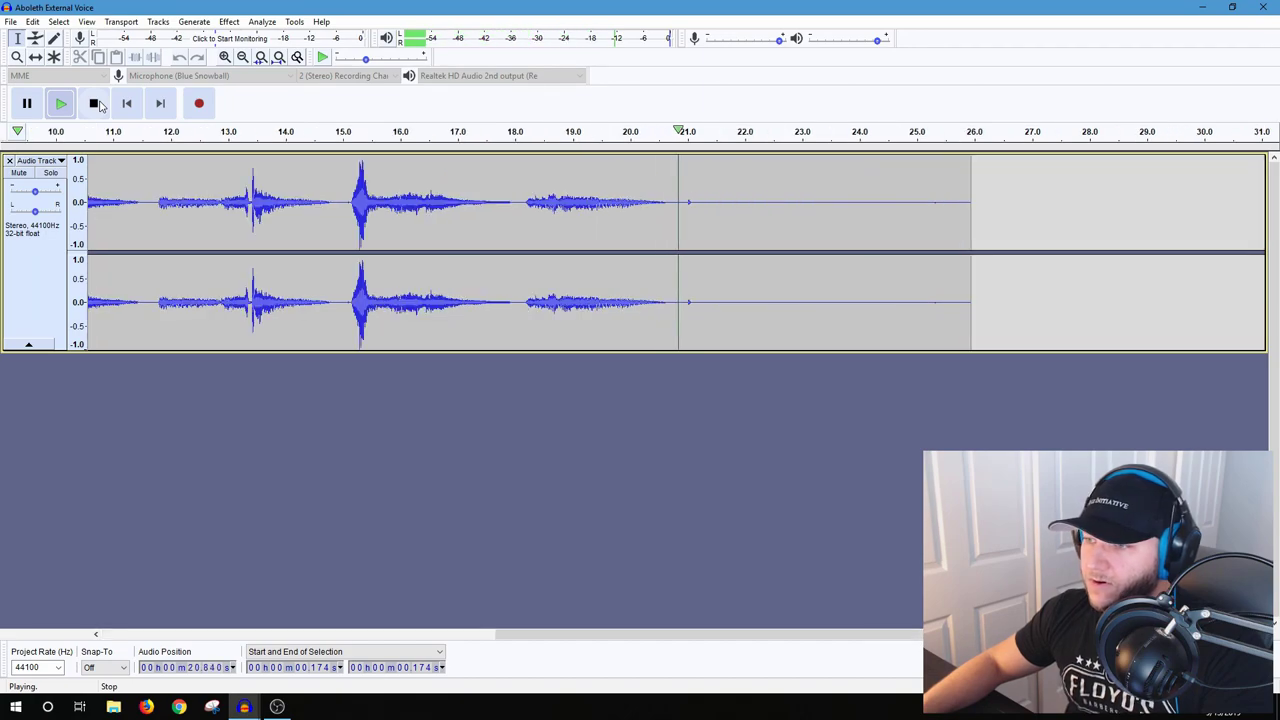
left_click(94, 104)
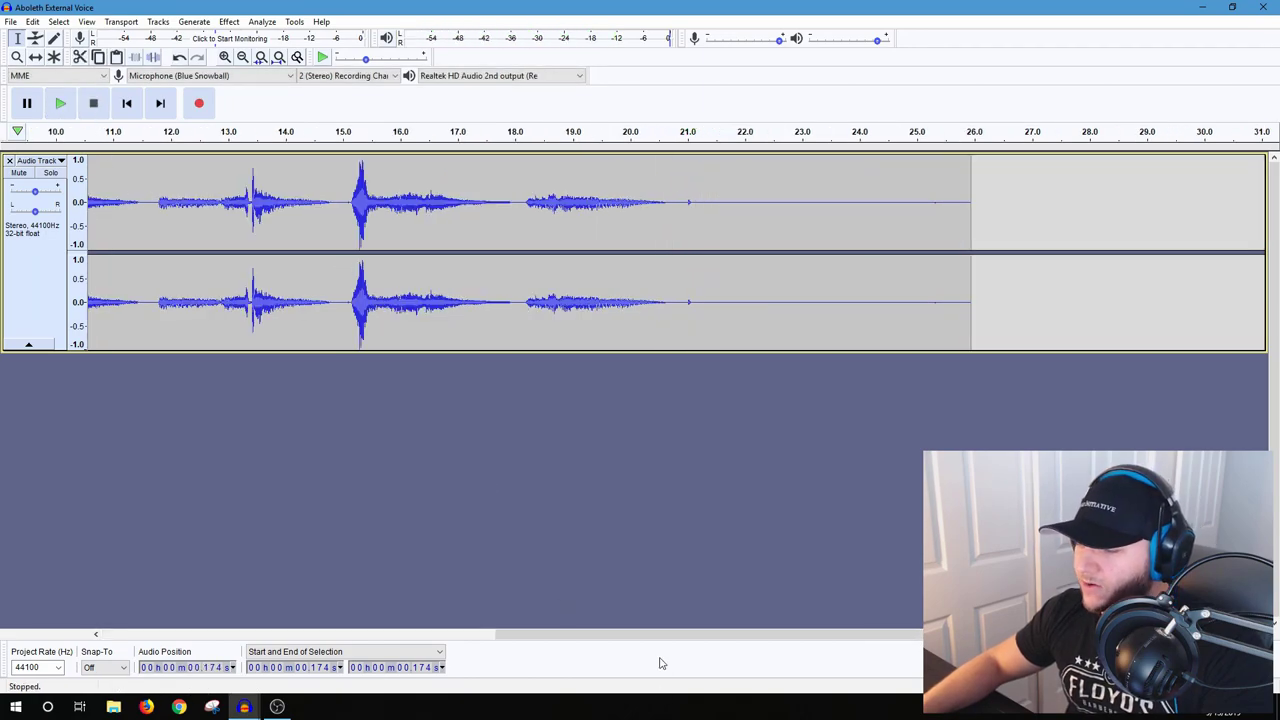
left_click_drag(665, 636, 273, 636)
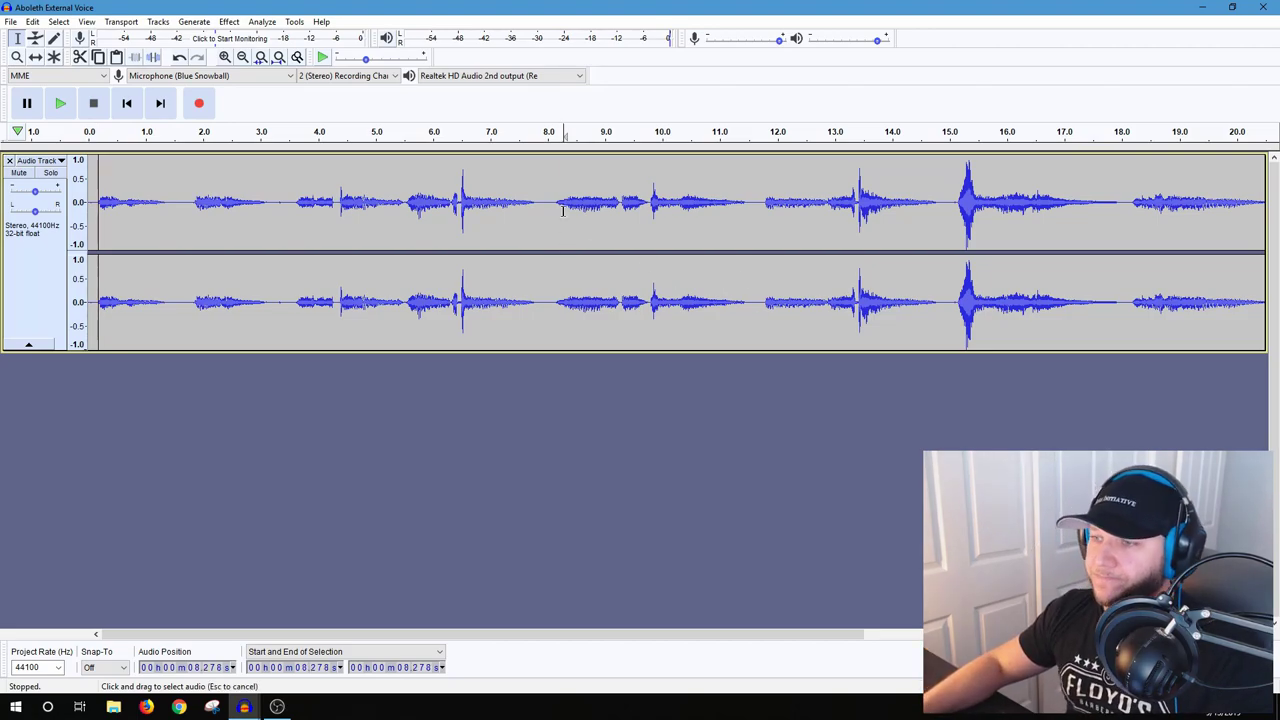
- Compress the whole recording with a -20 dB threshold, -40 dB noise floor, 4:1 ratio, 0.20 s attack, 1.0 s release and make-up gain
key("ctrl+a")
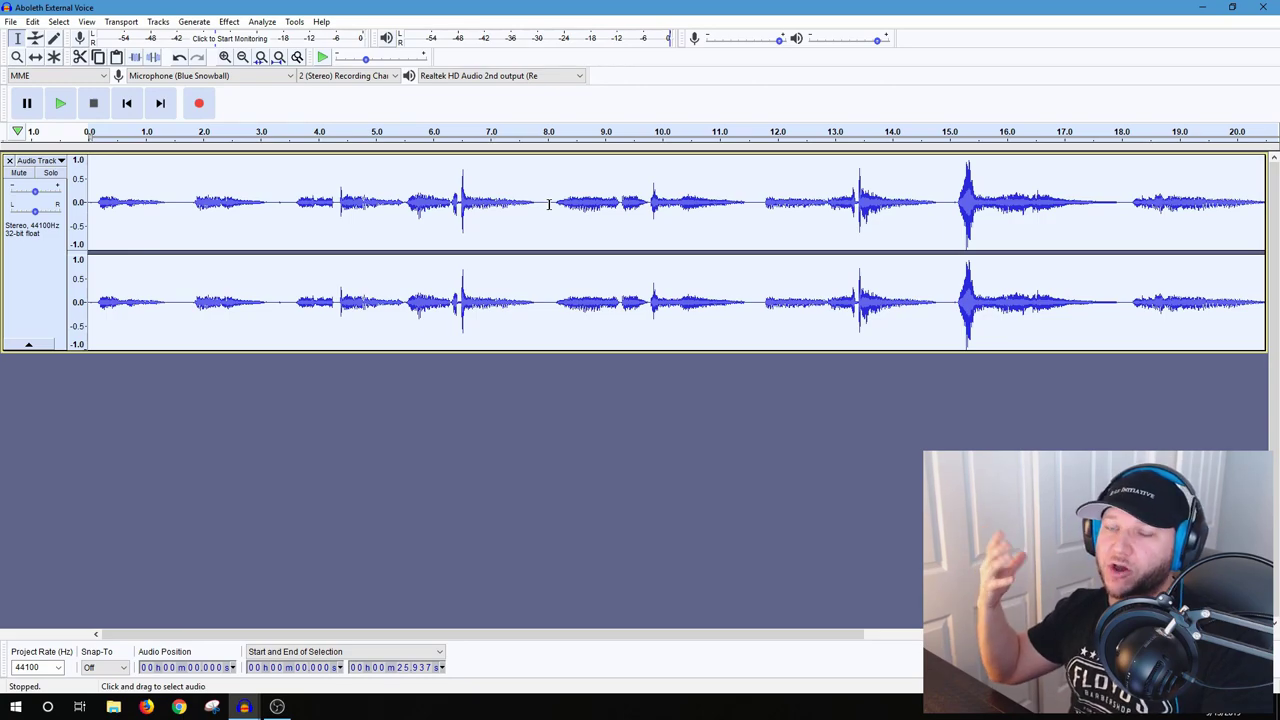
left_click(229, 21)
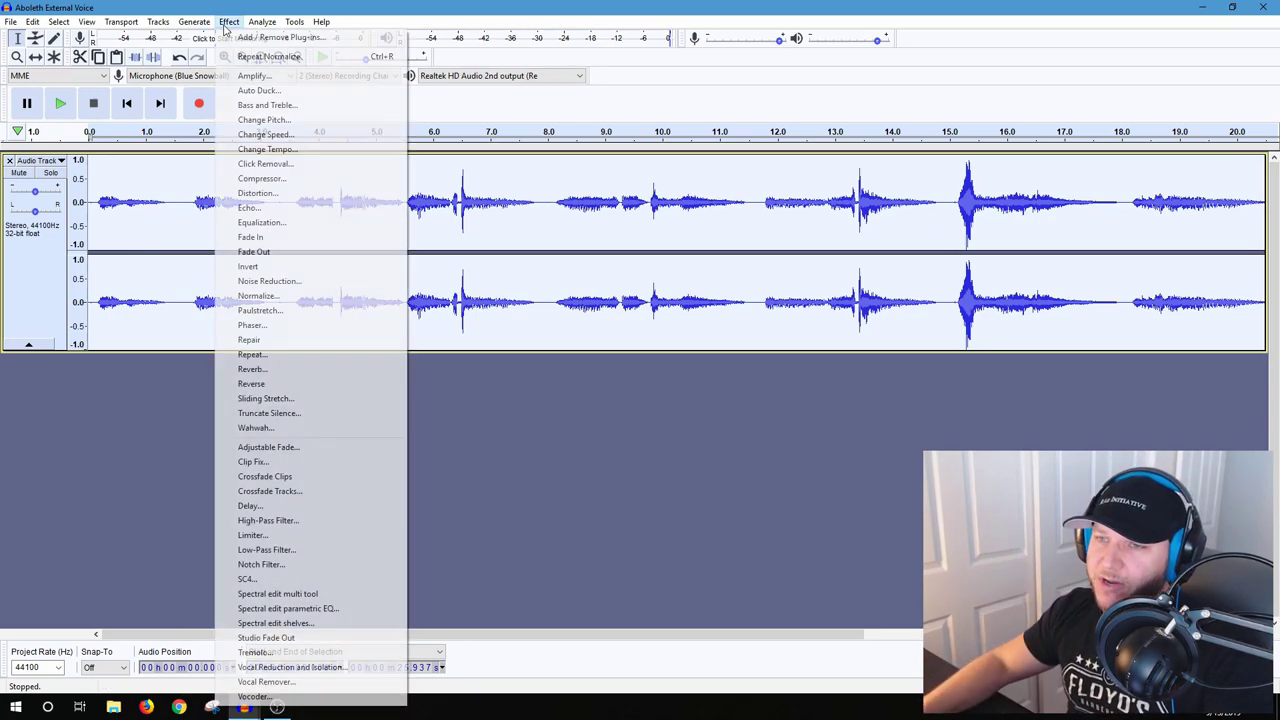
left_click(263, 179)
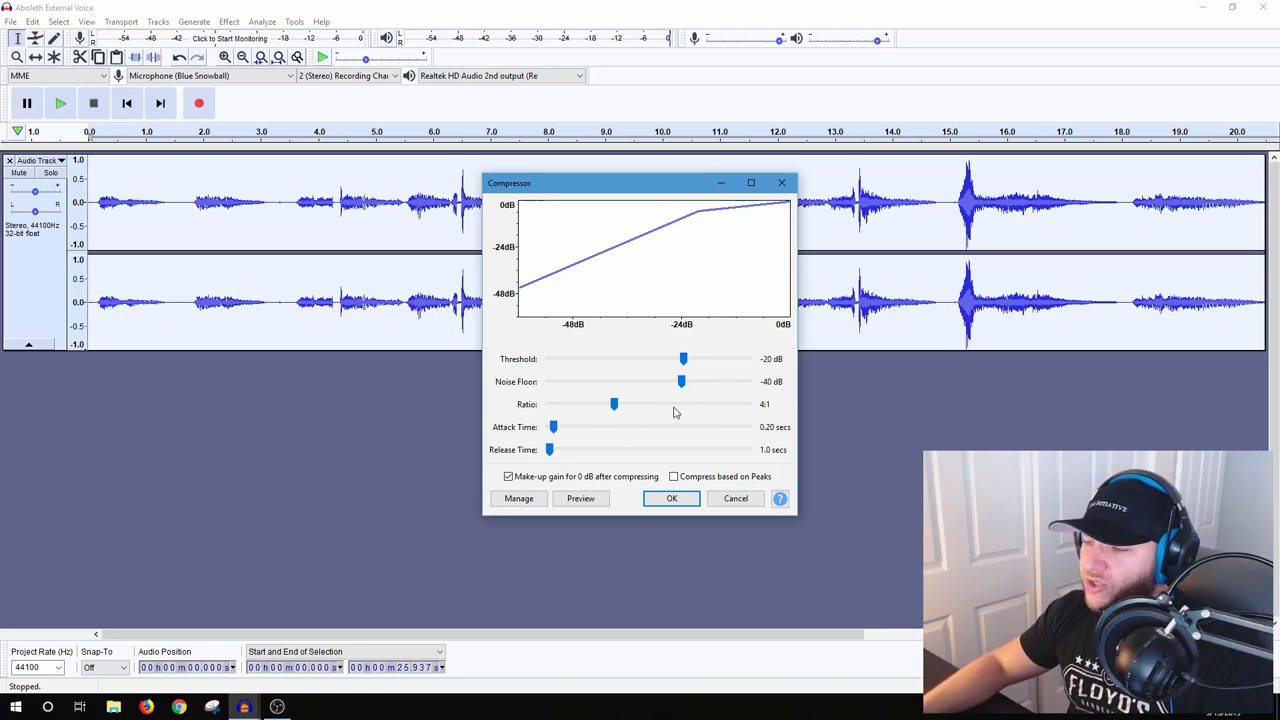
left_click(659, 500)
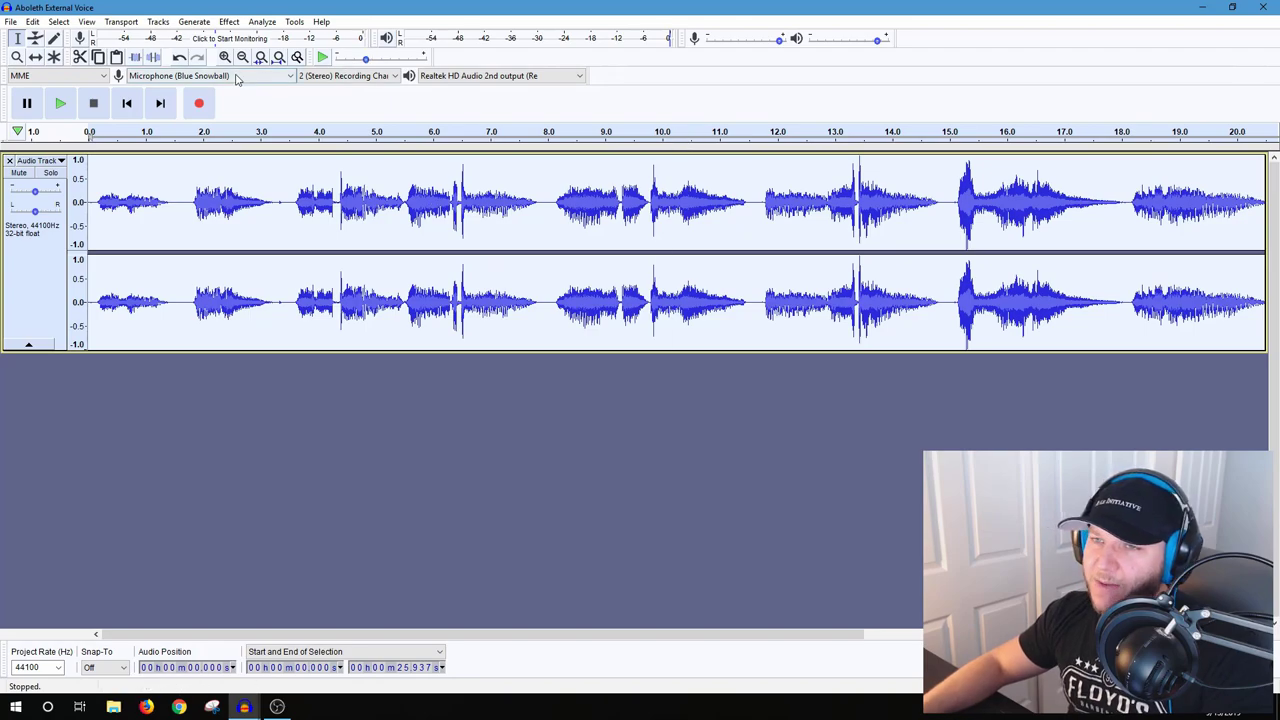
- Normalize the whole compressed recording again with the current Normalize settings
left_click(228, 24)
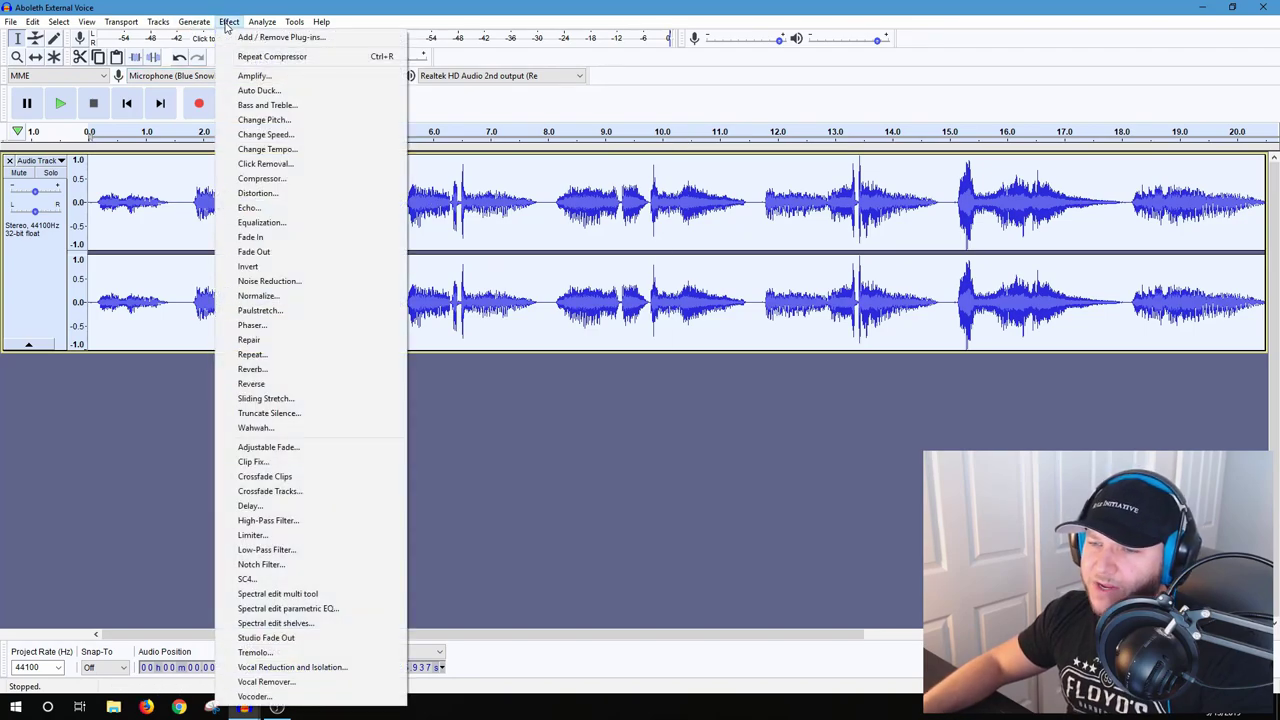
left_click(258, 296)
left_click(671, 386)
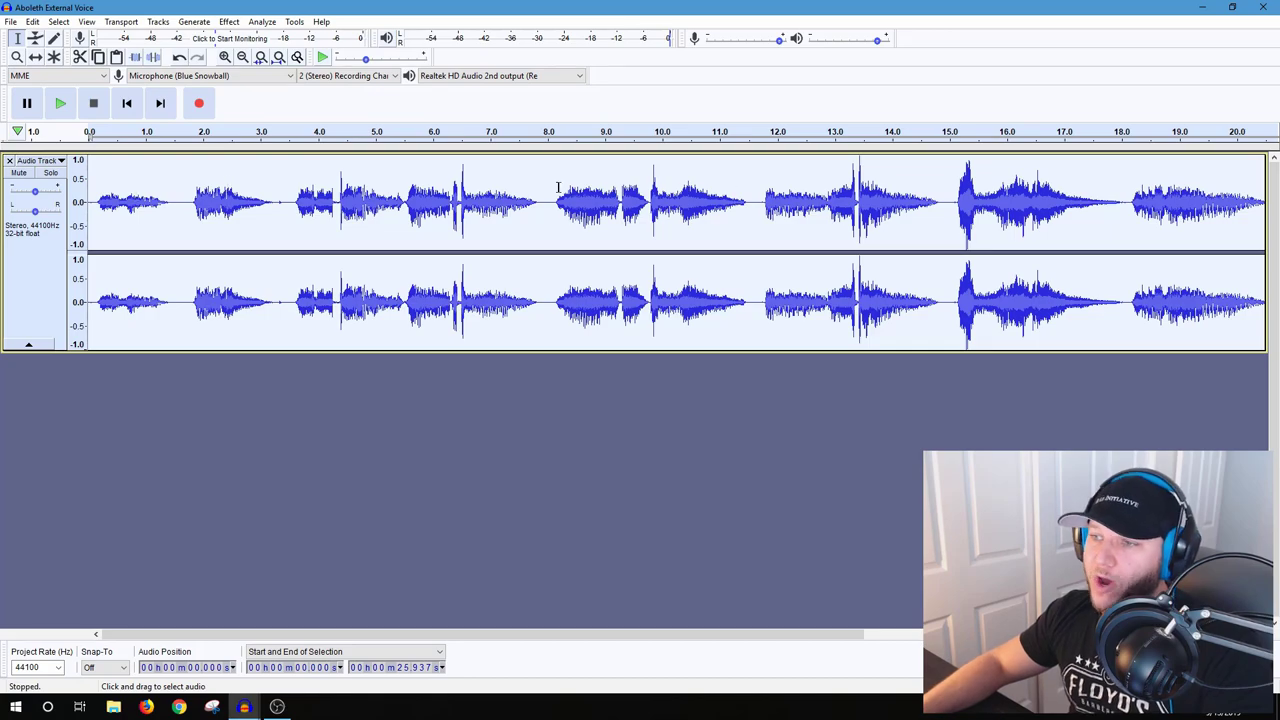
- Play the compressed track from about 7.930 s to check its levels, and return to the start of the timeline
left_click(745, 189)
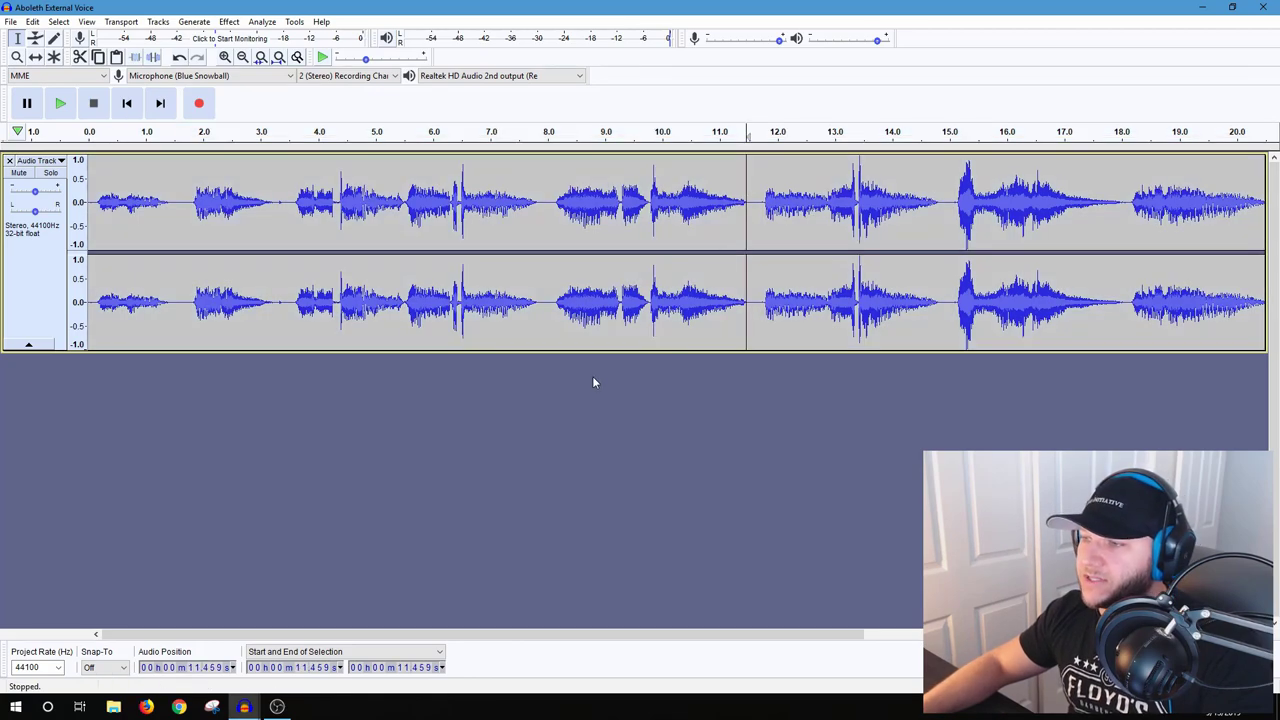
left_click(562, 185)
left_click(544, 195)
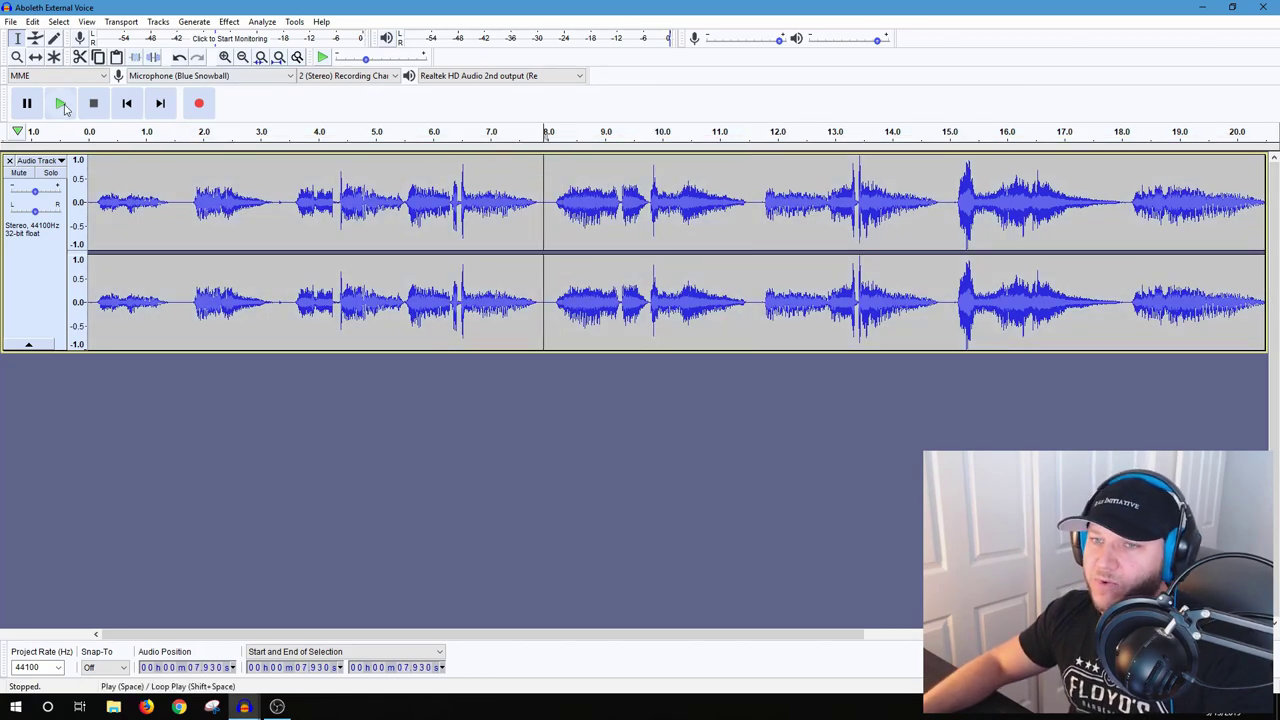
left_click(61, 104)
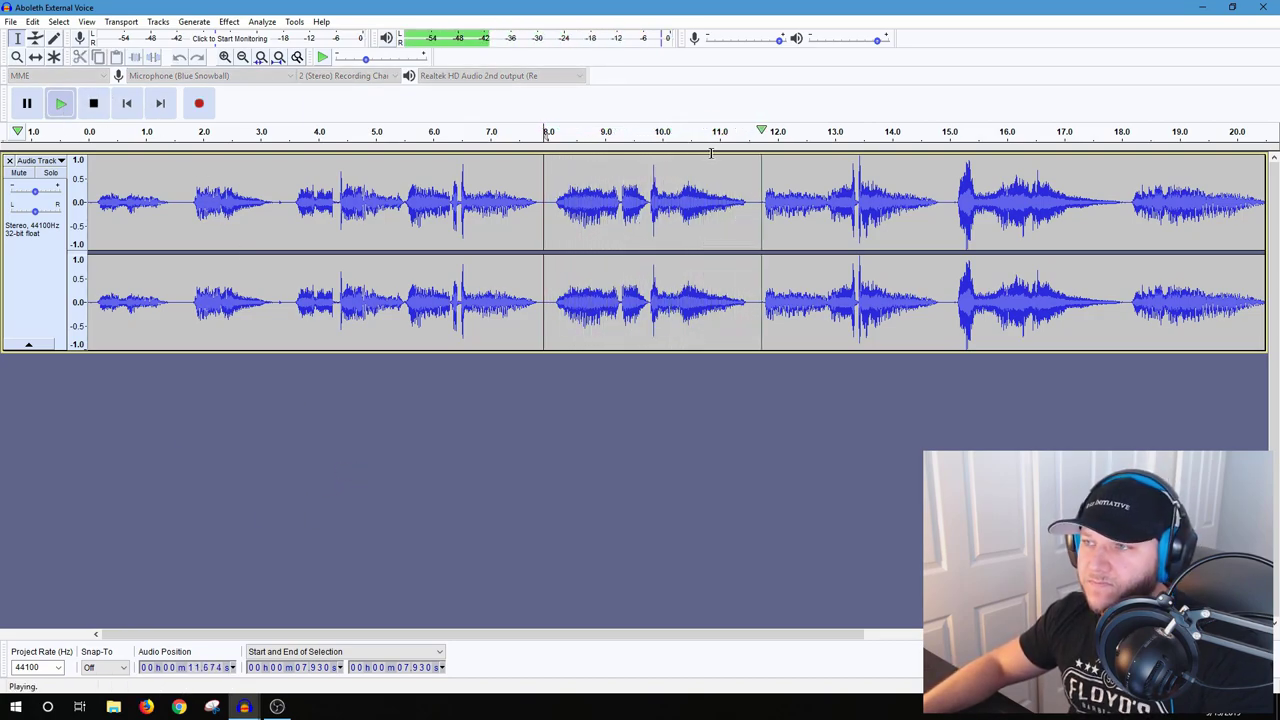
left_click(95, 106)
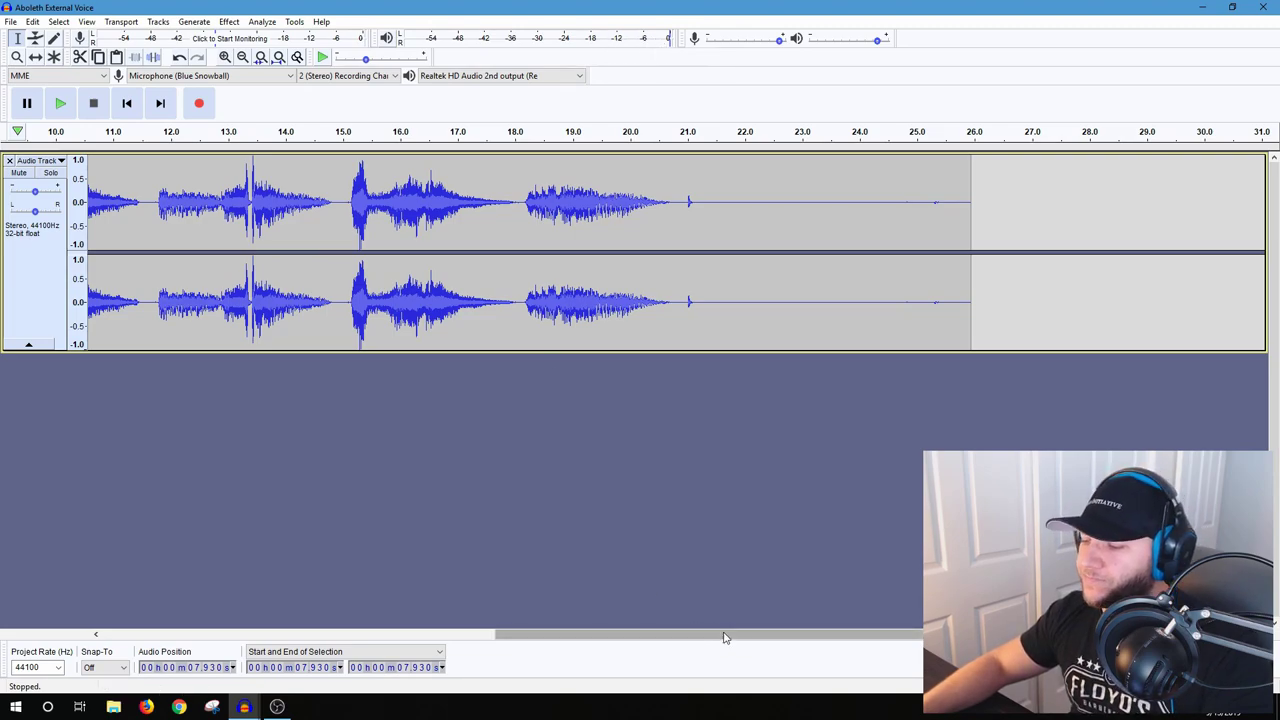
left_click_drag(725, 637, 278, 645)
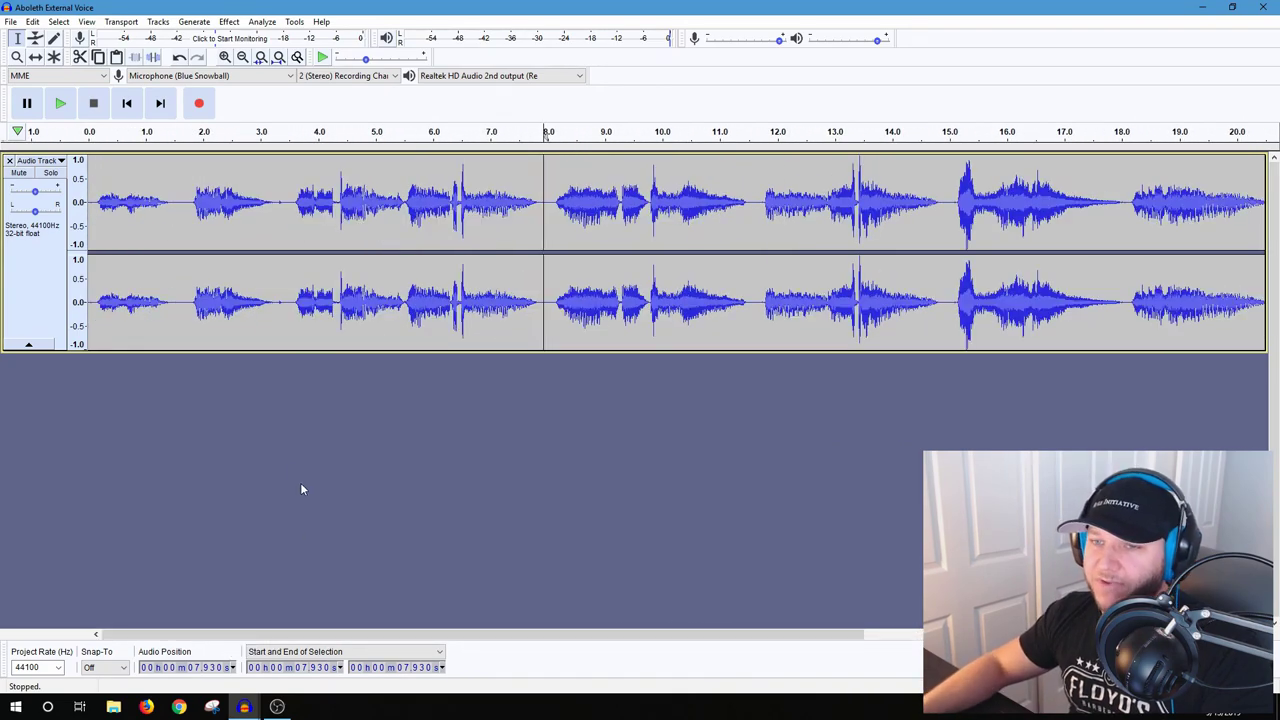
- Play the opening phrase from about 0.070 s, and select the first 1.637 s of the track
left_click(93, 193)
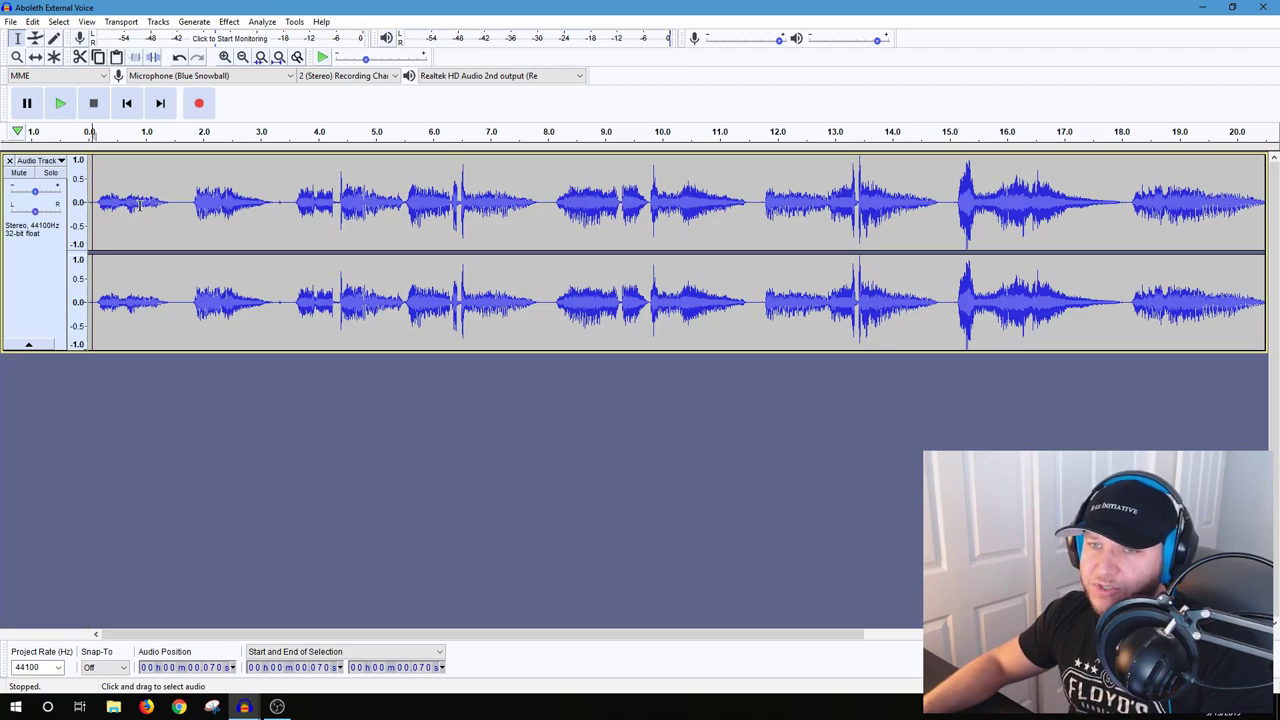
left_click(60, 103)
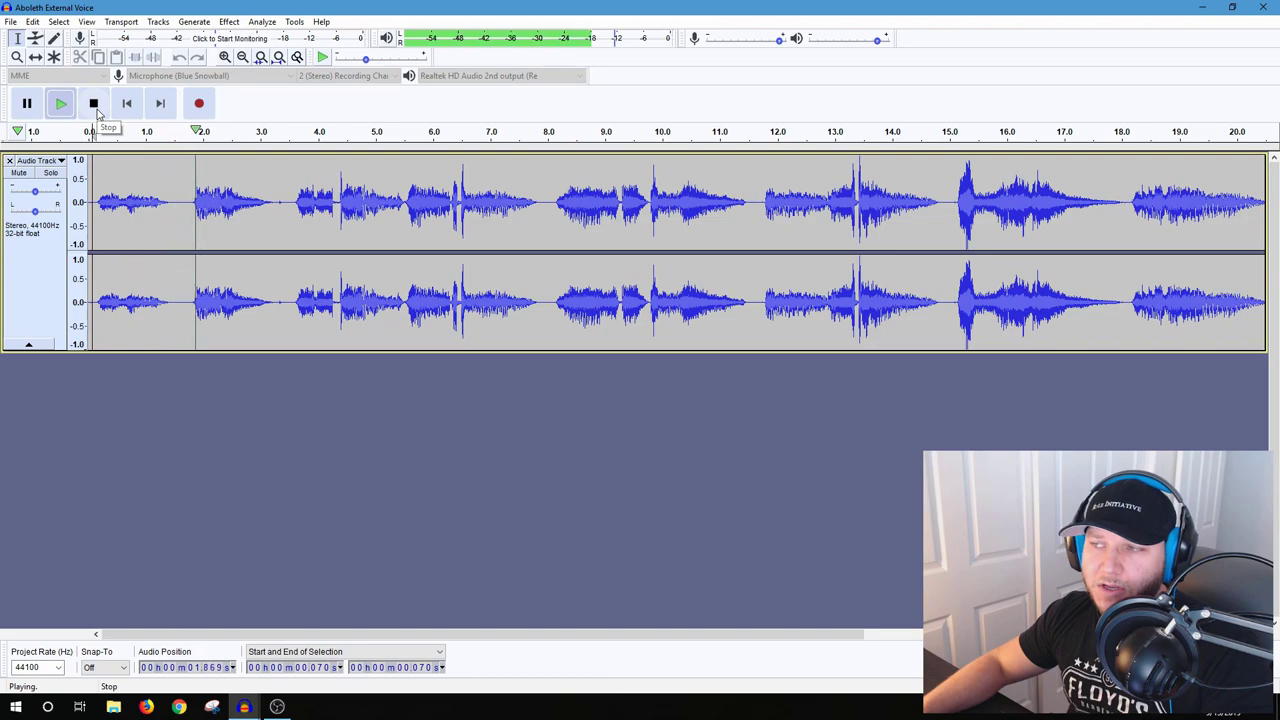
left_click(94, 106)
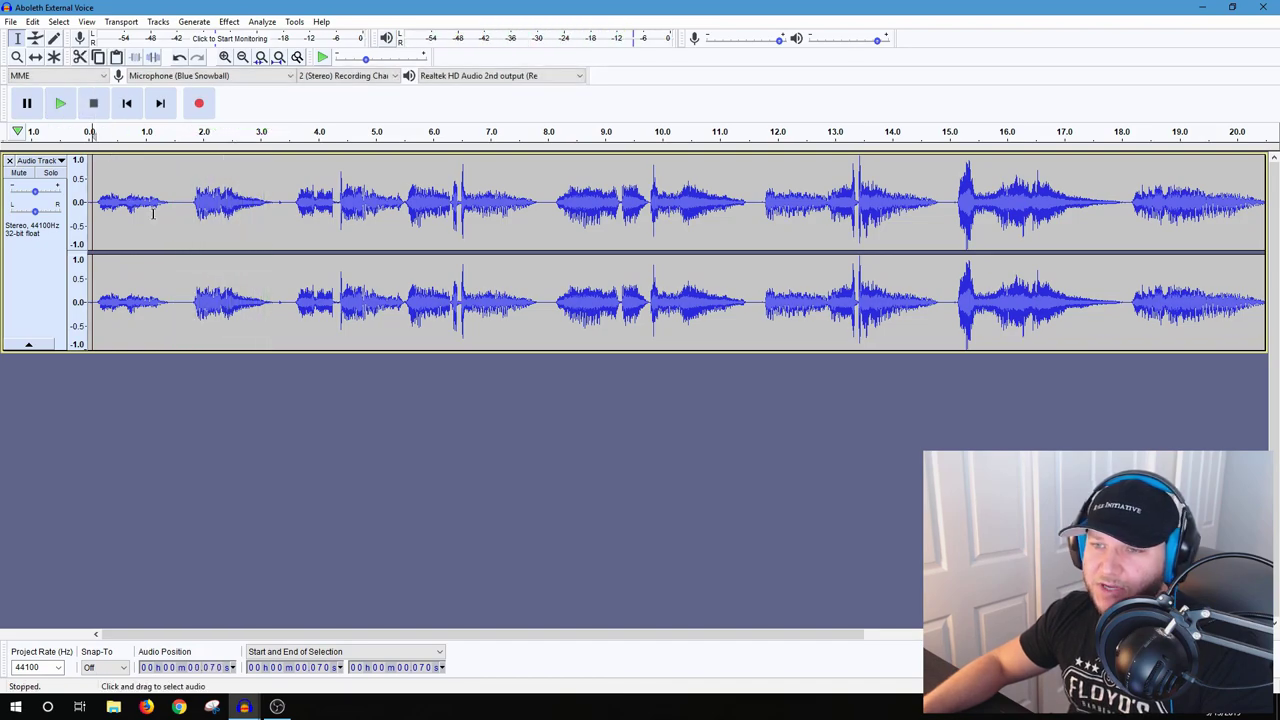
left_click_drag(181, 208, 86, 208)
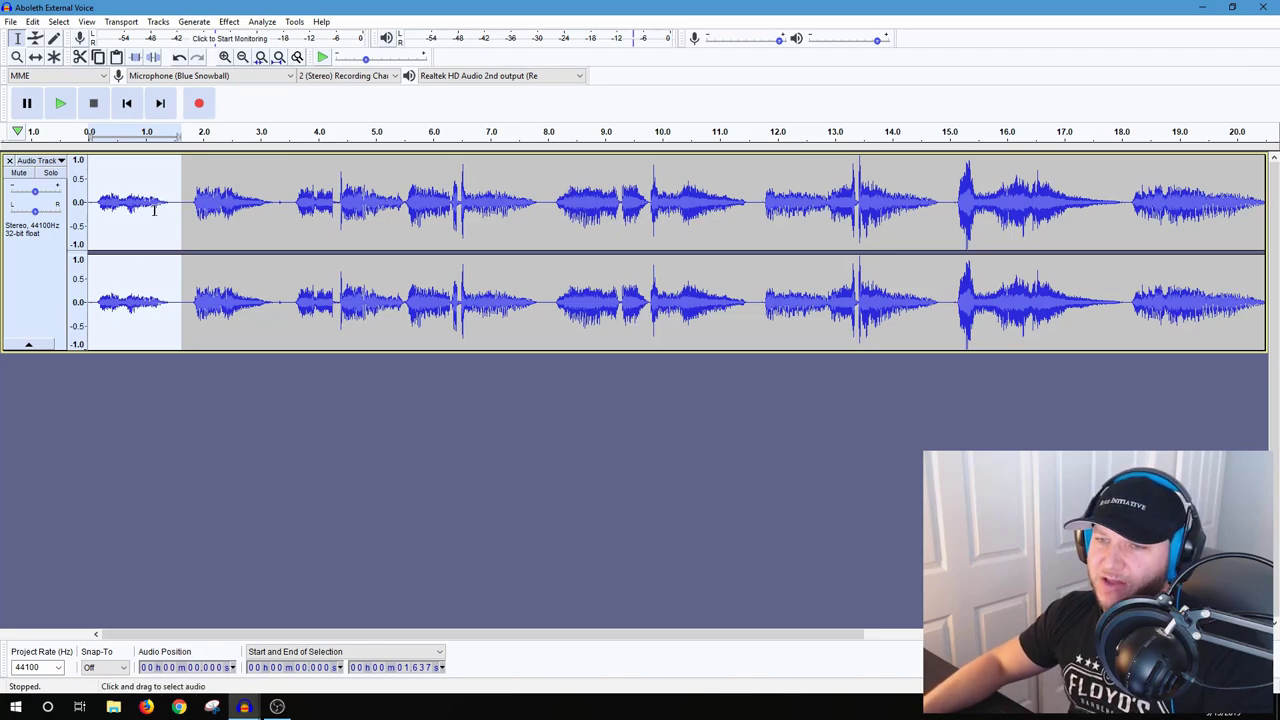
- Try amplifying the selected opening phrase by 12.51 dB to a 0 dB peak, and undo the amplification
left_click(229, 21)
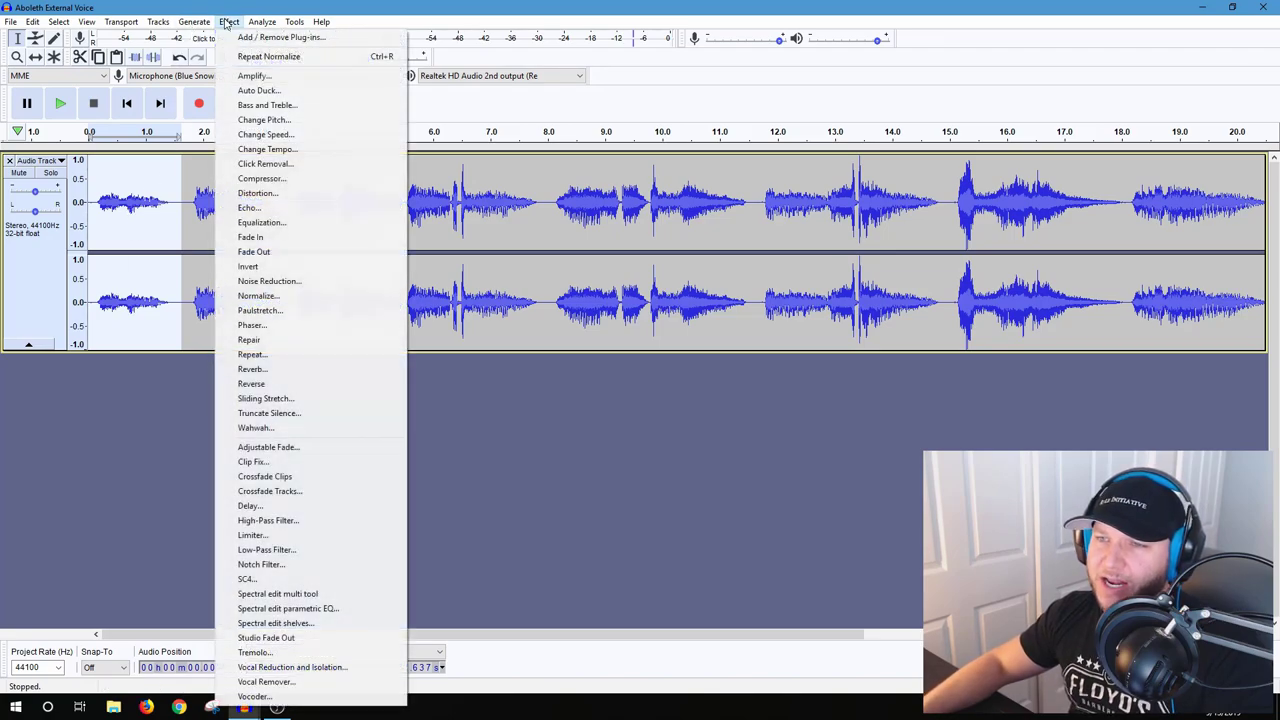
left_click(265, 77)
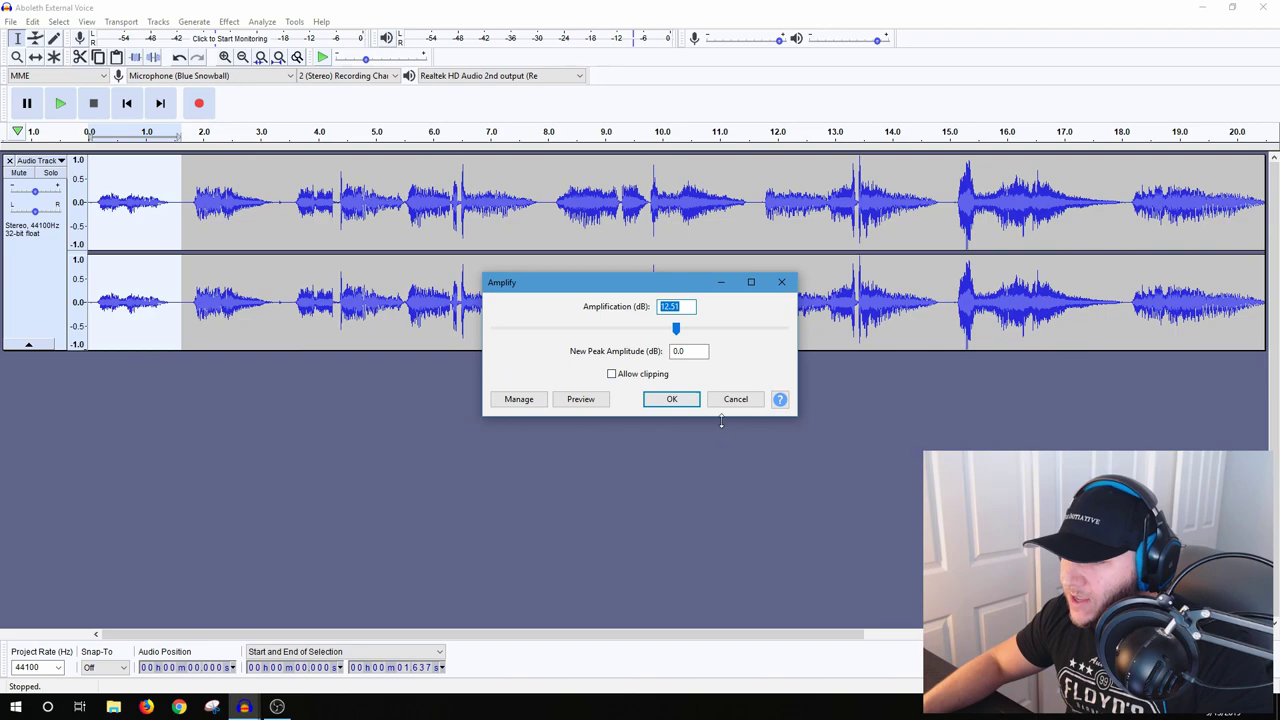
left_click(674, 400)
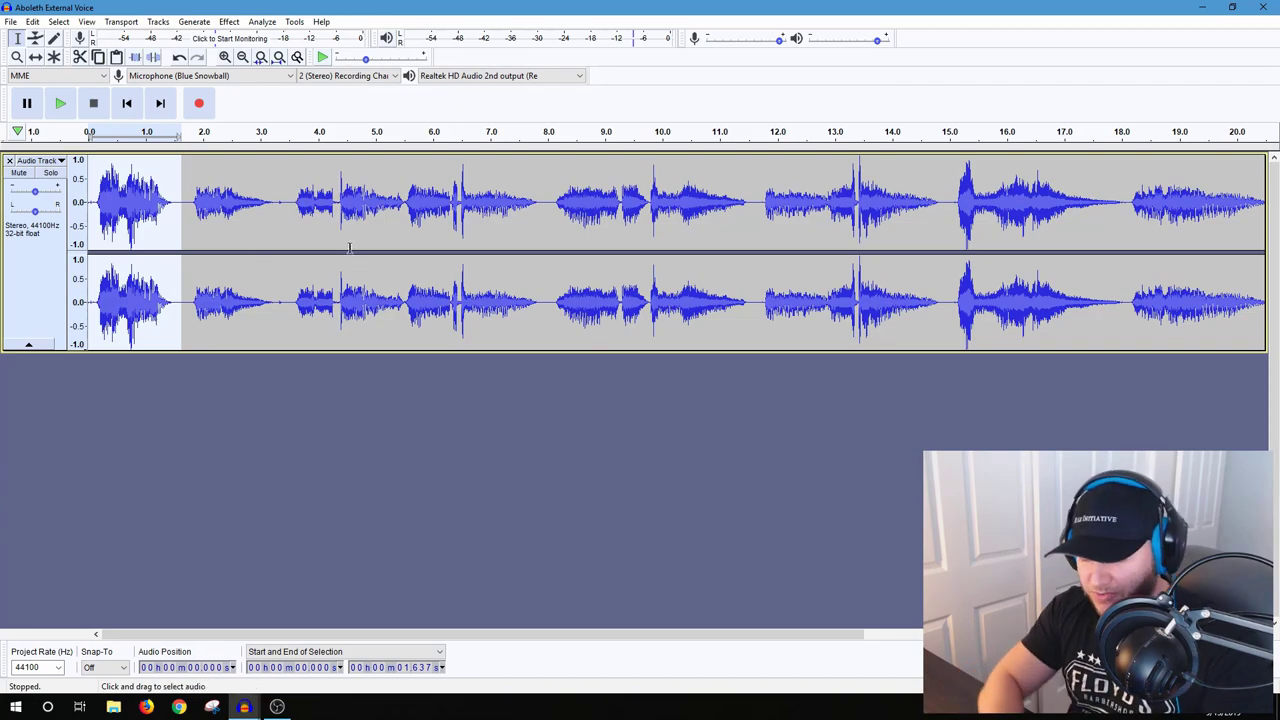
key("ctrl+z")
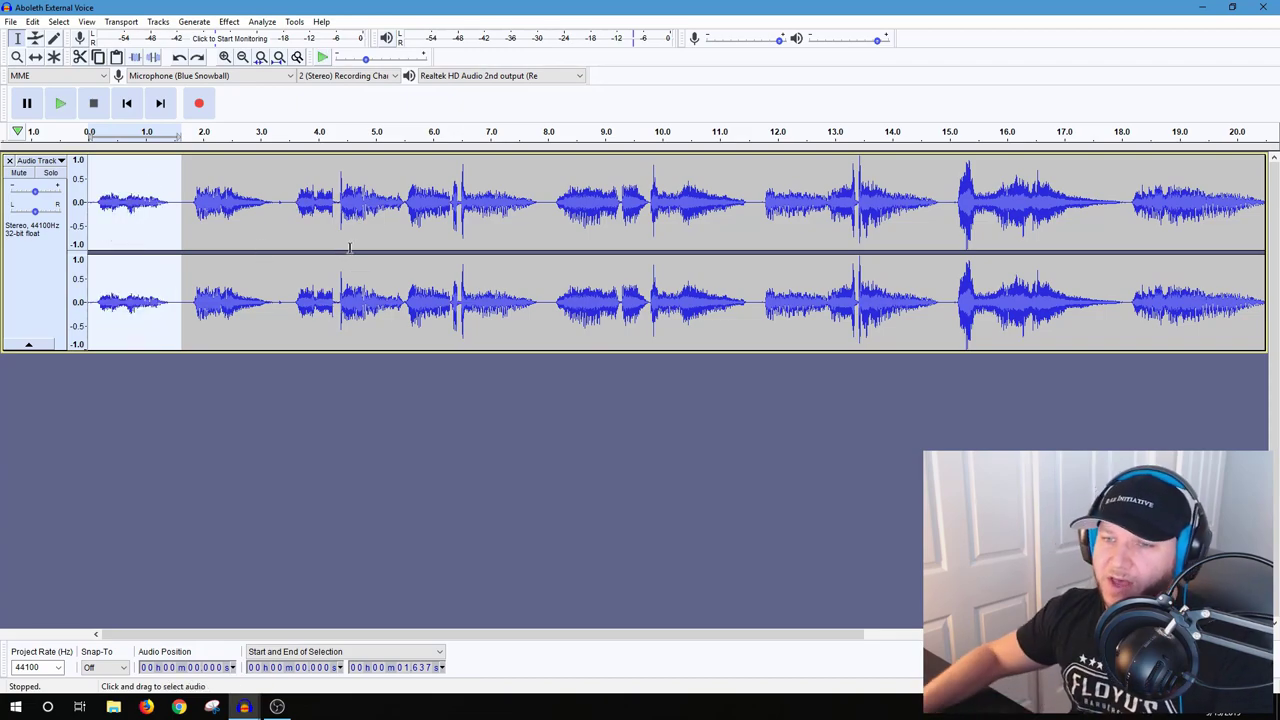
- Amplify the selected opening phrase by 7 dB to bring it closer to the neighbouring phrases
left_click(229, 21)
left_click(262, 77)
left_click_drag(674, 325, 661, 336)
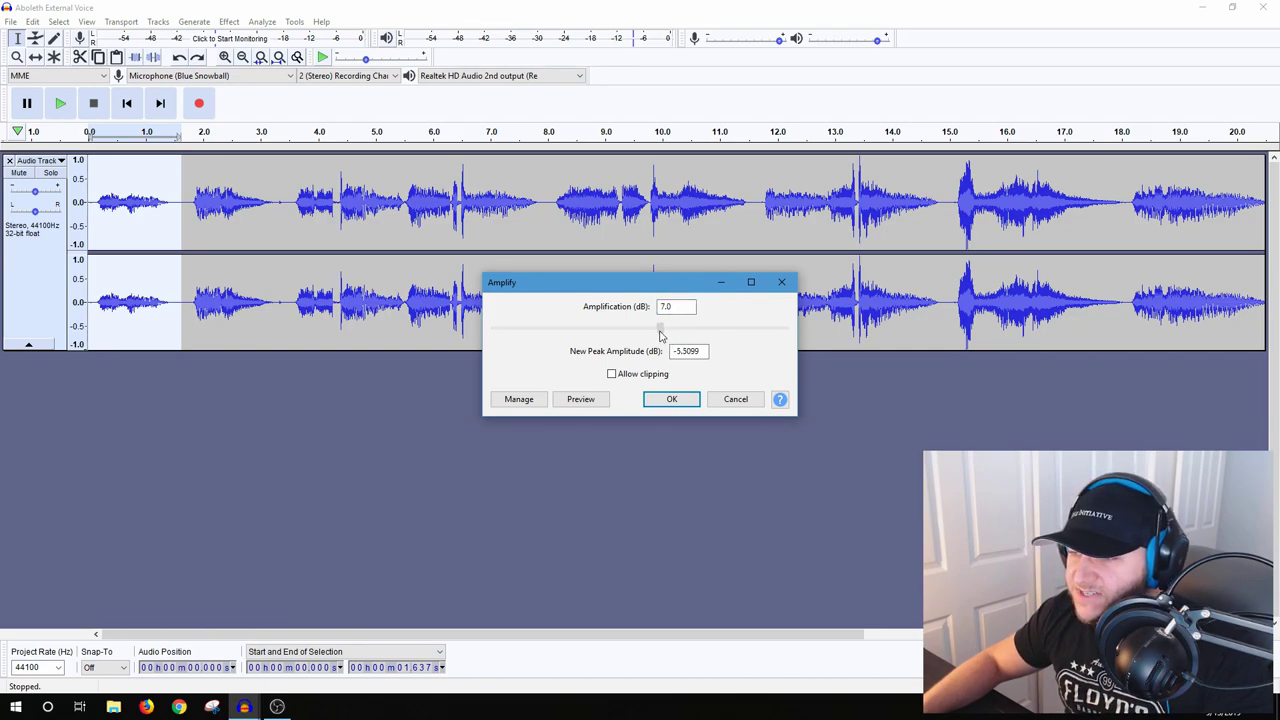
left_click(674, 398)
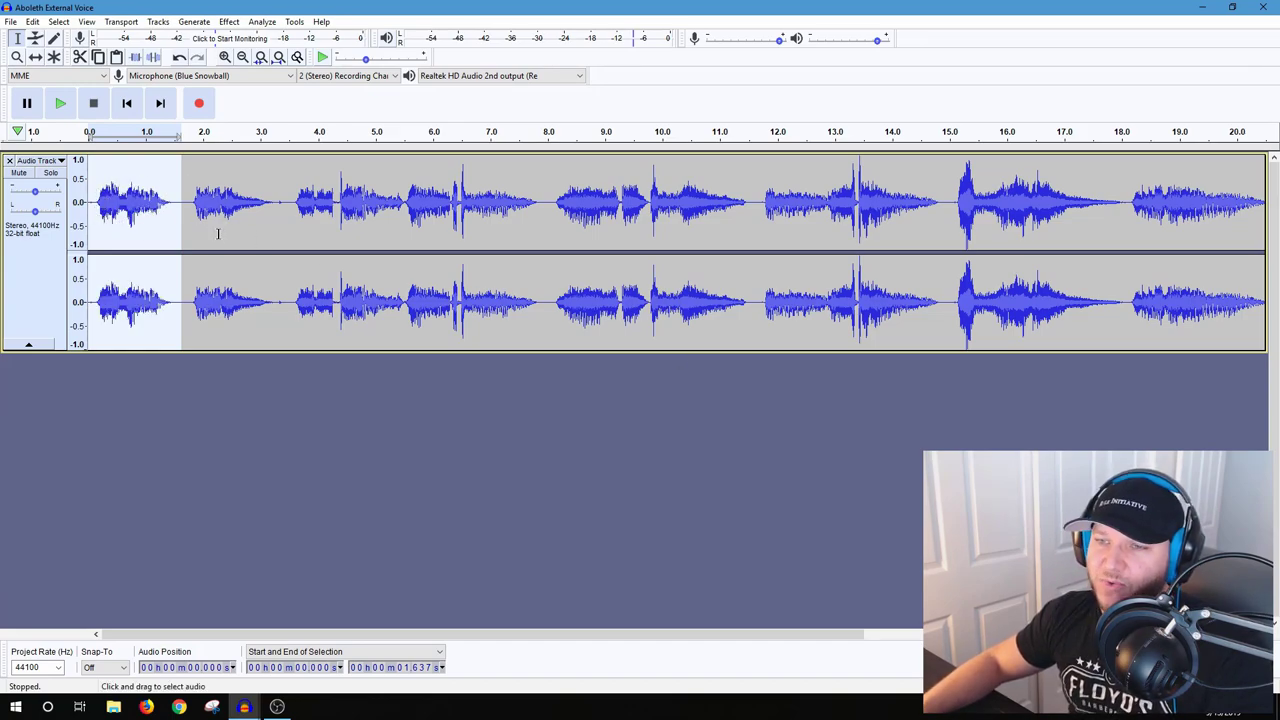
- Play the amplified opening phrase from about 0.081 s to check its volume
left_click(133, 205)
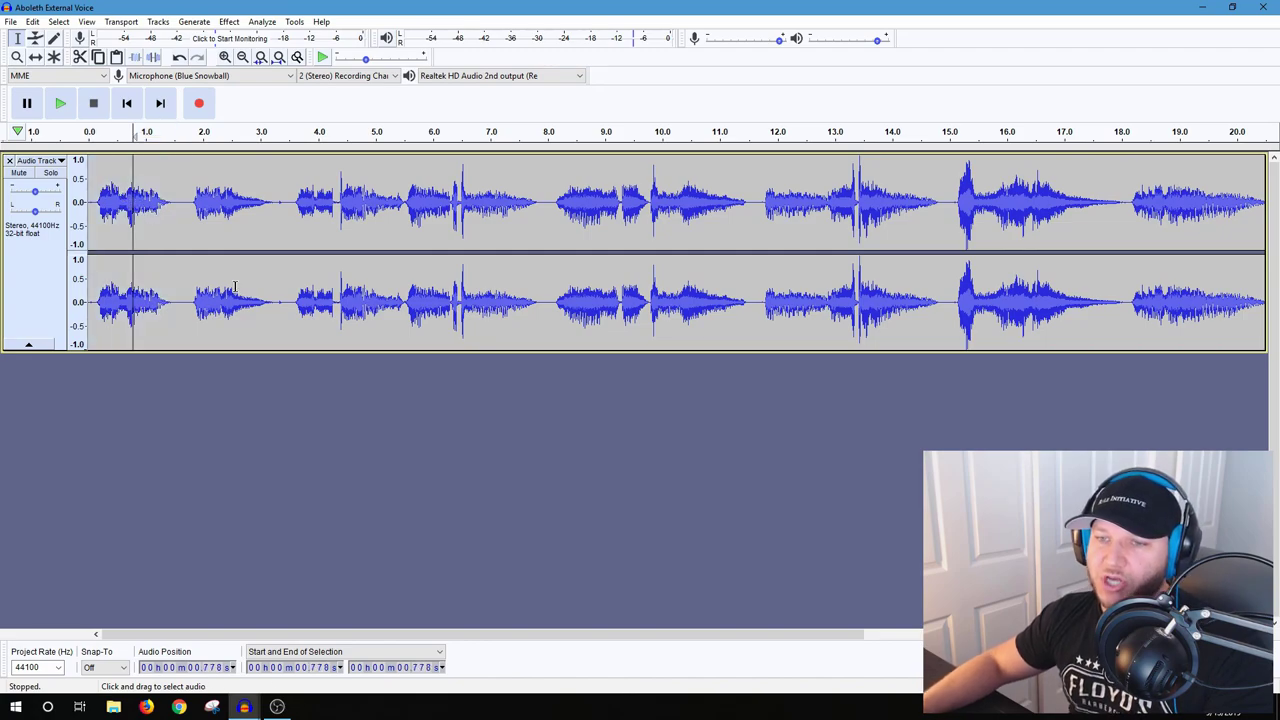
left_click(90, 205)
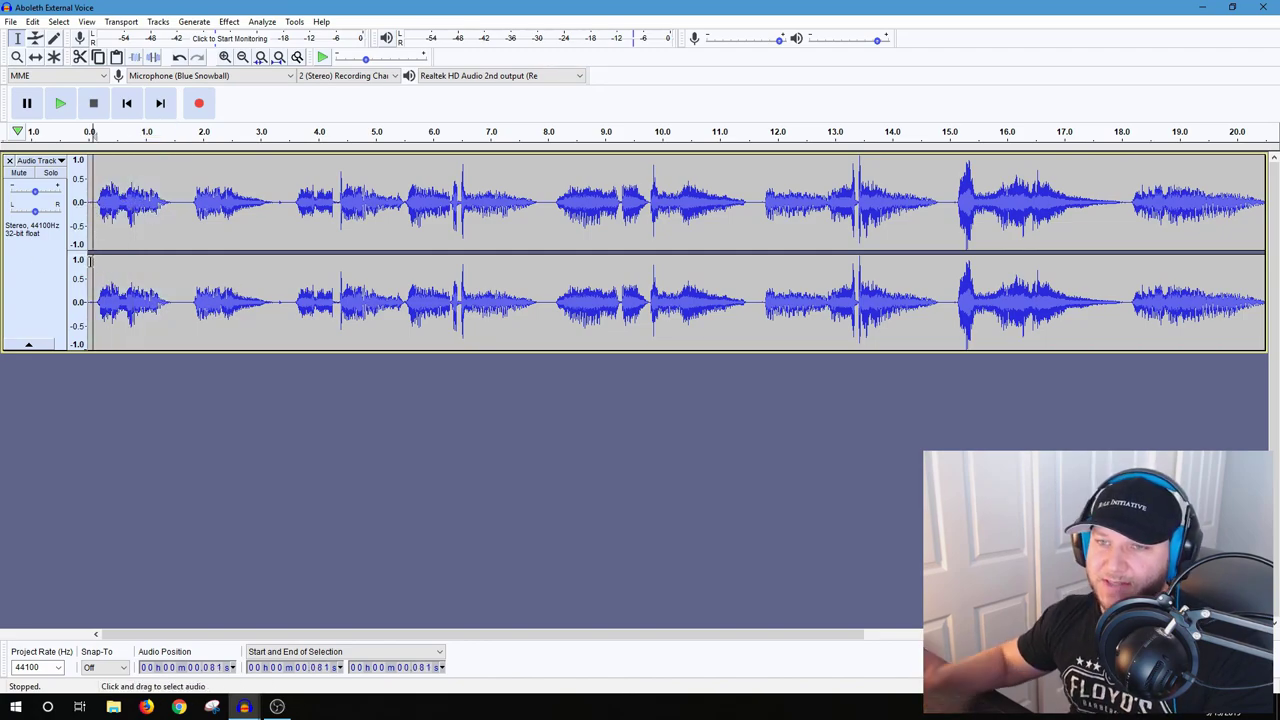
left_click(60, 103)
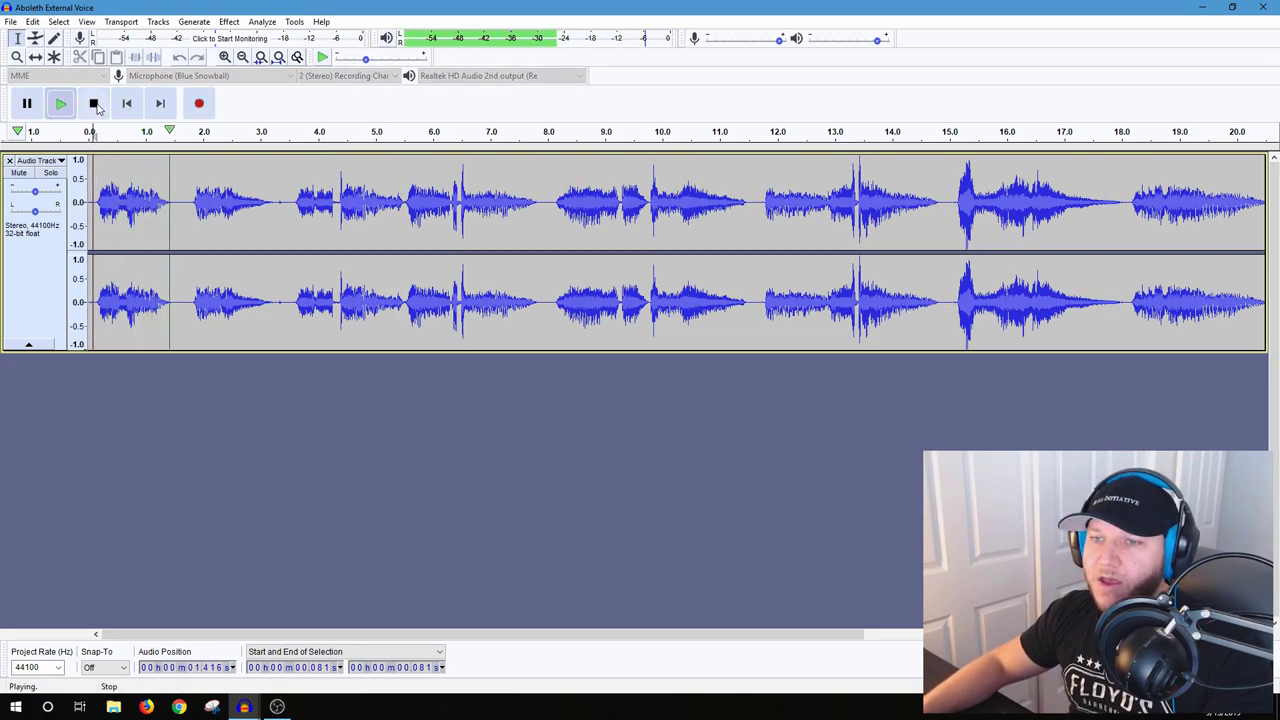
left_click(94, 104)
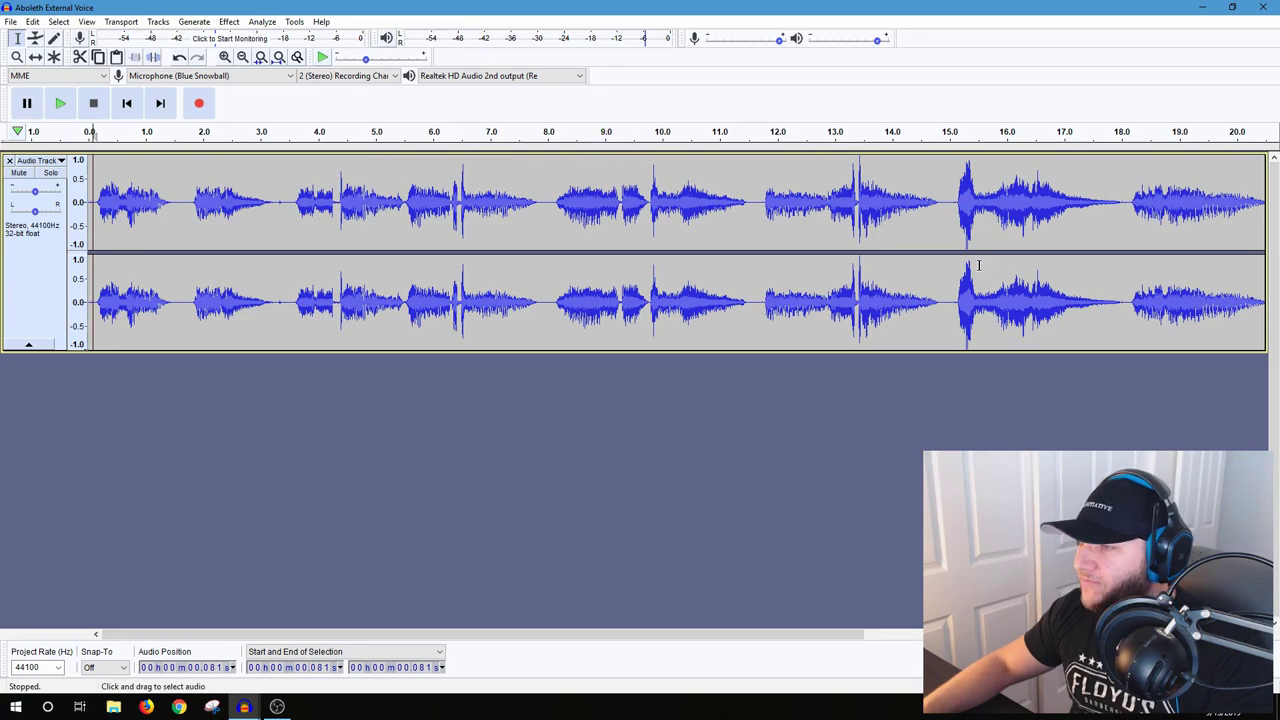
- Save the project, and place the cursor at about 0.081 s, just before the opening phrase
left_click_drag(450, 638, 377, 665)
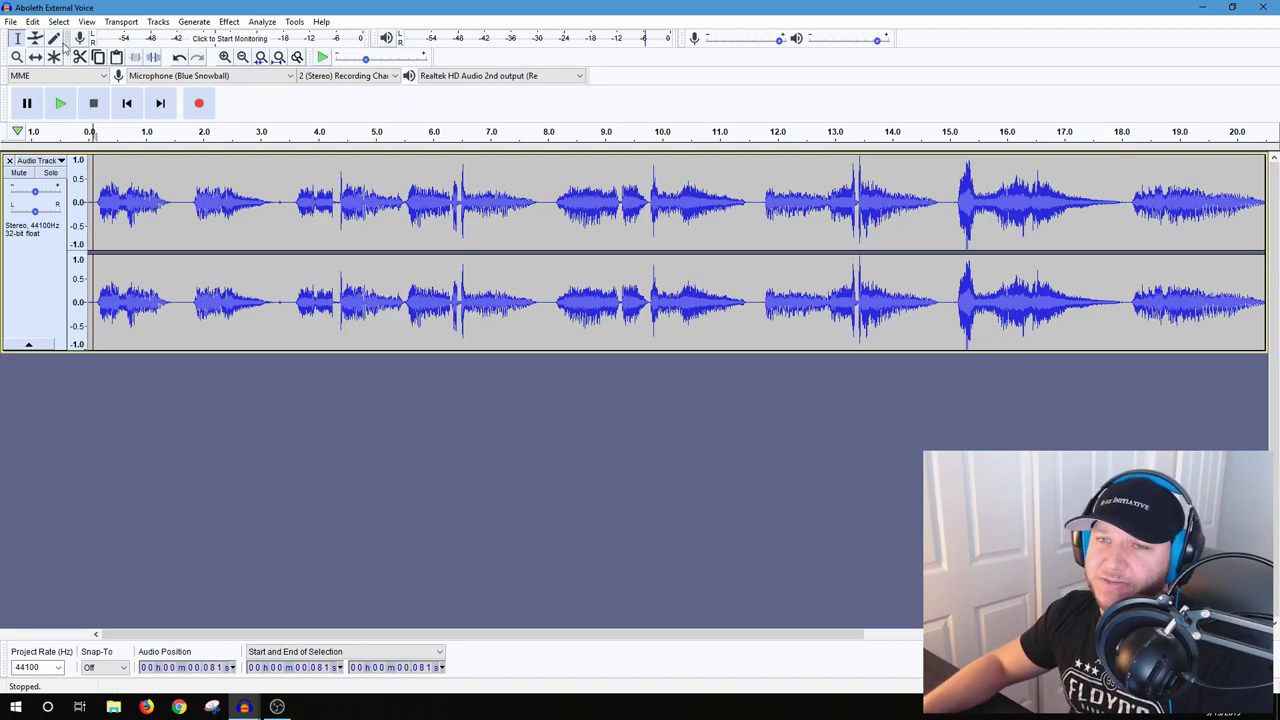
left_click(15, 23)
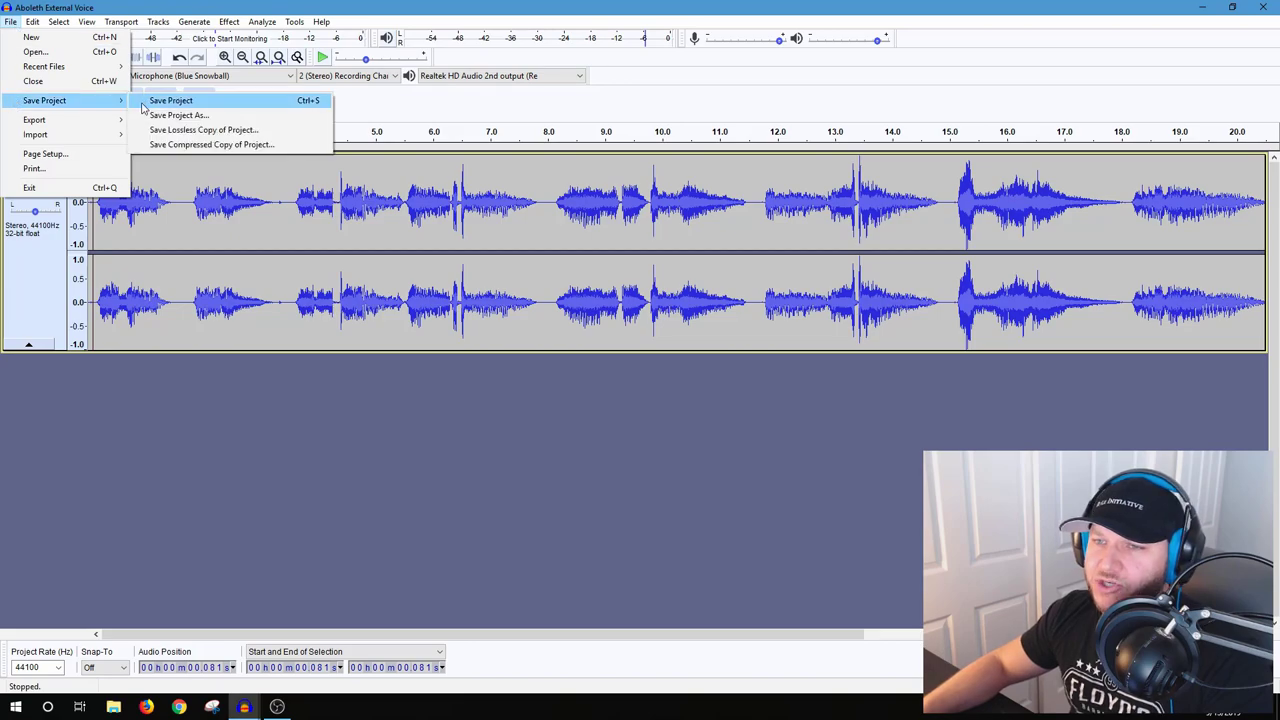
left_click(170, 100)
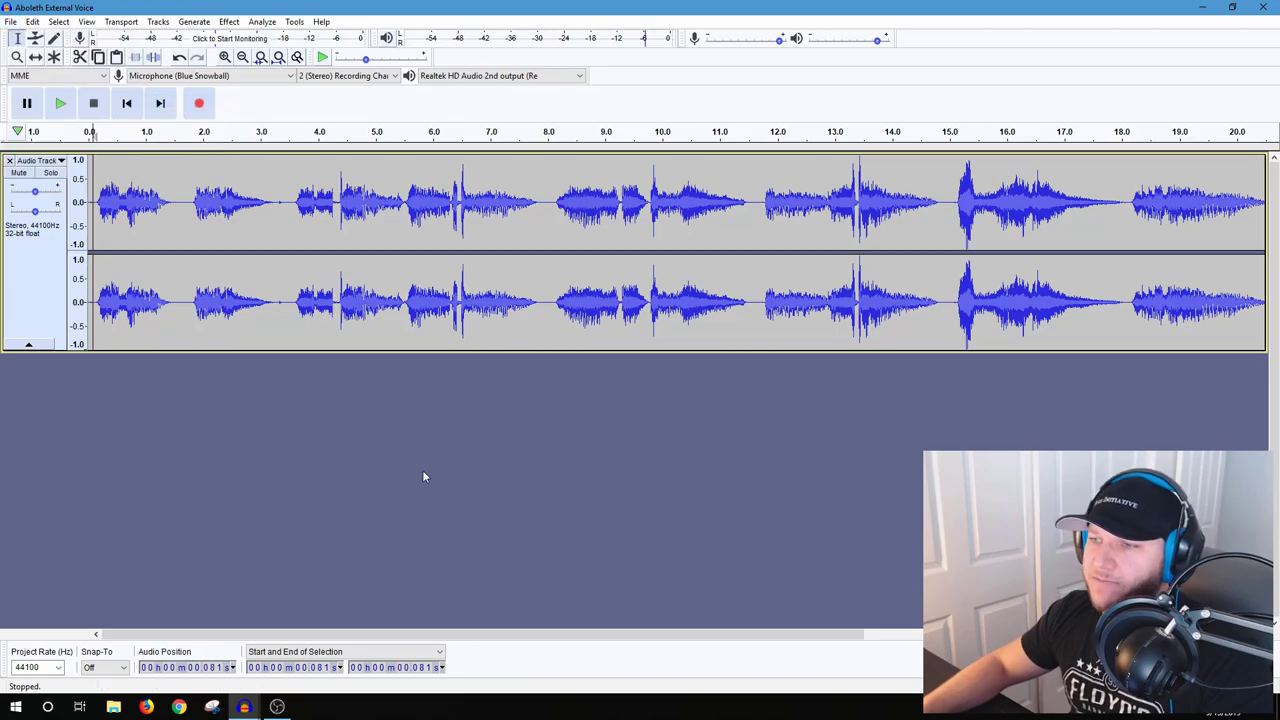
left_click(97, 220)
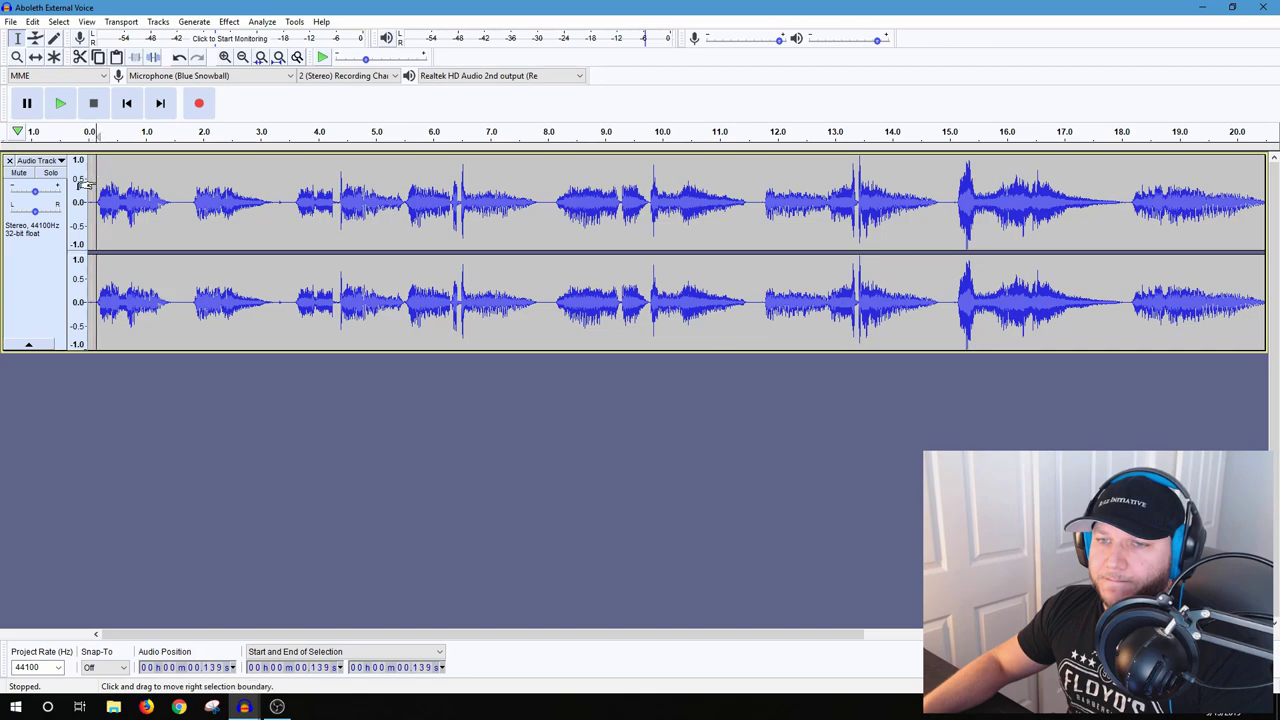
left_click(95, 185)
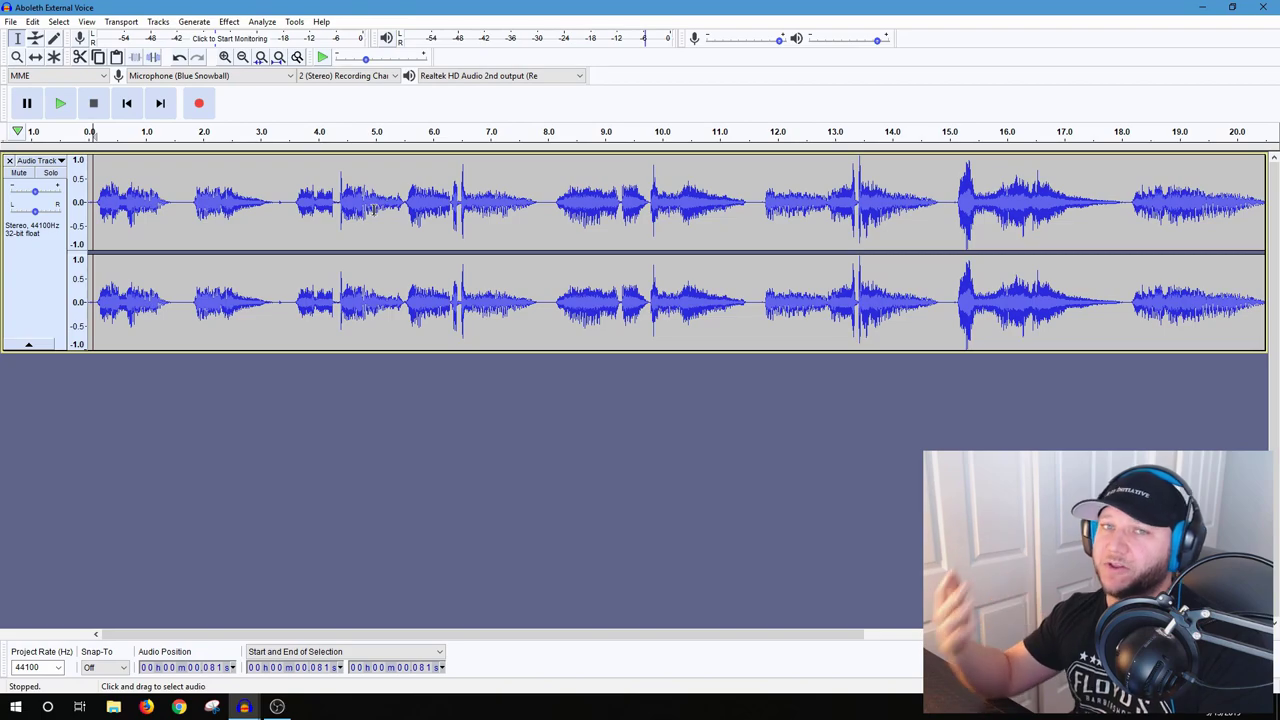
- Preview the Change Pitch effect on the whole track at 0.00 semitones
key("ctrl+a")
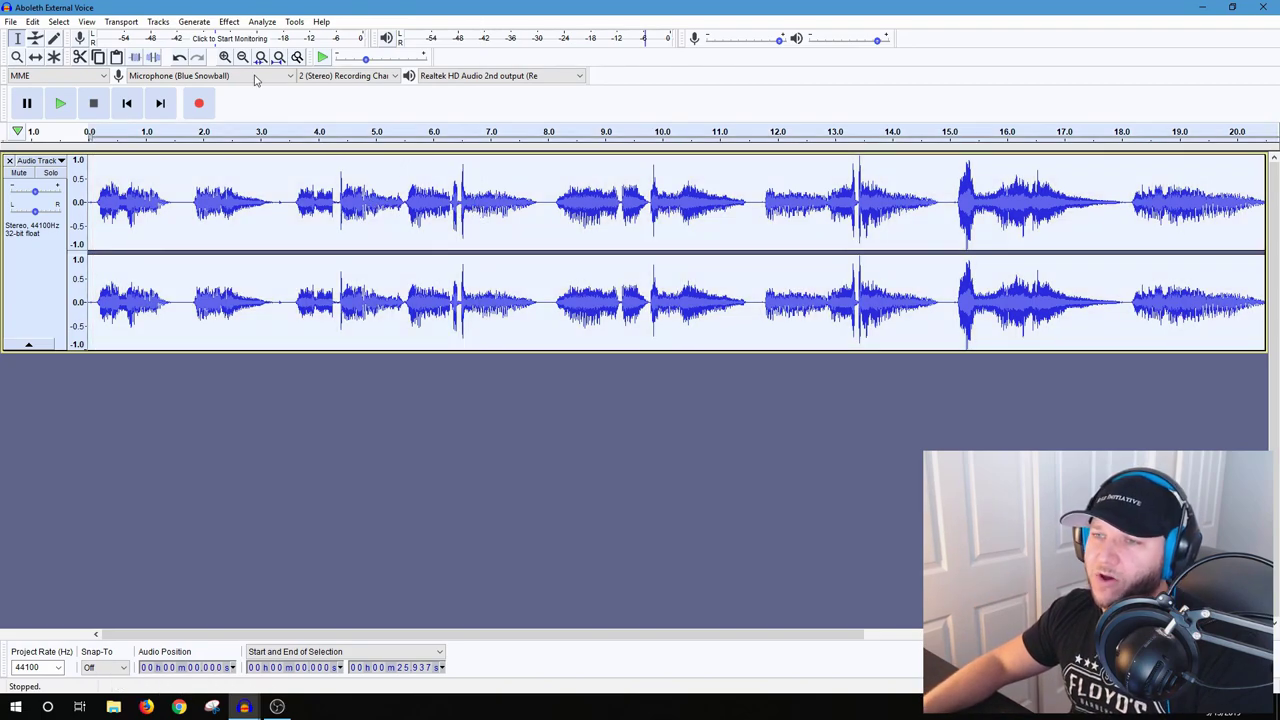
left_click(229, 21)
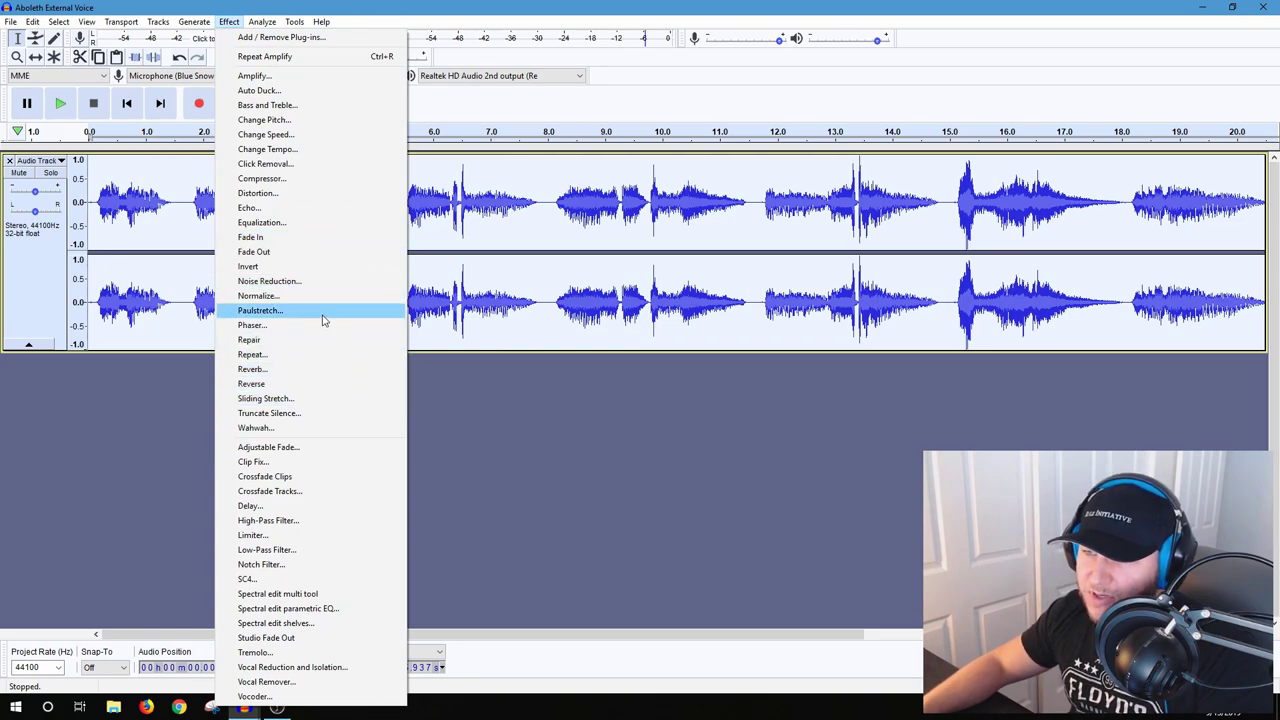
left_click(305, 124)
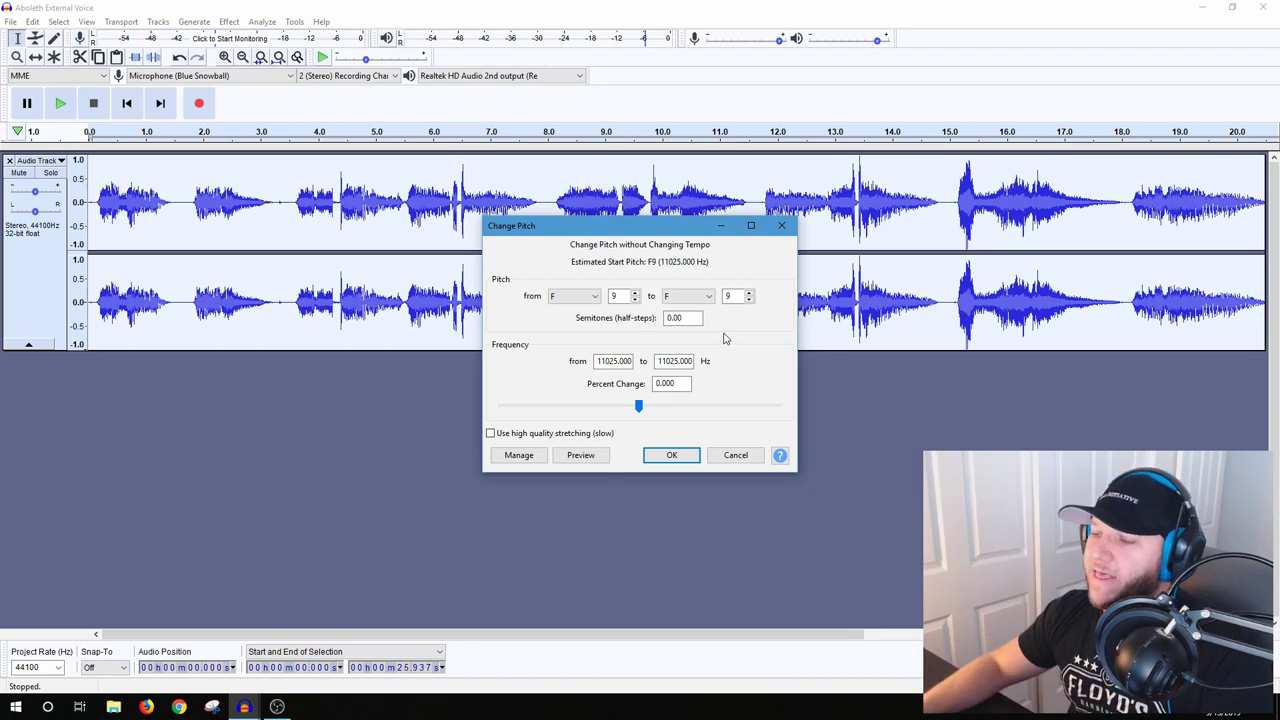
left_click(590, 457)
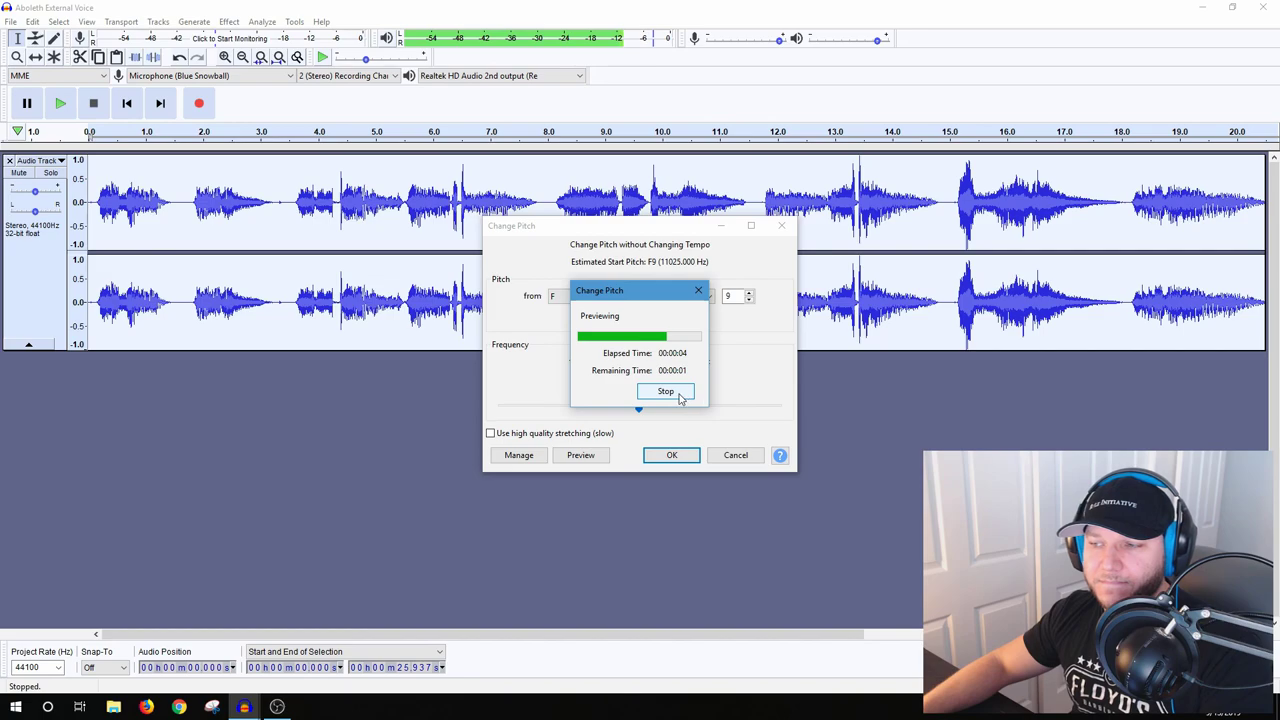
left_click(672, 455)
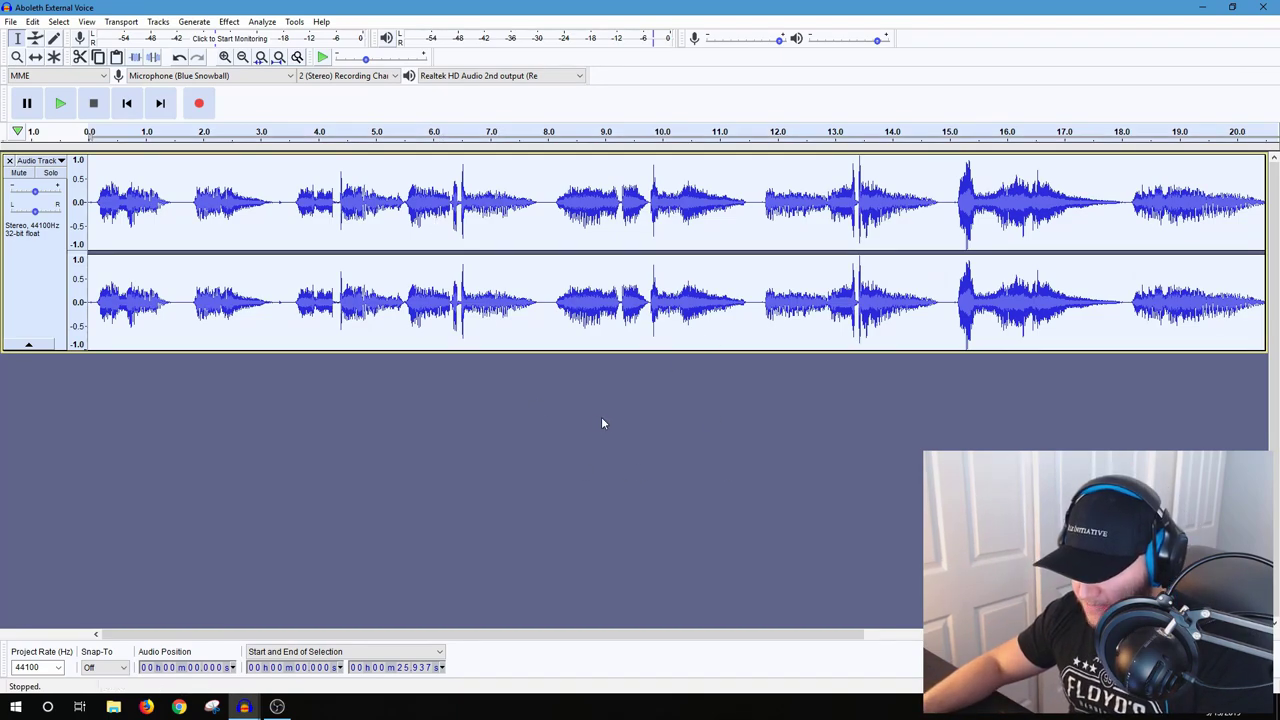
- Preview and apply Change Speed to the whole track with a speed multiplier of 0.800
left_click(552, 210)
key("ctrl+a")
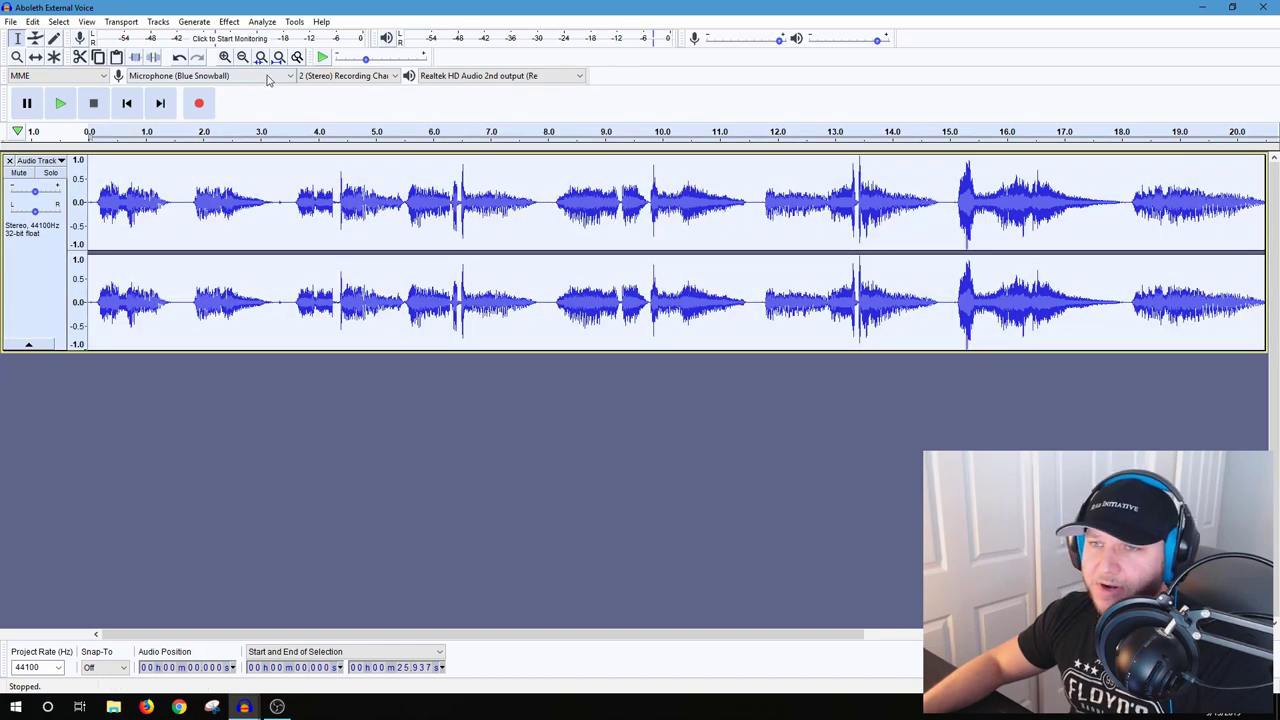
left_click(230, 22)
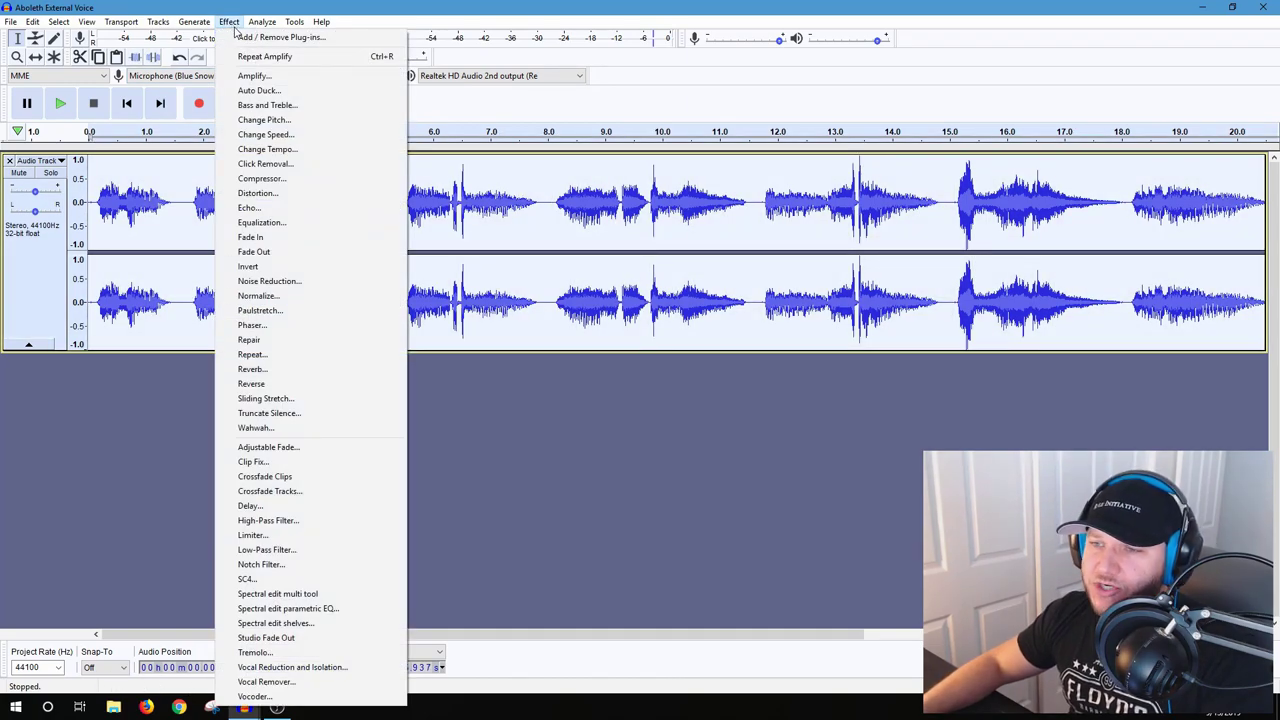
left_click(305, 136)
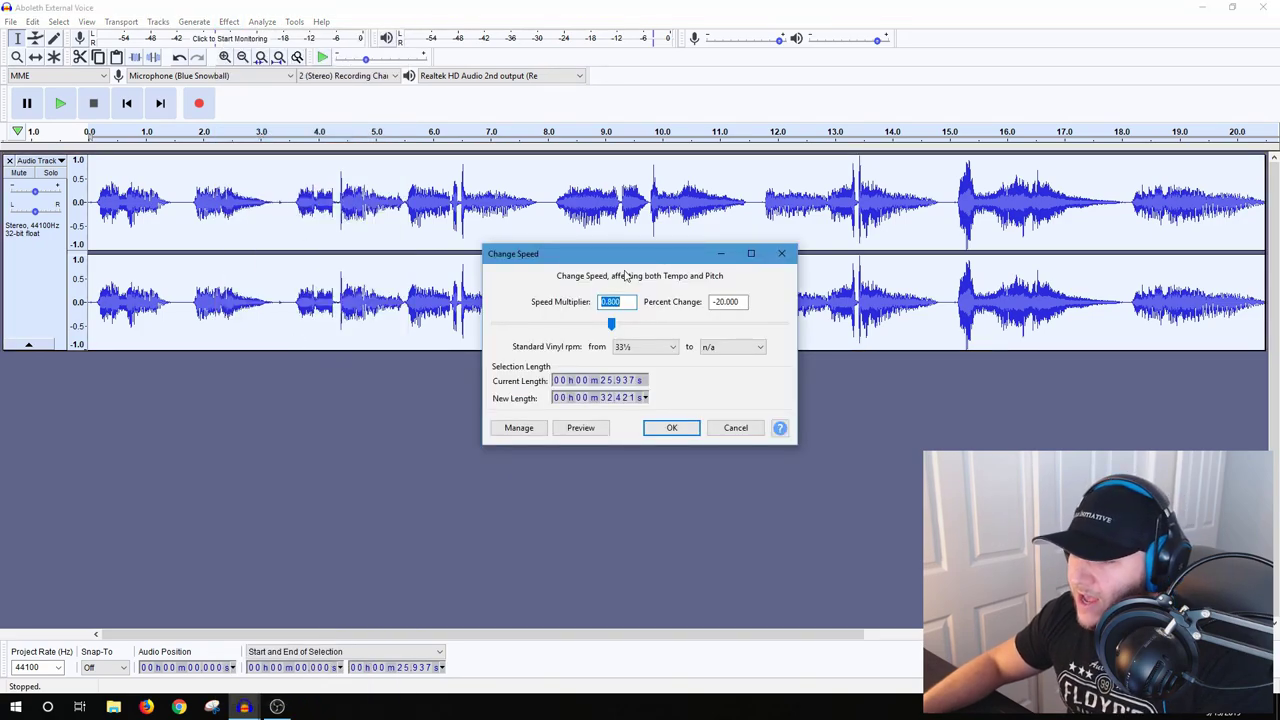
left_click(629, 302)
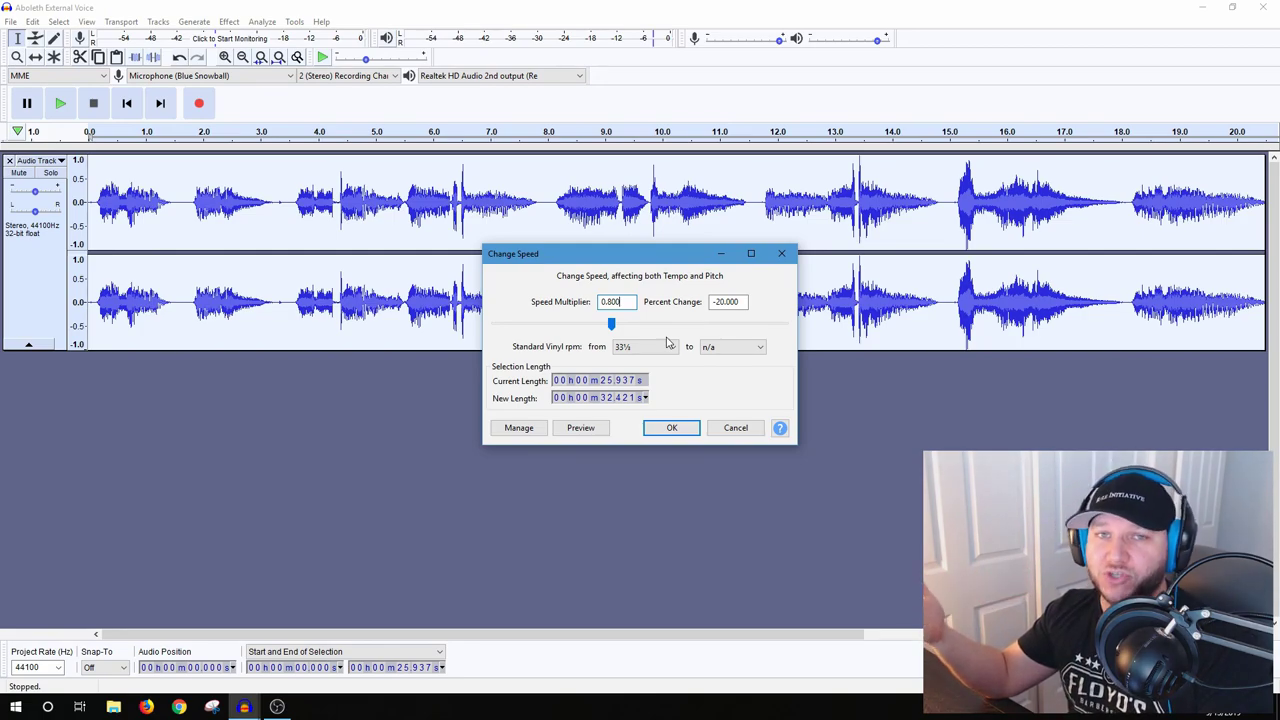
left_click(581, 428)
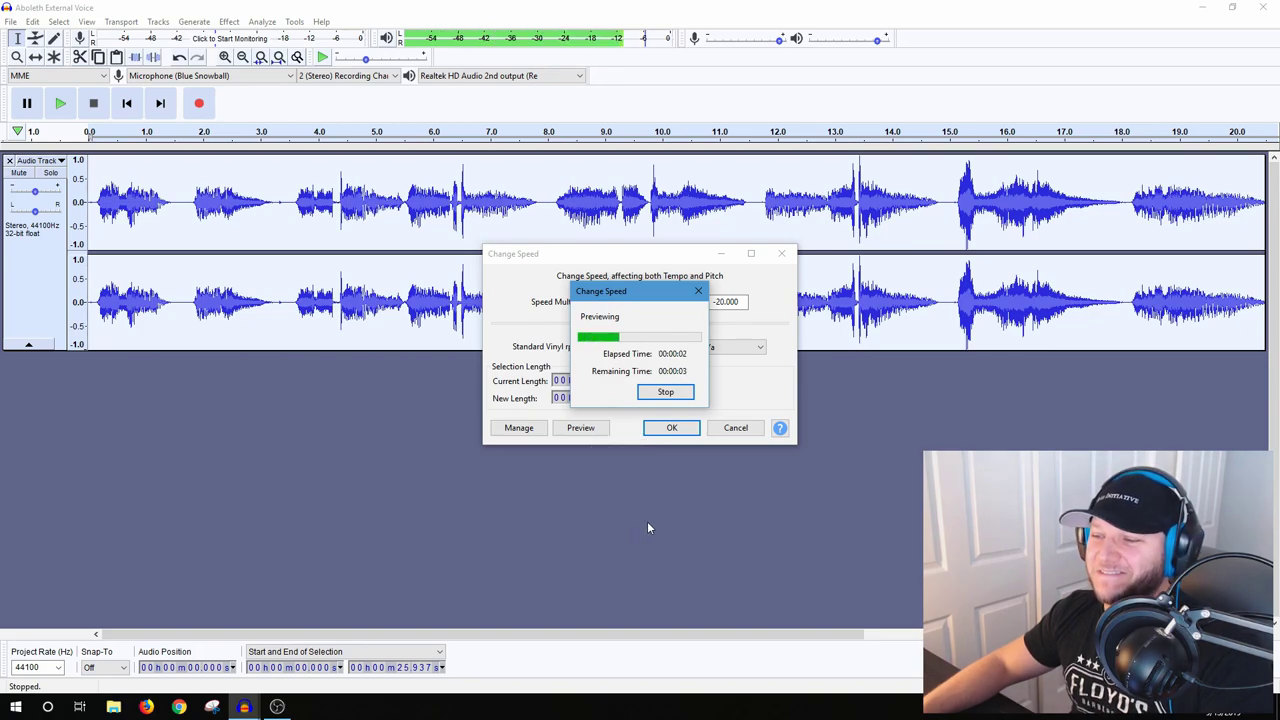
left_click(684, 396)
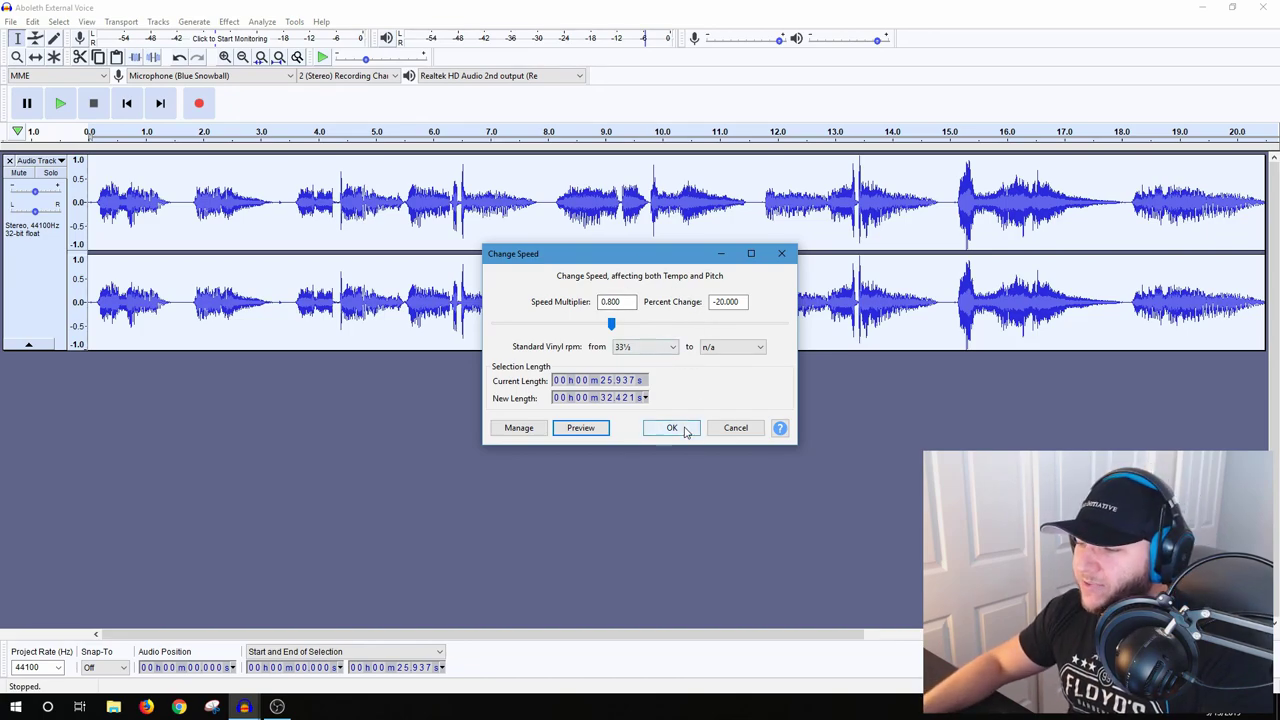
left_click(672, 428)
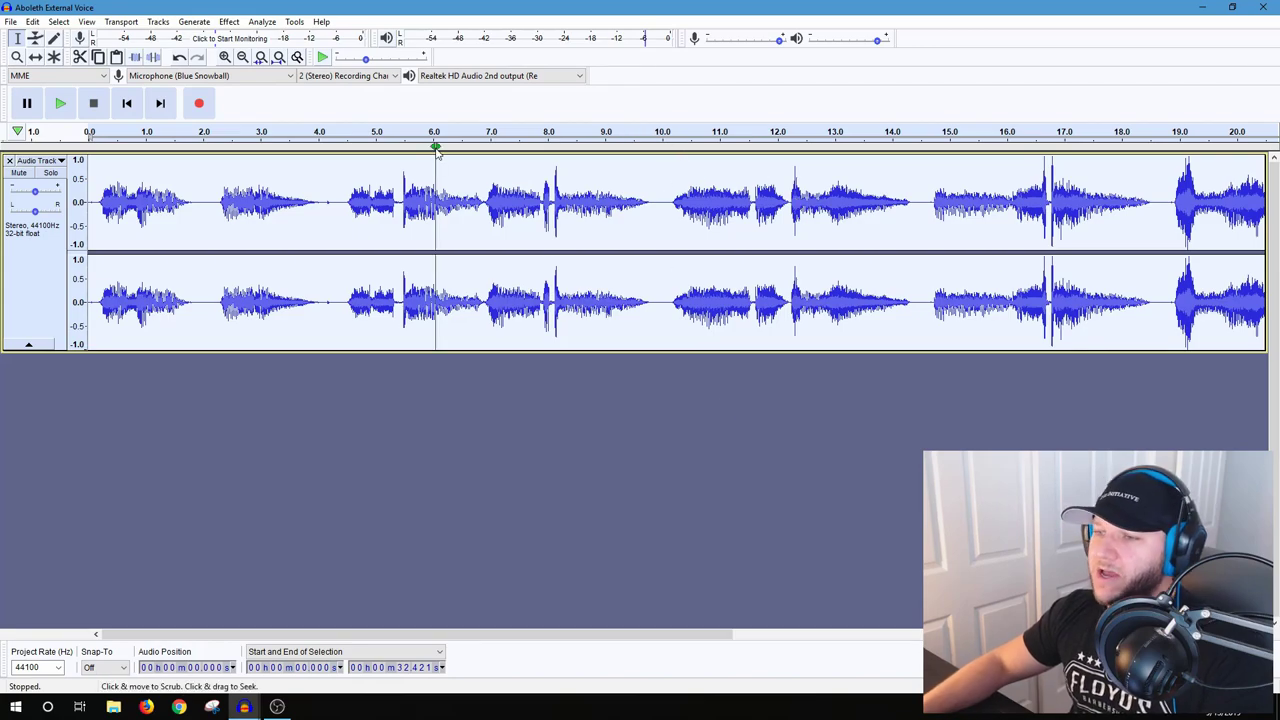
- Play the slowed recording from about 9.973 s, and return the cursor to about 0.104 s
left_click(660, 181)
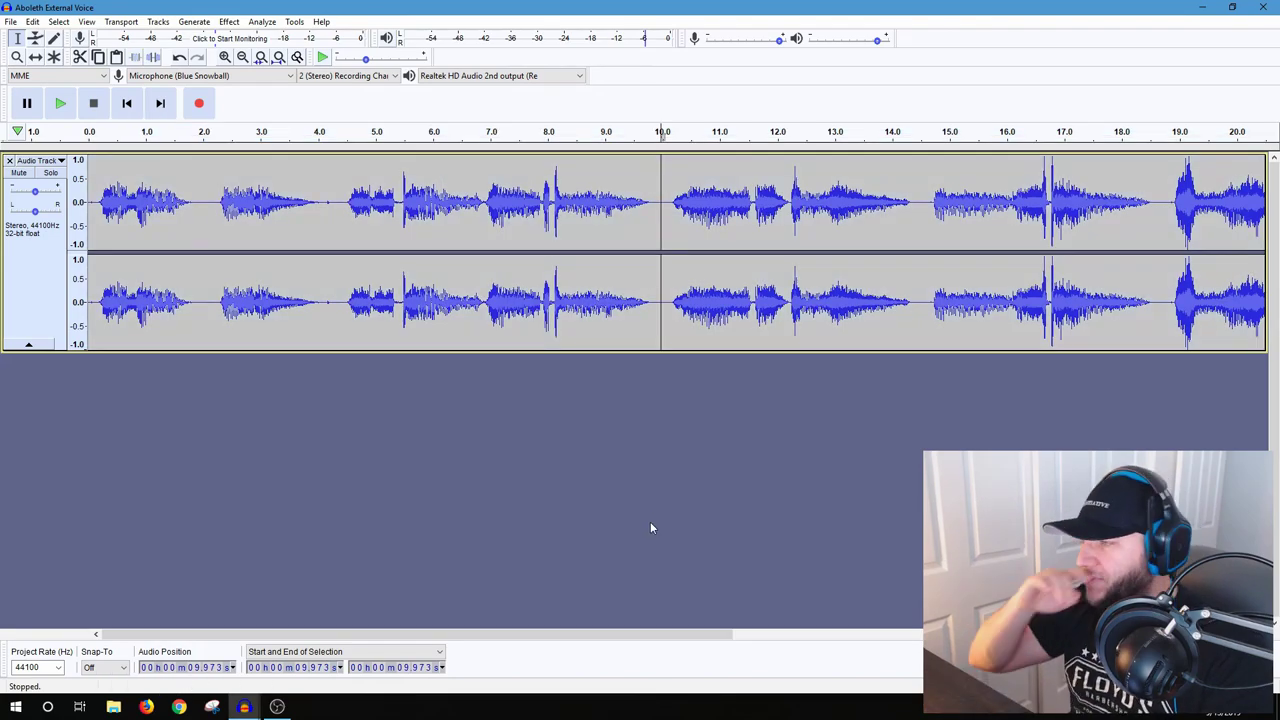
left_click(60, 103)
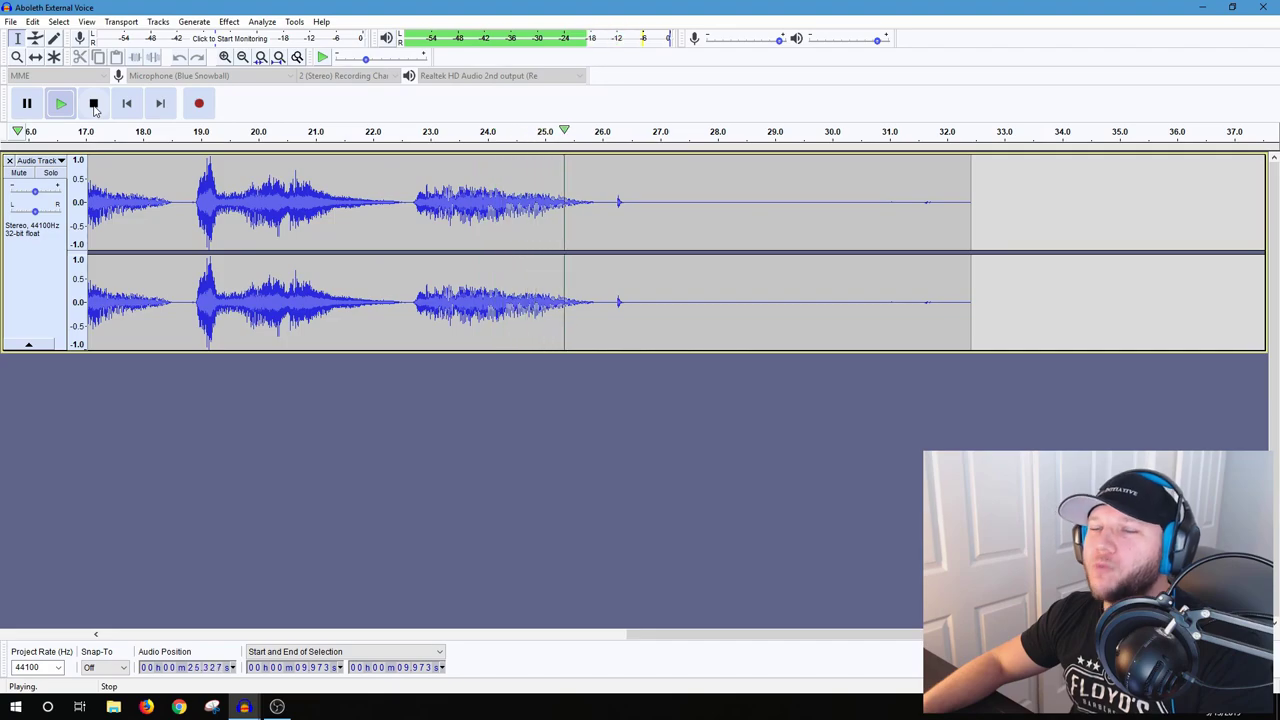
left_click(94, 104)
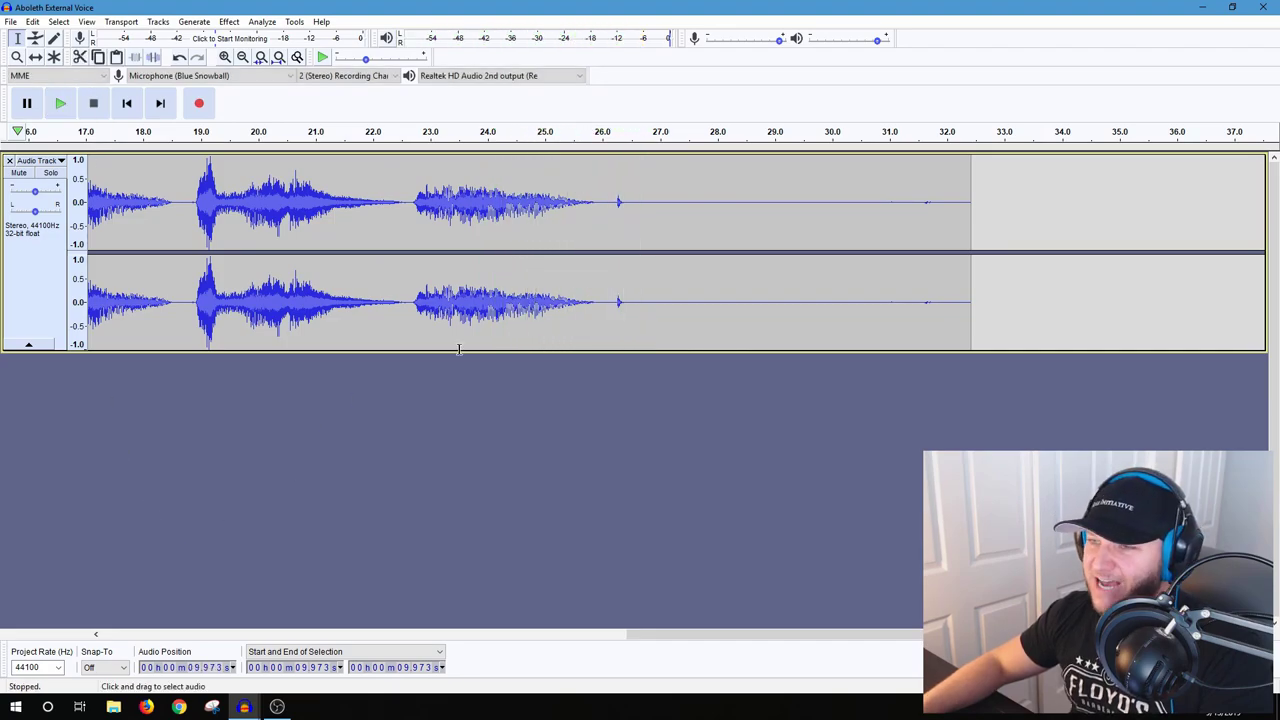
left_click_drag(670, 637, 120, 614)
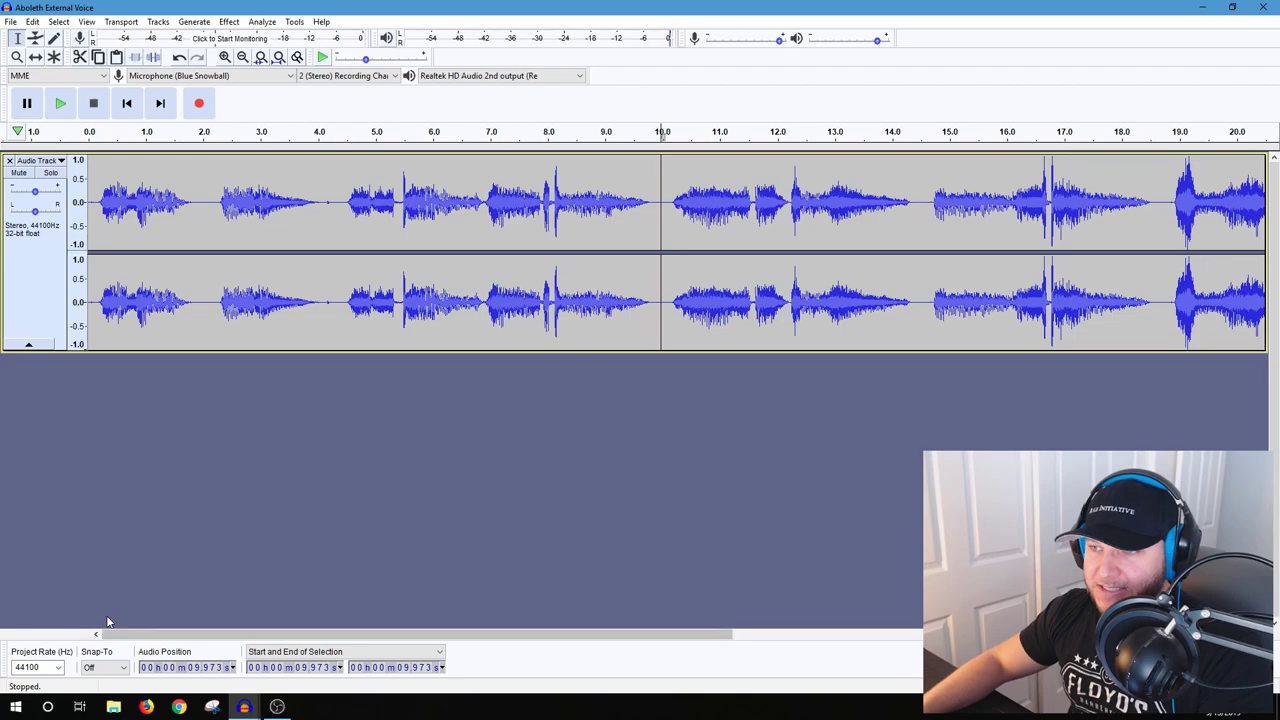
left_click(96, 180)
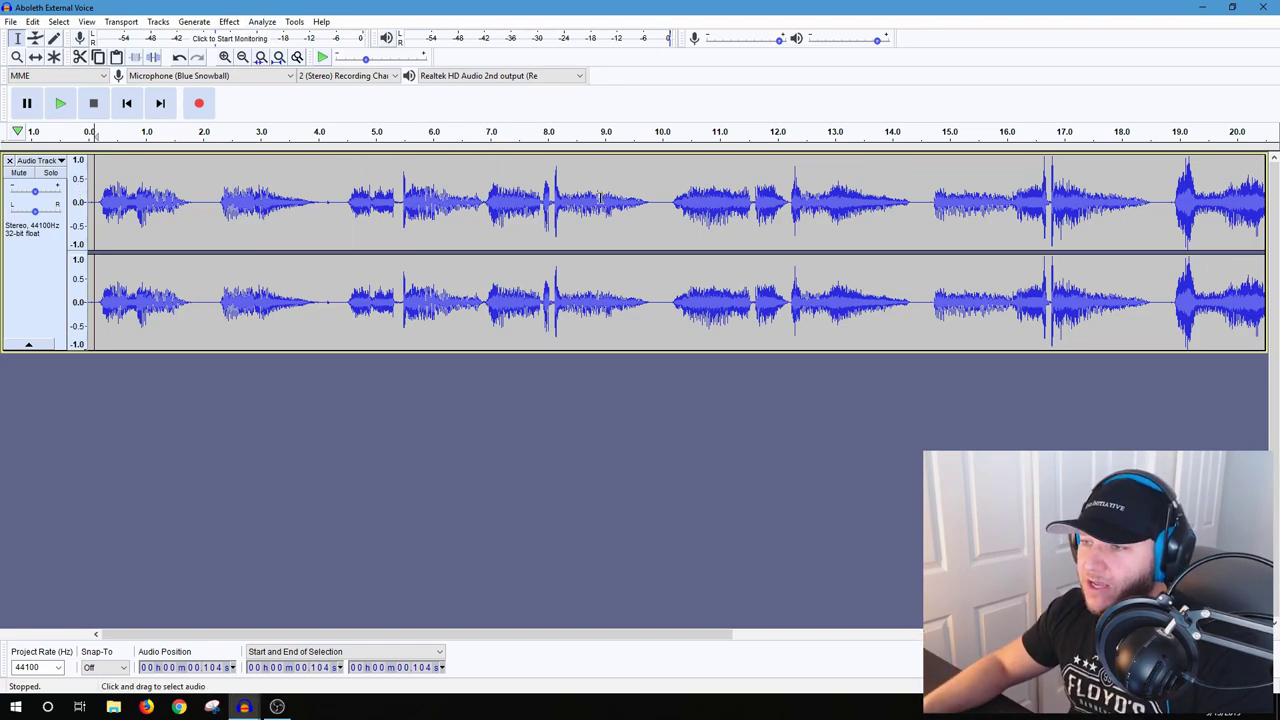
- Preview the Phaser effect on the whole track with 2 stages, Dry/Wet 128 and 3.0 dB output gain, without applying it
key("ctrl+a")
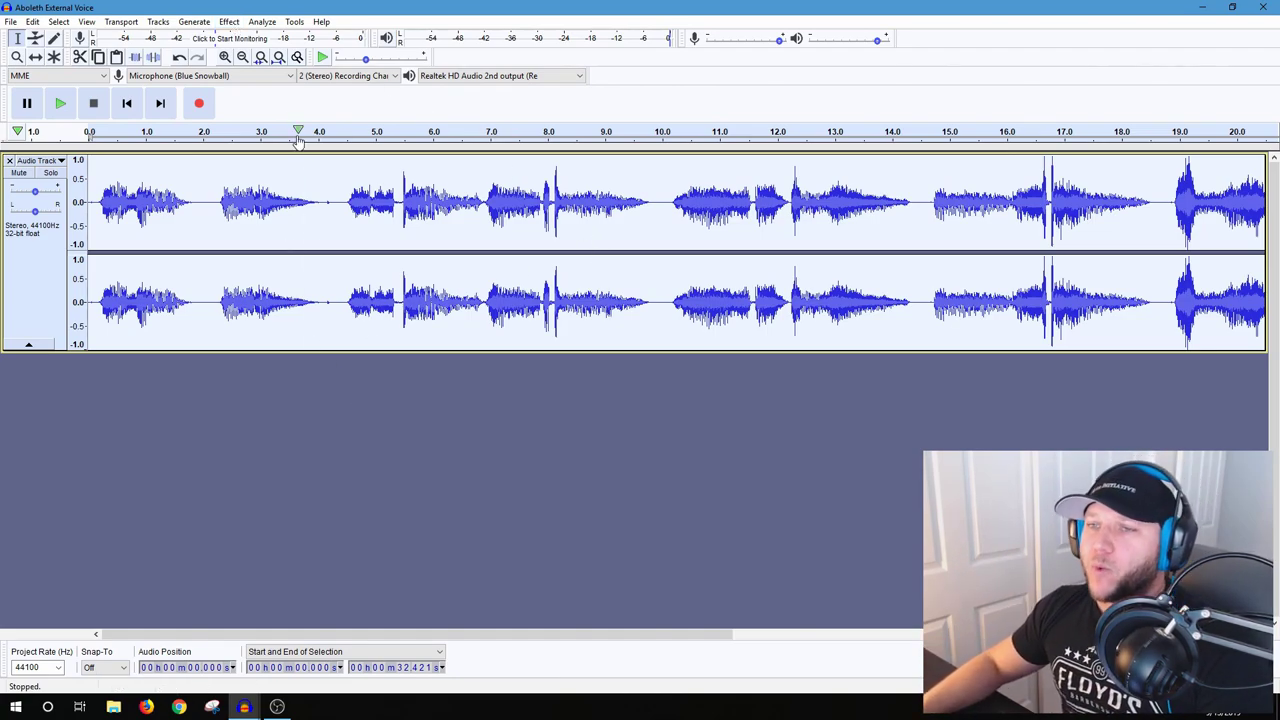
left_click(229, 22)
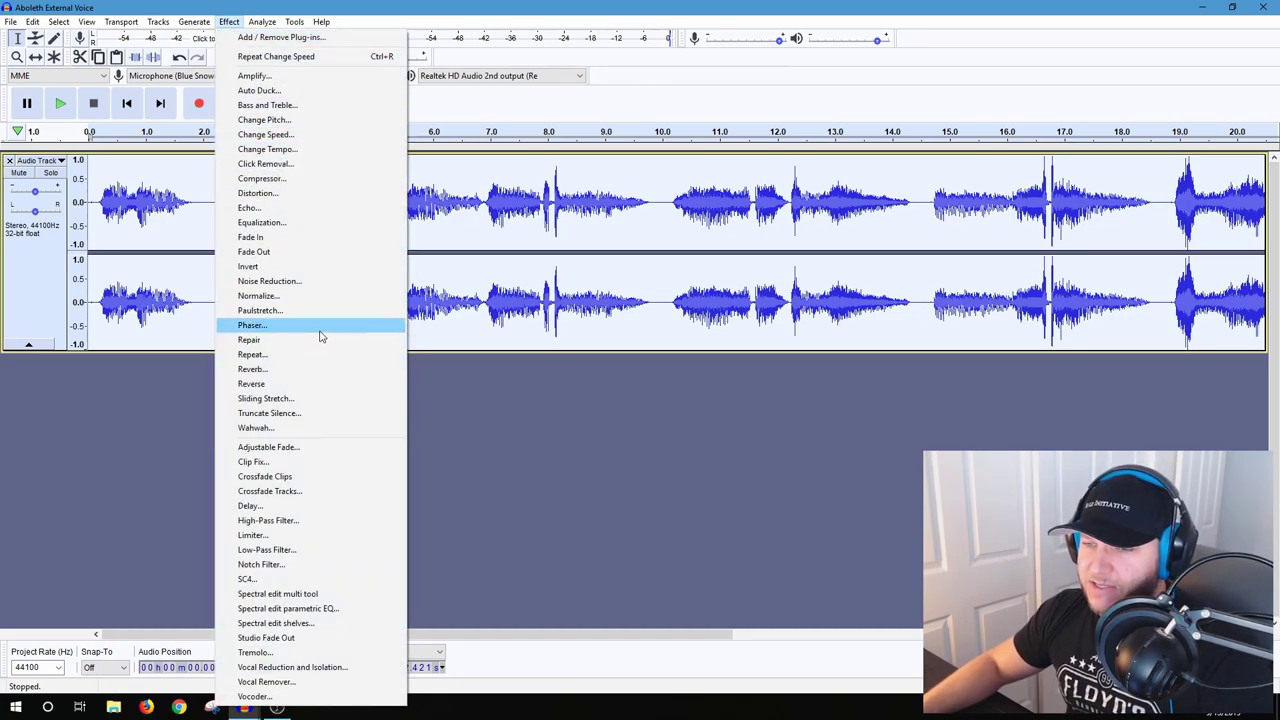
left_click(274, 326)
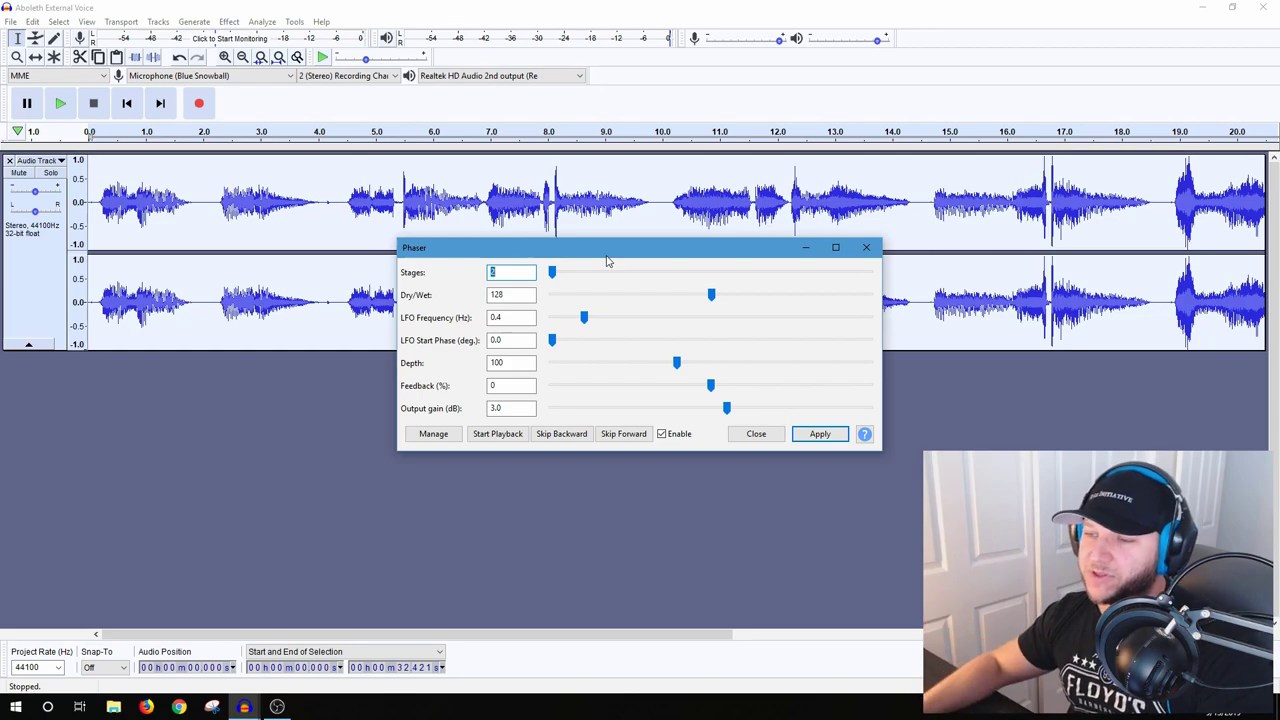
left_click(443, 436)
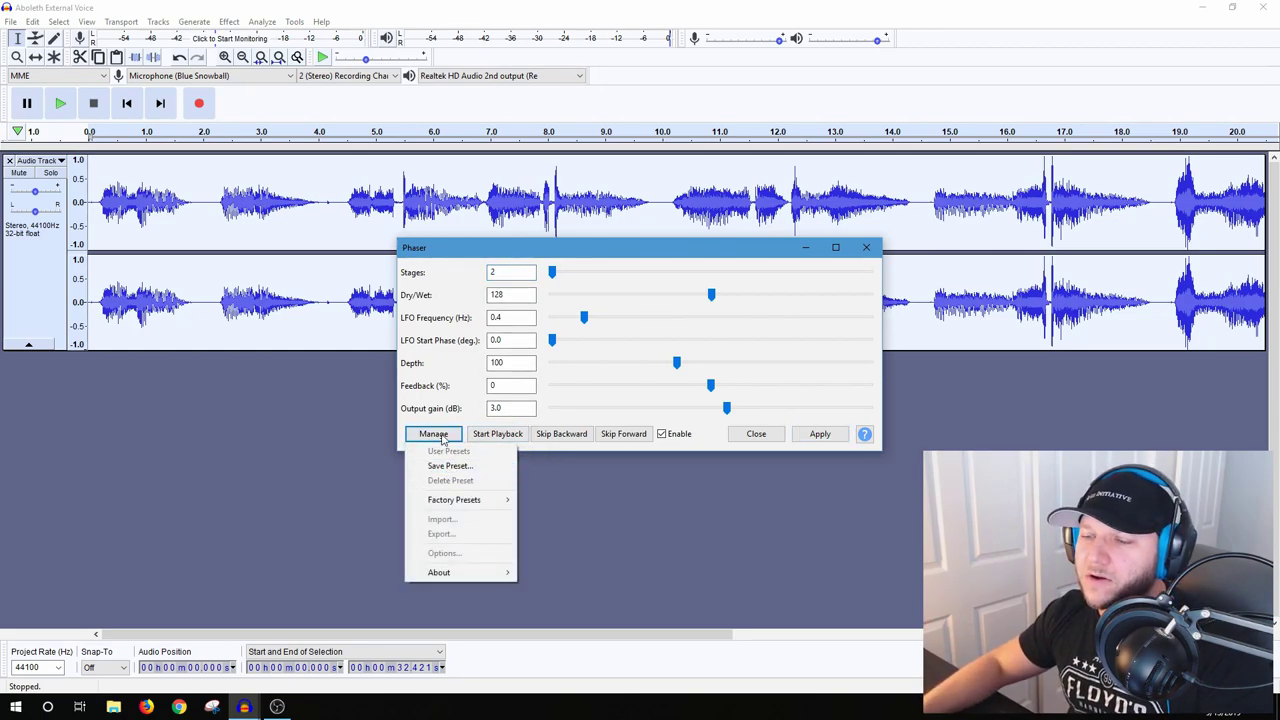
left_click(509, 438)
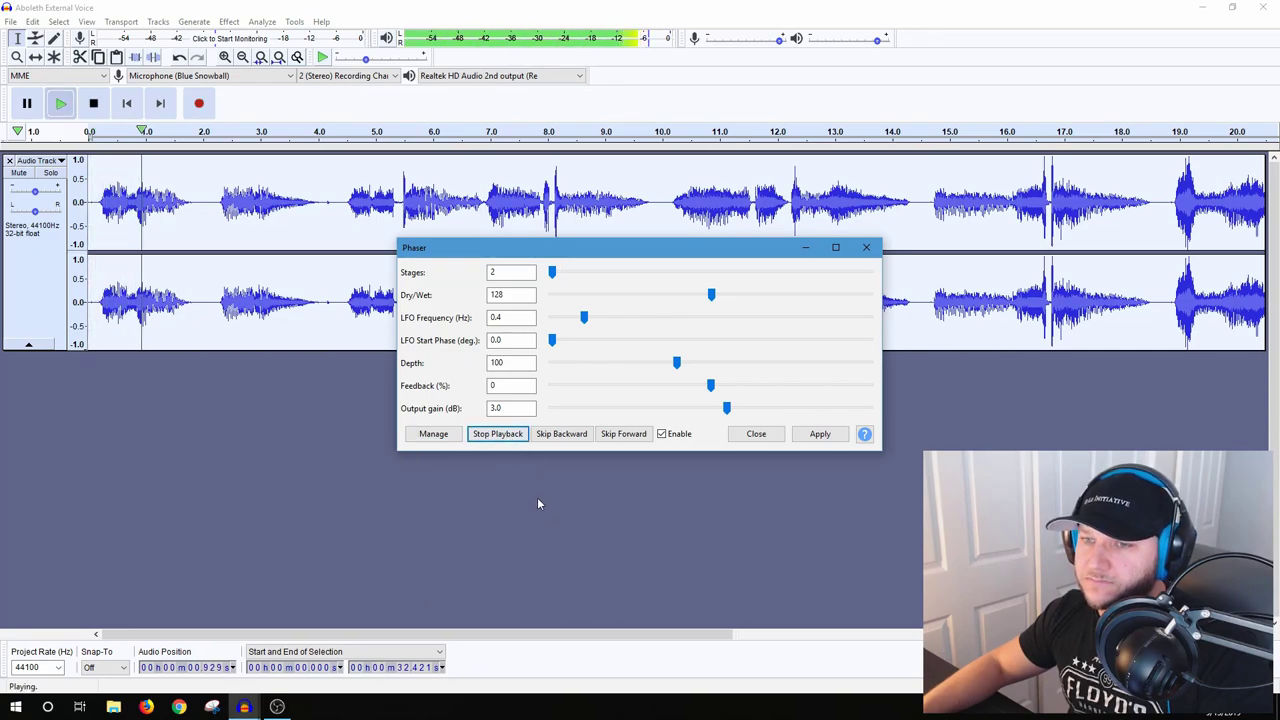
left_click(756, 436)
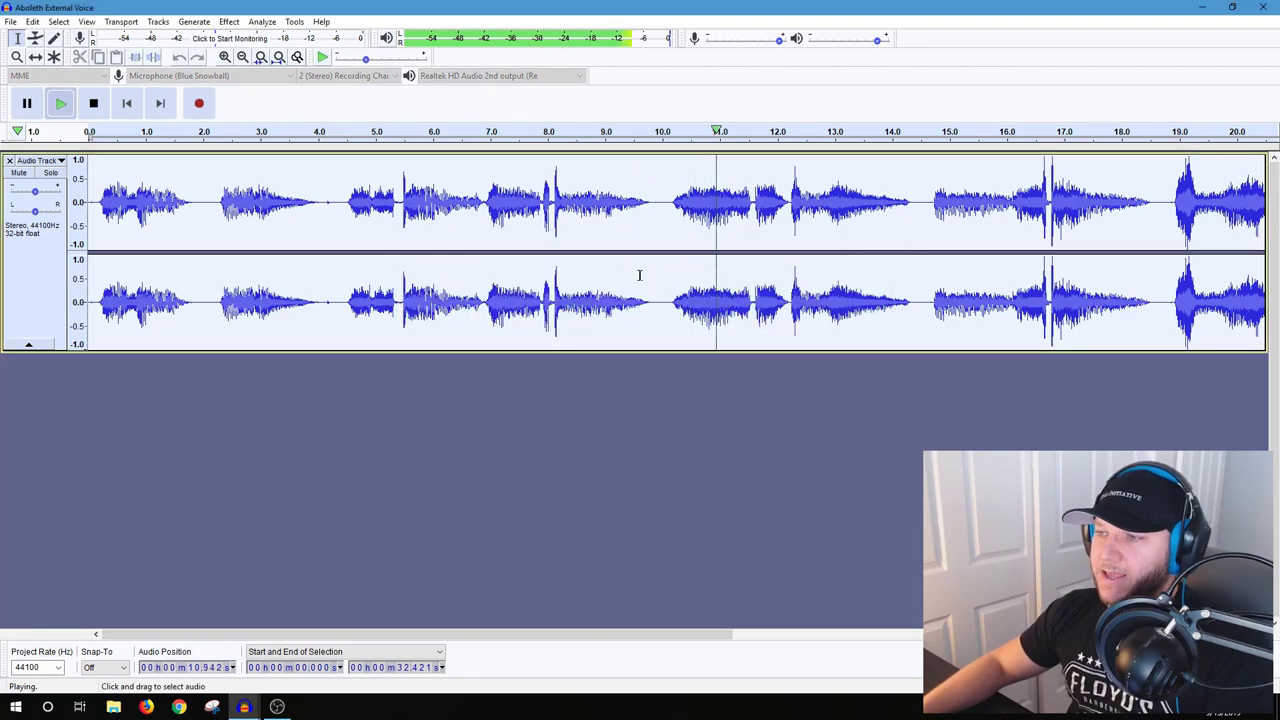
key("space")
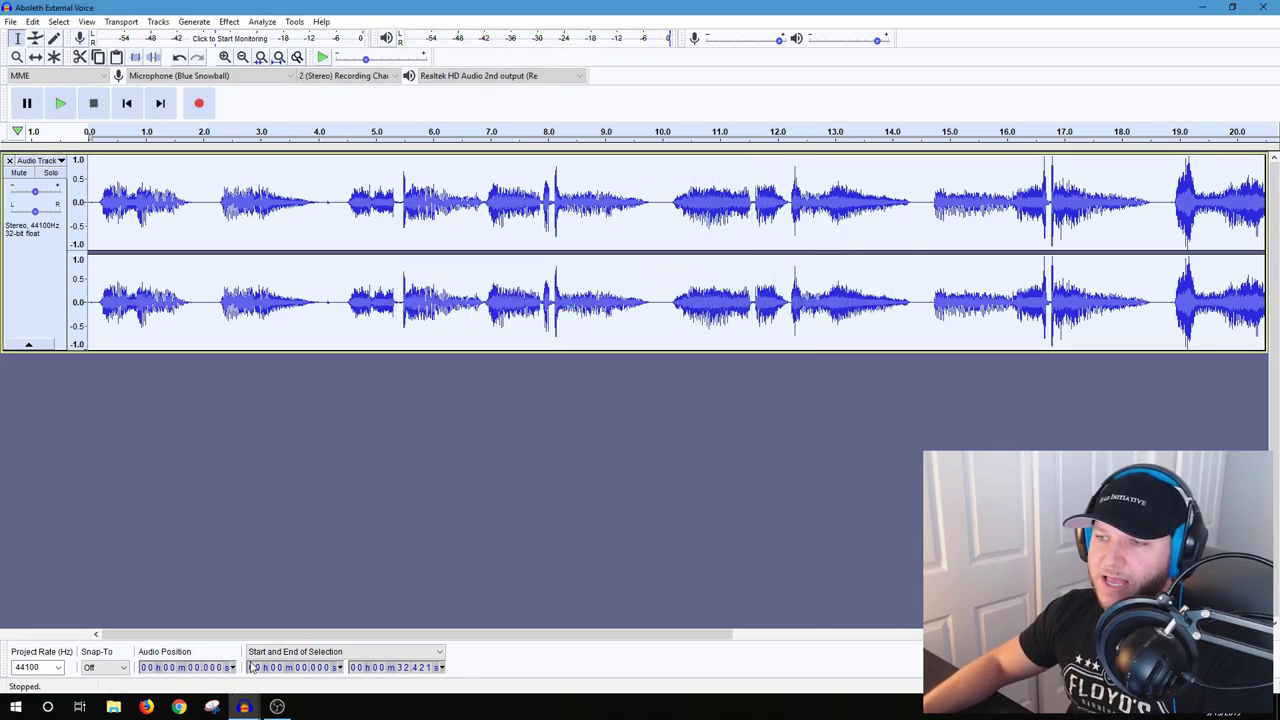
- Play the start of the slowed track from about 0.104 s without the Phaser effect to compare the sound
left_click(523, 483)
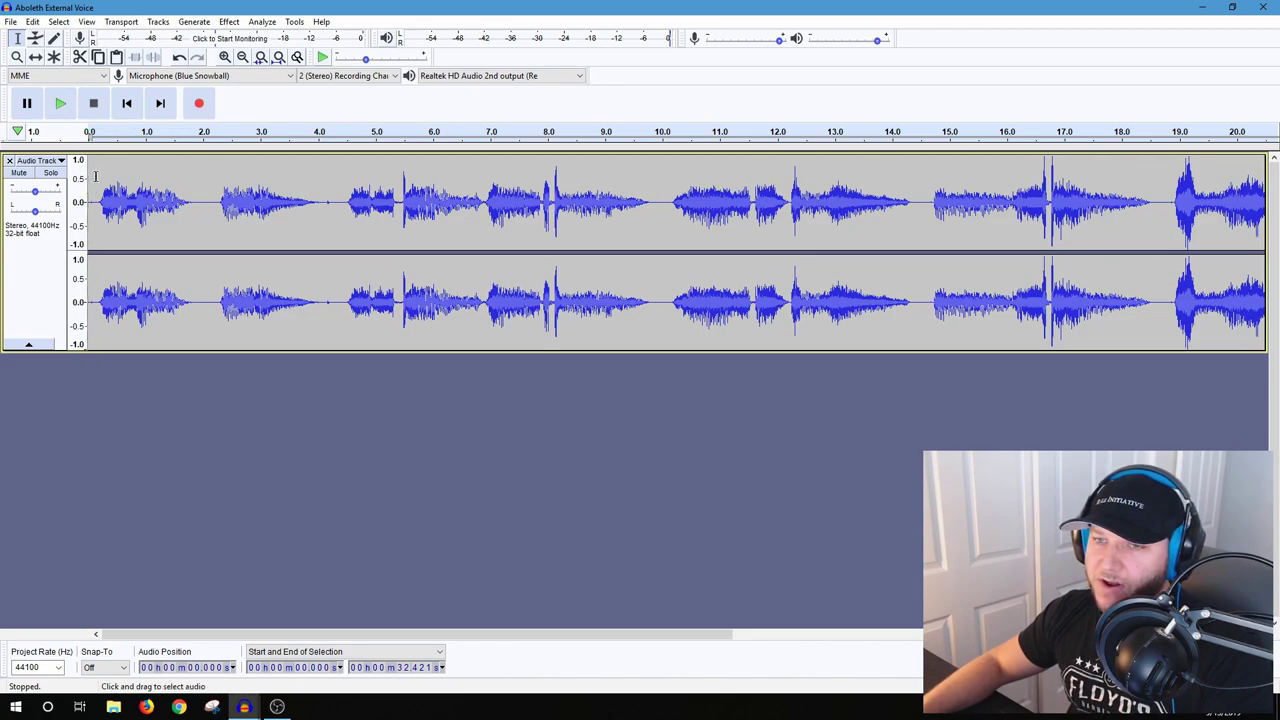
left_click(95, 131)
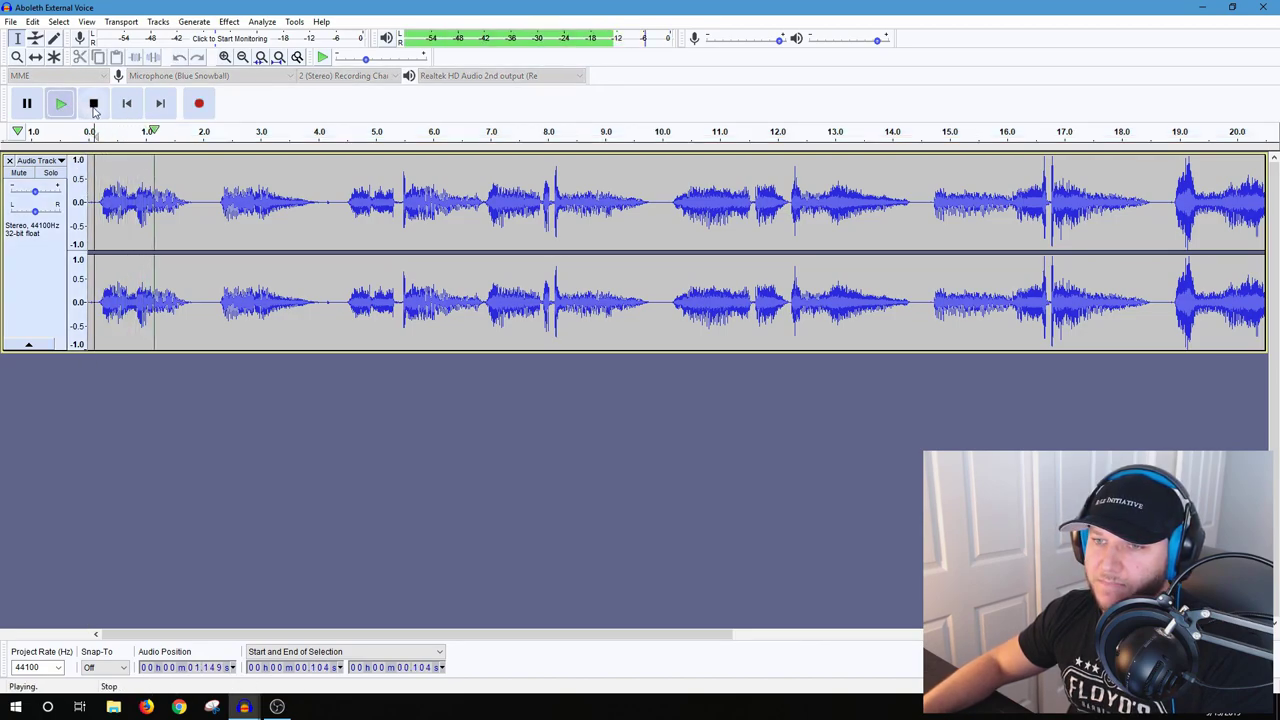
left_click(94, 108)
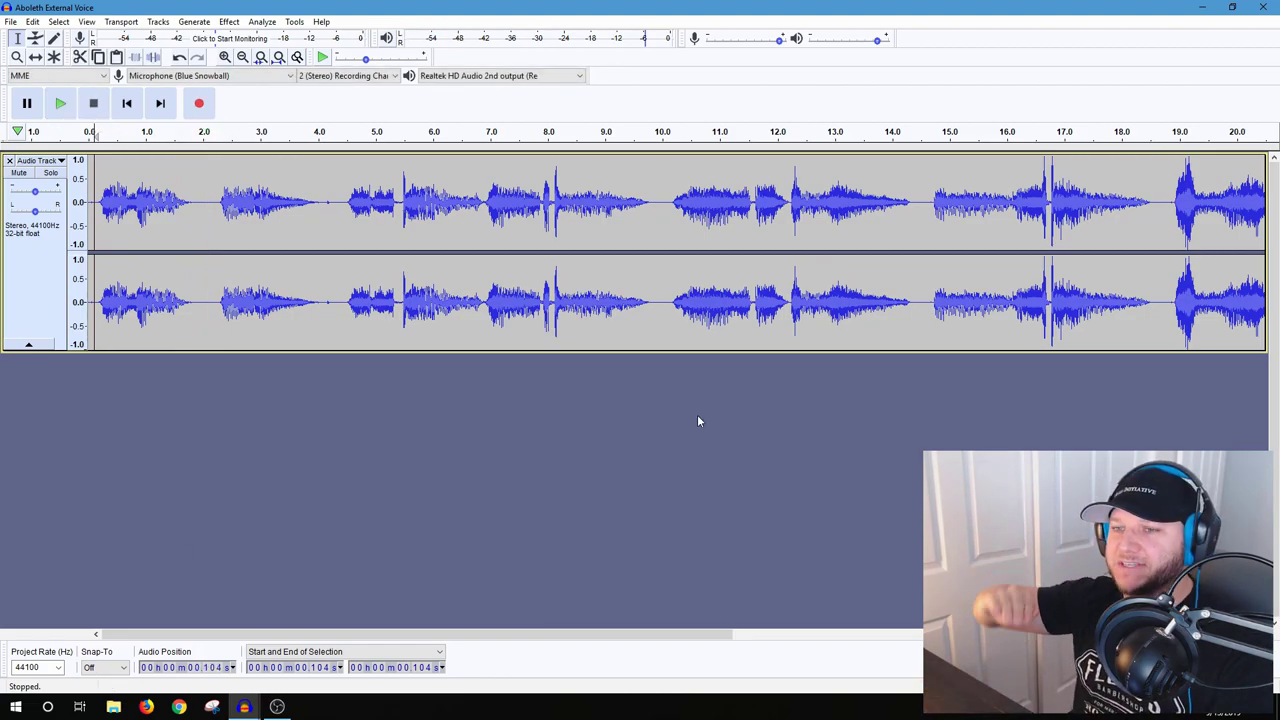
- Apply the Phaser effect to the whole track with 2 stages, Dry/Wet 128 and 3.0 dB output gain, and close its settings
key("ctrl+a")
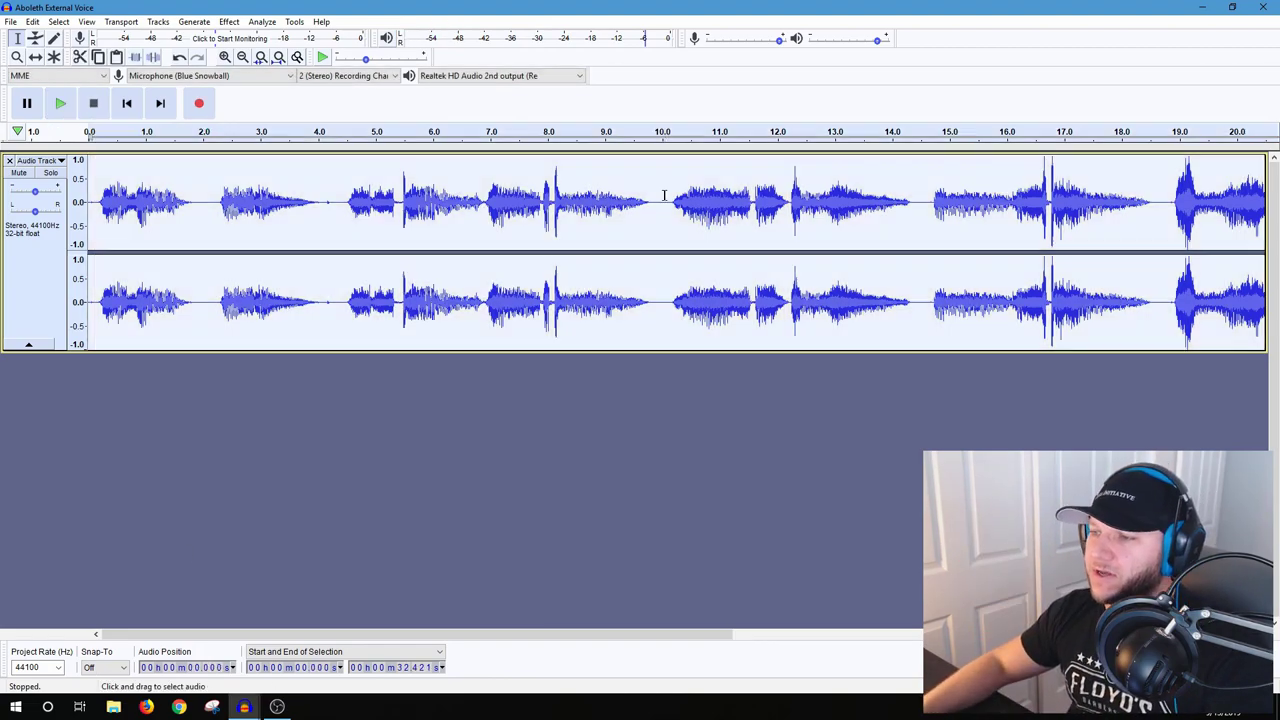
left_click(226, 22)
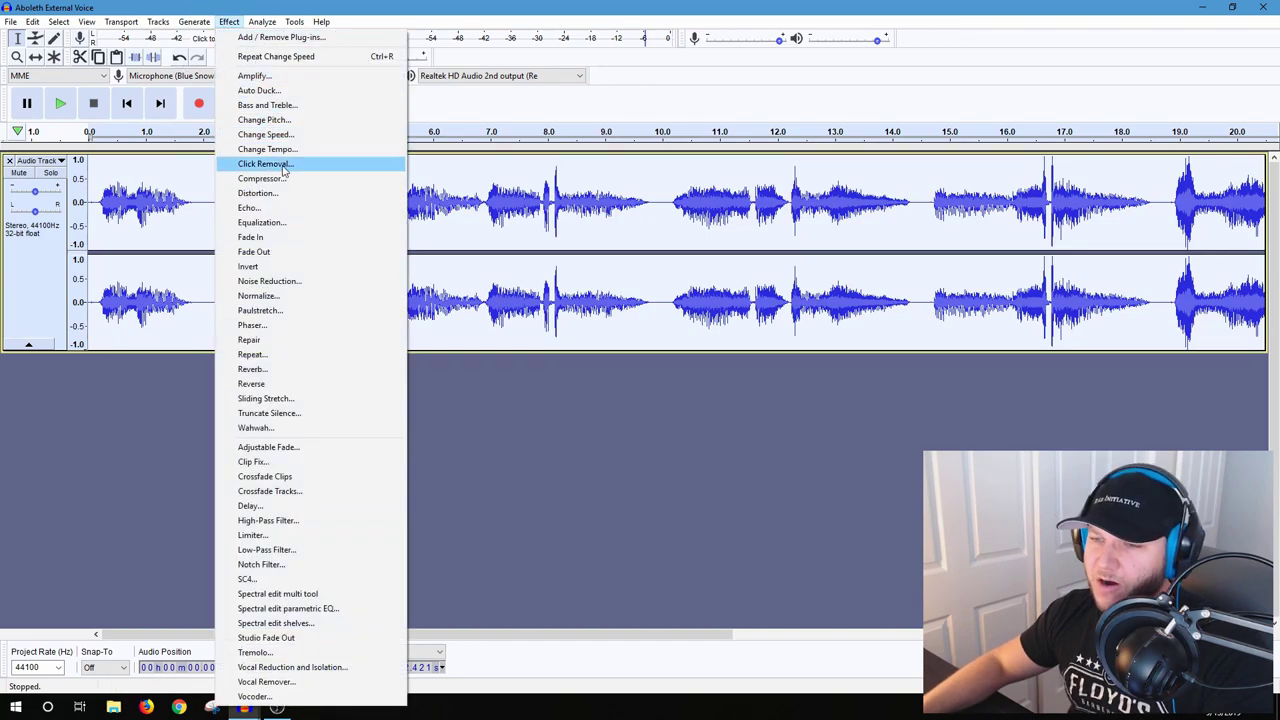
left_click(281, 330)
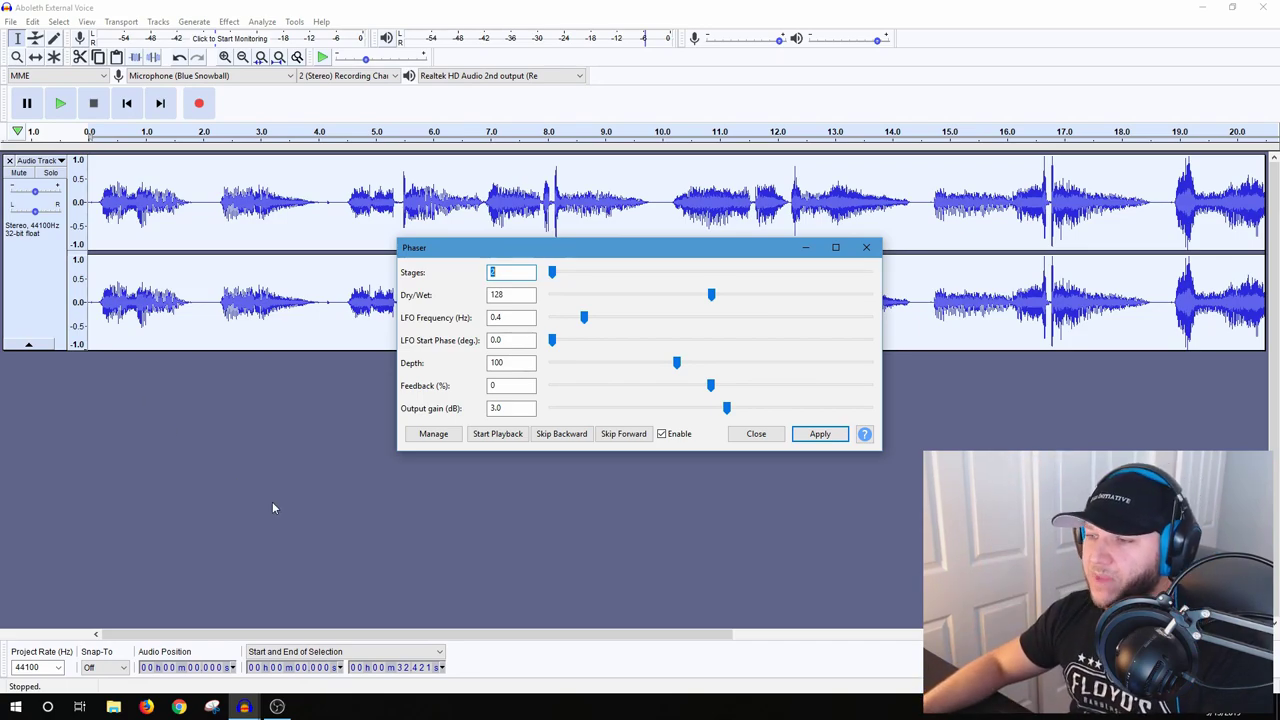
left_click(826, 436)
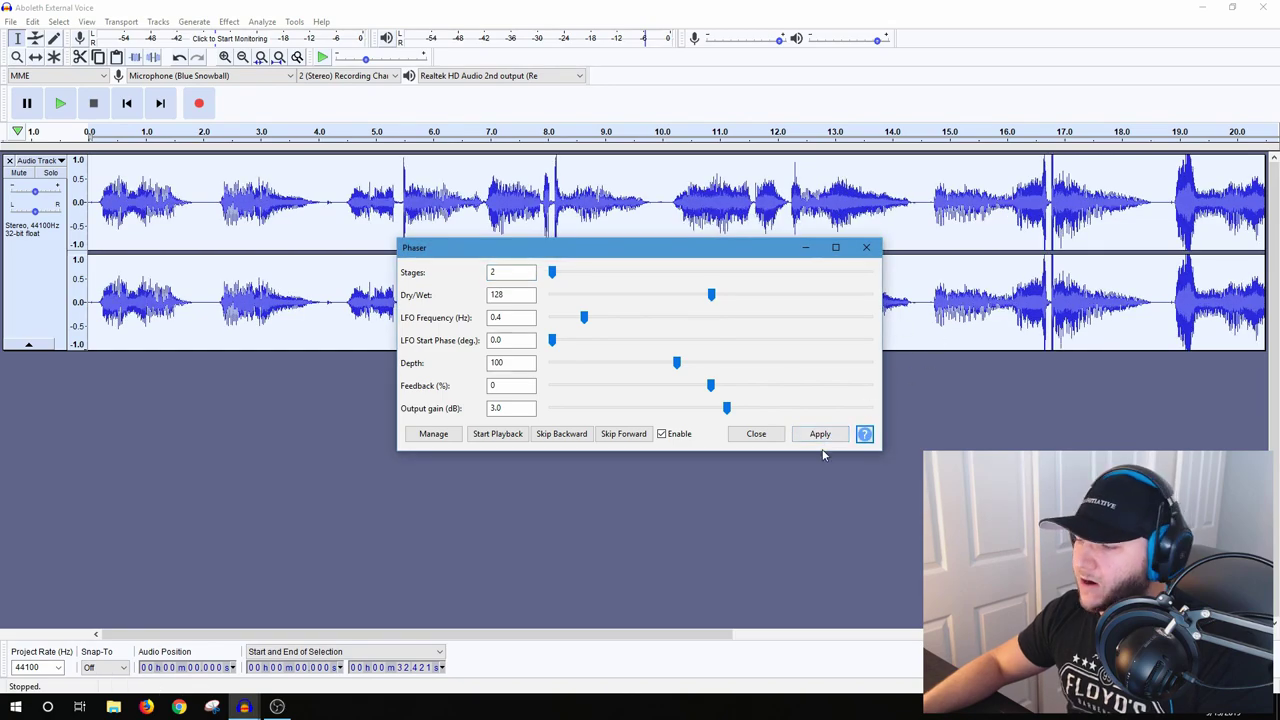
left_click(766, 436)
- Play the phased recording from about 10.159 s, and return the cursor to about 0.163 s
left_click(673, 300)
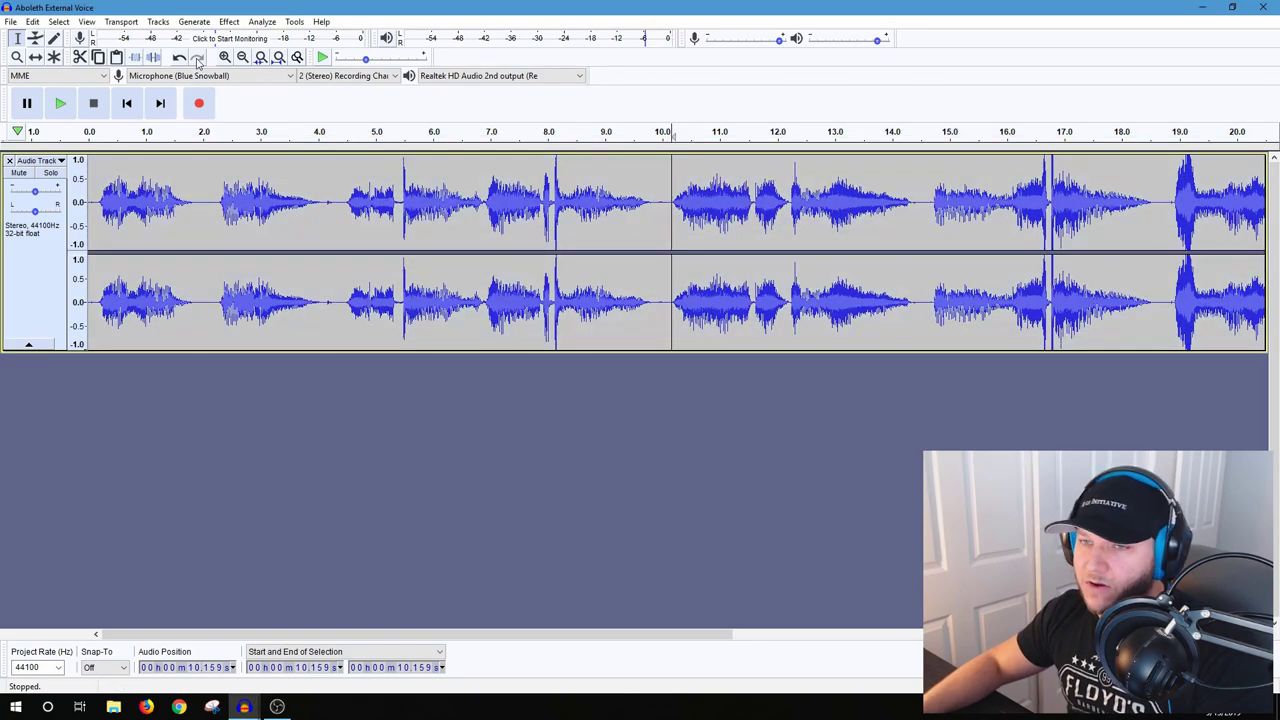
key("space")
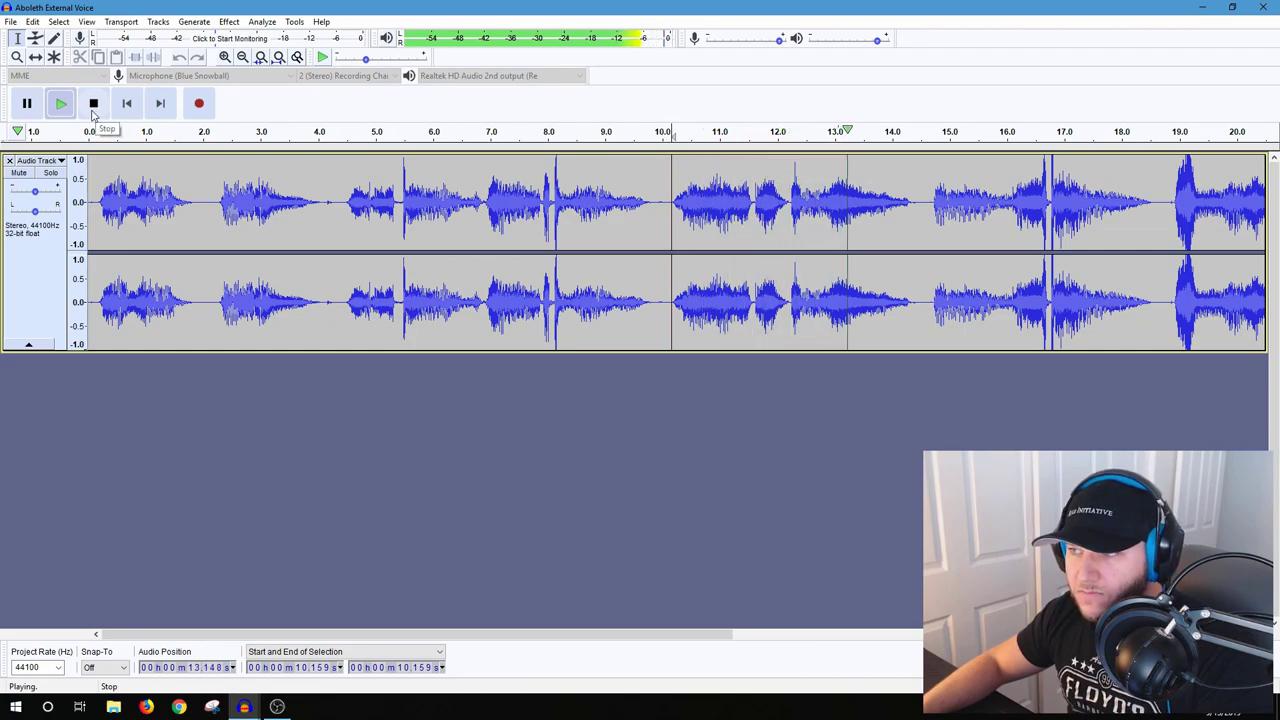
left_click(92, 112)
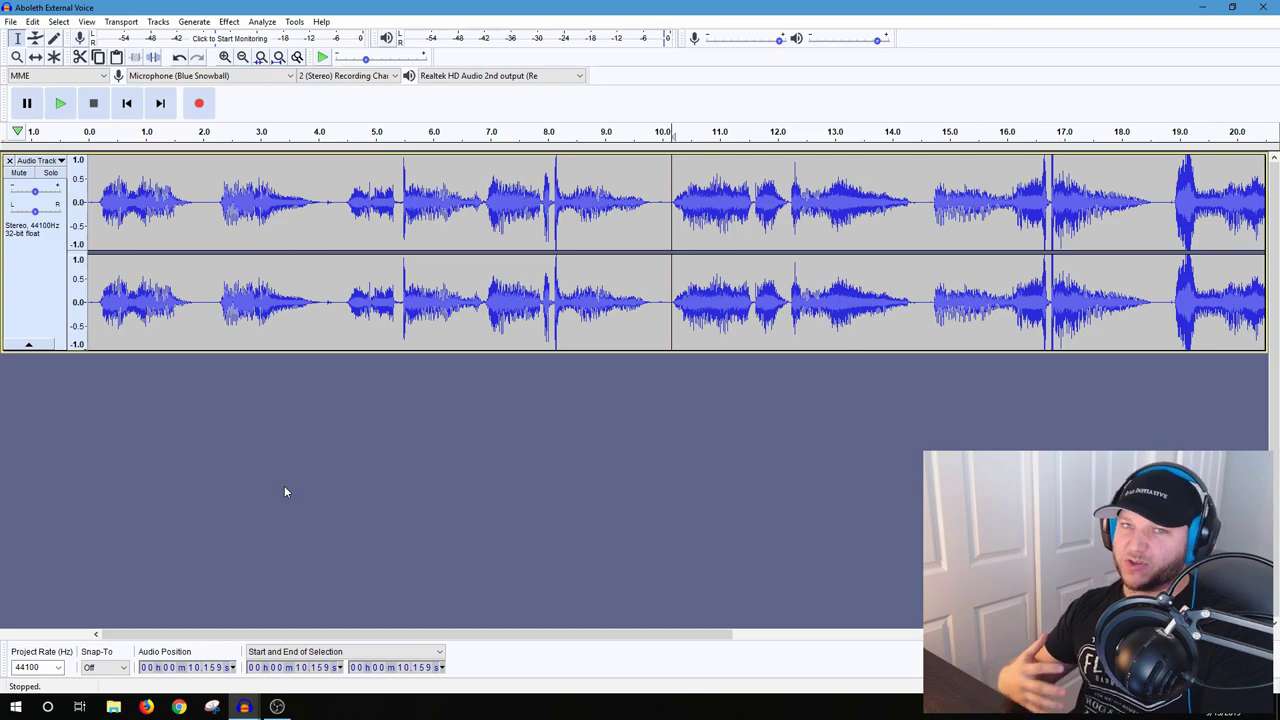
left_click(98, 172)
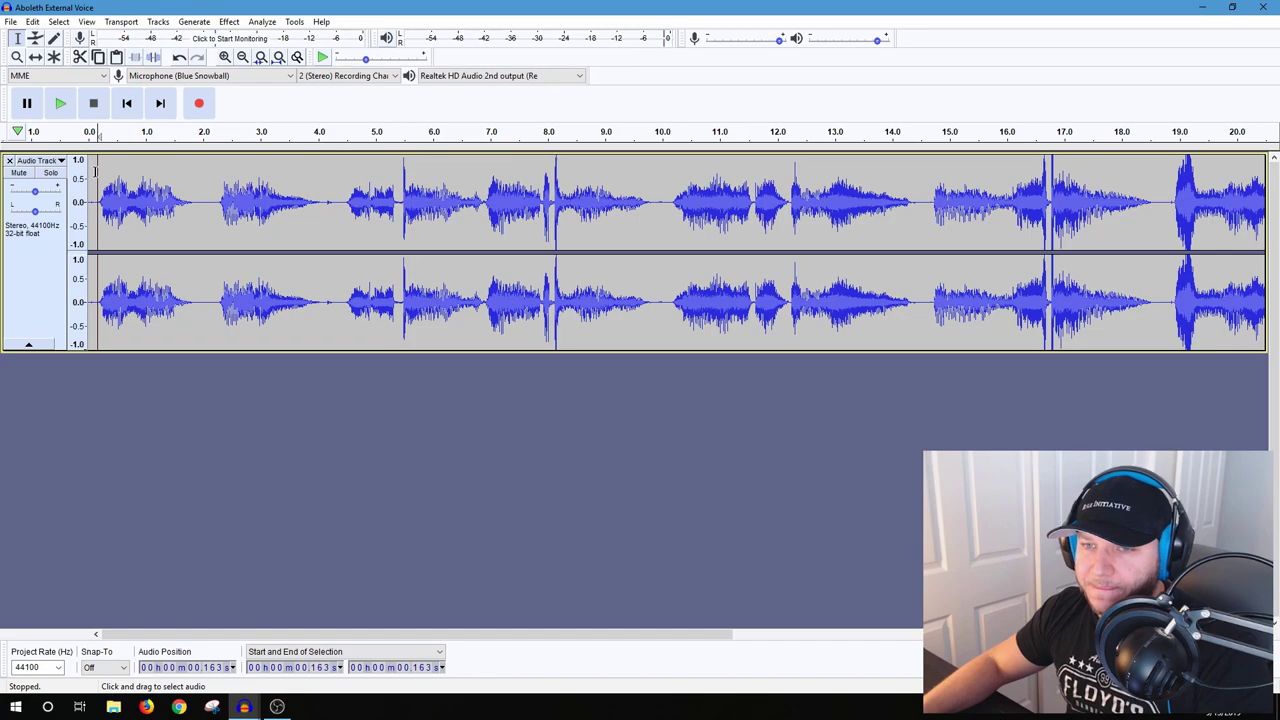
- Open the Echo effect for the whole track and preview it with a 1-second delay and a decay factor of 0.05
key("ctrl+a")
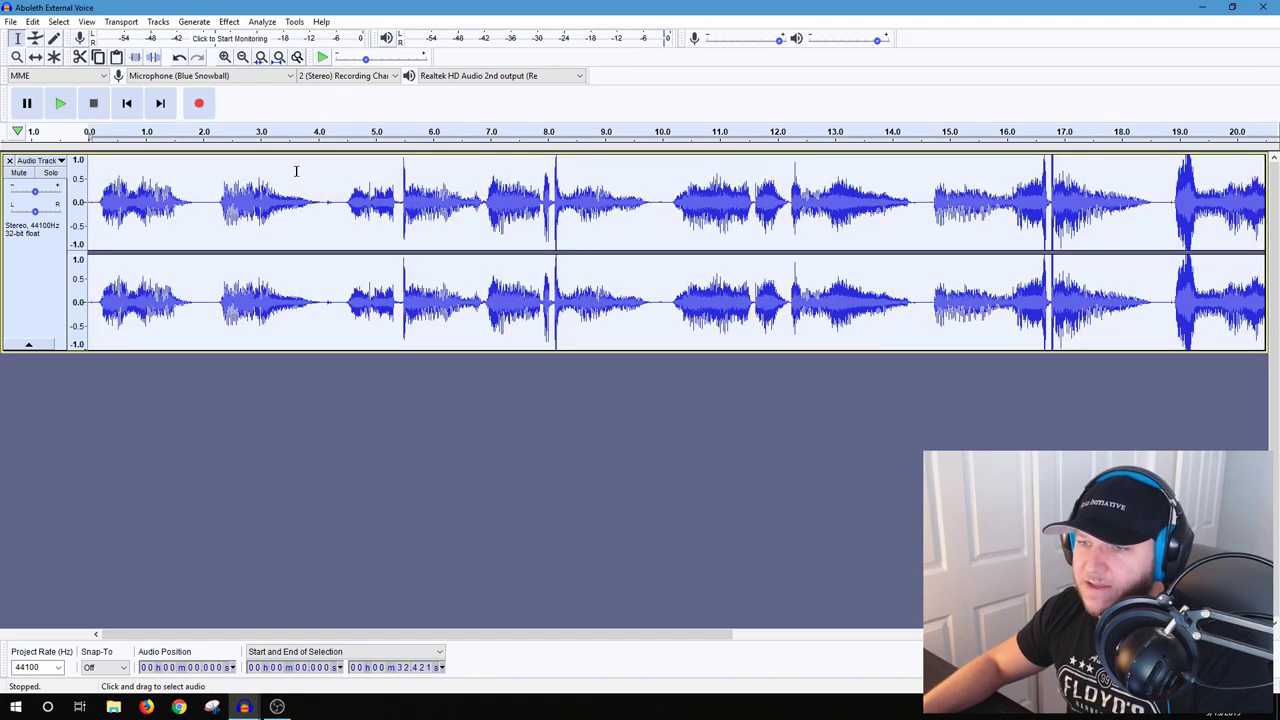
left_click(230, 22)
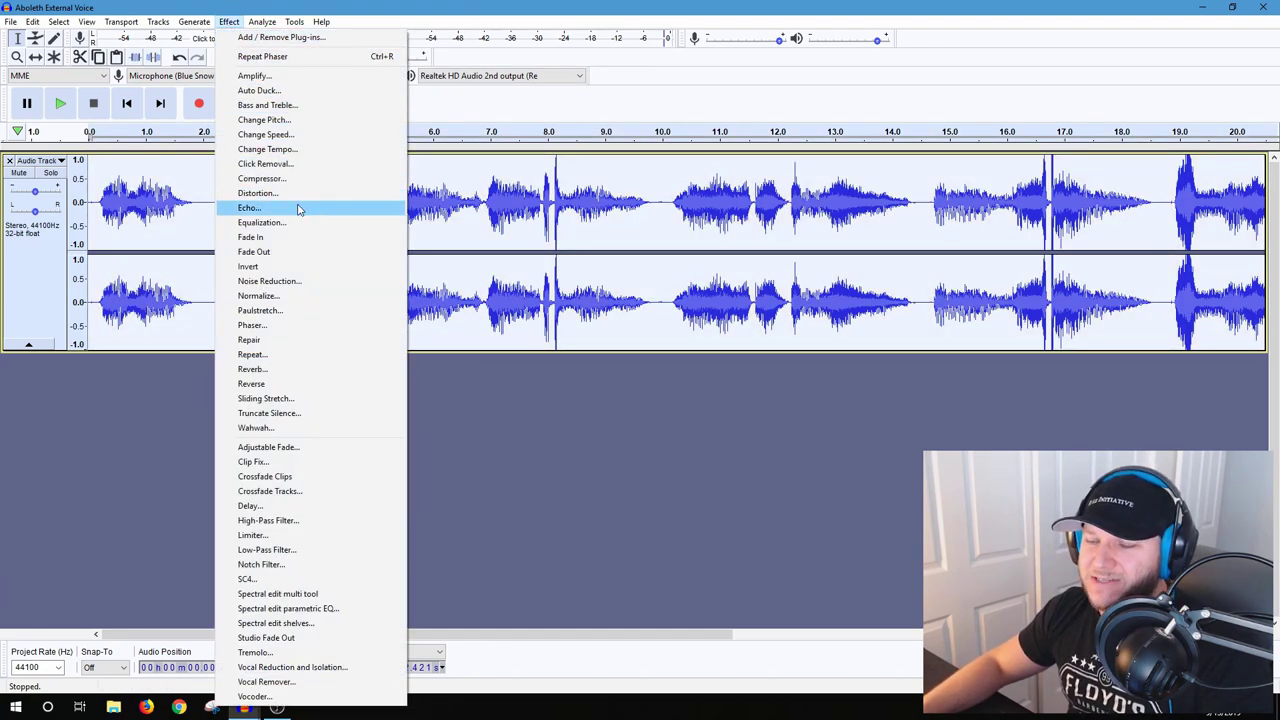
left_click(298, 208)
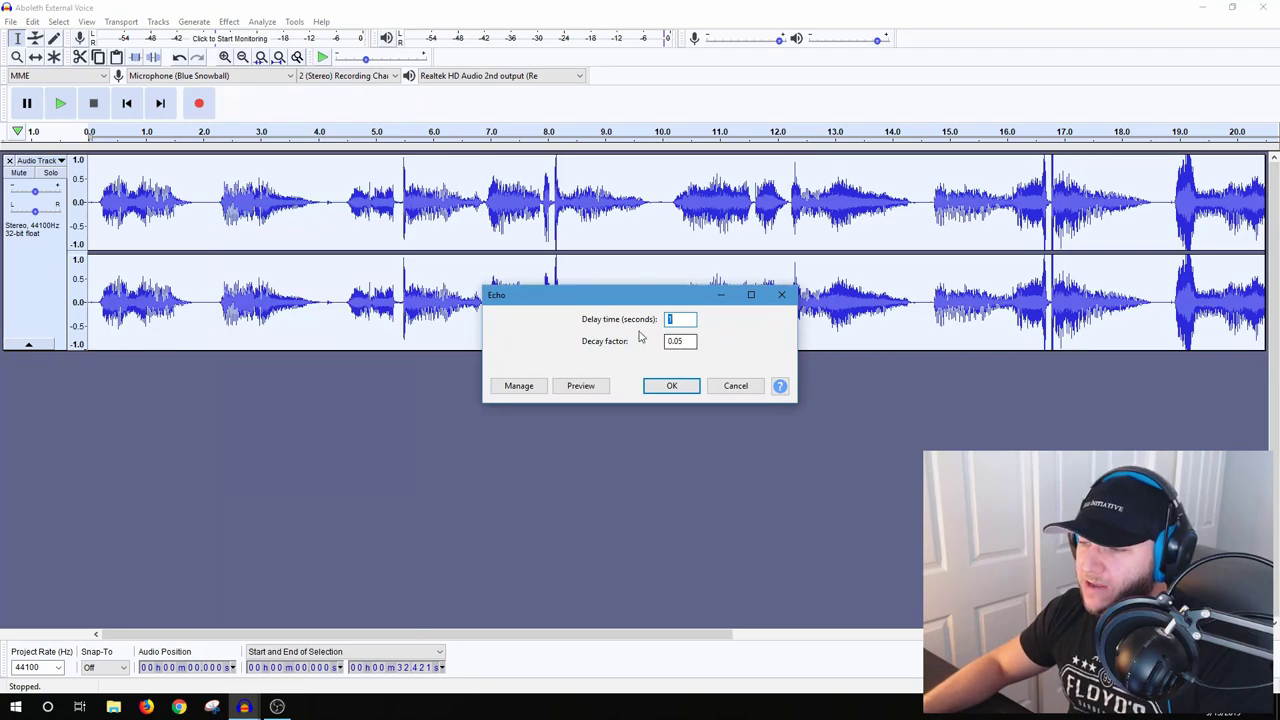
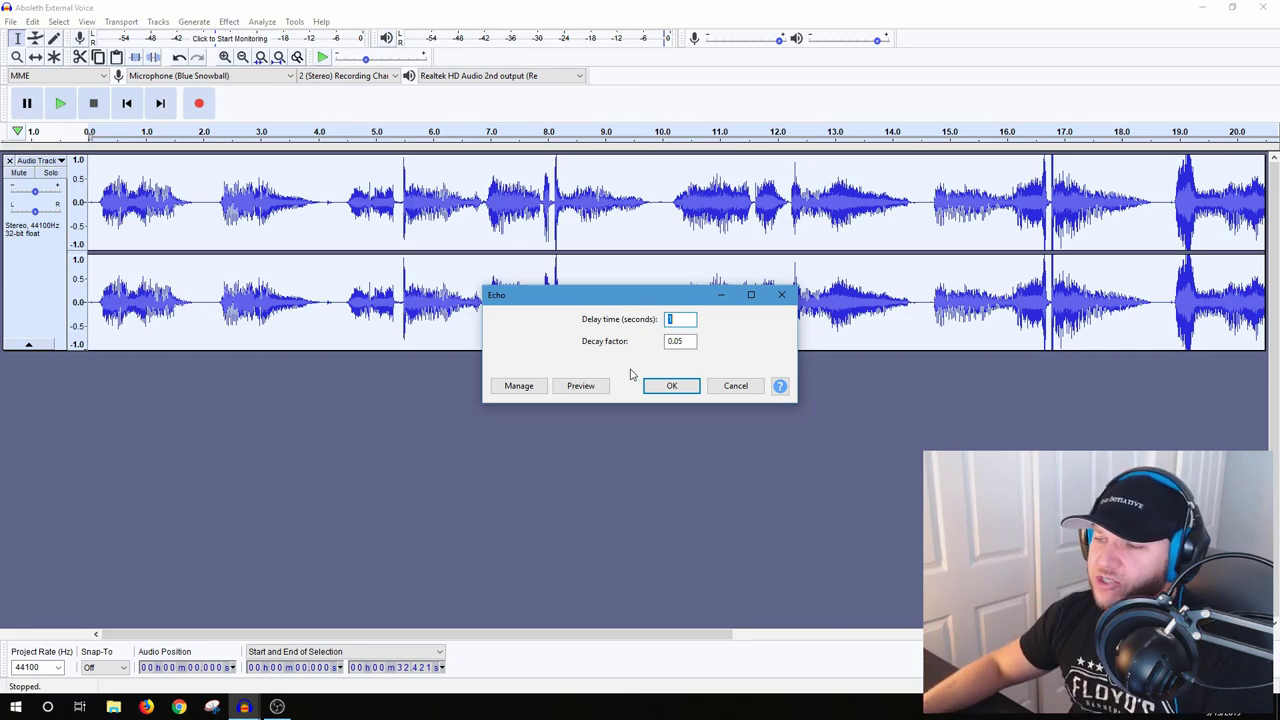
left_click(584, 389)
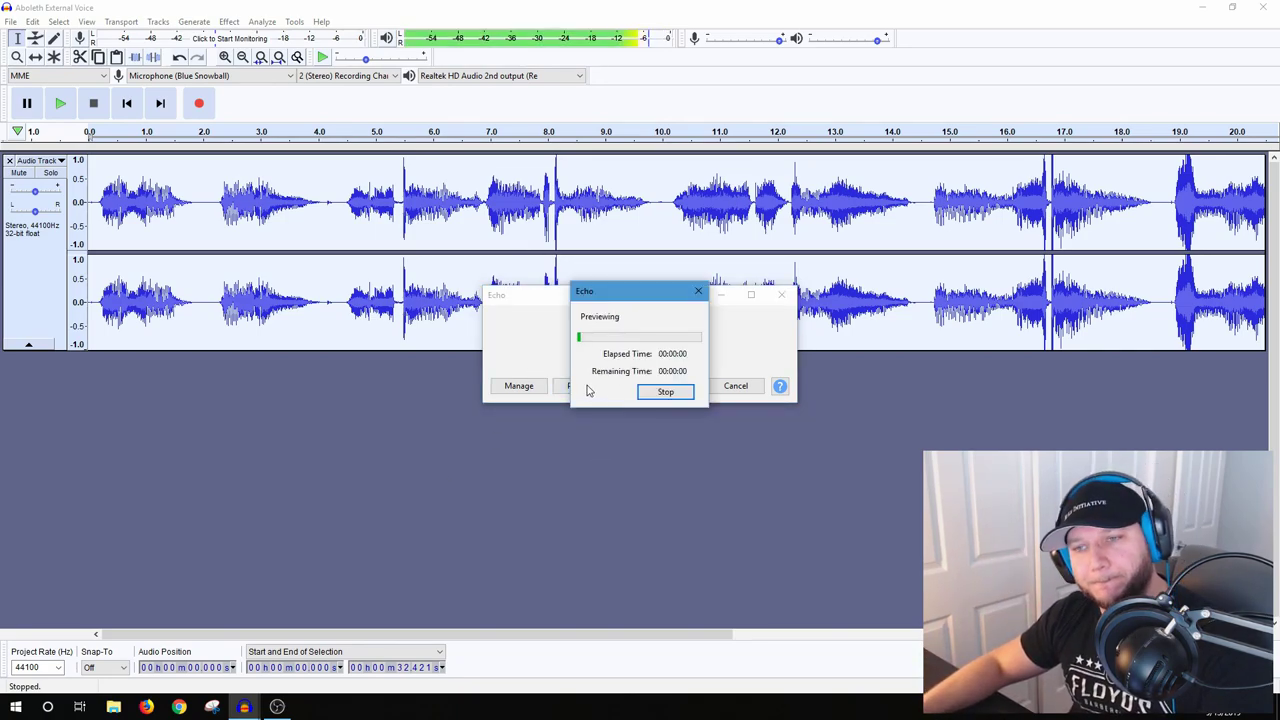
left_click(666, 392)
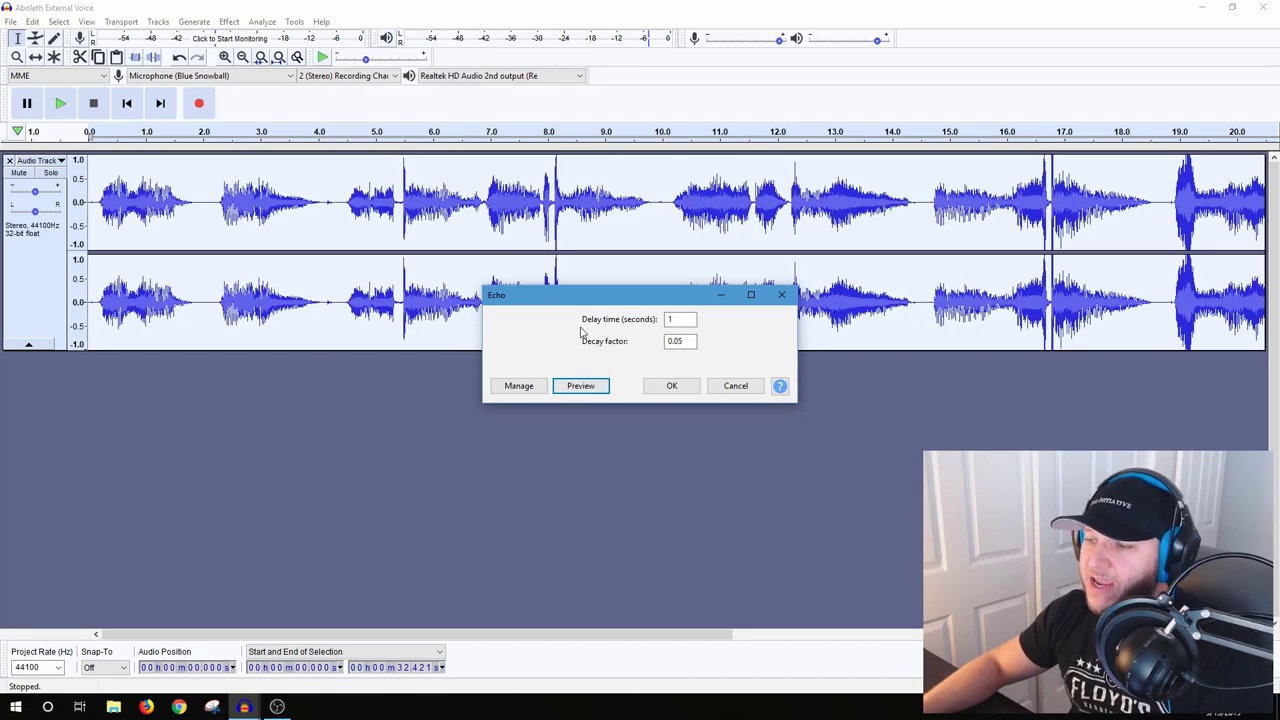
- Try an Echo decay factor of 0.9 and preview the result
left_click_drag(703, 342, 666, 344)
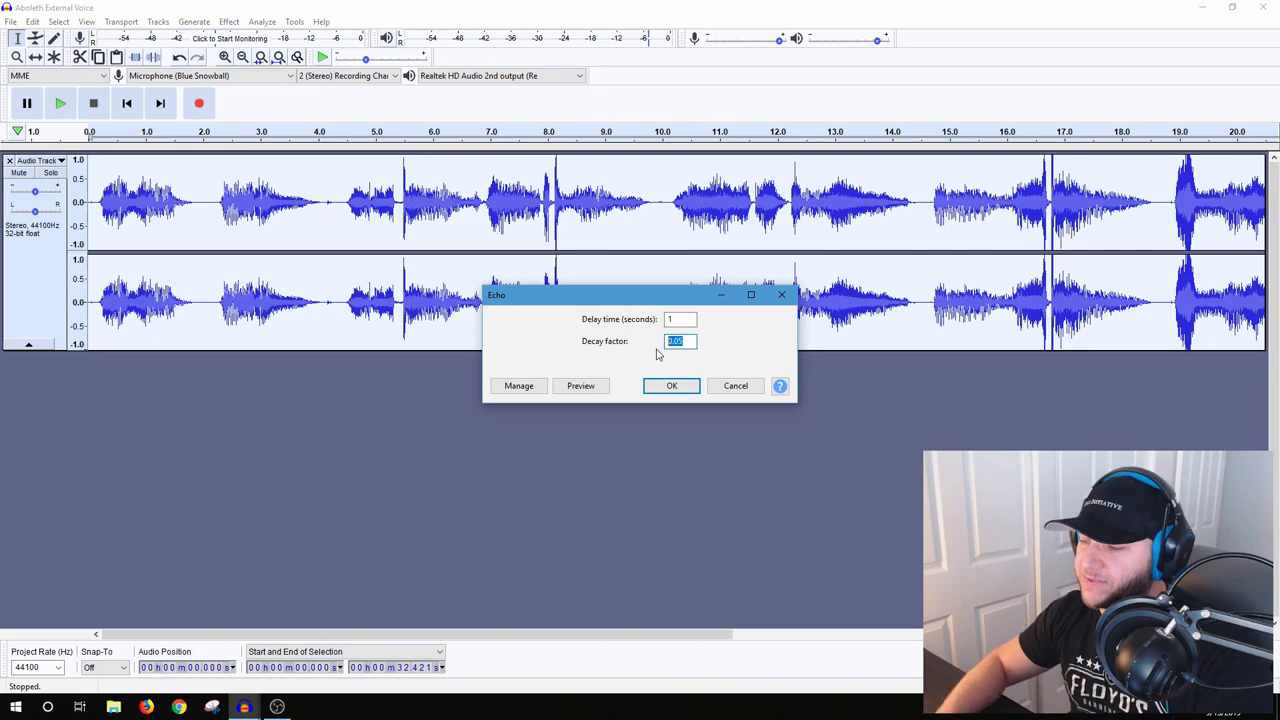
key("BackSpace")
type(".5")
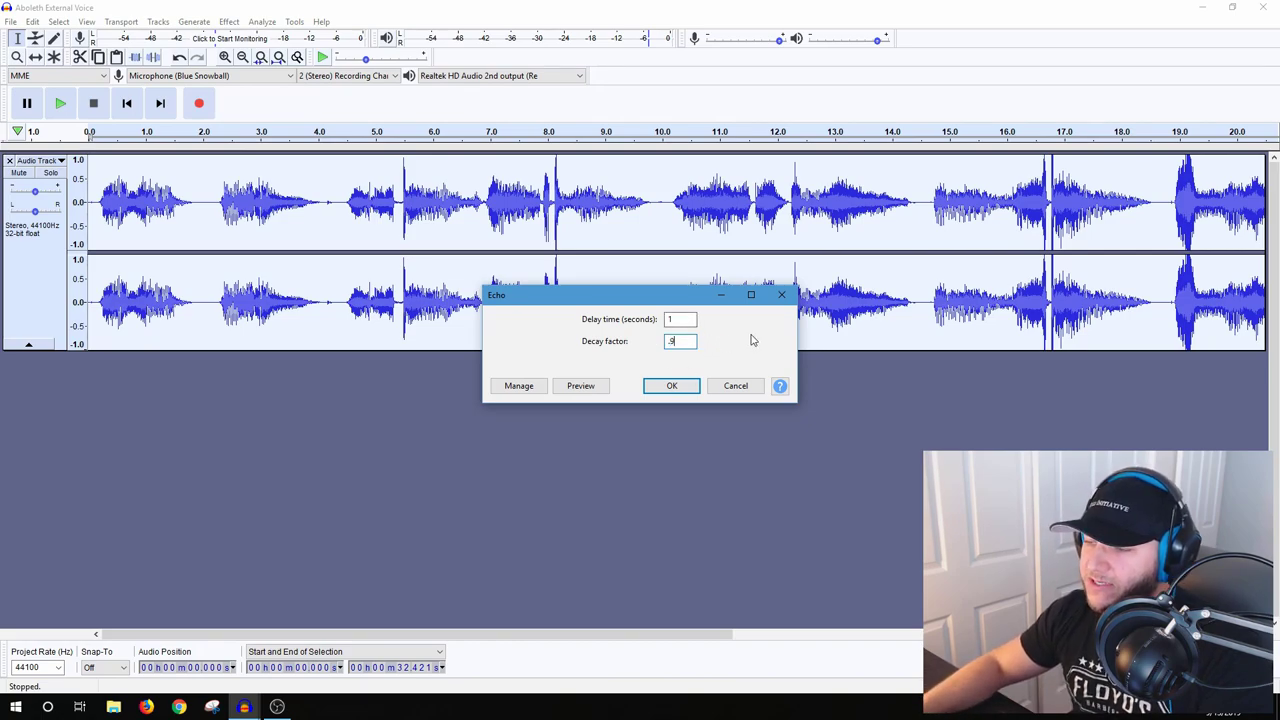
left_click(585, 389)
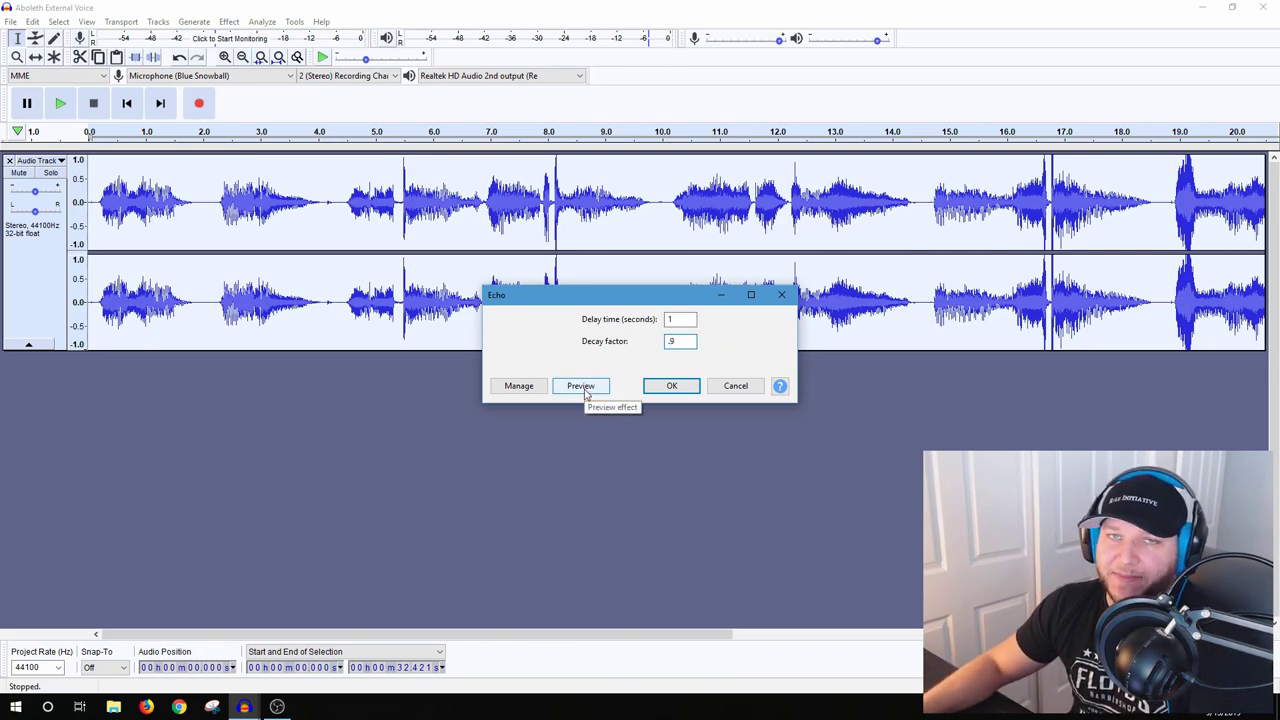
left_click(588, 389)
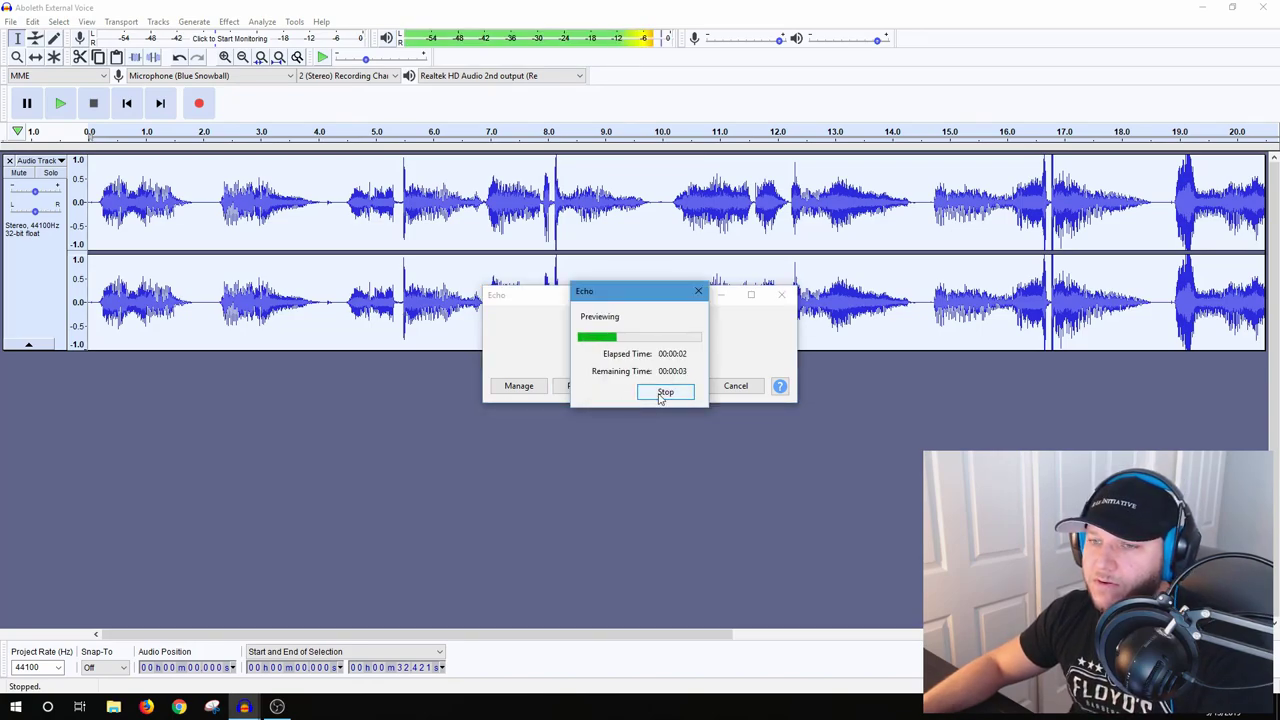
left_click(663, 392)
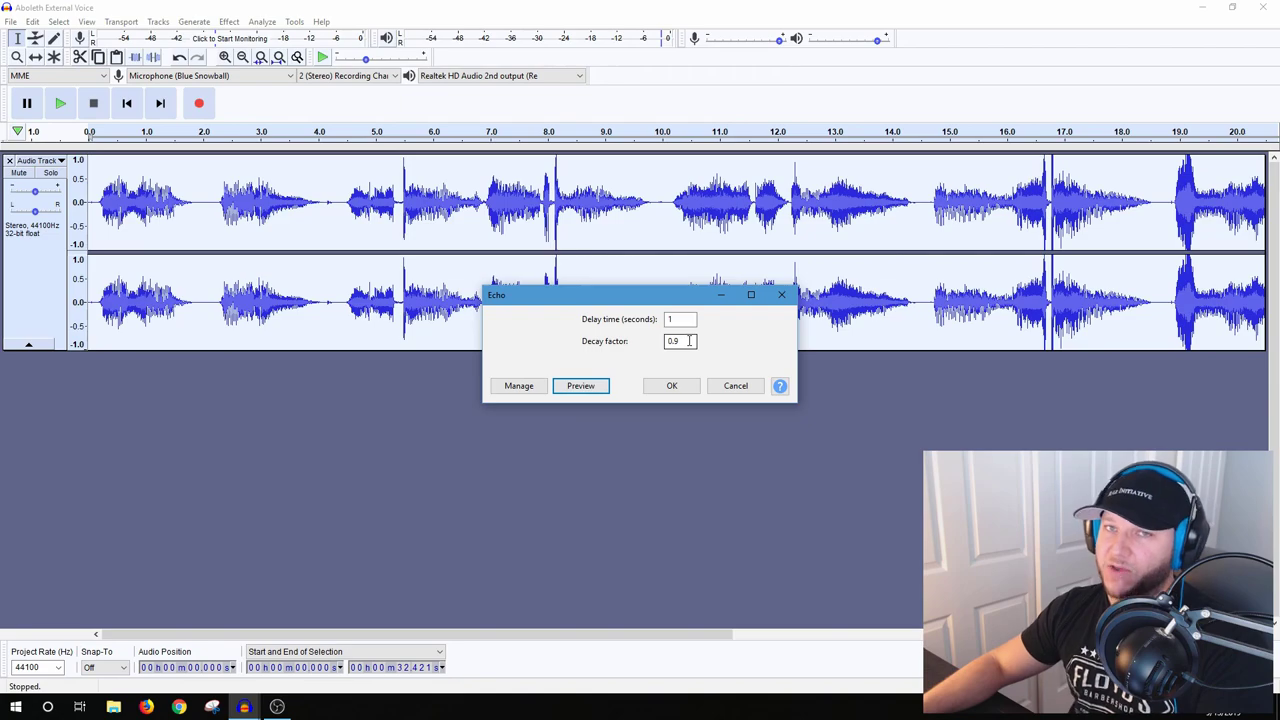
- Set the Echo decay factor to 0.05 and apply the effect with a 1-second delay
double_click(689, 341)
type(".")
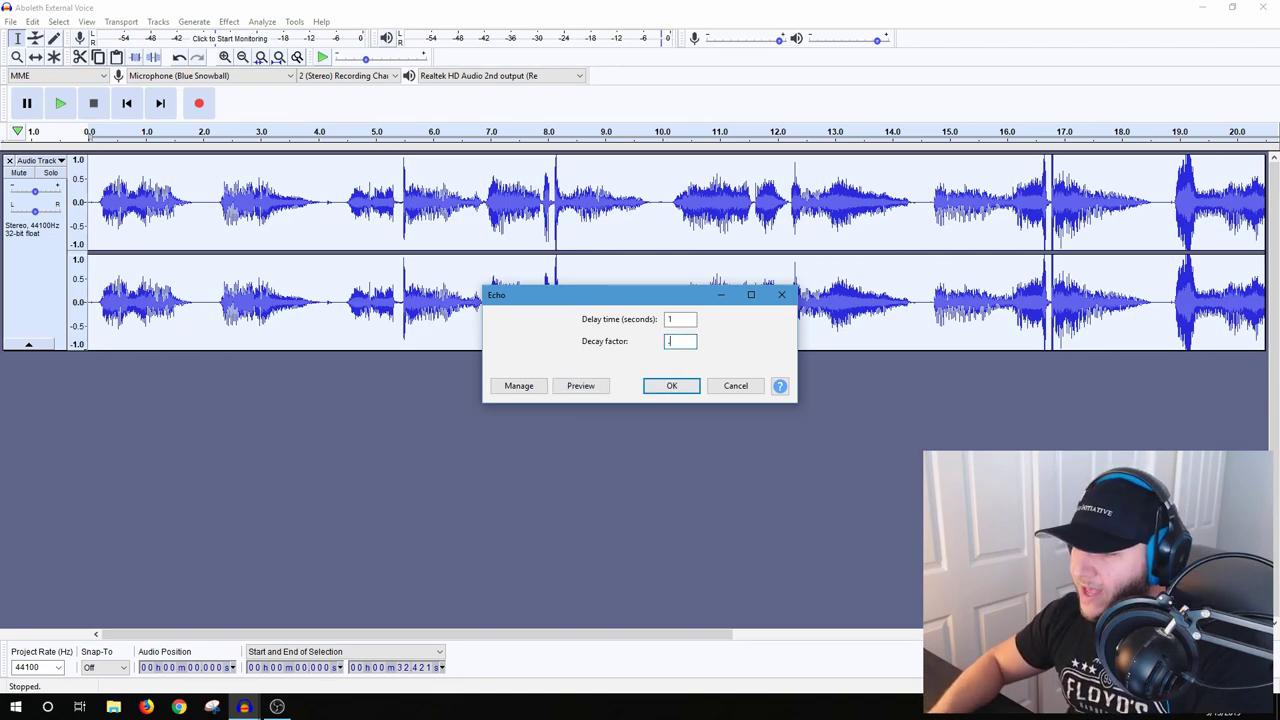
type("05")
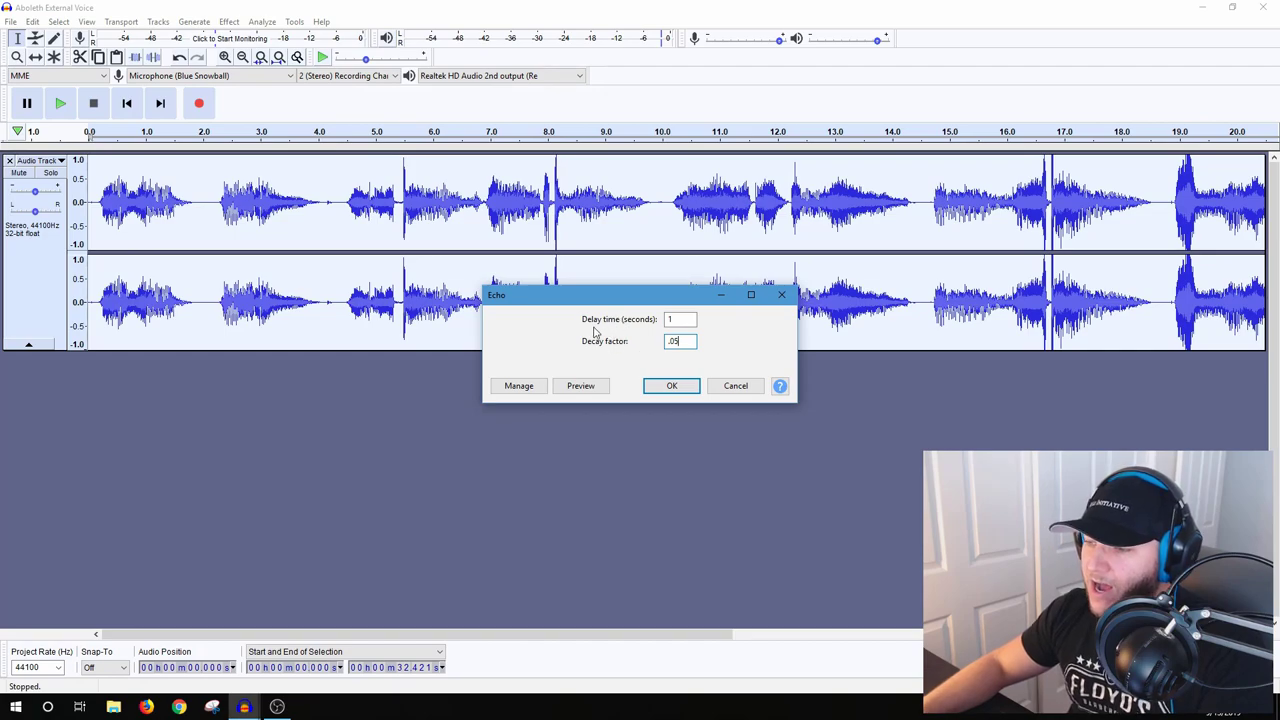
double_click(684, 319)
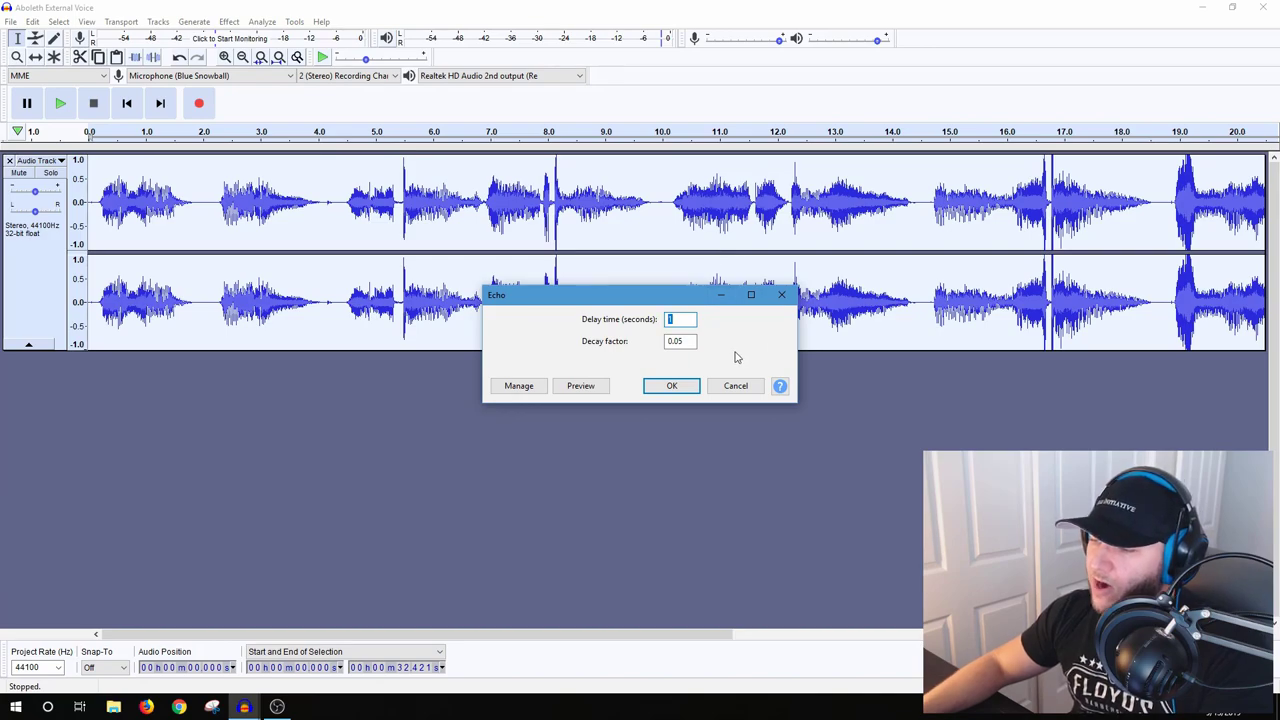
left_click(667, 392)
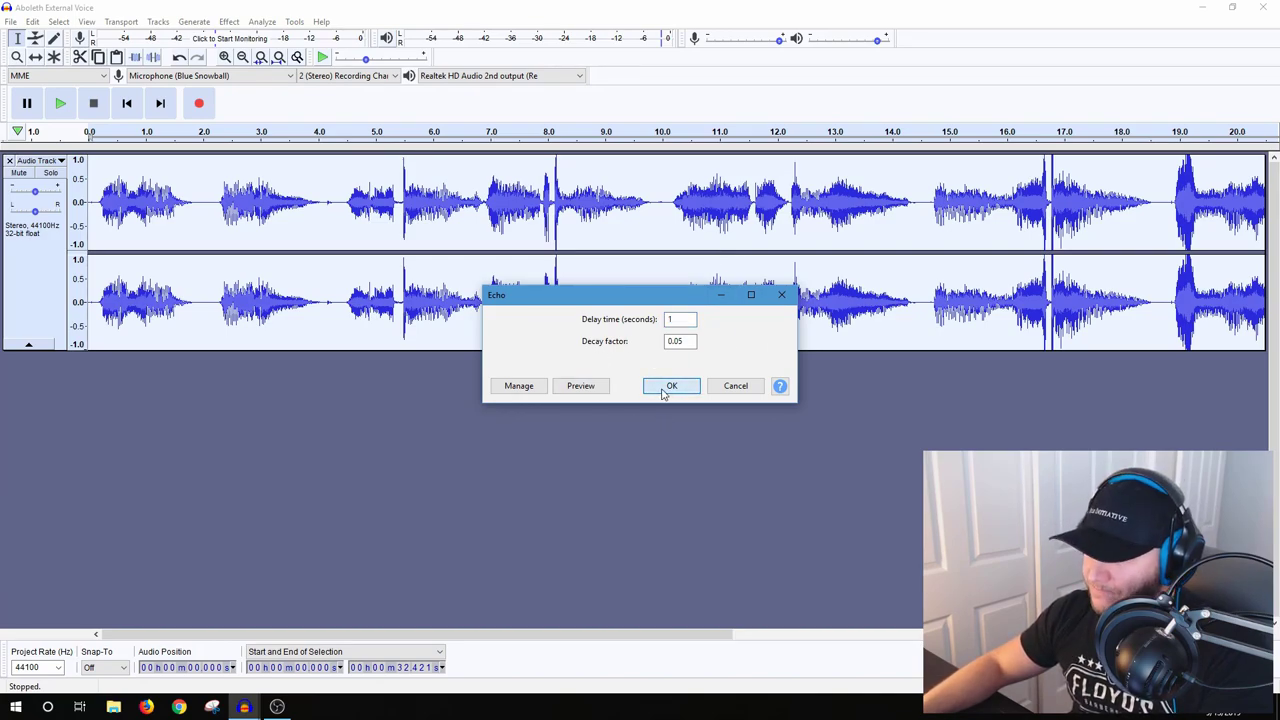
- Apply the Echo effect to the whole track two more times with a 1-second delay and a decay factor of 0.05
left_click(227, 24)
left_click(286, 221)
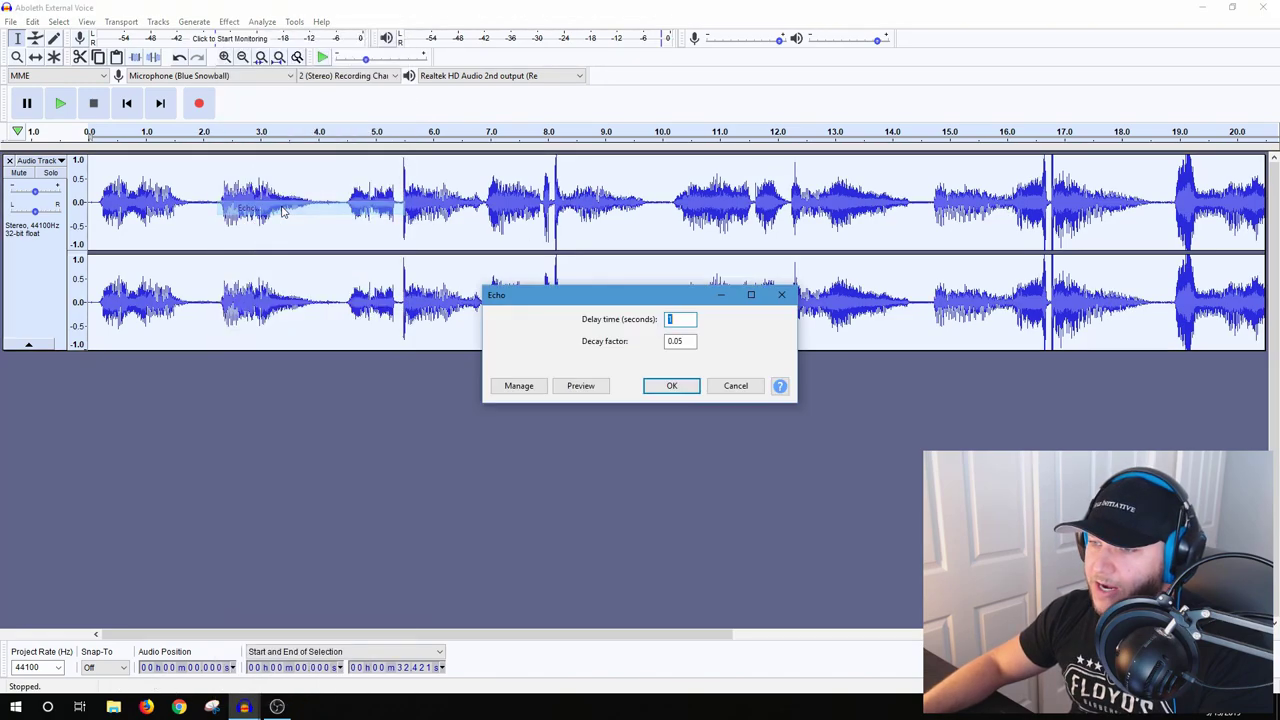
left_click(665, 386)
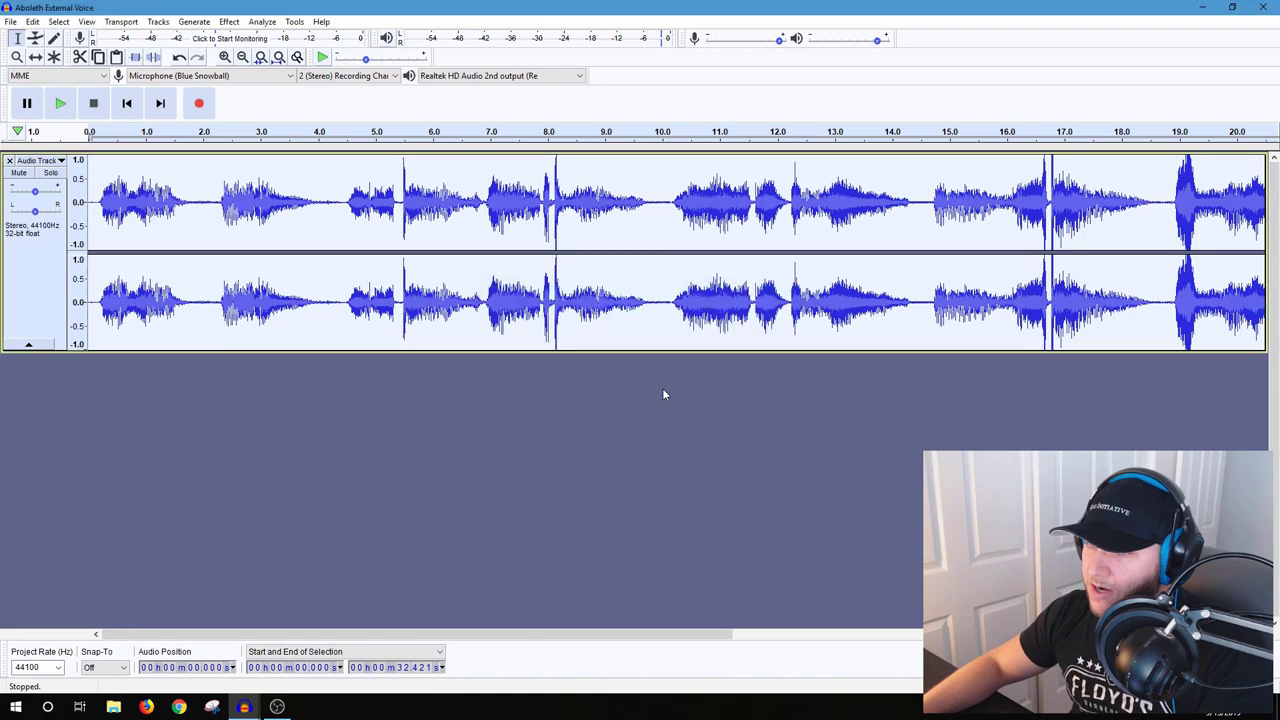
left_click(229, 22)
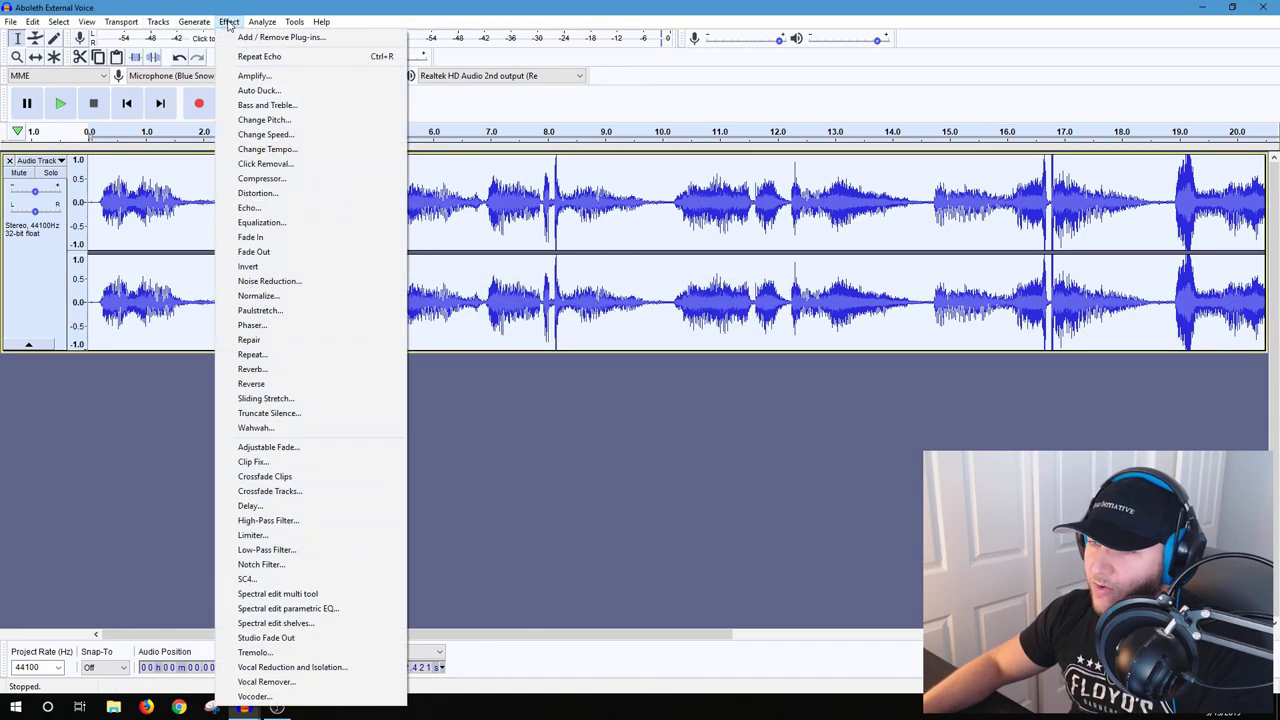
left_click(292, 207)
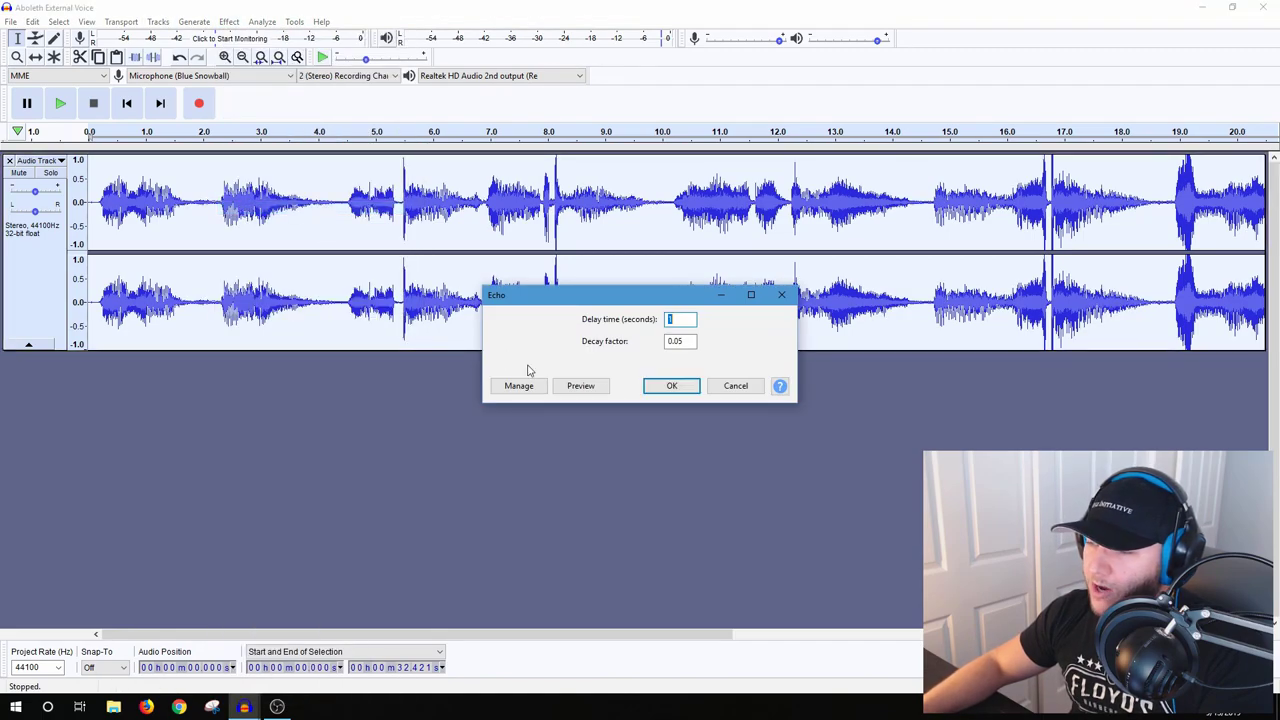
left_click(677, 390)
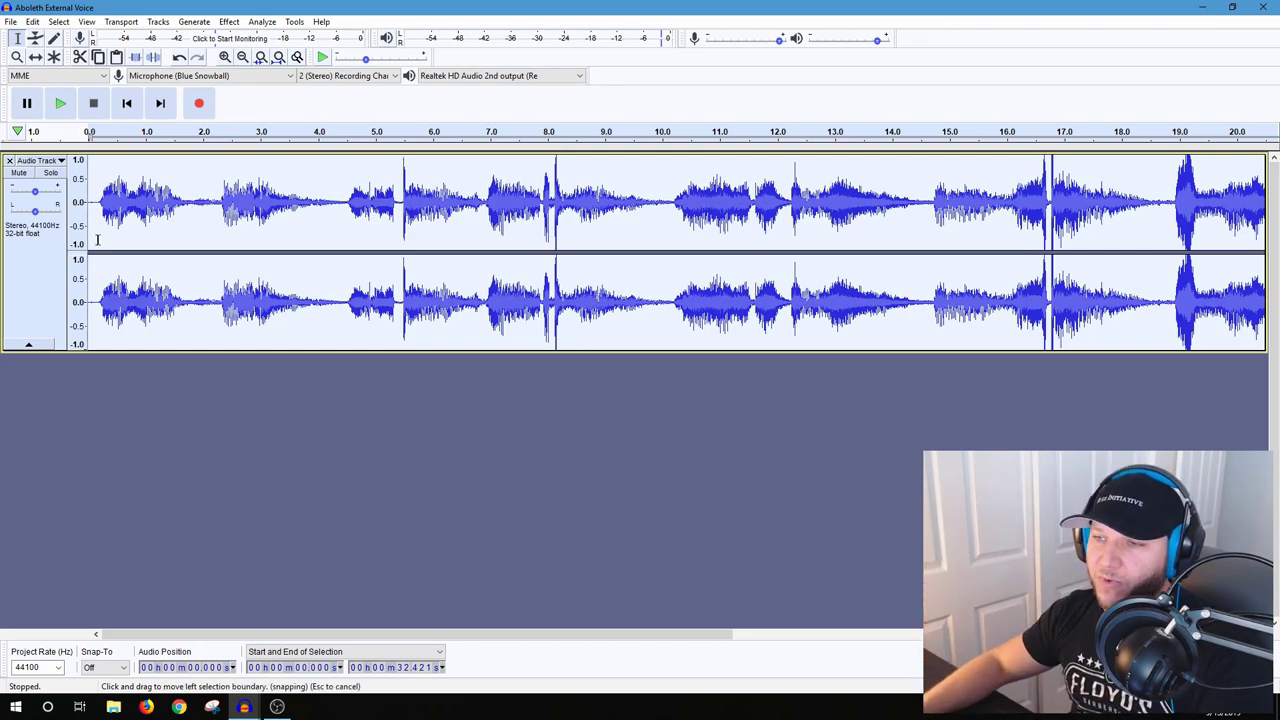
- Play the echoed recording from about 0.070 s to check how it sounds
left_click(93, 188)
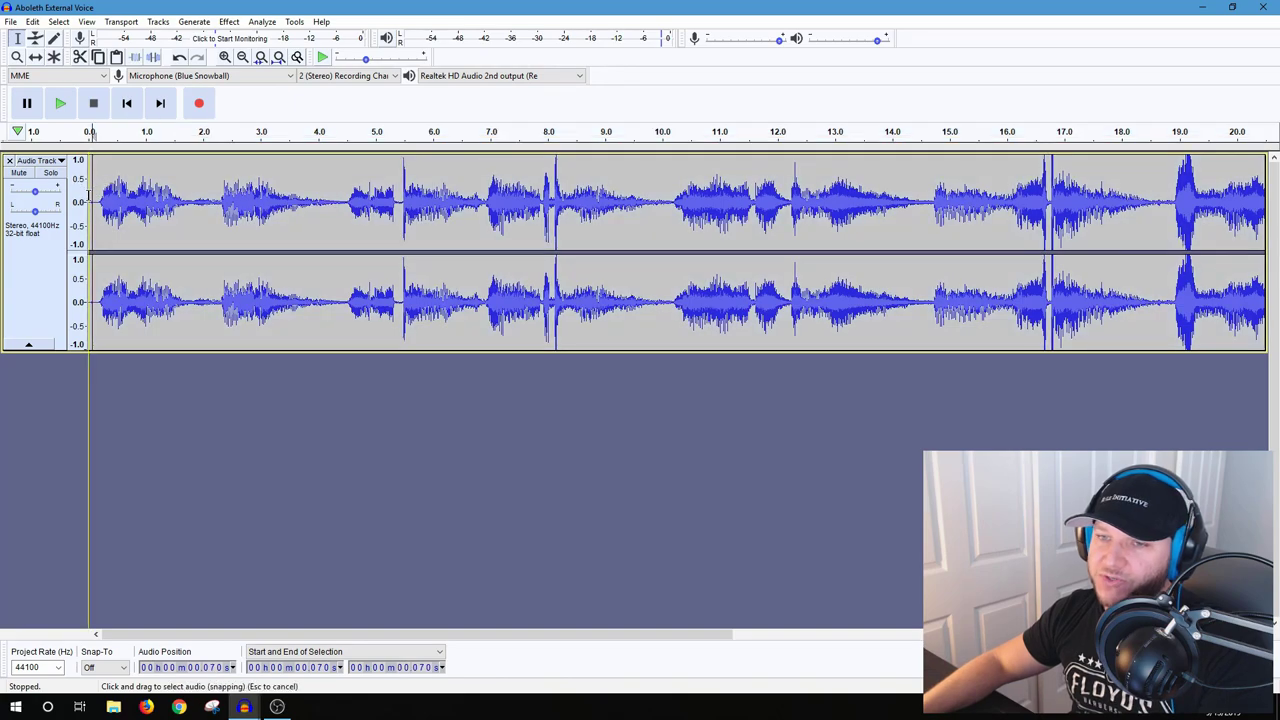
left_click(60, 103)
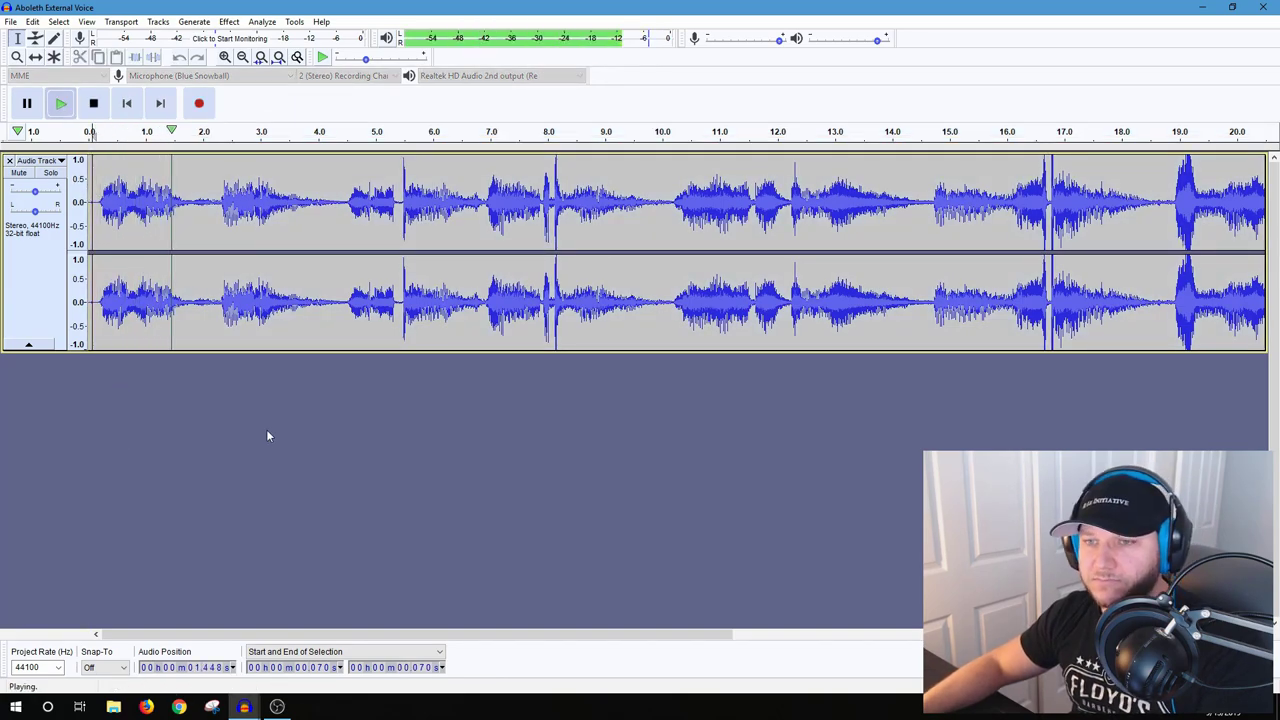
left_click(99, 105)
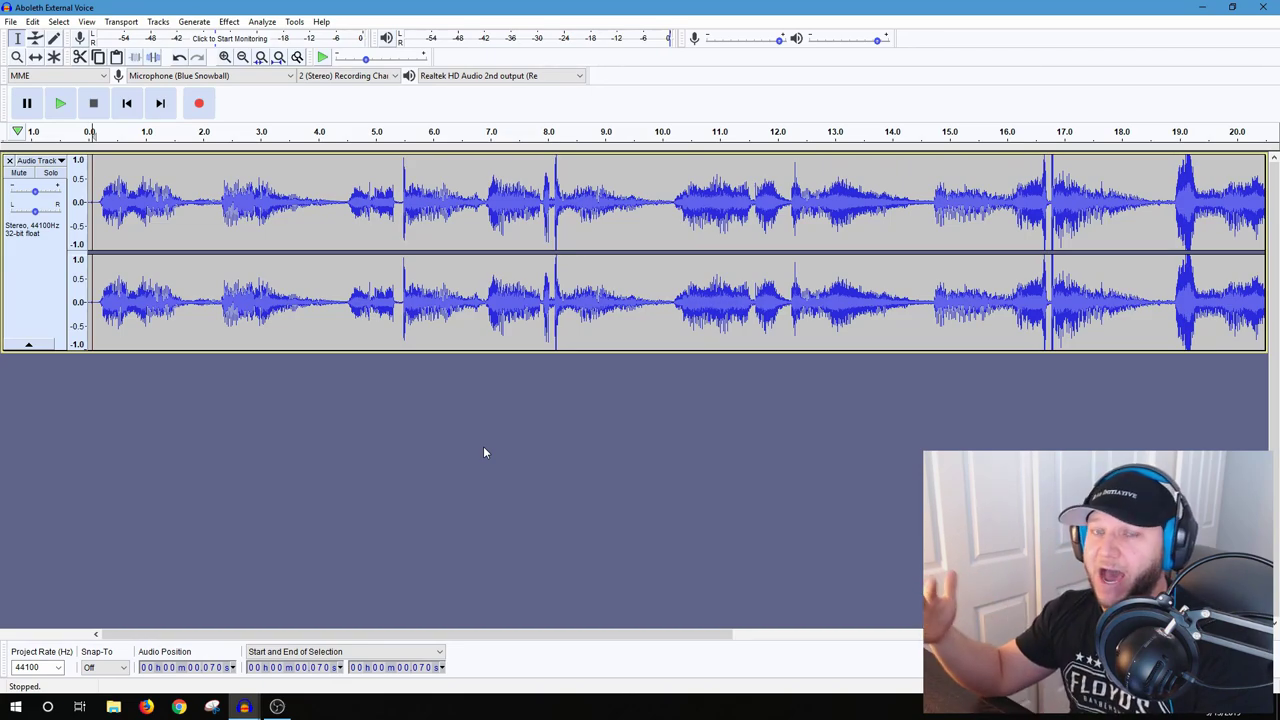
- Try Reverb on the whole track with room size and reverberance both at 46%, and preview the result
key("ctrl+a")
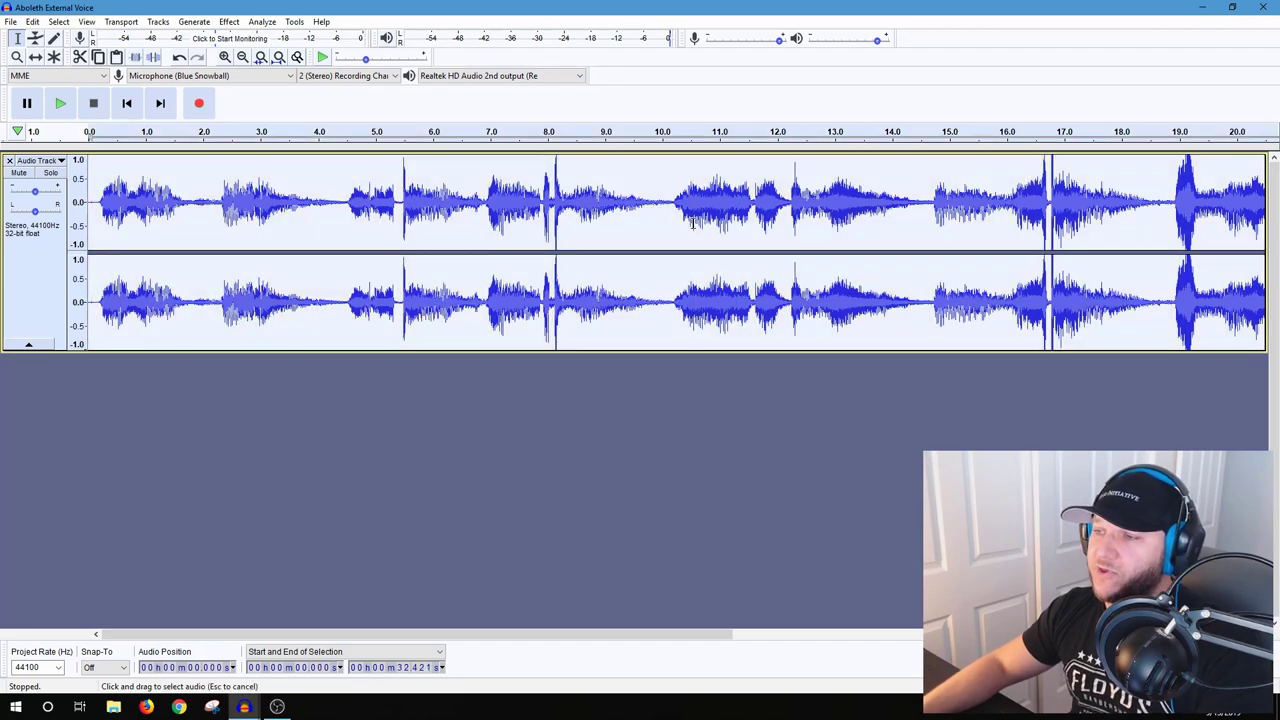
left_click(229, 21)
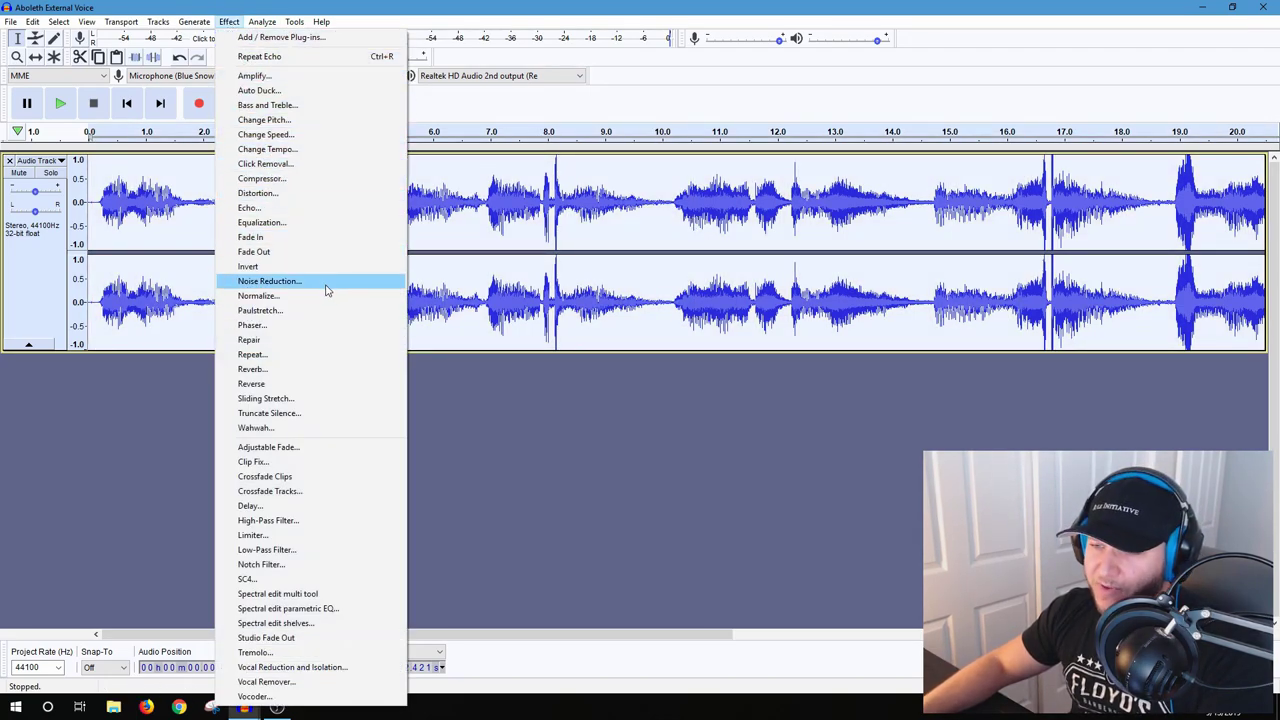
left_click(320, 369)
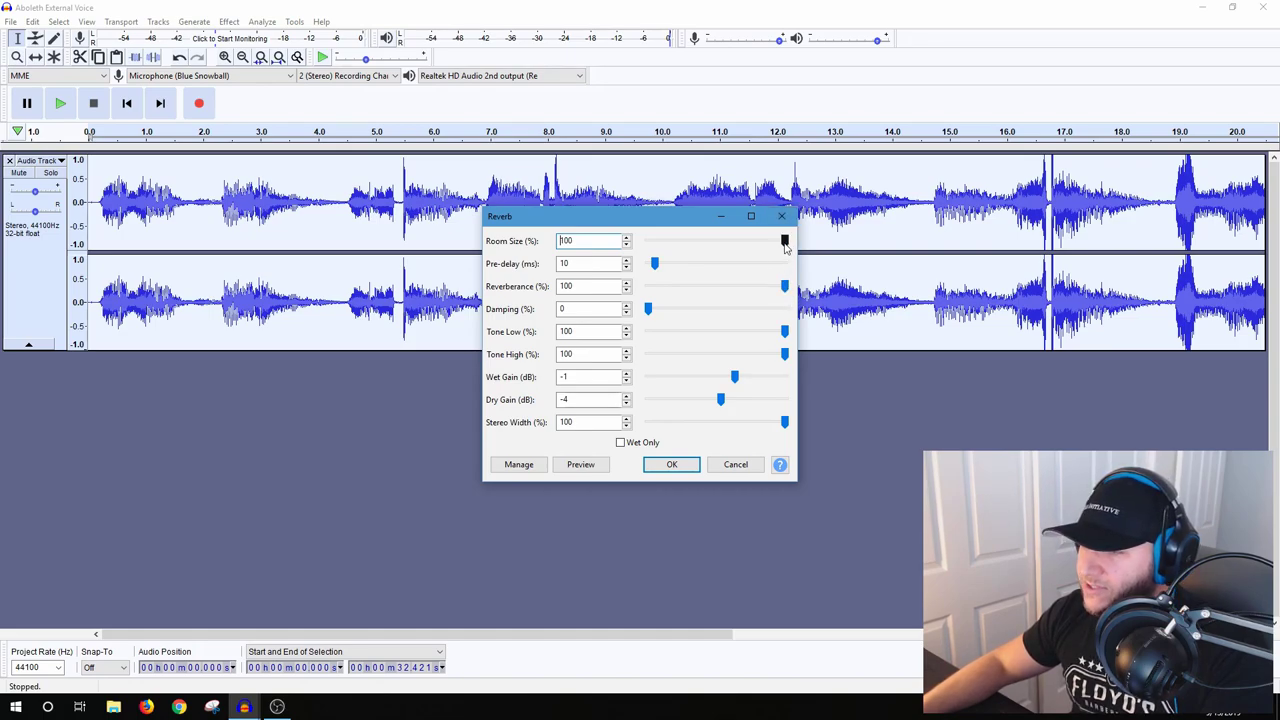
left_click_drag(785, 243, 710, 246)
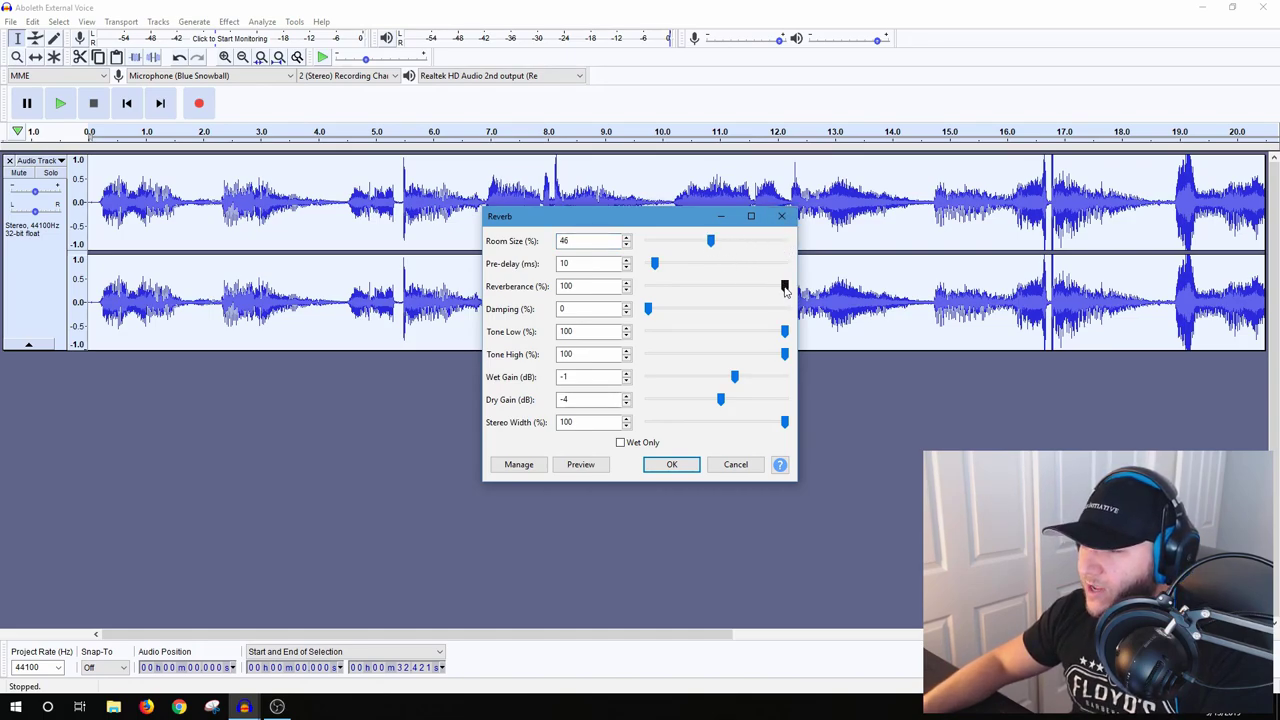
left_click_drag(785, 287, 713, 286)
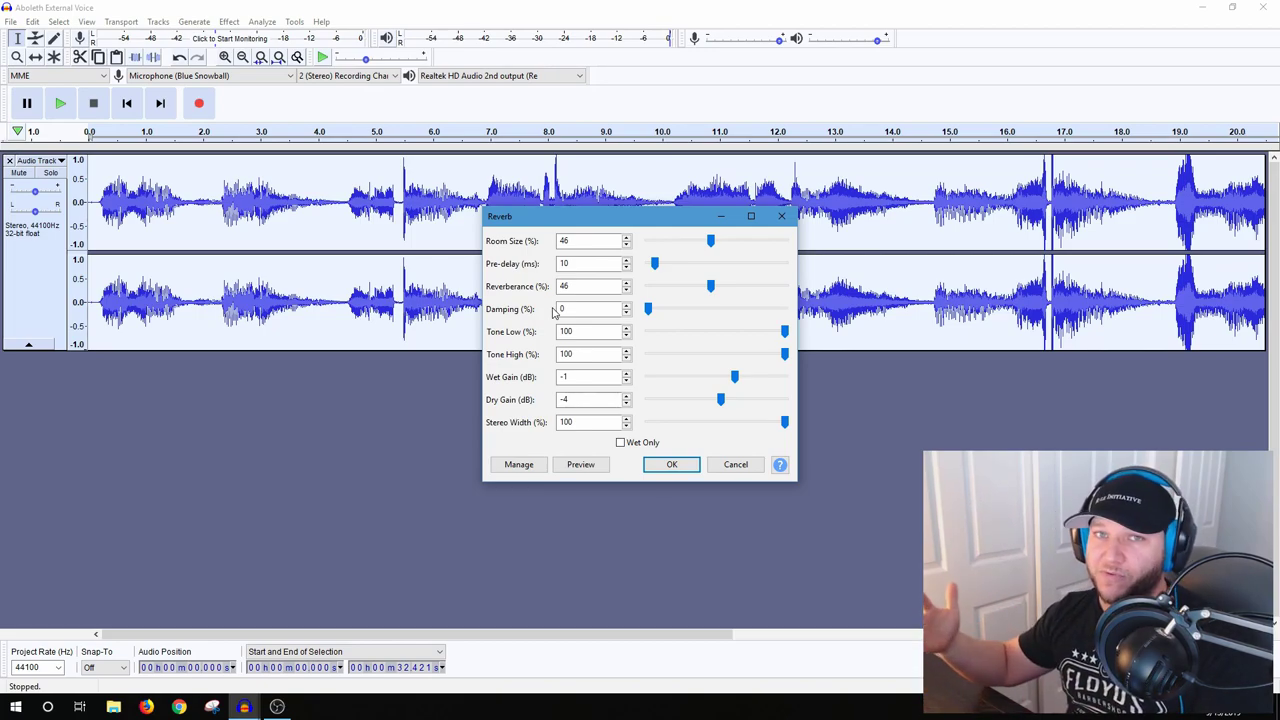
left_click(585, 469)
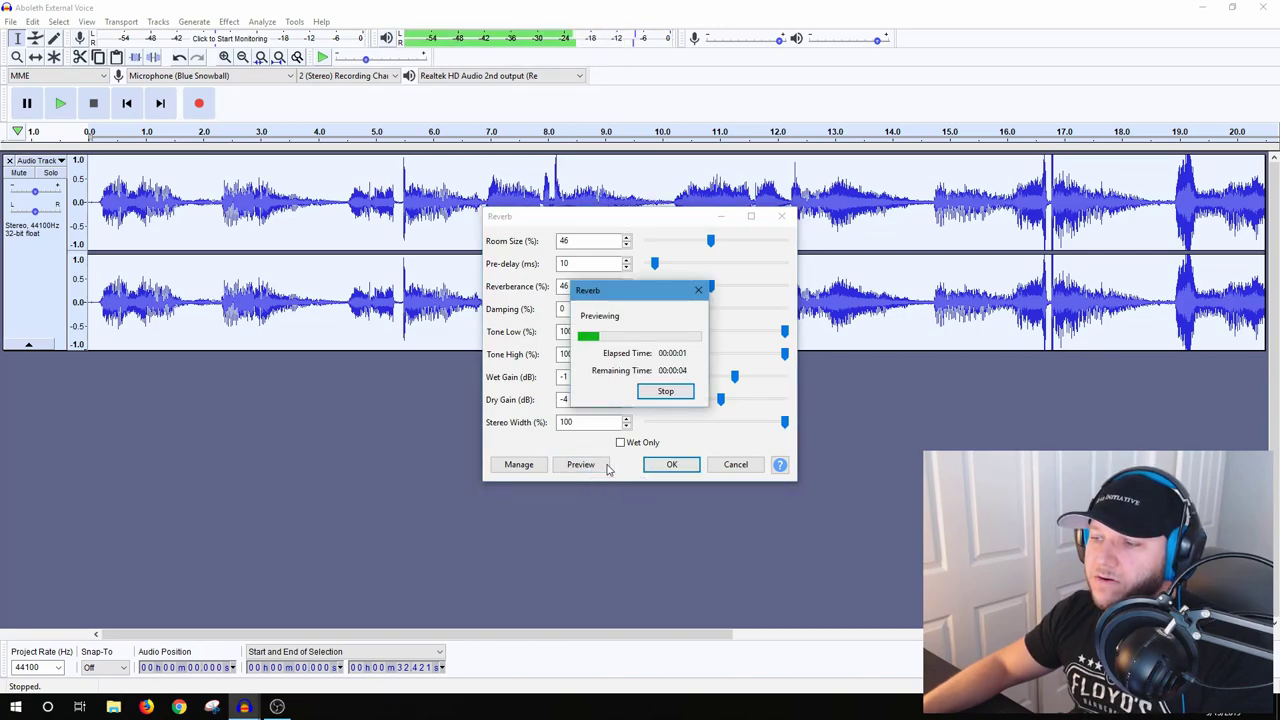
left_click(667, 393)
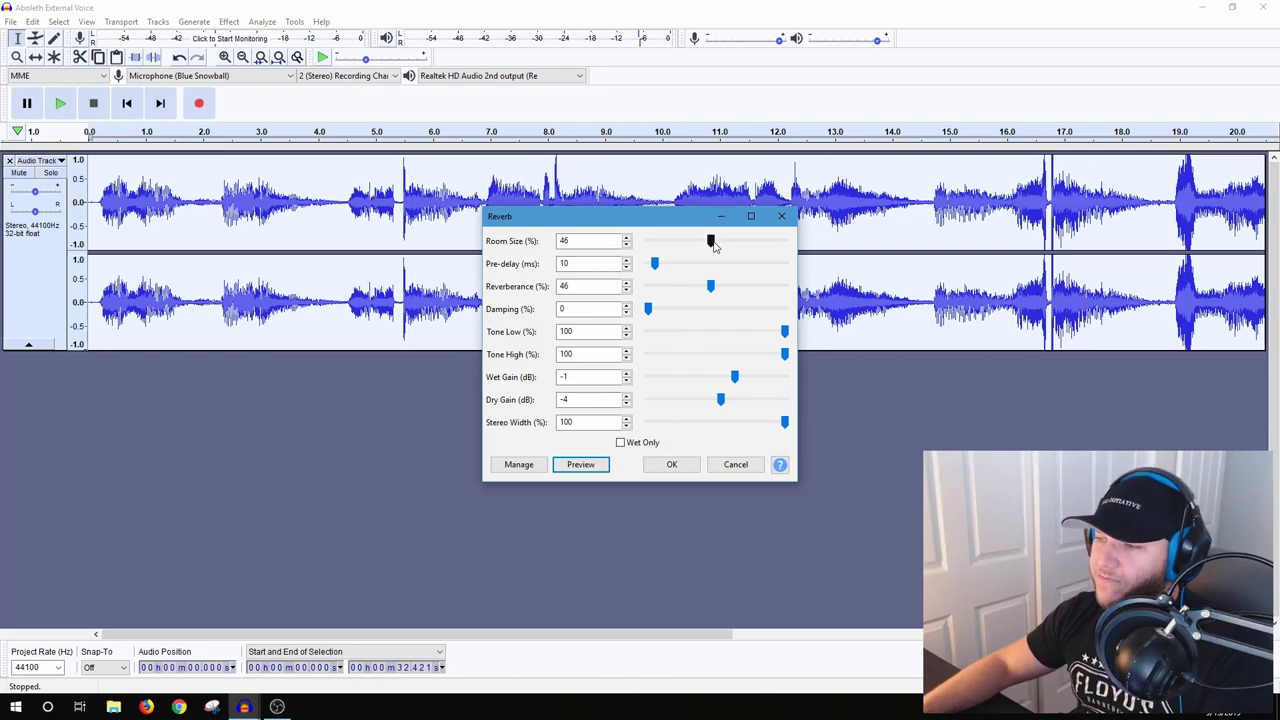
- Try a Reverb room size of 100% and preview the result
left_click_drag(711, 240, 789, 244)
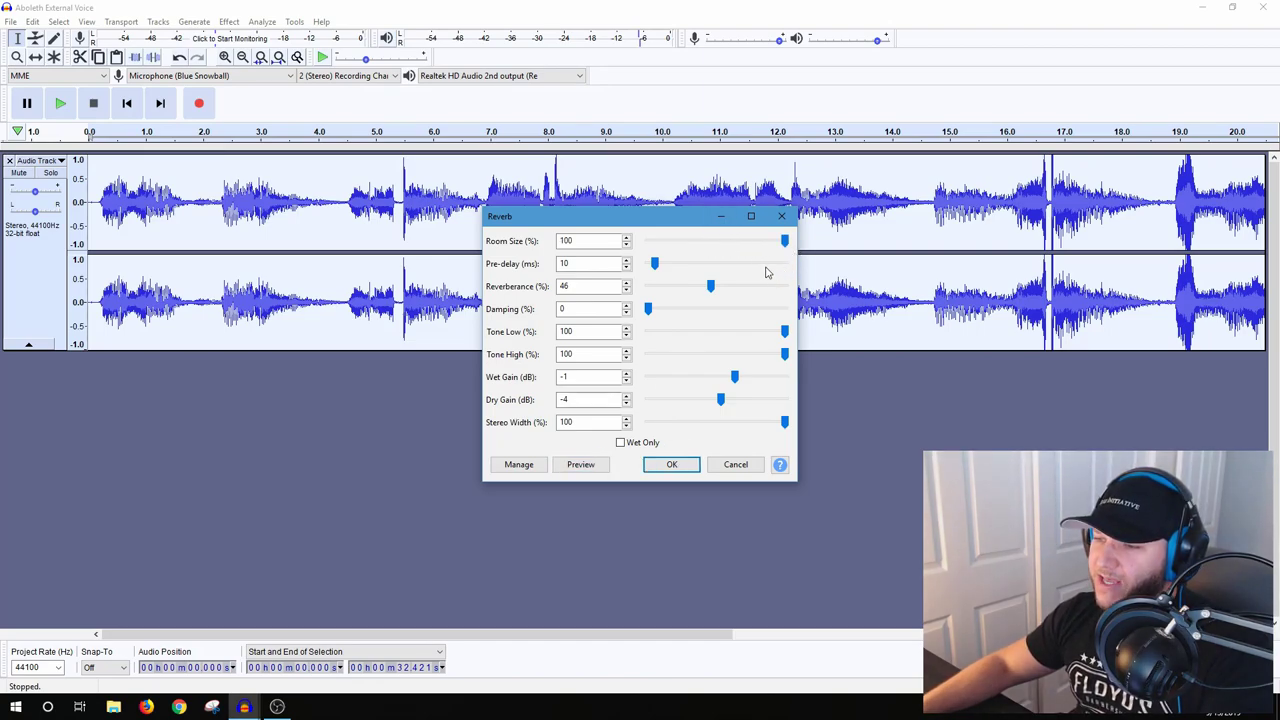
left_click(583, 466)
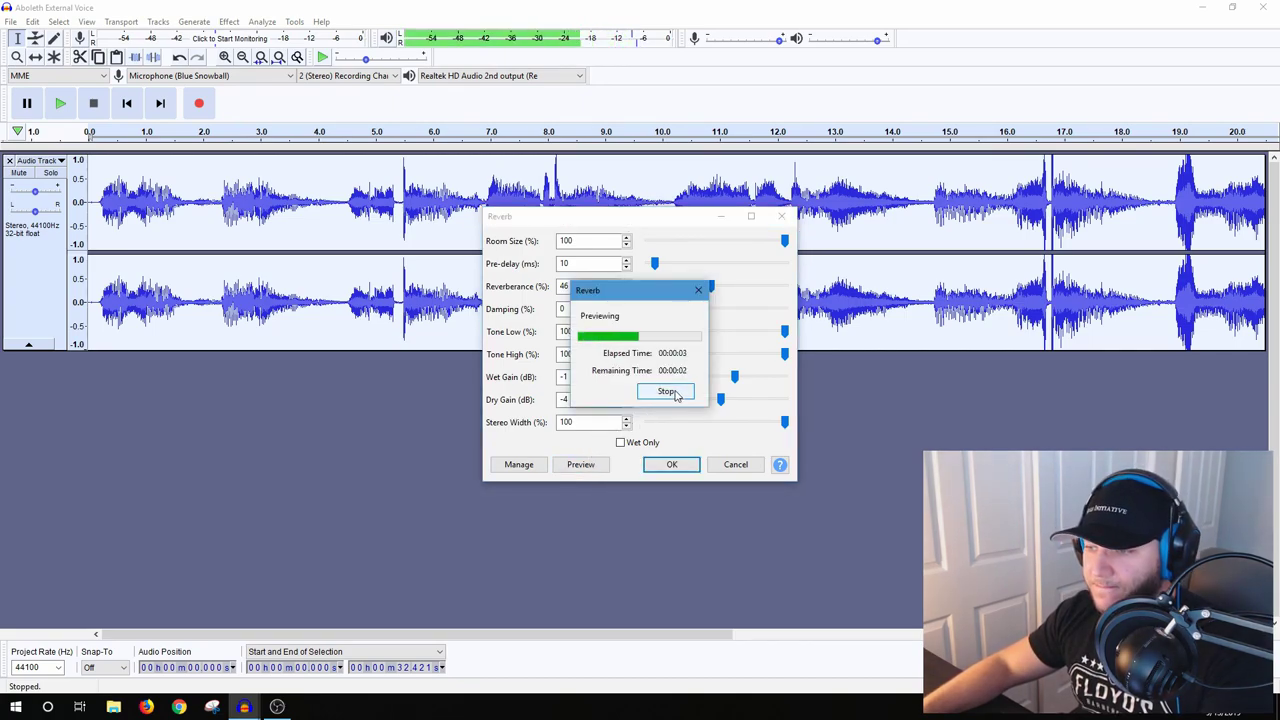
left_click(668, 392)
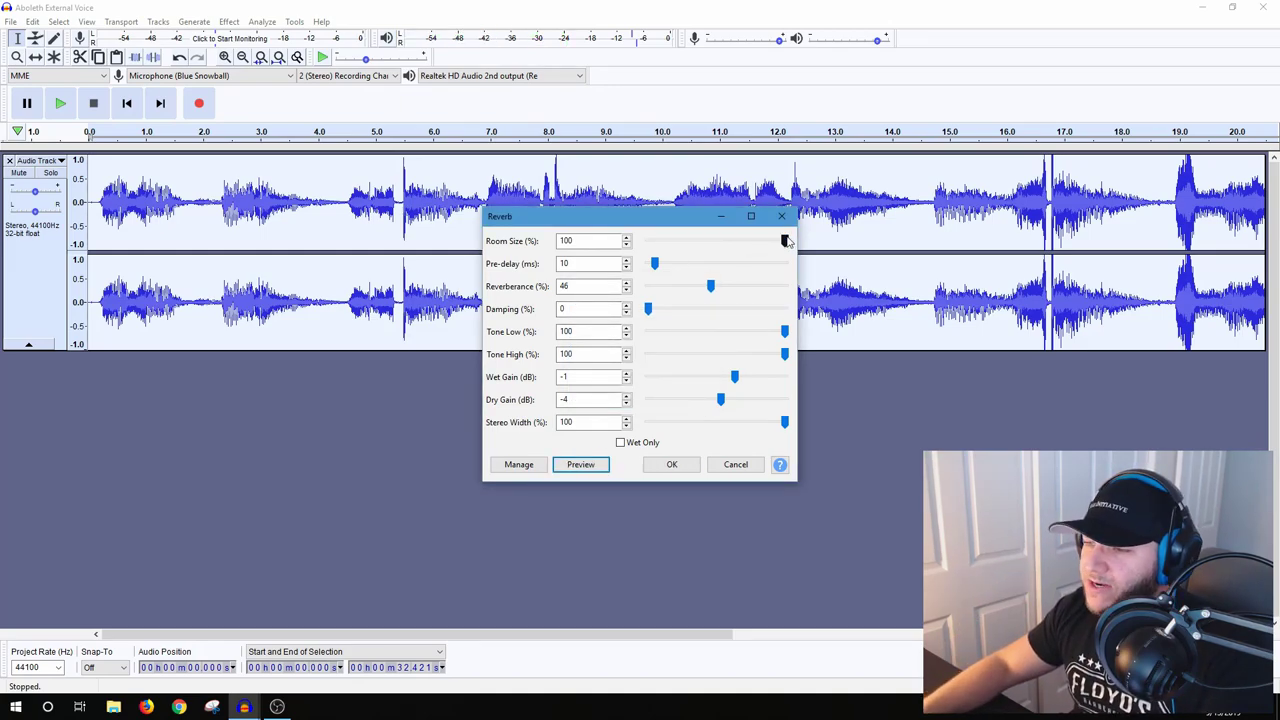
- Try a Reverb room size of 10% and preview how the smaller room sounds
left_click_drag(786, 241, 662, 250)
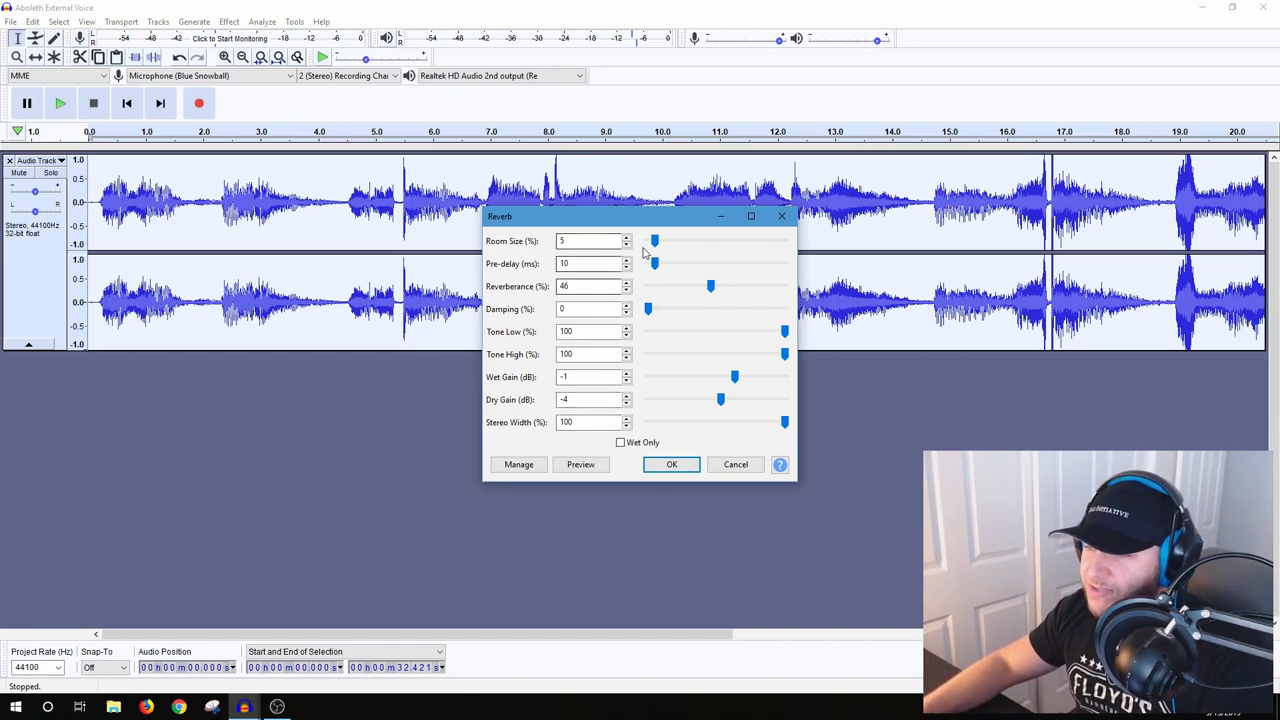
left_click_drag(655, 250, 664, 250)
left_click(580, 464)
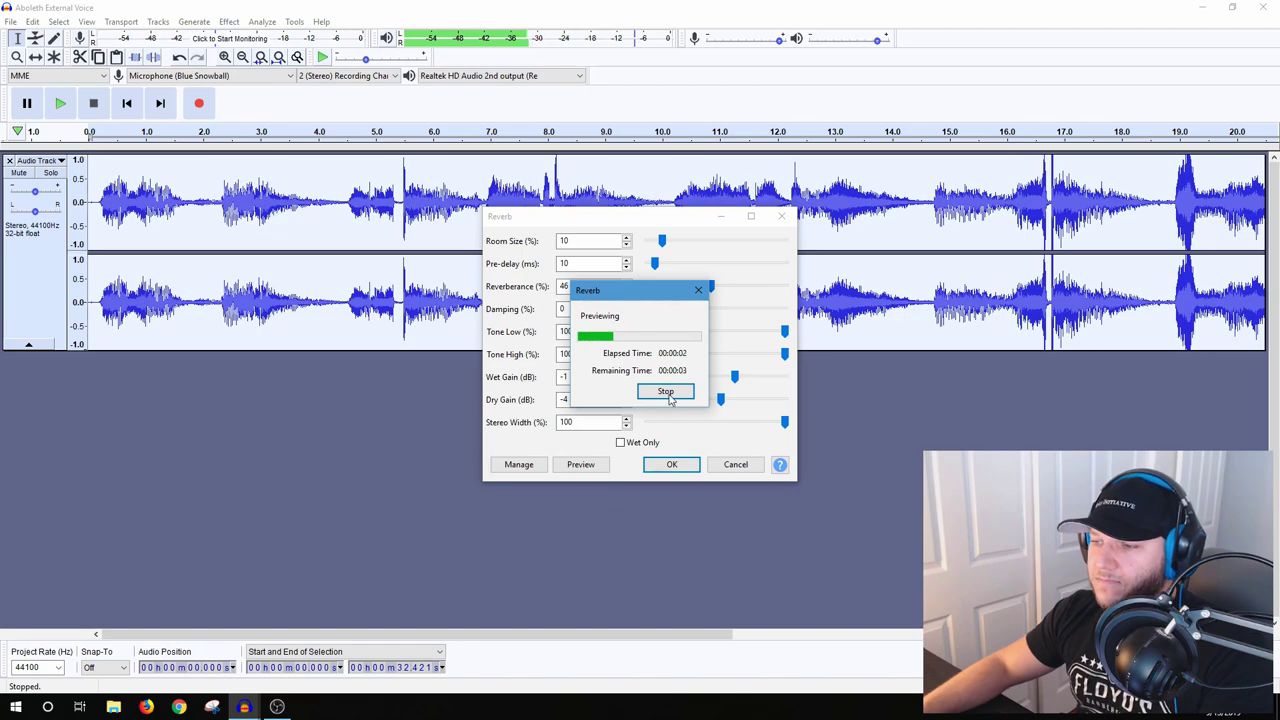
left_click(666, 391)
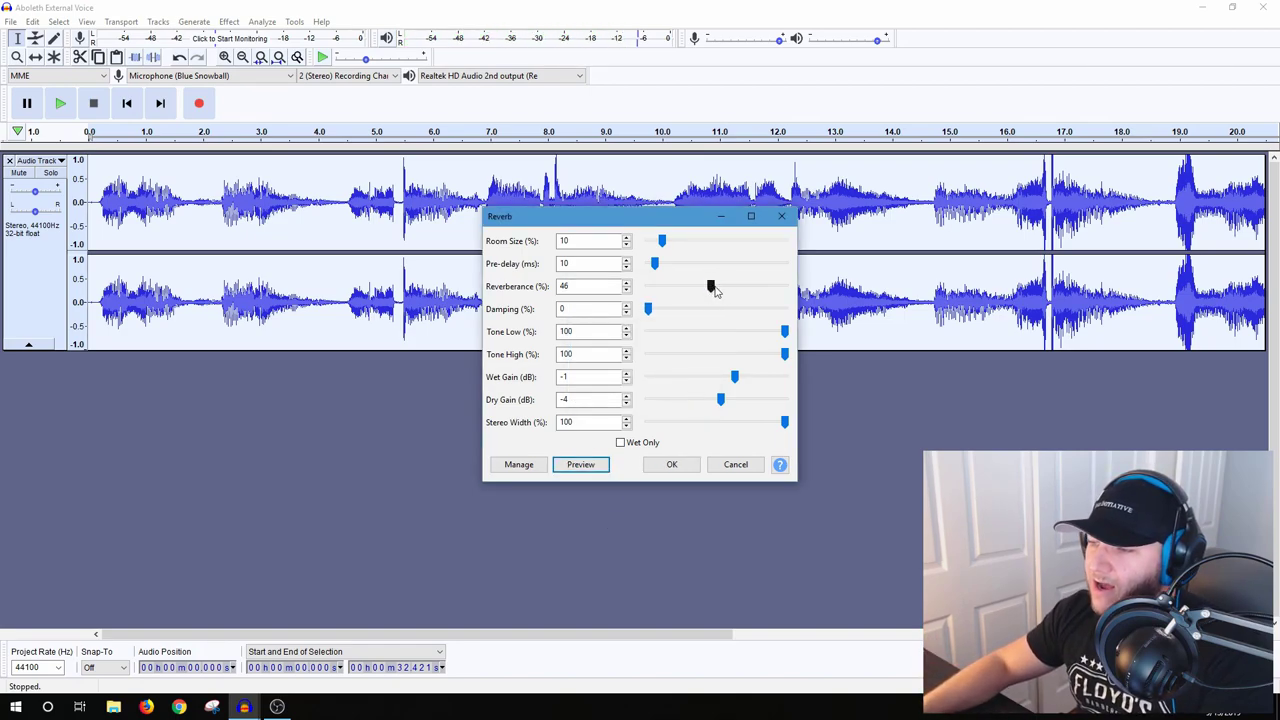
- Try a Reverb reverberance of 100% with the small room and preview the result
left_click_drag(711, 289, 716, 291)
left_click_drag(756, 289, 794, 288)
left_click(590, 466)
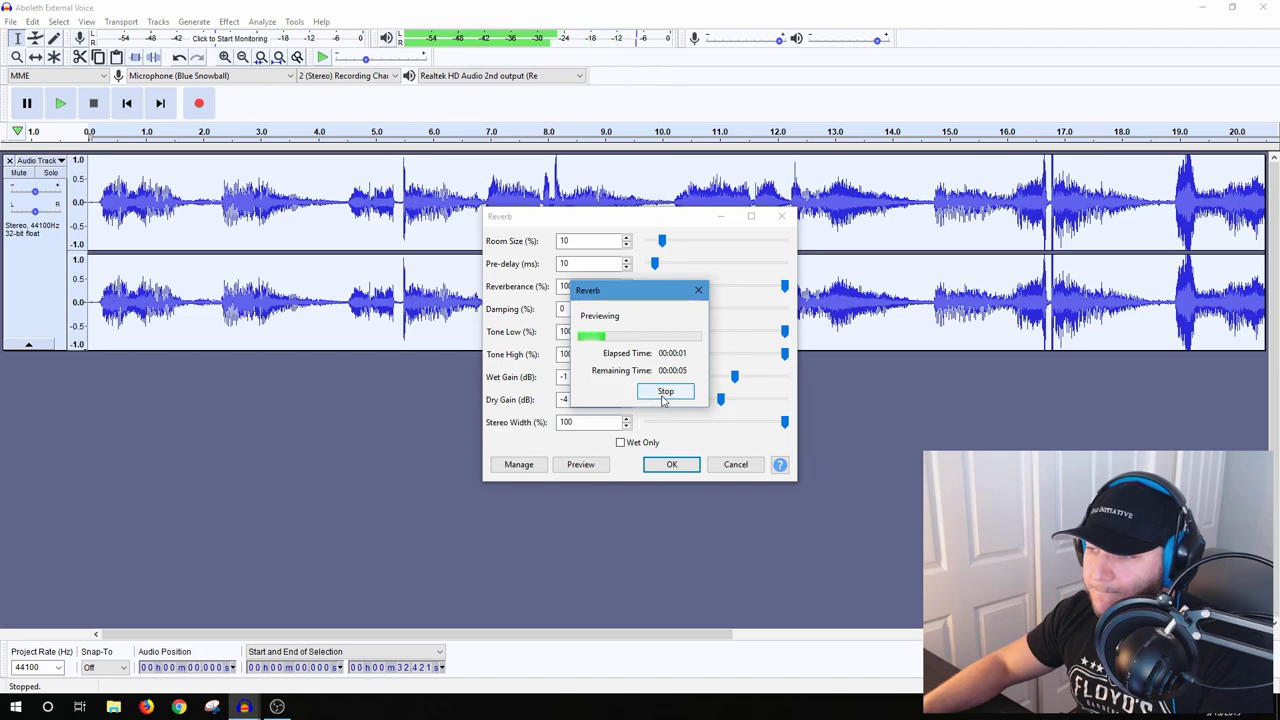
left_click(676, 393)
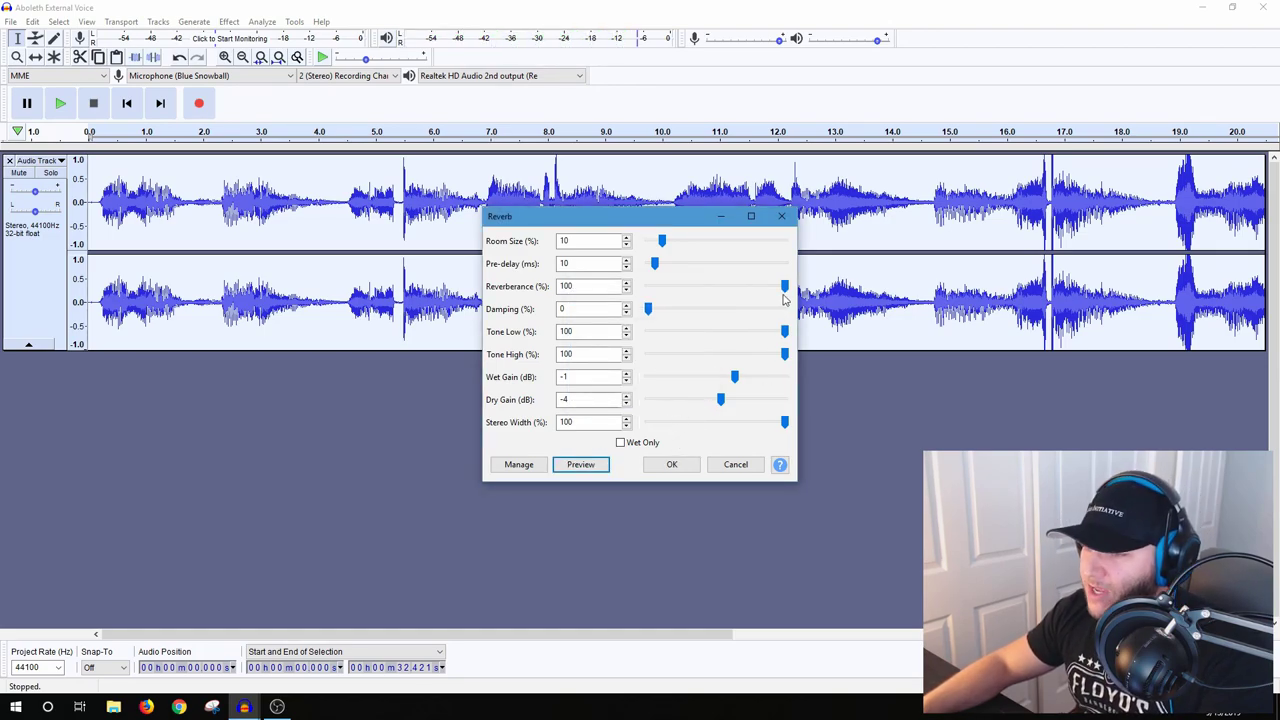
- Try a Reverb reverberance of 0%, preview it, and dismiss the effect without applying it
left_click_drag(786, 288, 648, 288)
left_click(597, 467)
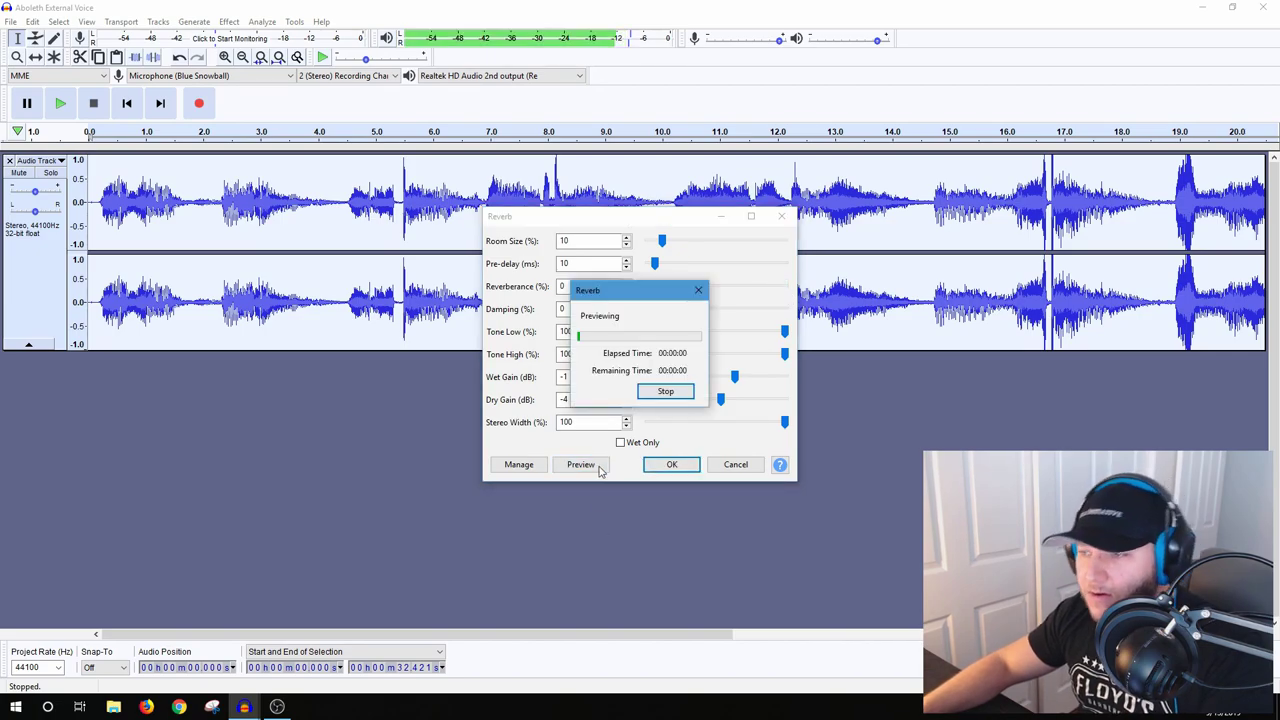
left_click(666, 391)
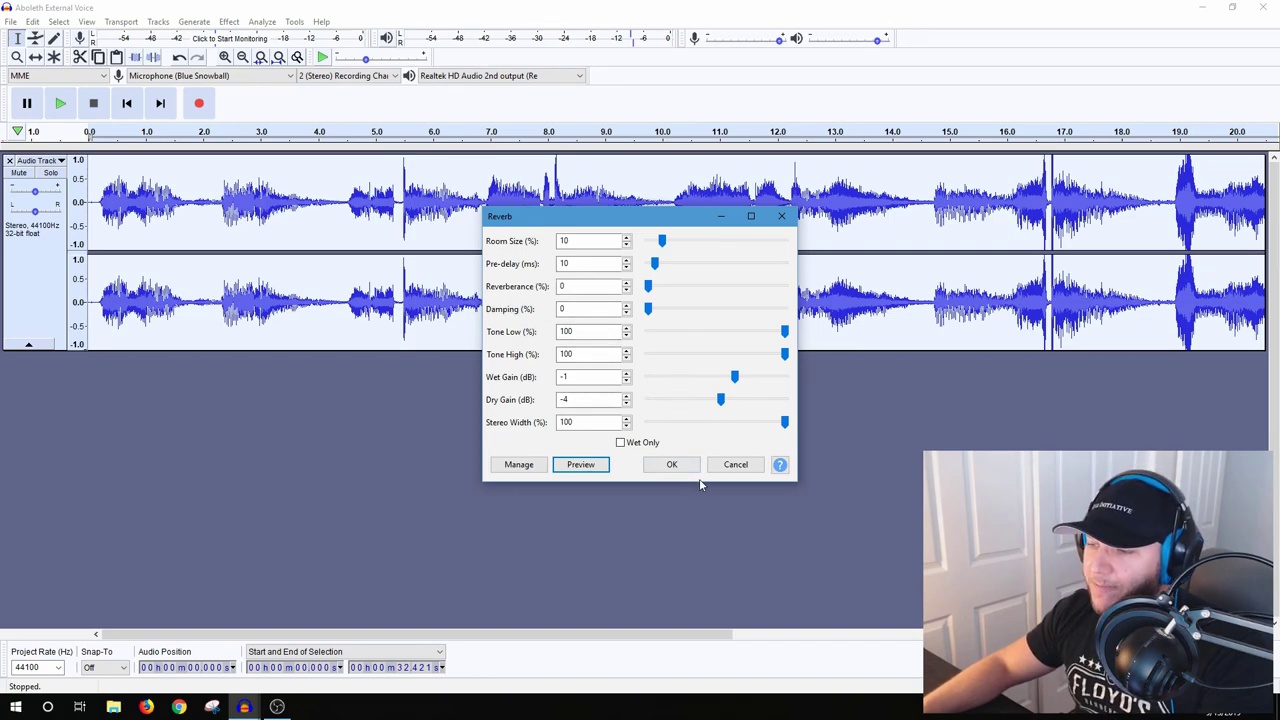
left_click(562, 465)
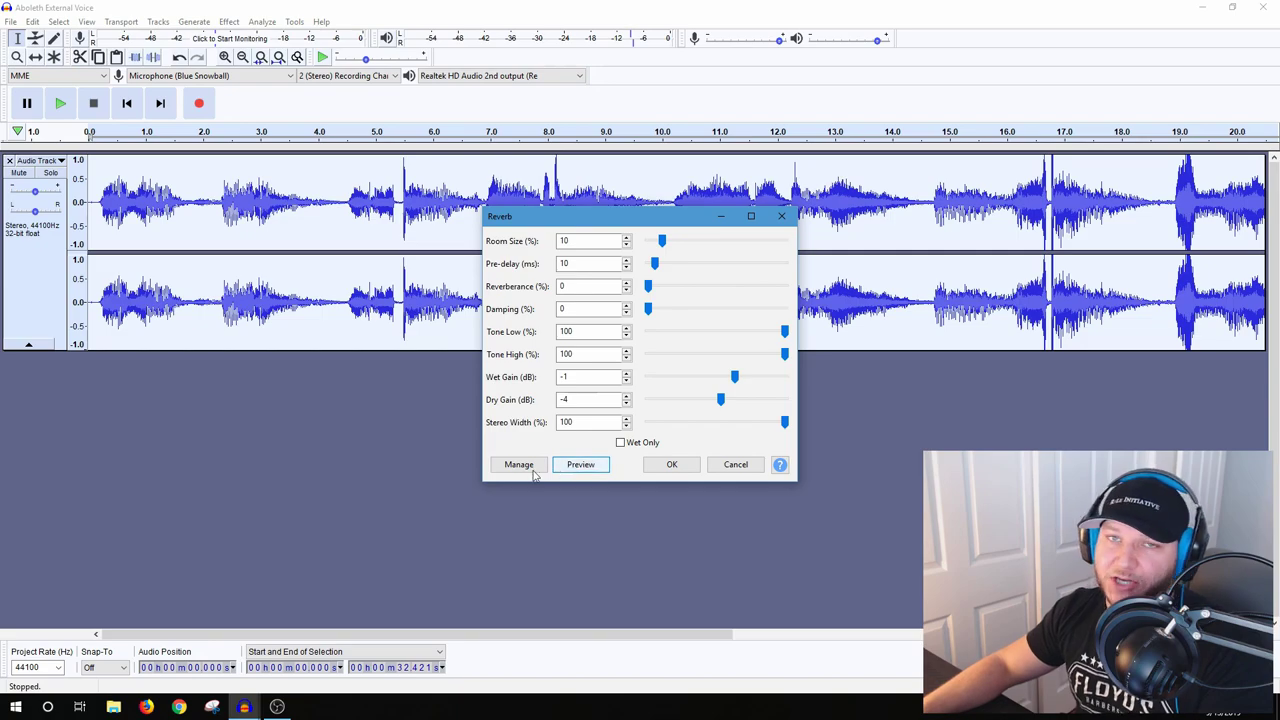
left_click(740, 465)
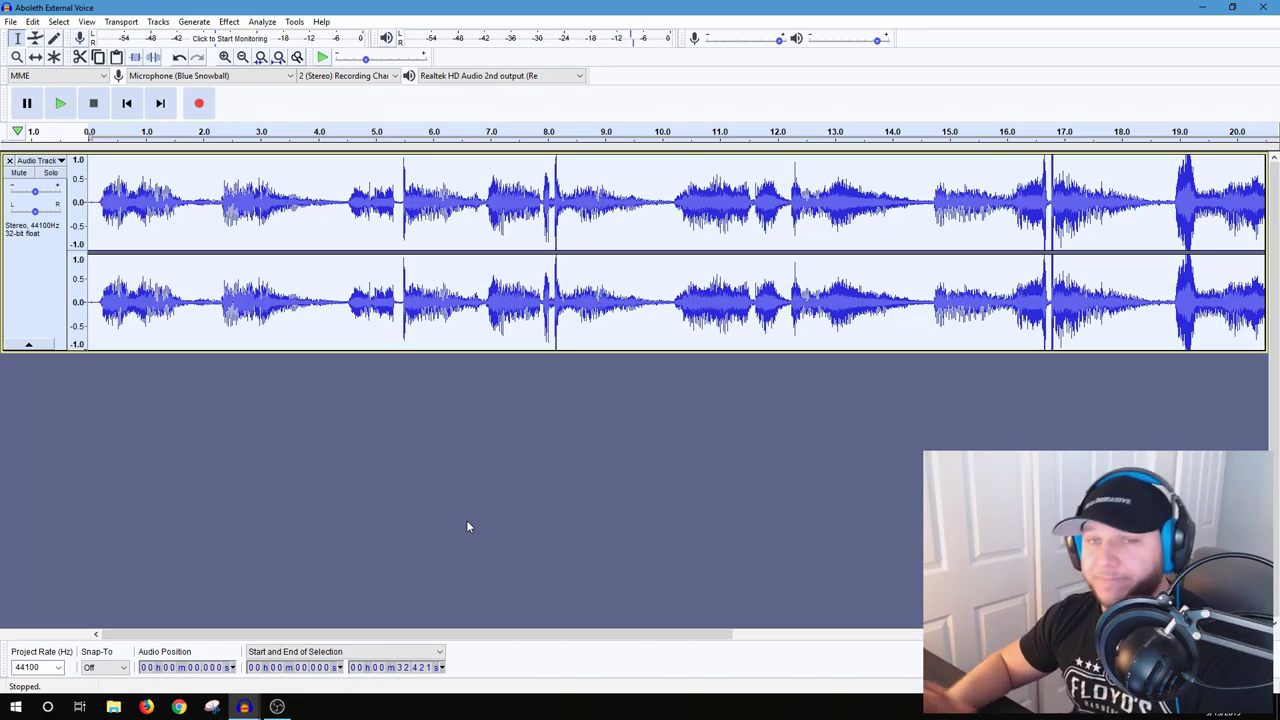
- Play the recording from the start to check how it sounds without the extra Reverb
left_click(491, 448)
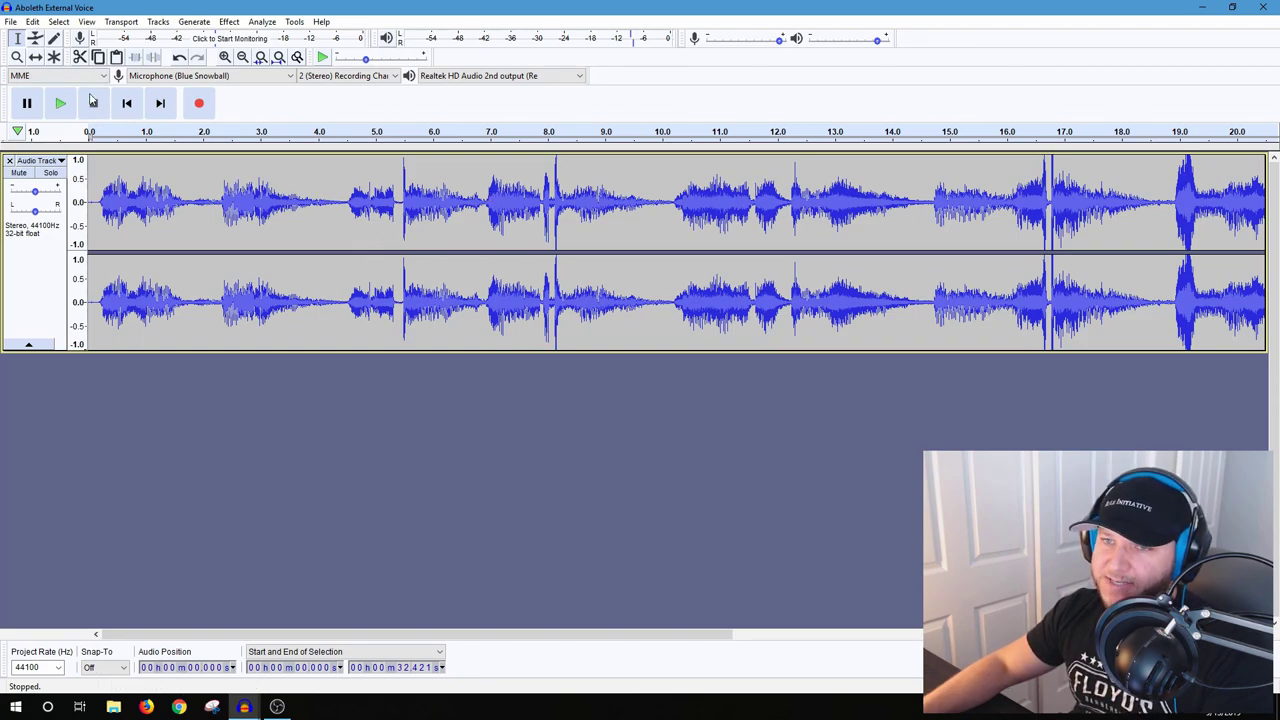
left_click(60, 103)
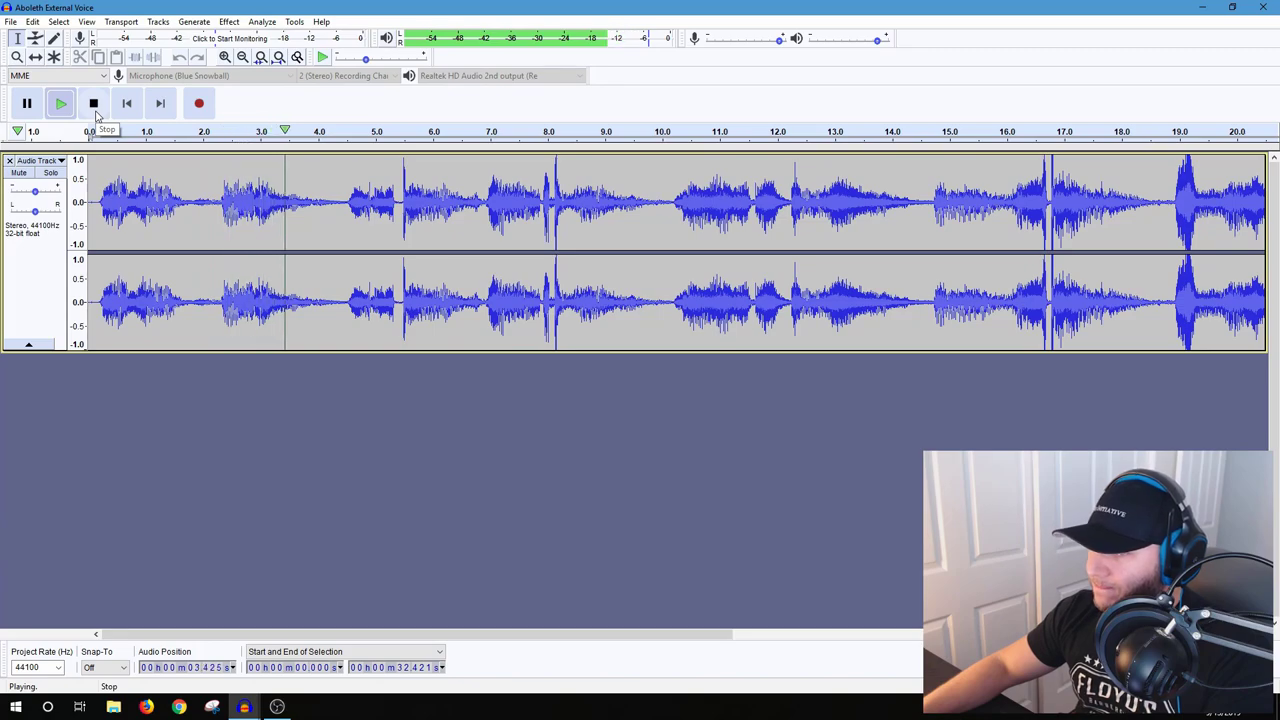
left_click(94, 104)
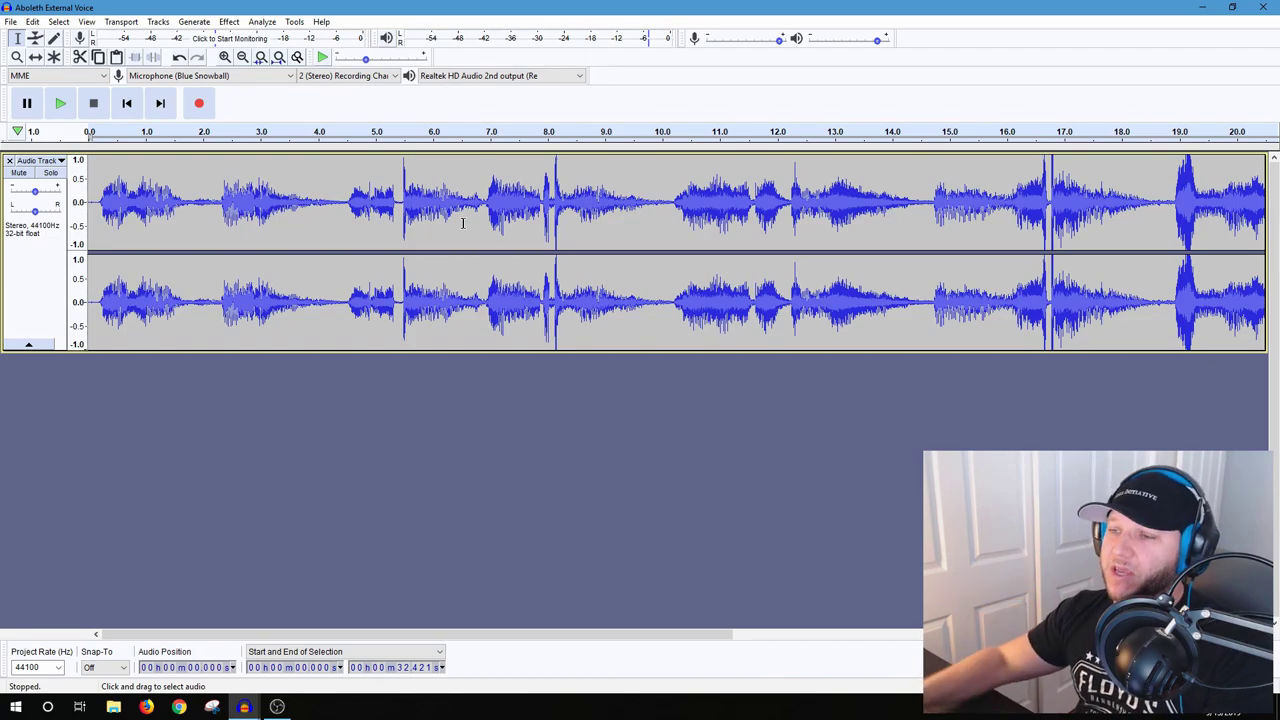
- Start Equalization on the whole track, flatten the existing curve and load the Bass Boost curve
key("ctrl+a")
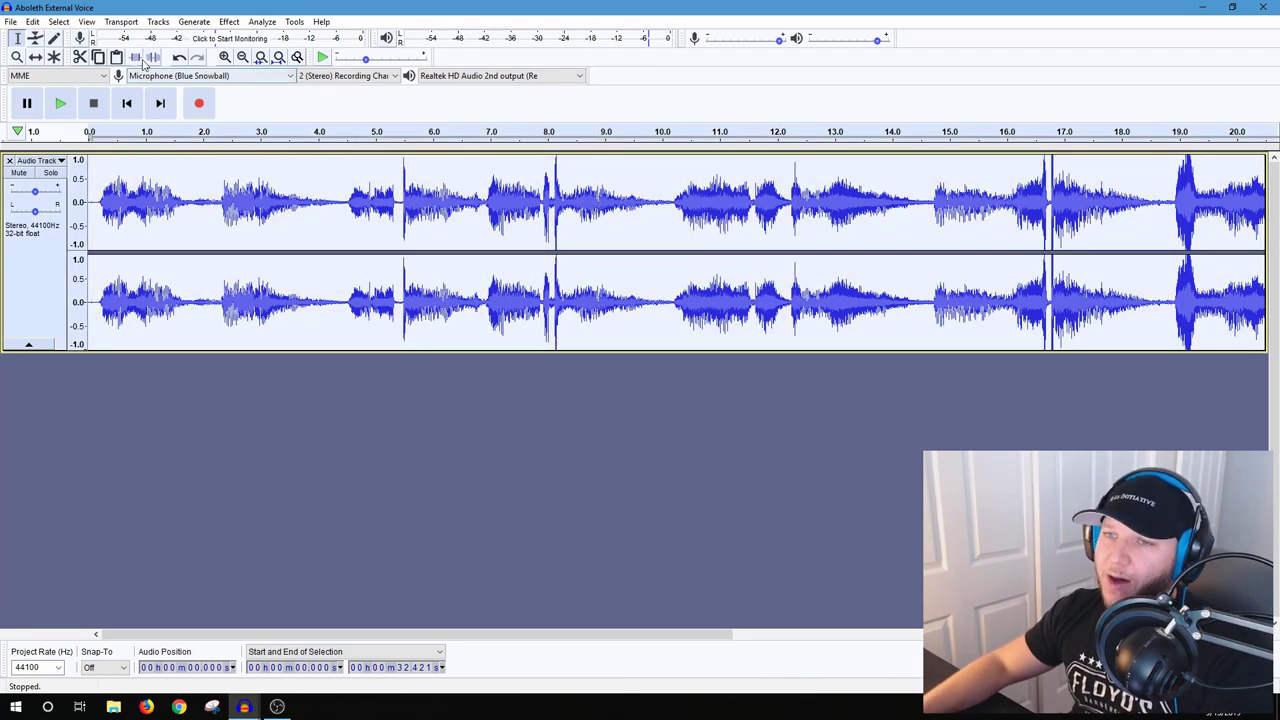
left_click(229, 21)
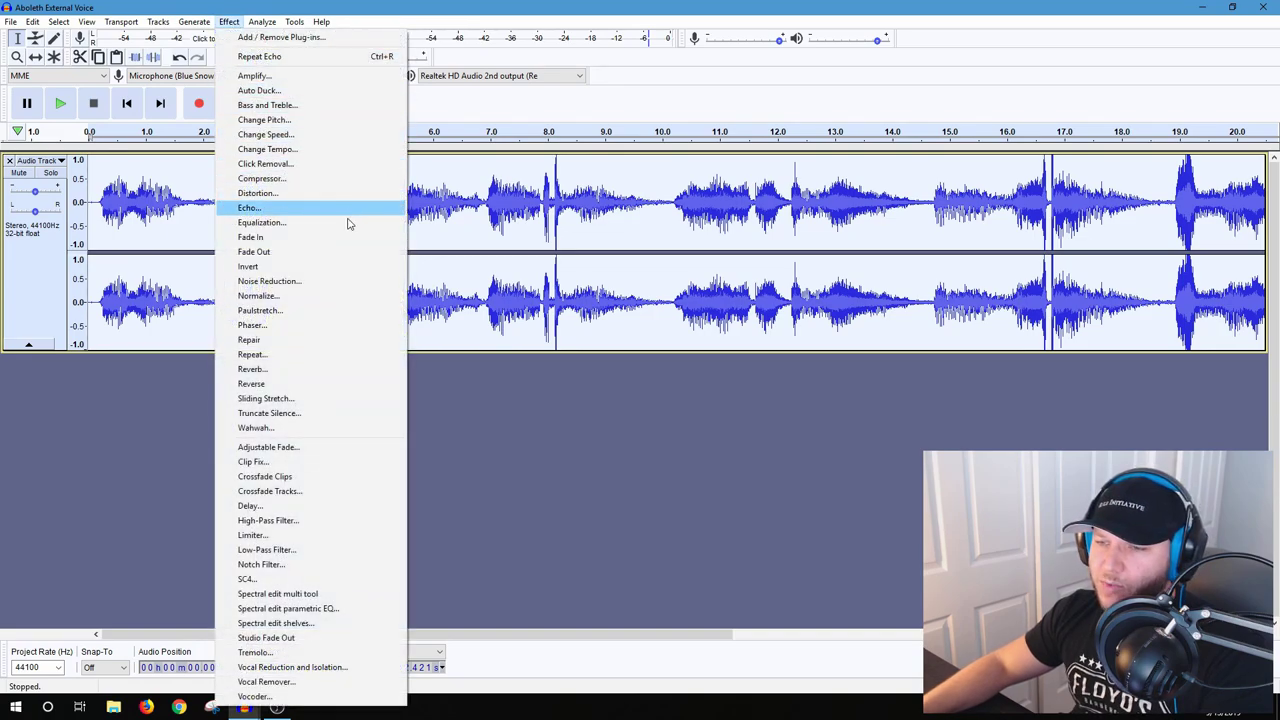
left_click(302, 225)
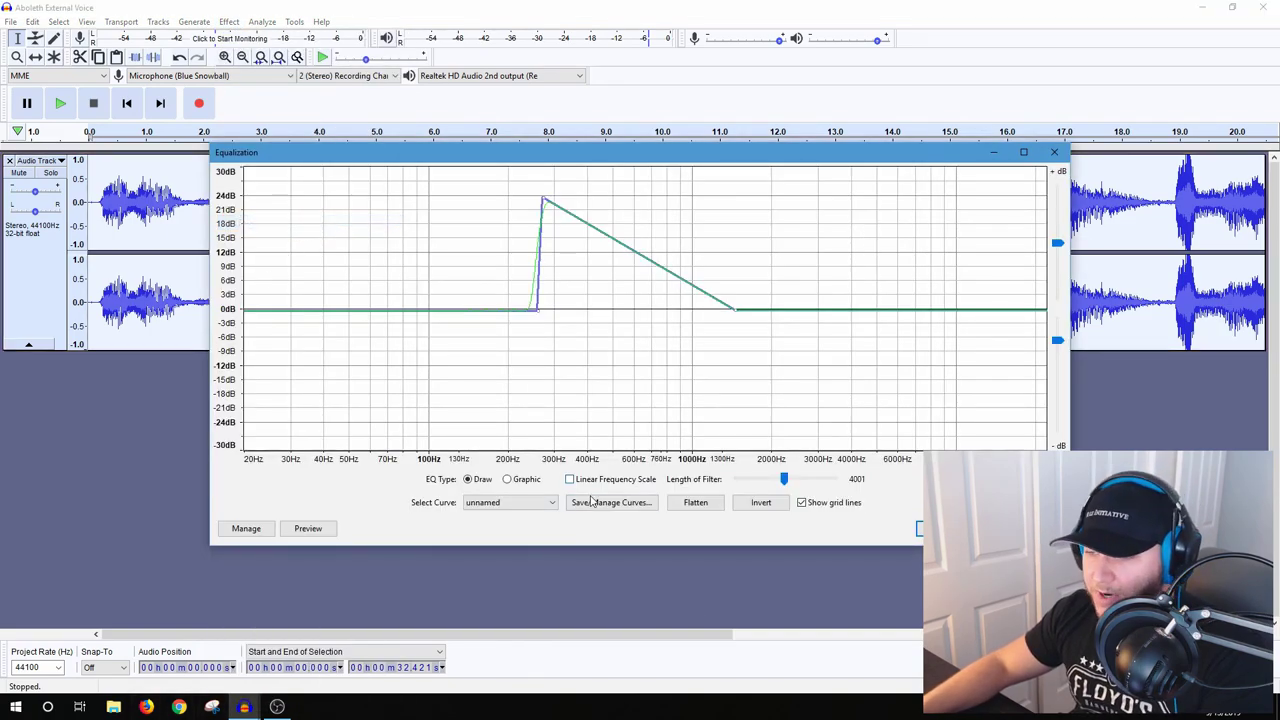
left_click(695, 502)
left_click(537, 505)
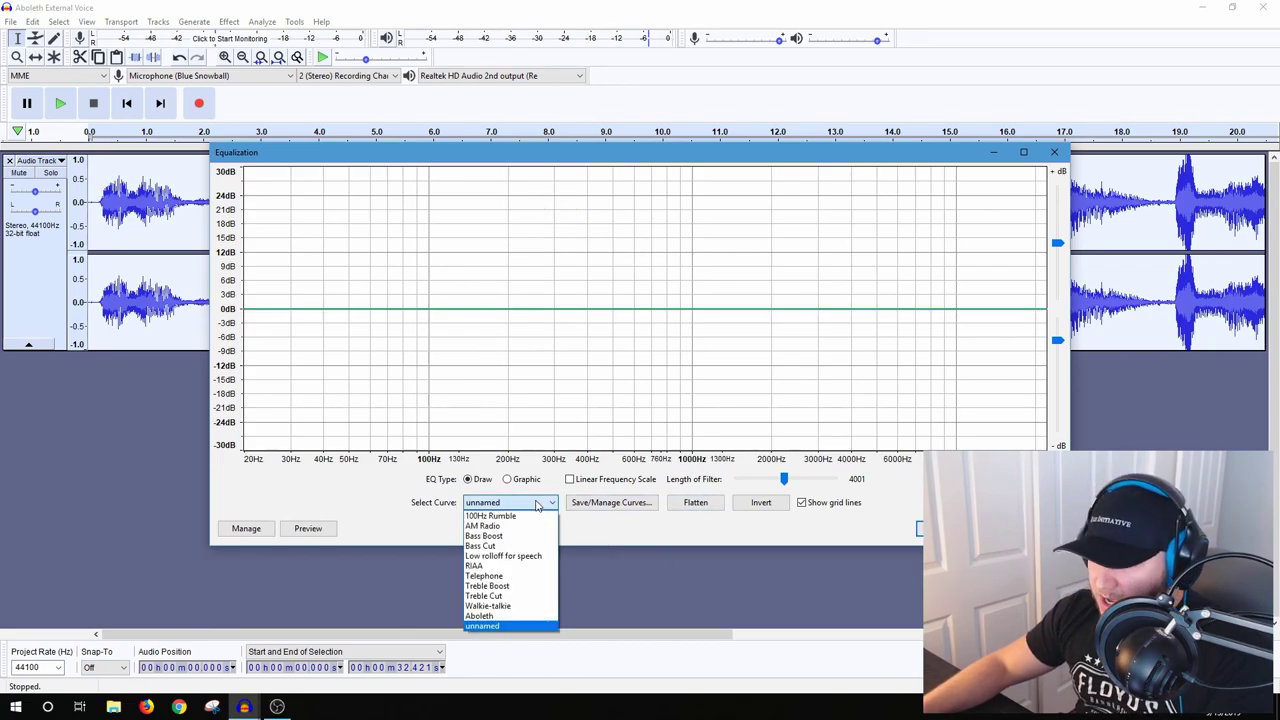
left_click(517, 587)
left_click(512, 502)
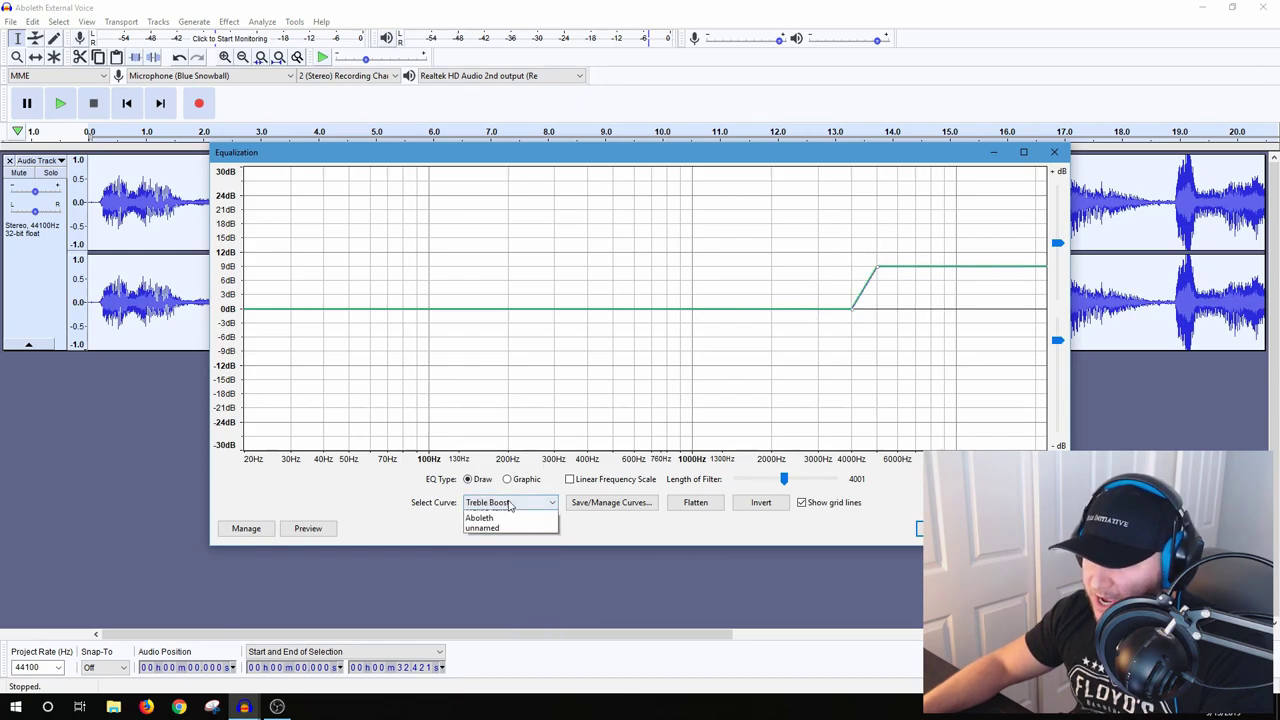
left_click(515, 546)
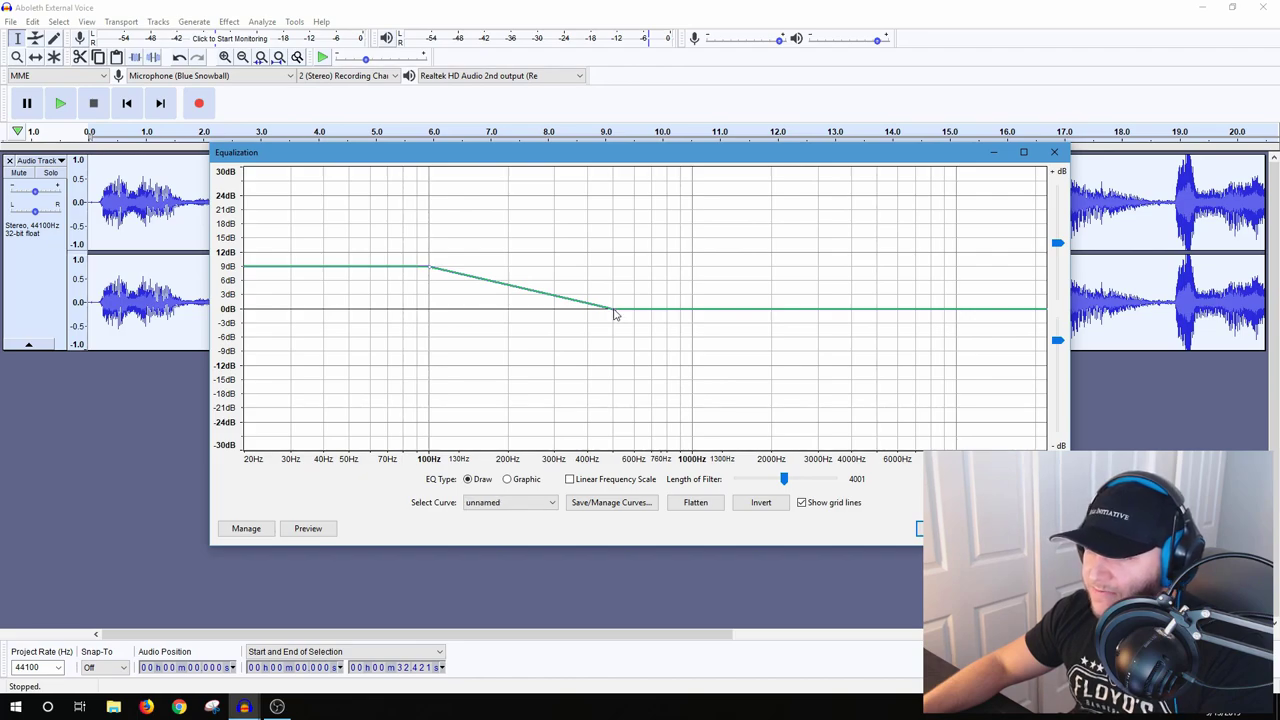
- Reshape the bass curve to about 3 dB up to 100 Hz, falling to 0 dB at 200 Hz, and preview it
left_click_drag(615, 314, 509, 315)
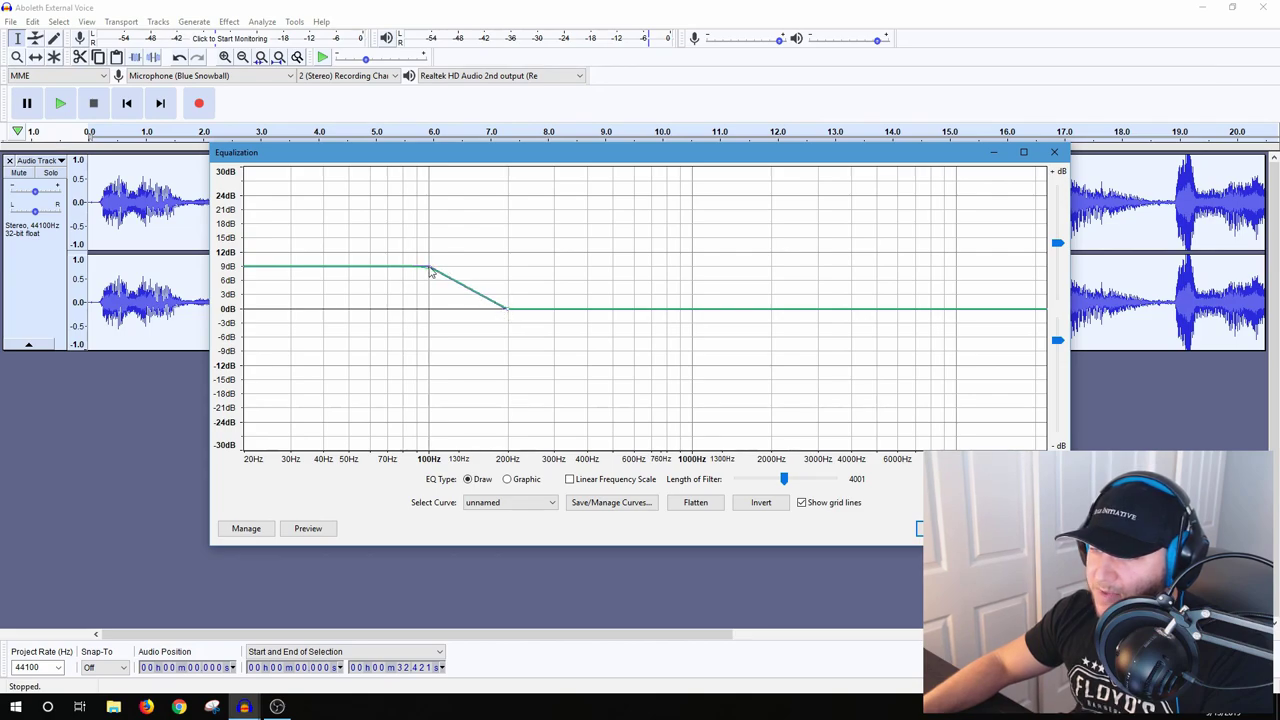
left_click_drag(430, 271, 431, 299)
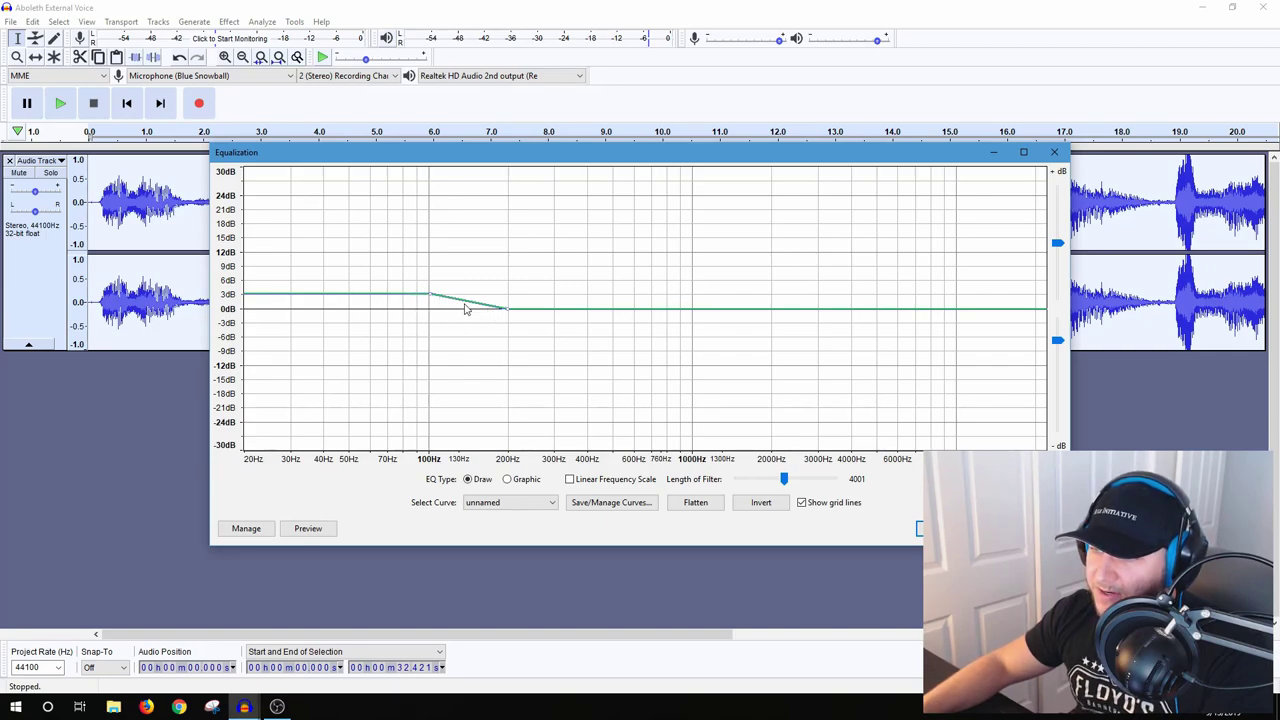
left_click(312, 530)
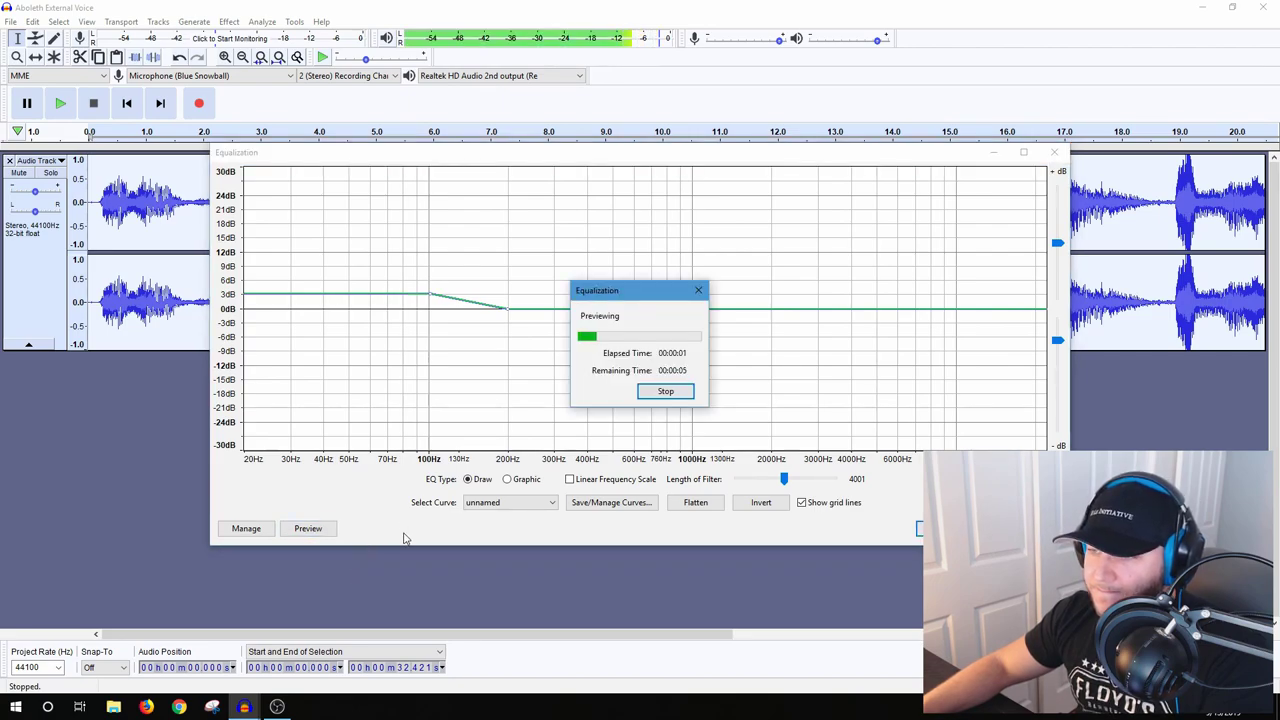
left_click(666, 392)
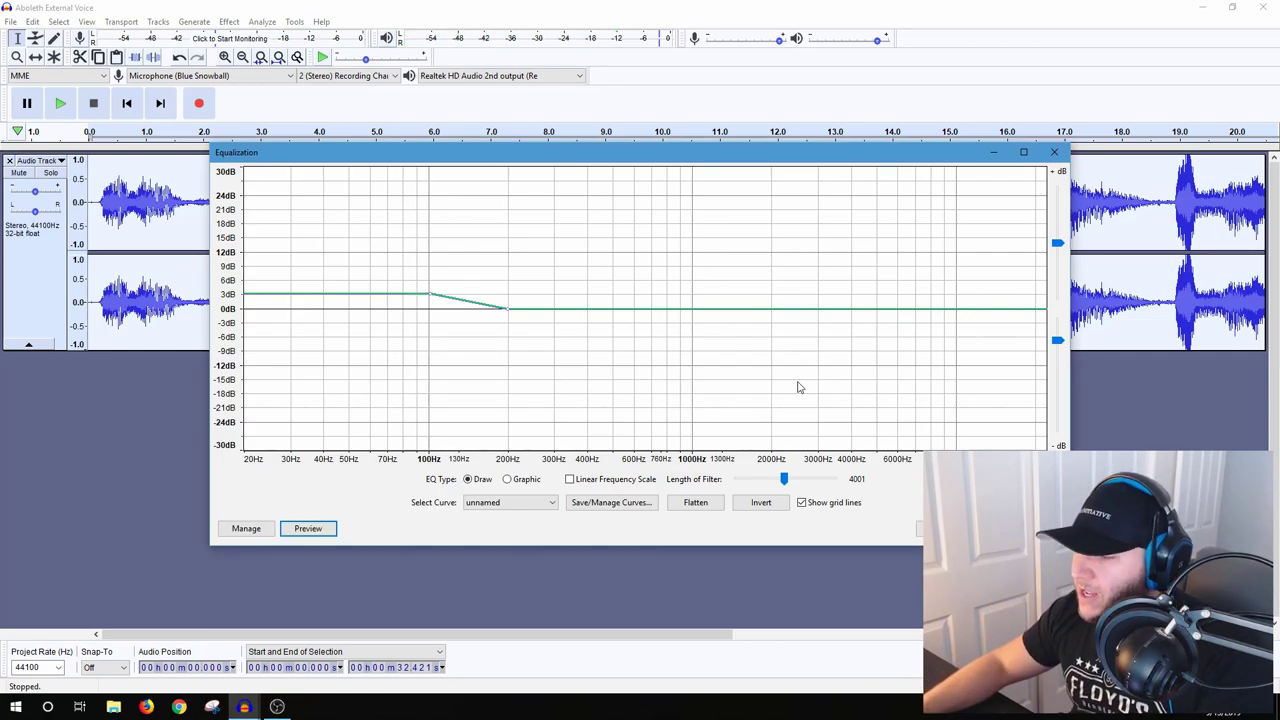
- Add a treble boost to the curve, rising from 0 dB near 3000 Hz to about 5 dB from 4000 Hz, and preview it
left_click(821, 312)
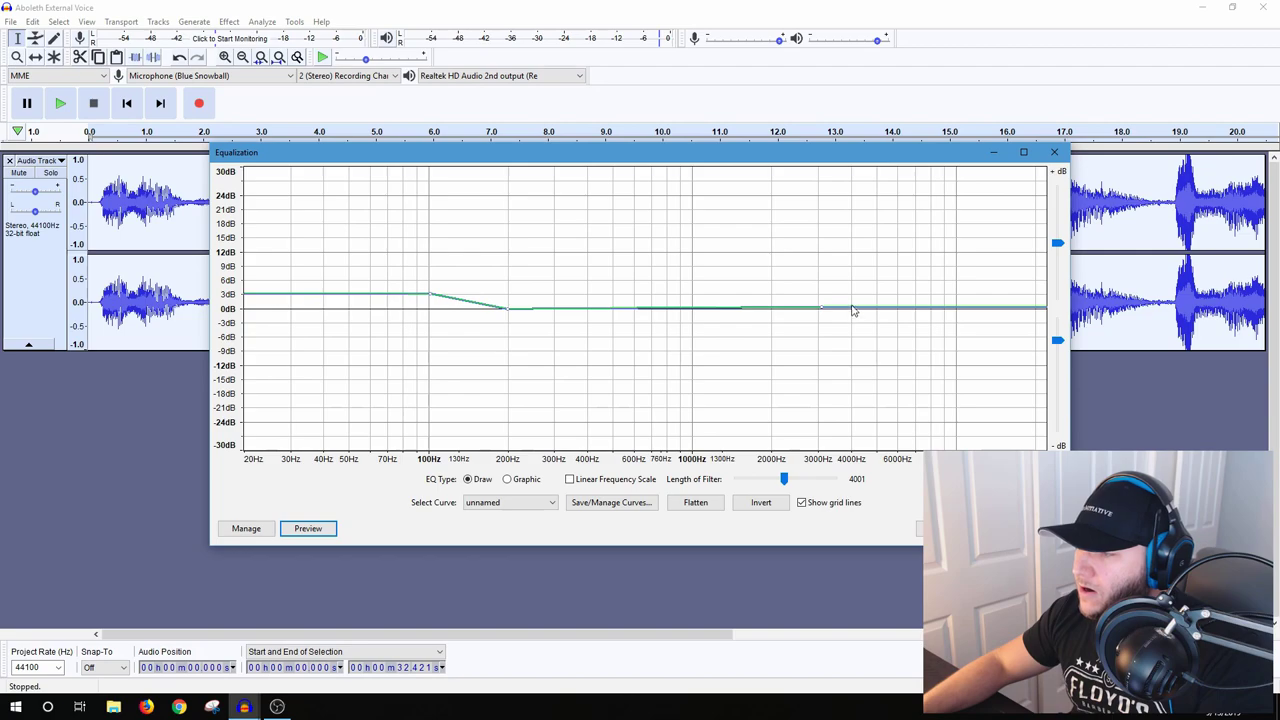
mouse_move(854, 312)
left_mouse_down()
mouse_move(864, 282)
mouse_move(856, 298)
mouse_move(853, 287)
left_mouse_up()
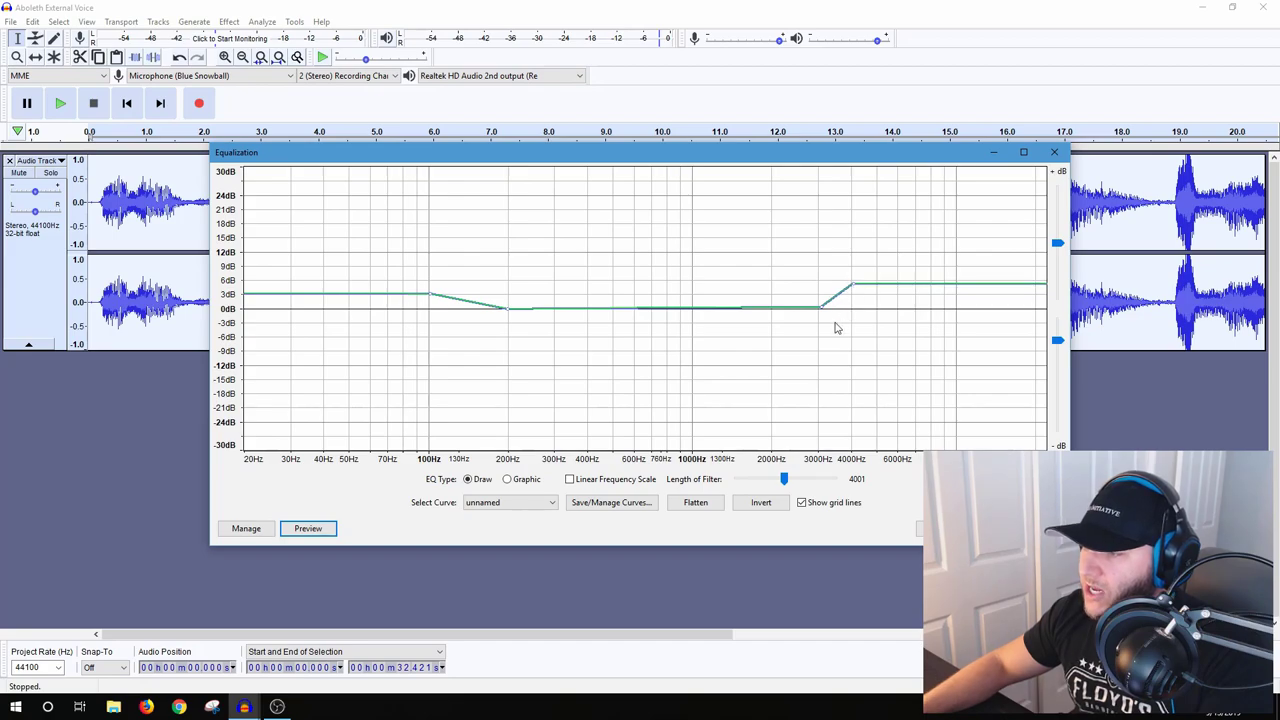
left_click(322, 529)
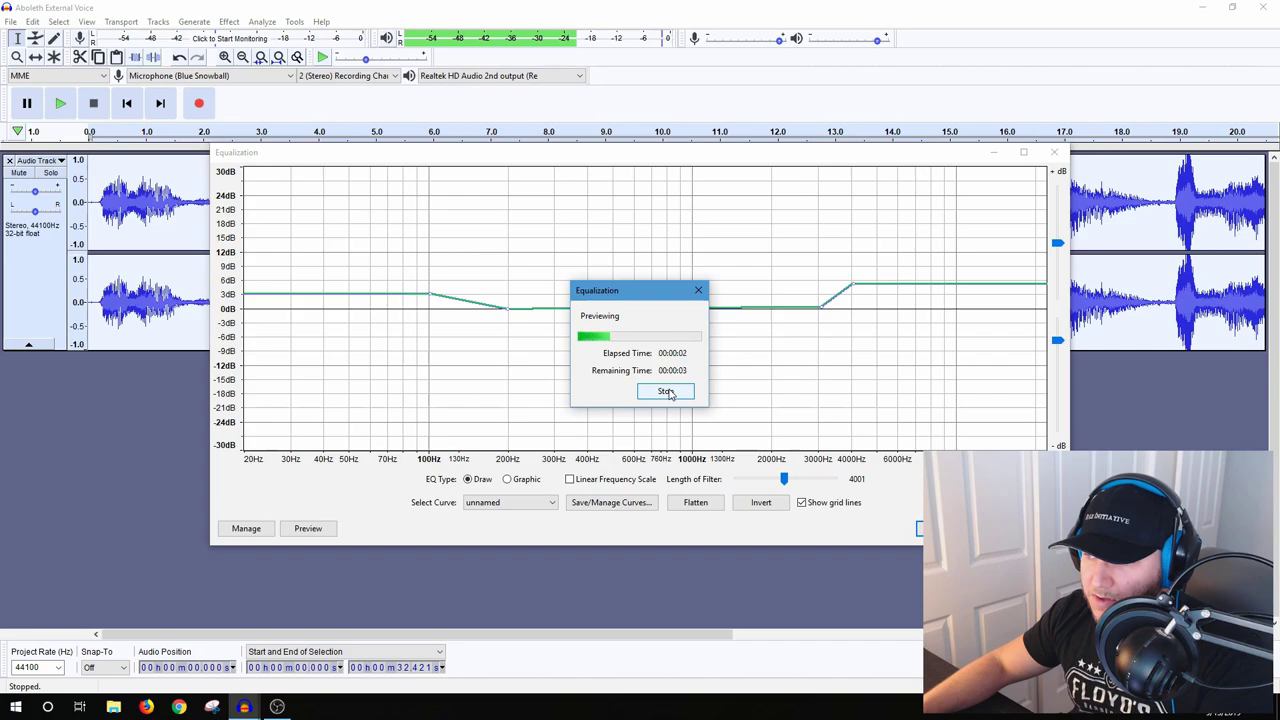
left_click(676, 391)
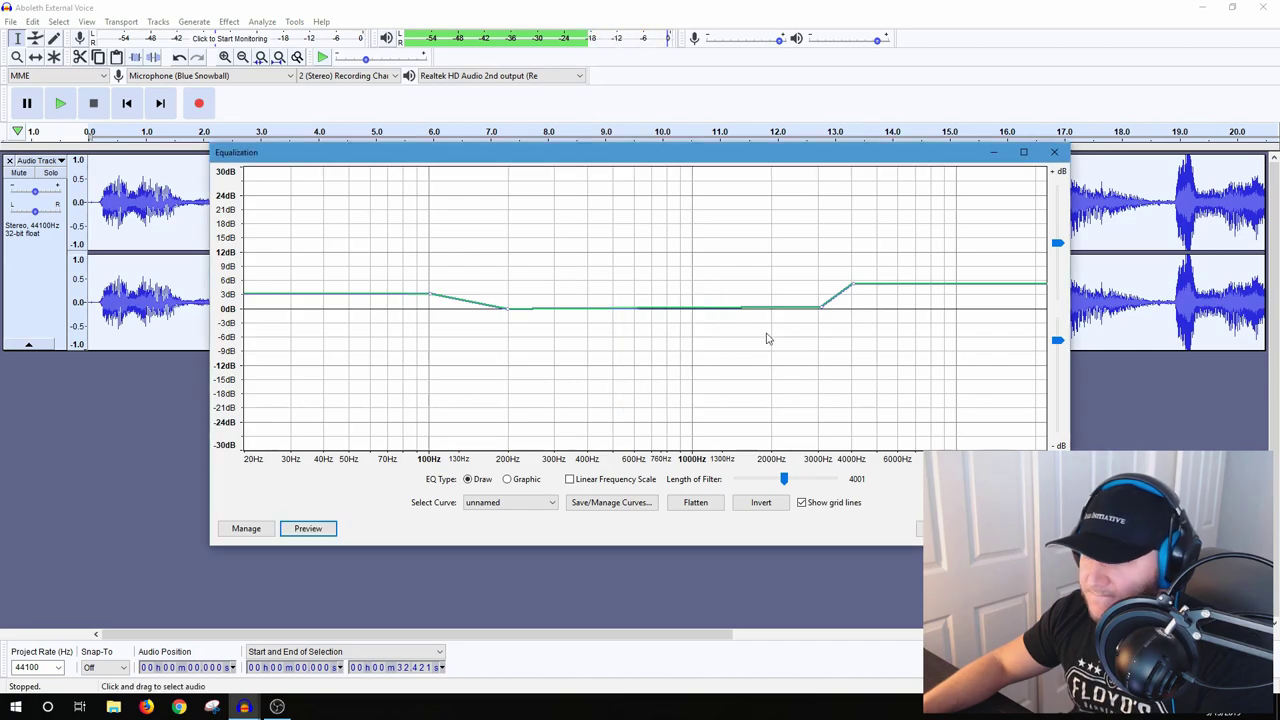
- Raise the treble boost to about 8.5 dB, level its starting point near 3000 Hz at 0 dB, and preview the curve
left_click_drag(855, 288, 855, 273)
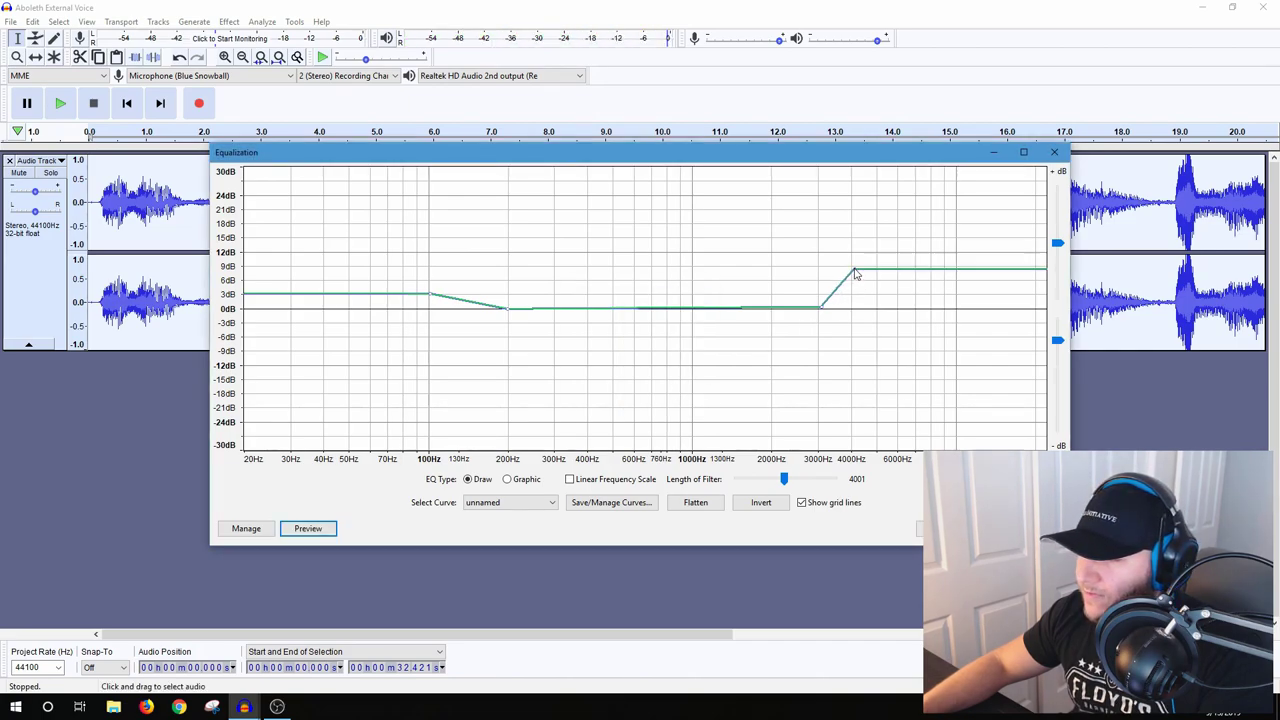
left_click(328, 530)
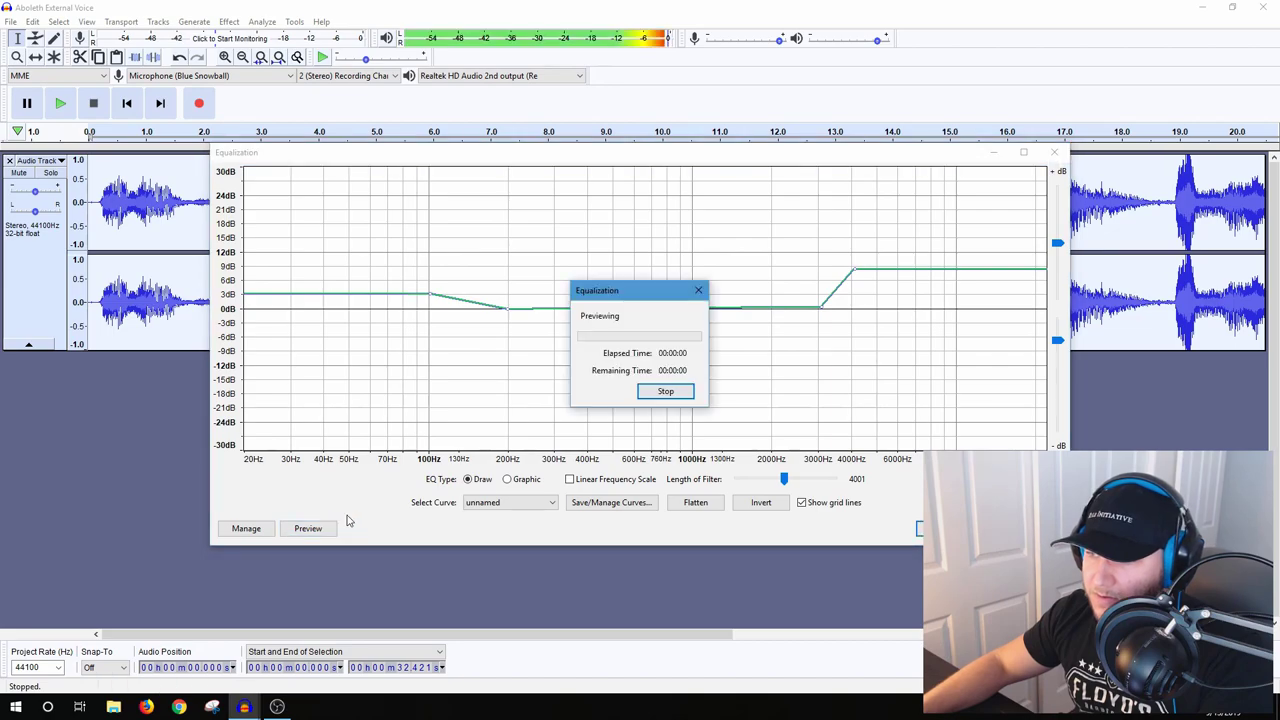
left_click(668, 394)
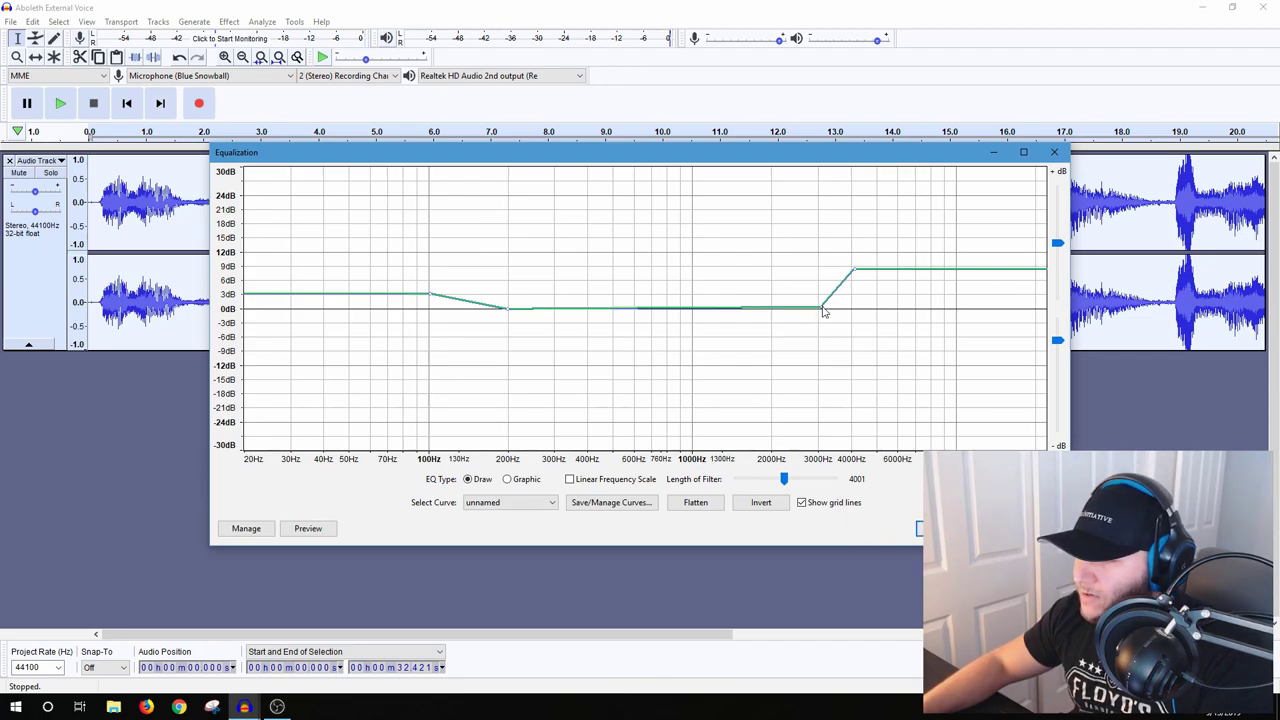
left_click_drag(821, 311, 819, 313)
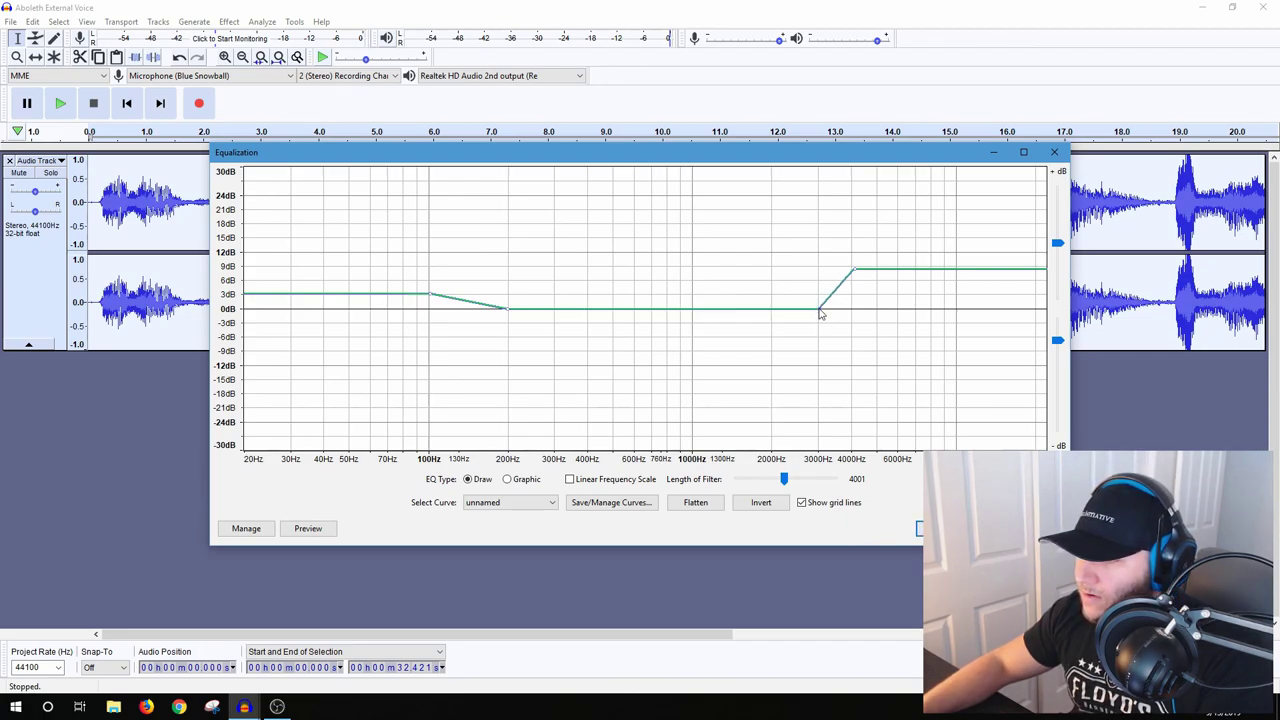
left_click(322, 532)
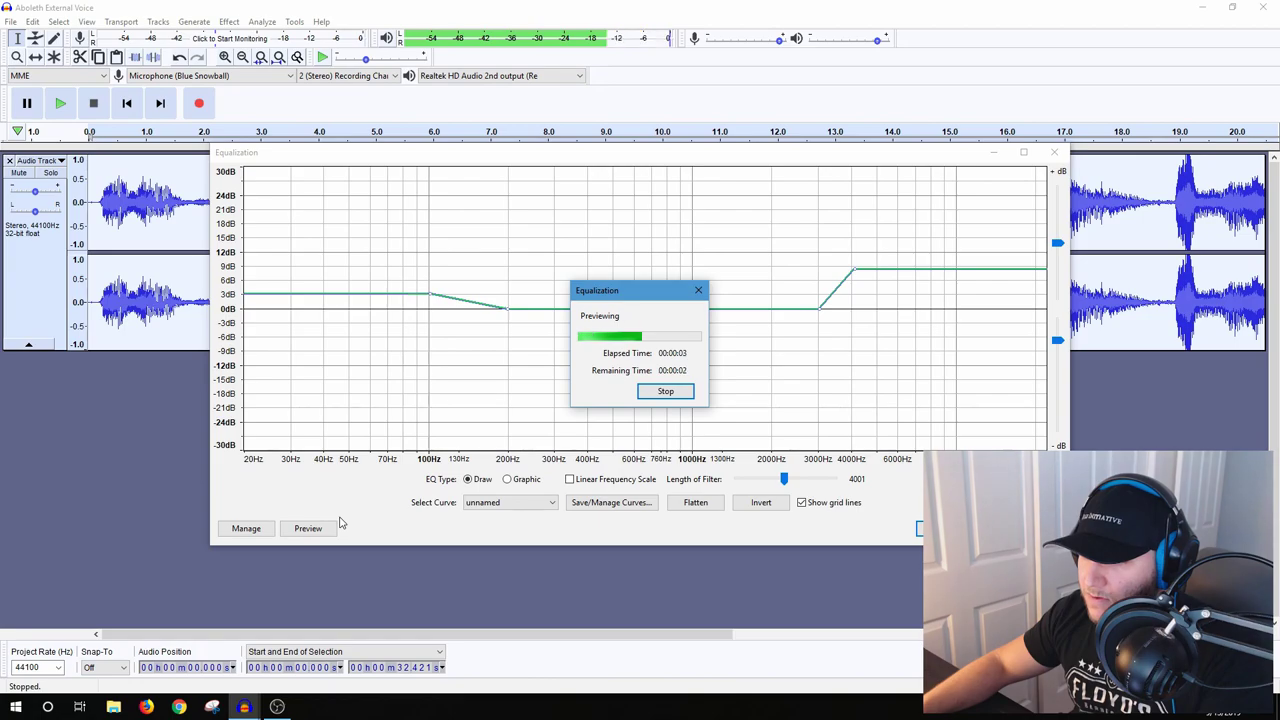
left_click(665, 391)
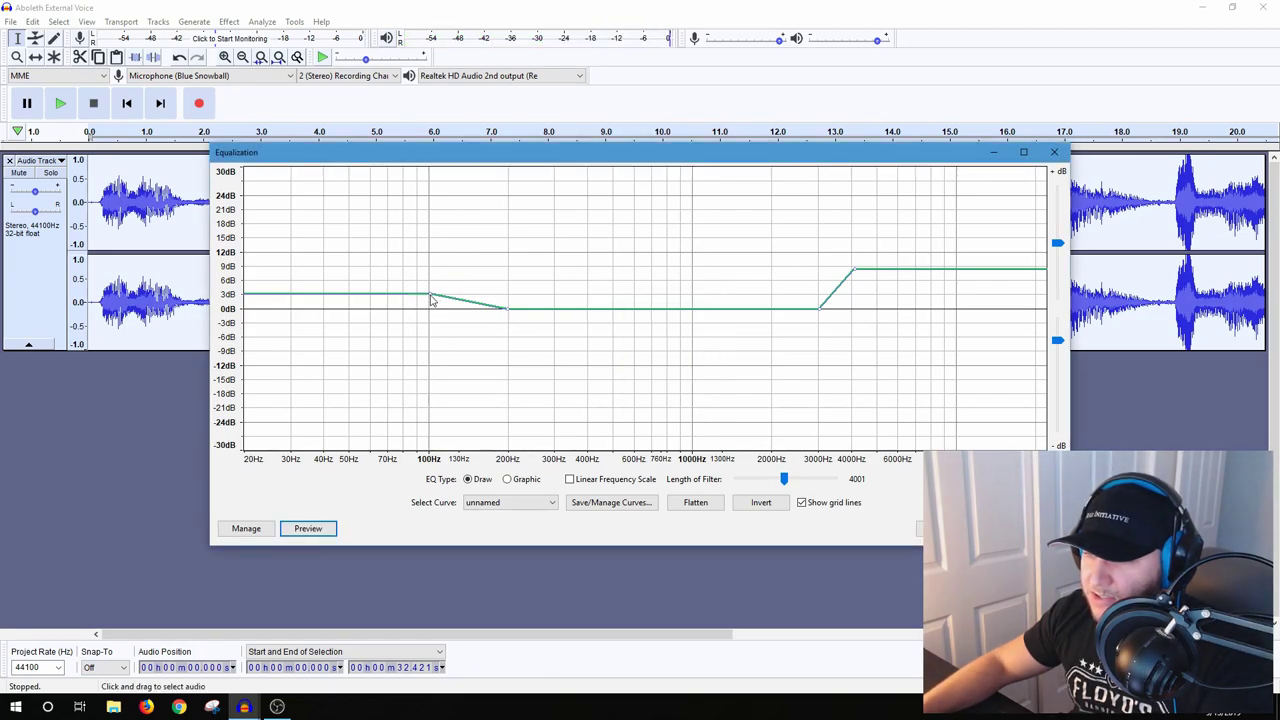
- Lower the bass boost up to 100 Hz to about 2 dB, preview it, and apply the Equalization to the track
left_click_drag(430, 296, 430, 301)
left_click(308, 529)
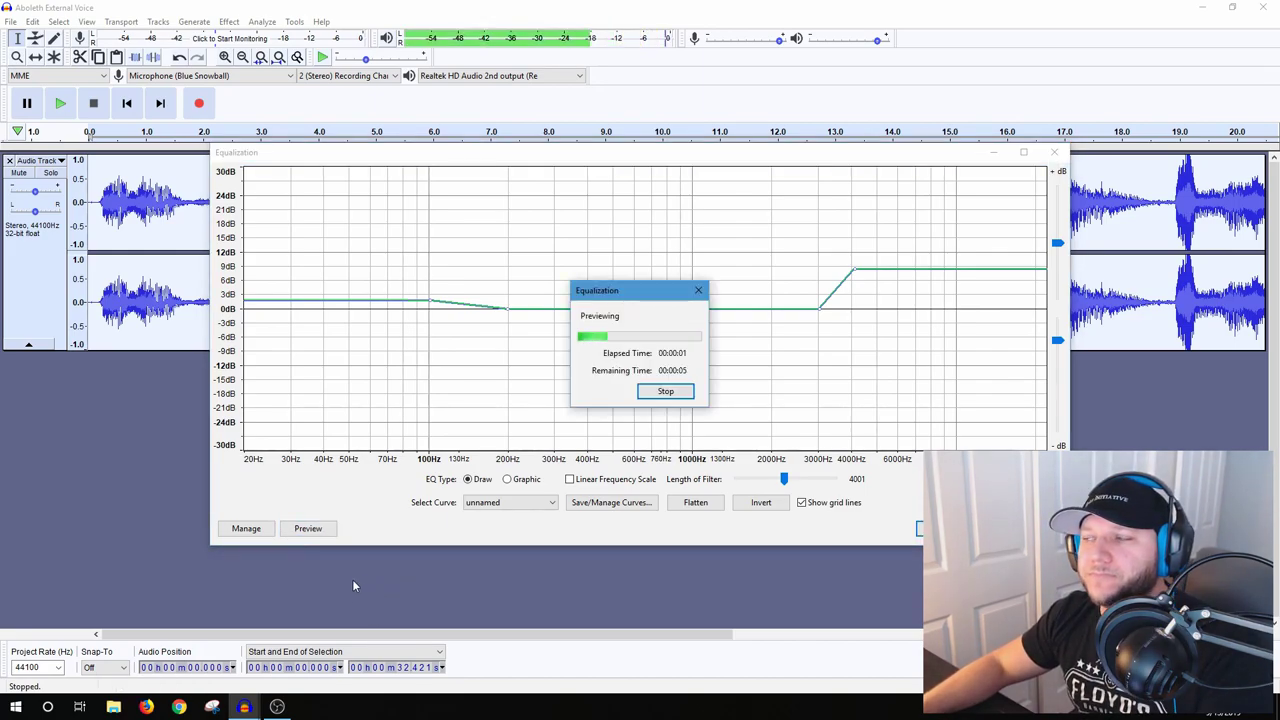
left_click(667, 392)
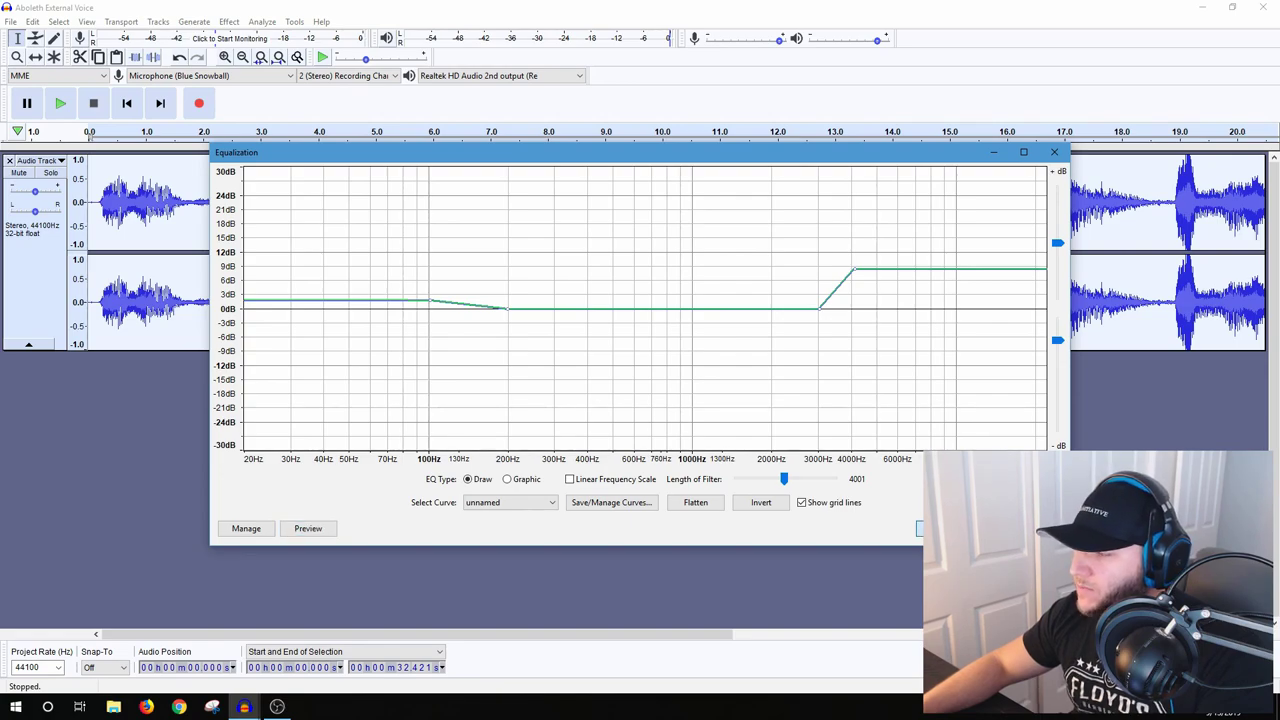
key("Return")
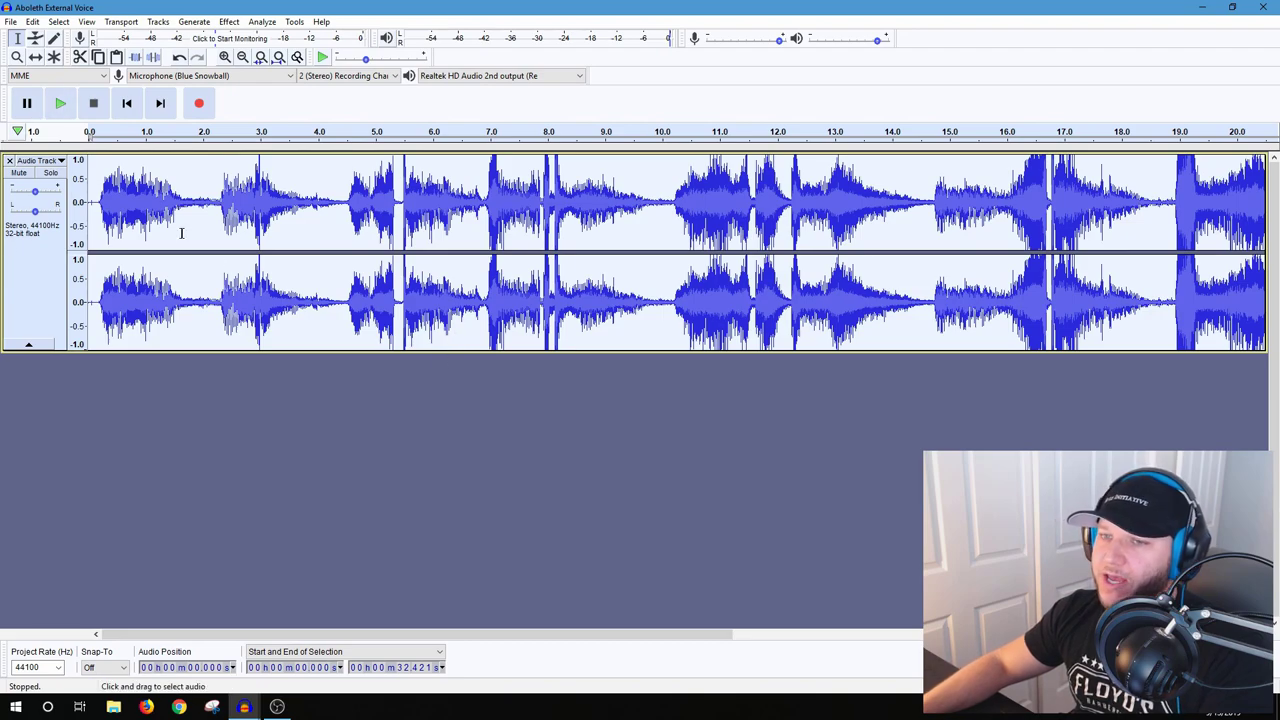
- Play the equalized recording from the start to check the strong treble boost
left_click(98, 205)
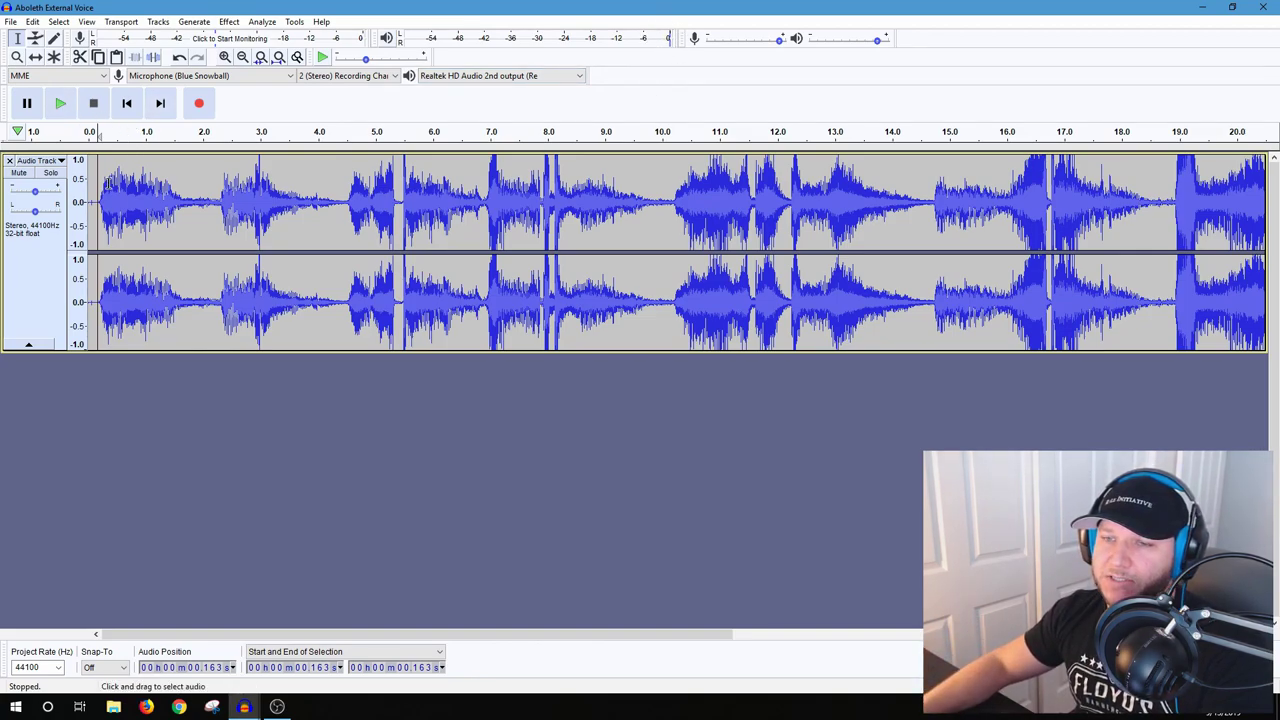
left_click(61, 104)
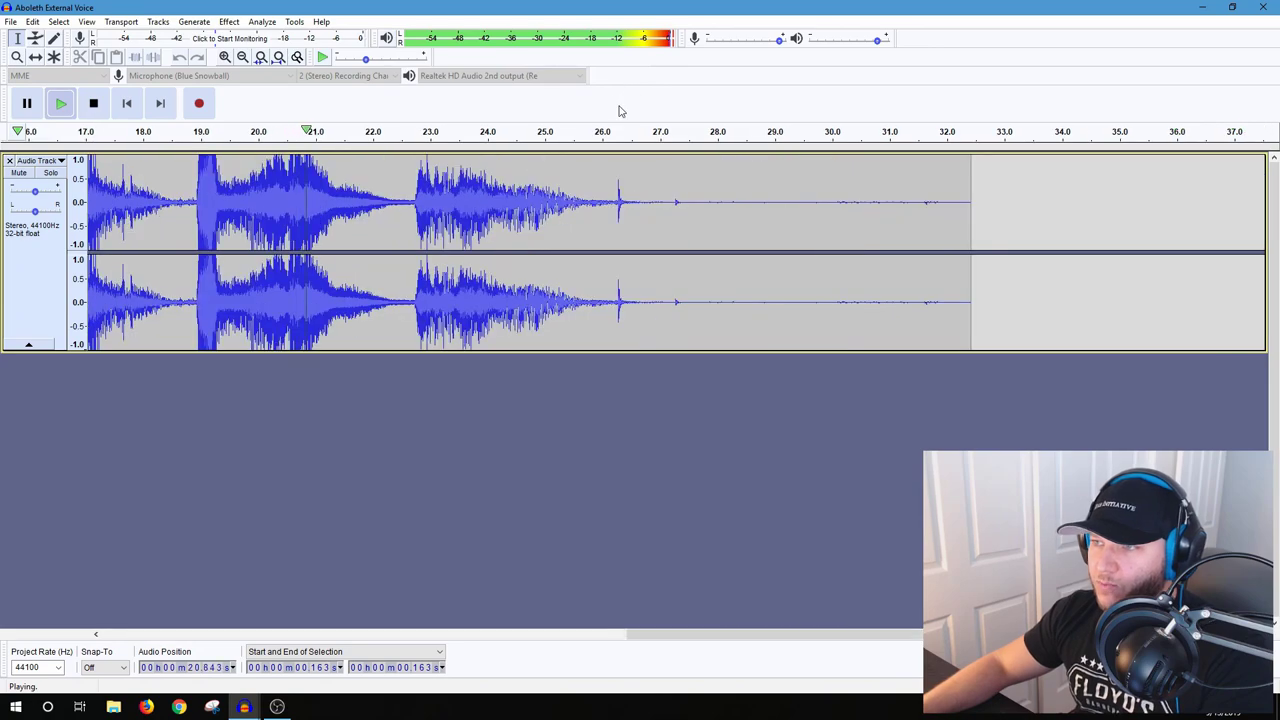
left_click(93, 103)
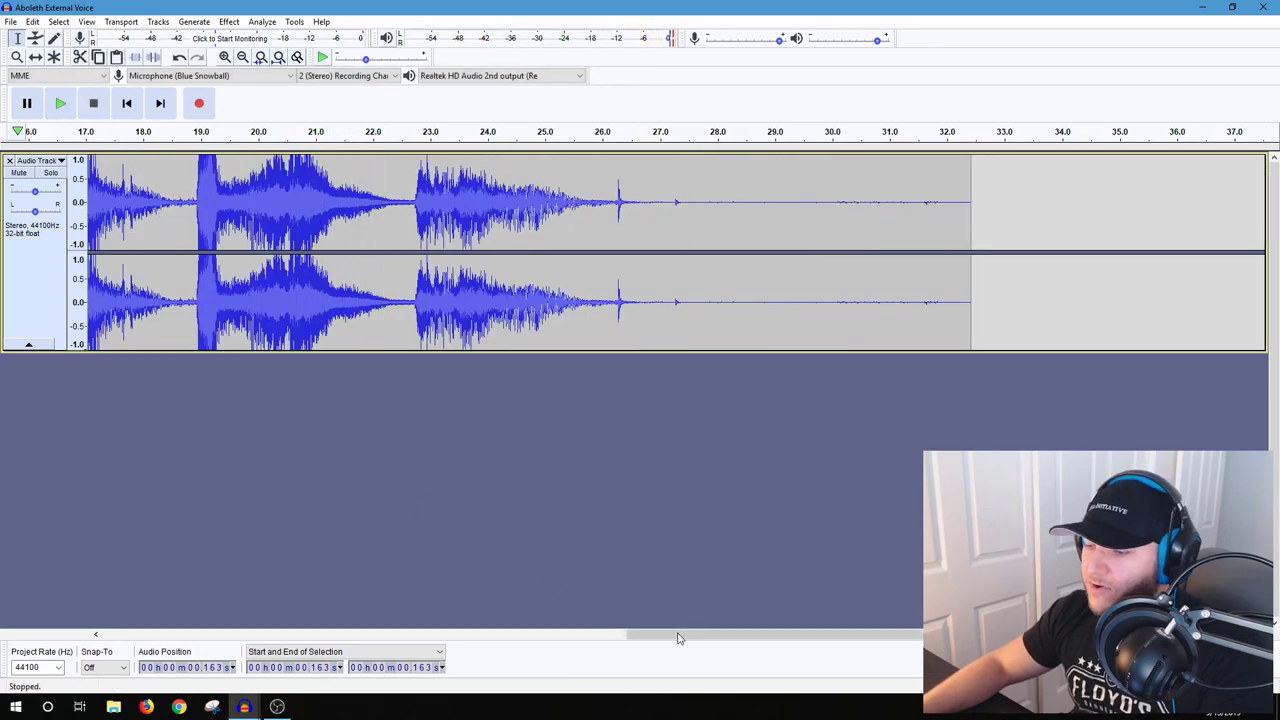
- Undo the applied Equalization and select the whole track
left_click(120, 634)
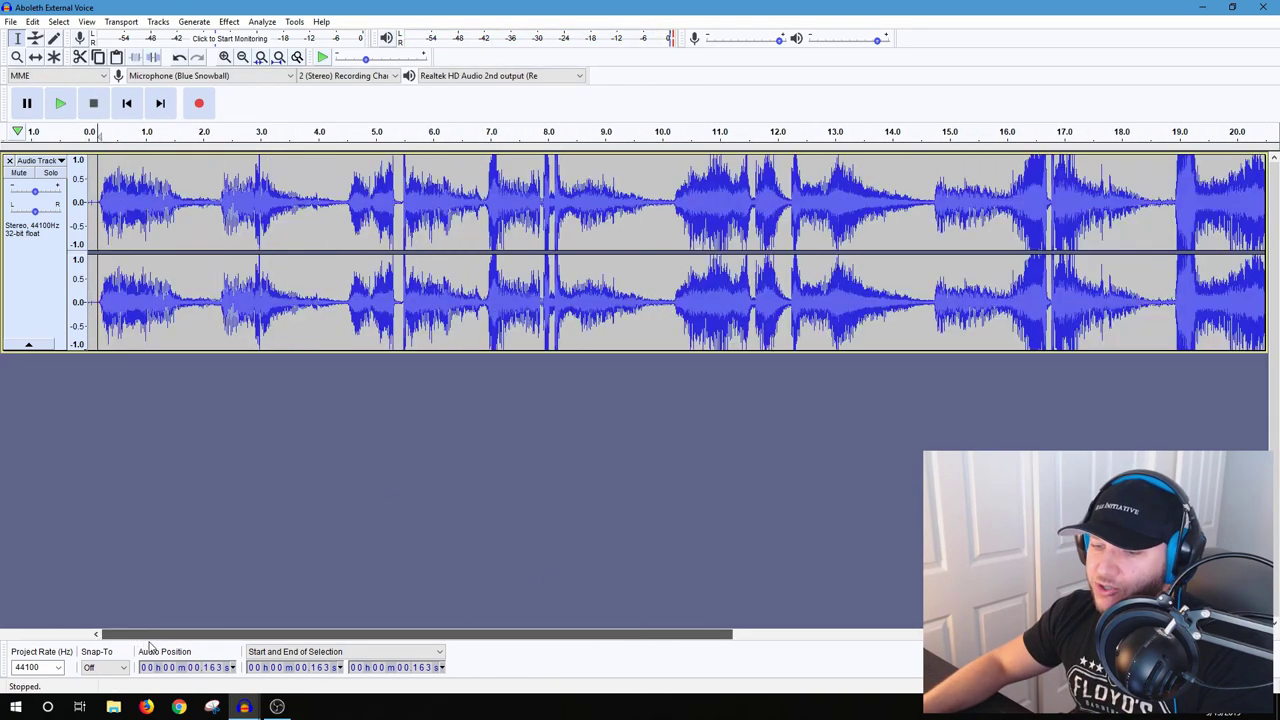
left_click(445, 229)
left_click_drag(445, 229, 451, 231)
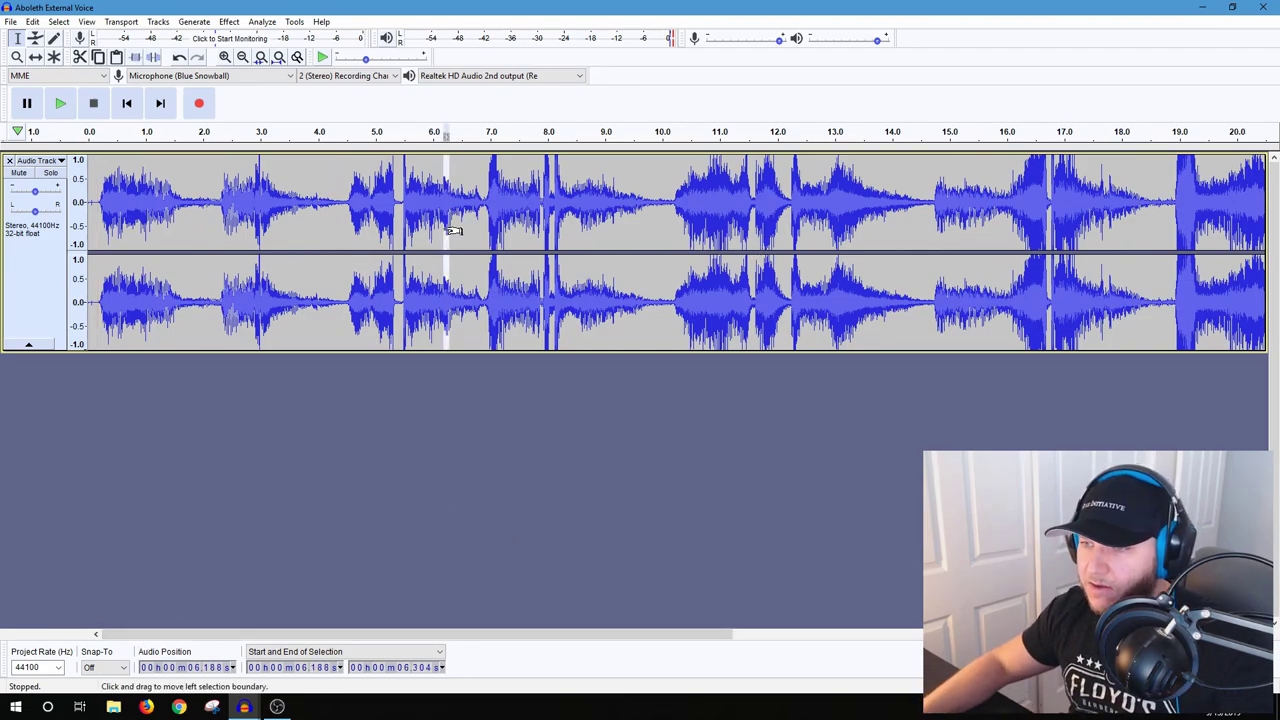
left_click(506, 229)
key("ctrl+a")
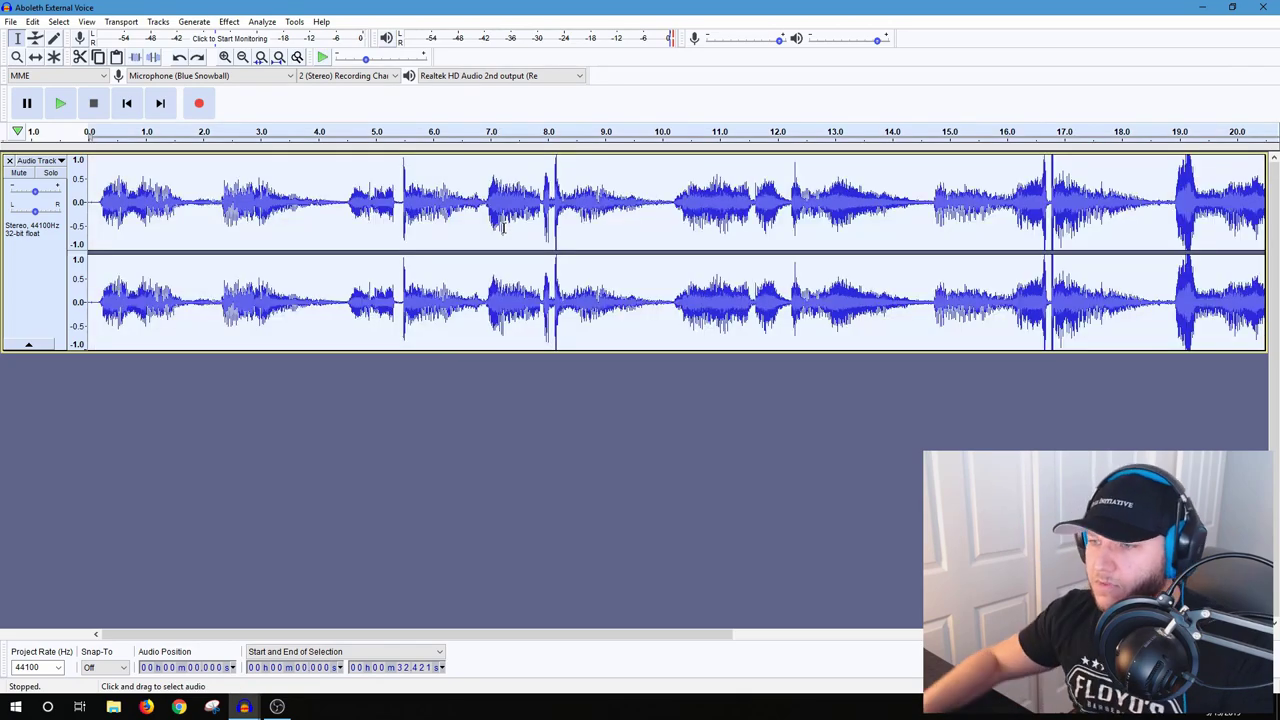
- Reapply Equalization to the whole track with the treble boost above 4000 Hz lowered to about 3.5 dB
left_click(229, 22)
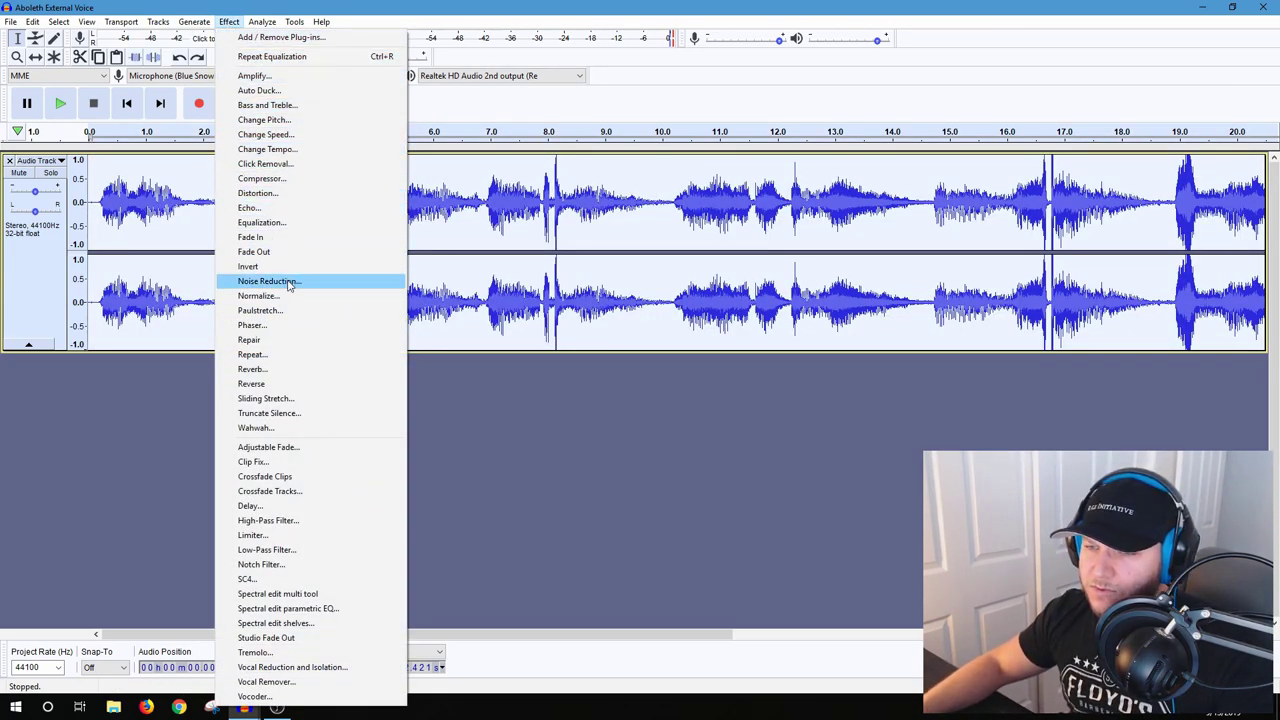
left_click(294, 222)
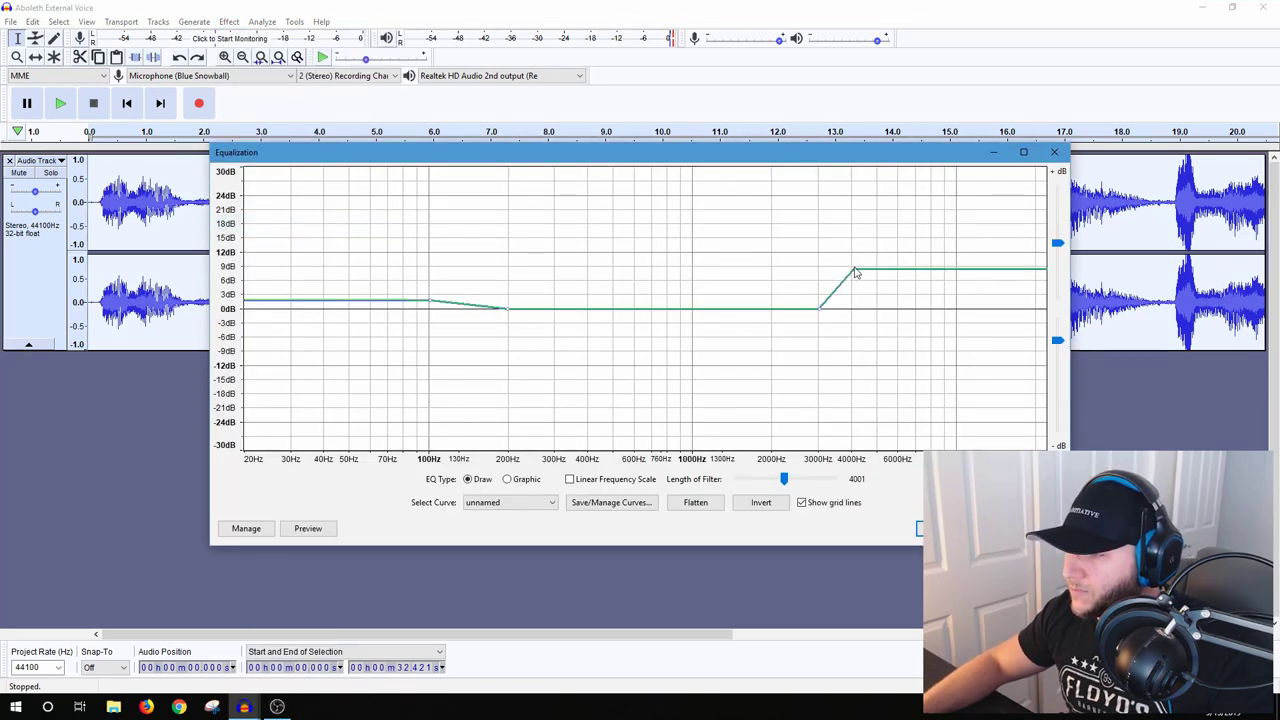
left_click_drag(853, 274, 855, 292)
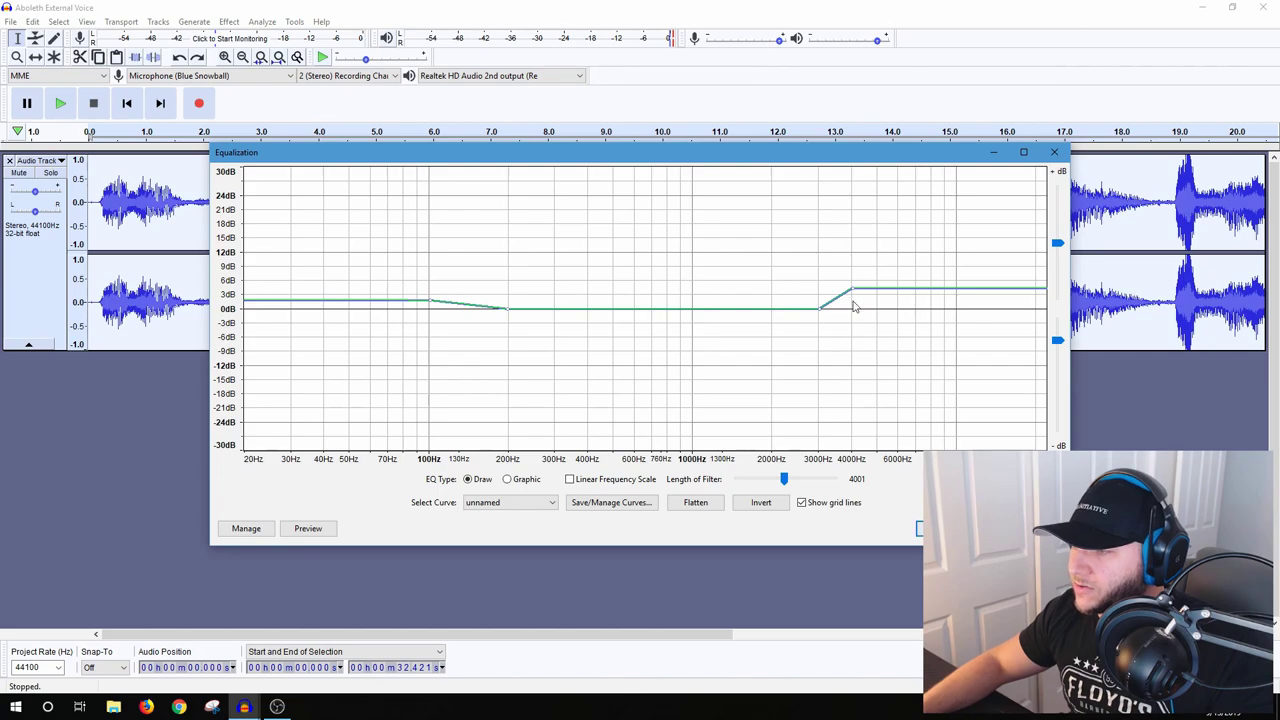
left_click_drag(855, 295, 854, 297)
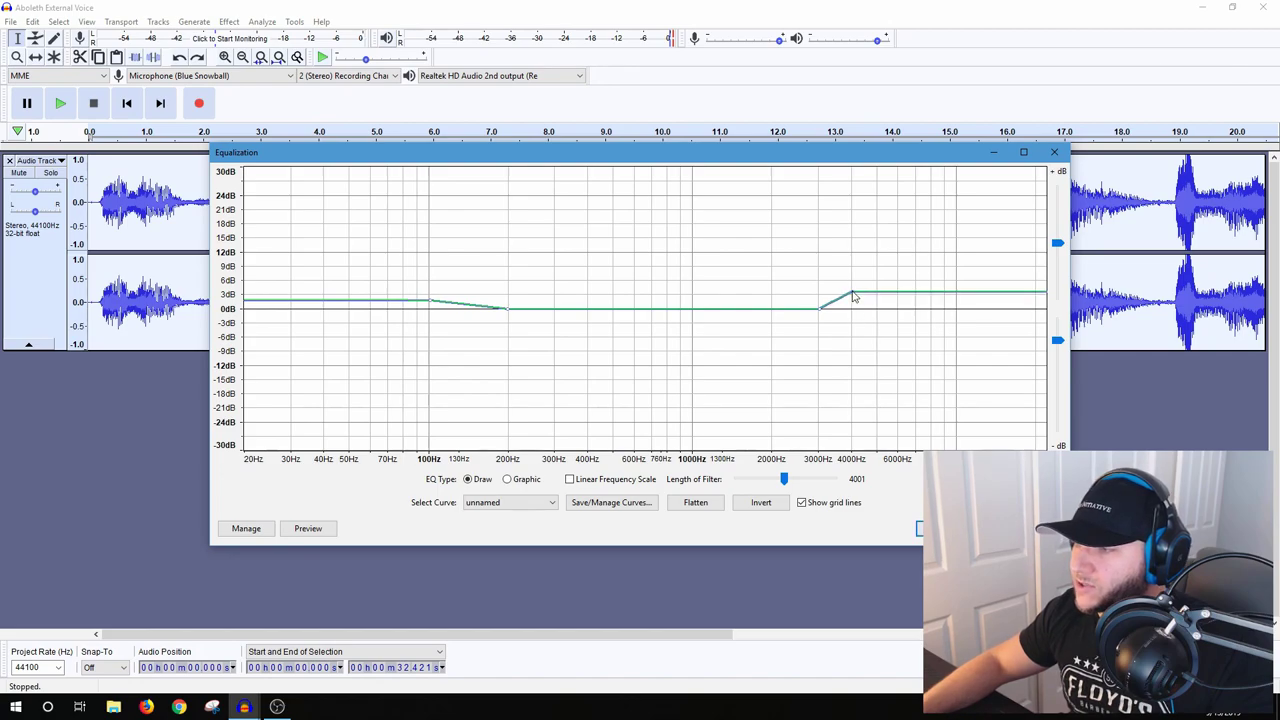
left_click(952, 528)
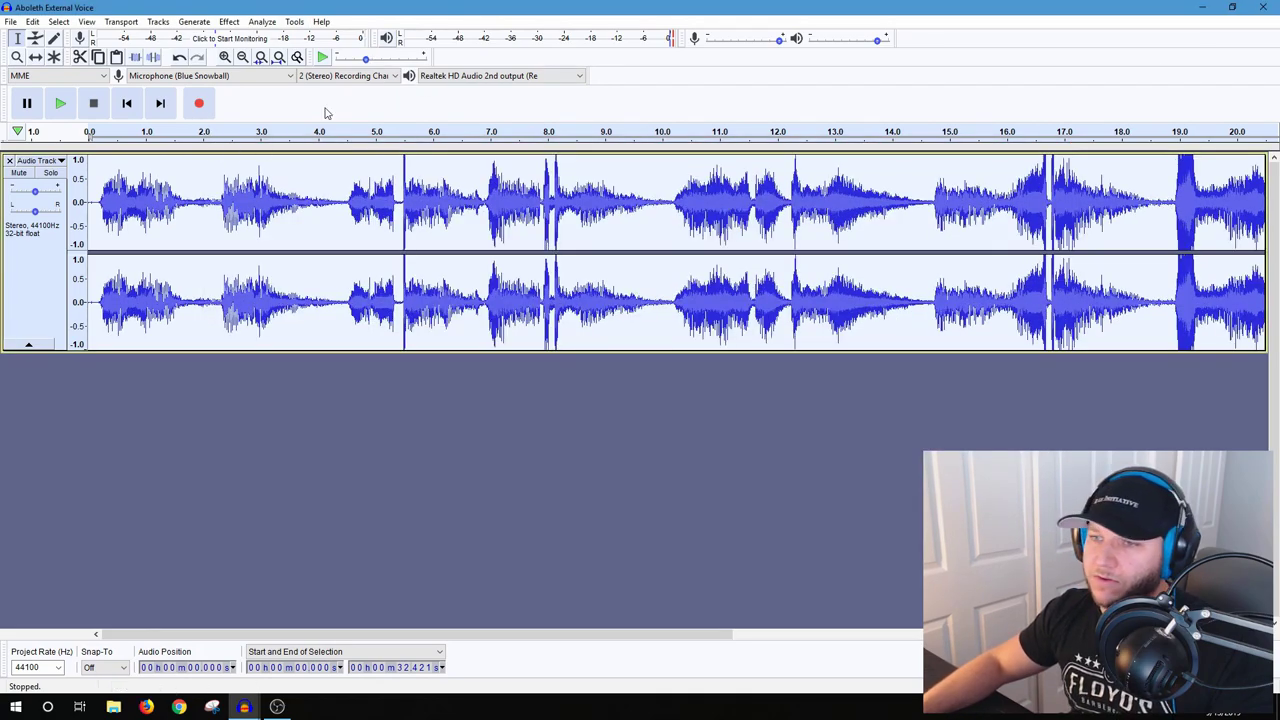
- Play the recording from the start to check how the gentler treble boost sounds
left_click(98, 200)
left_click(60, 103)
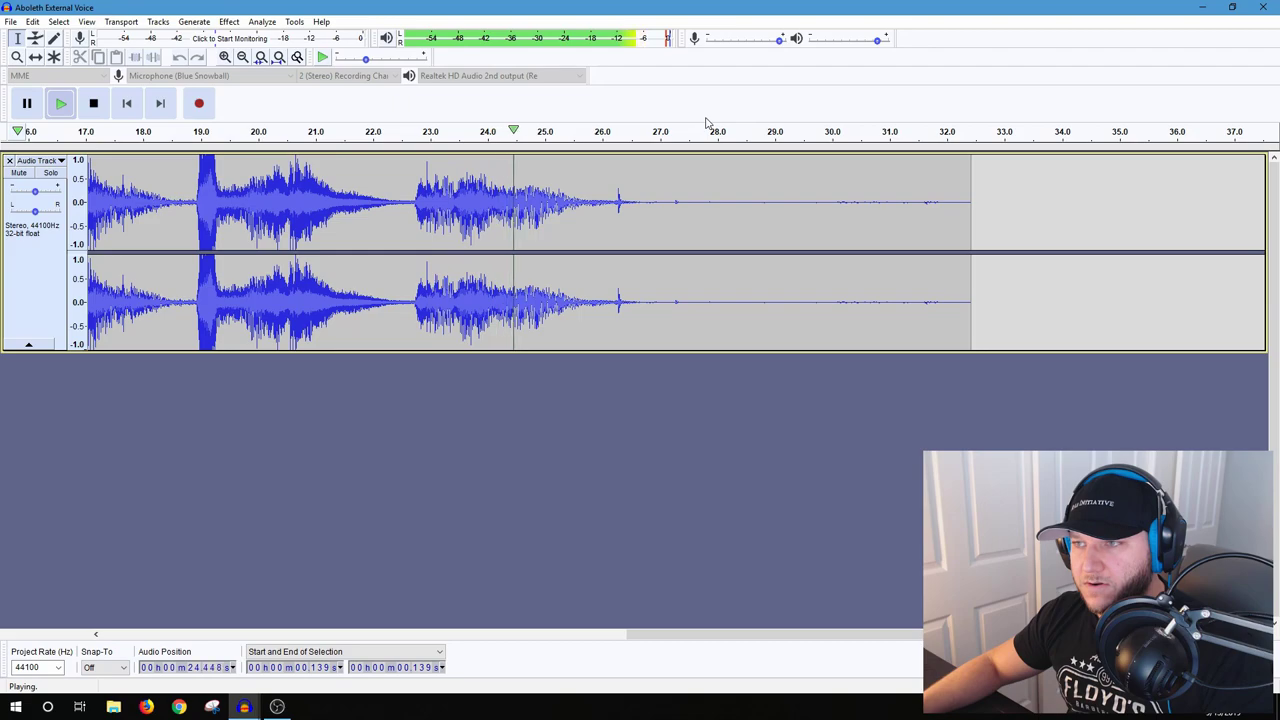
left_click(91, 108)
- Select the loud burst near 19 seconds, from 18.878 to 19.400 s, and return to the start of the track
left_click_drag(766, 646, 570, 648)
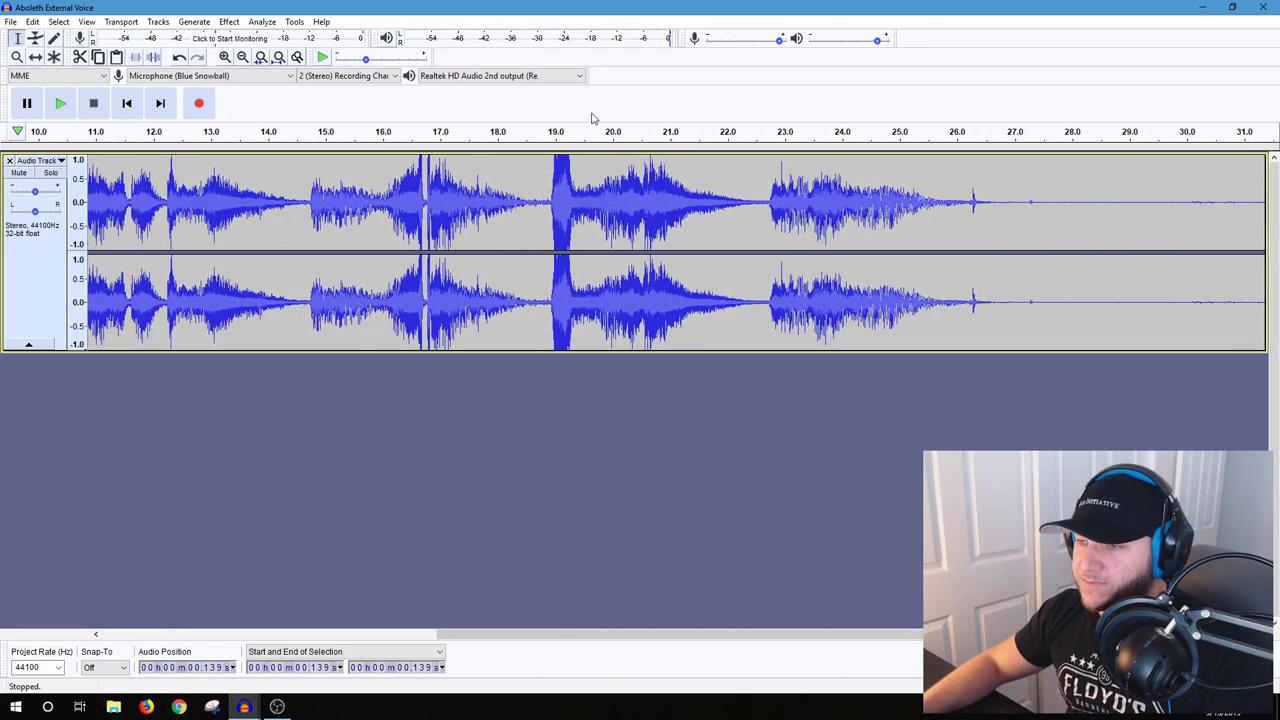
left_click_drag(549, 169, 578, 178)
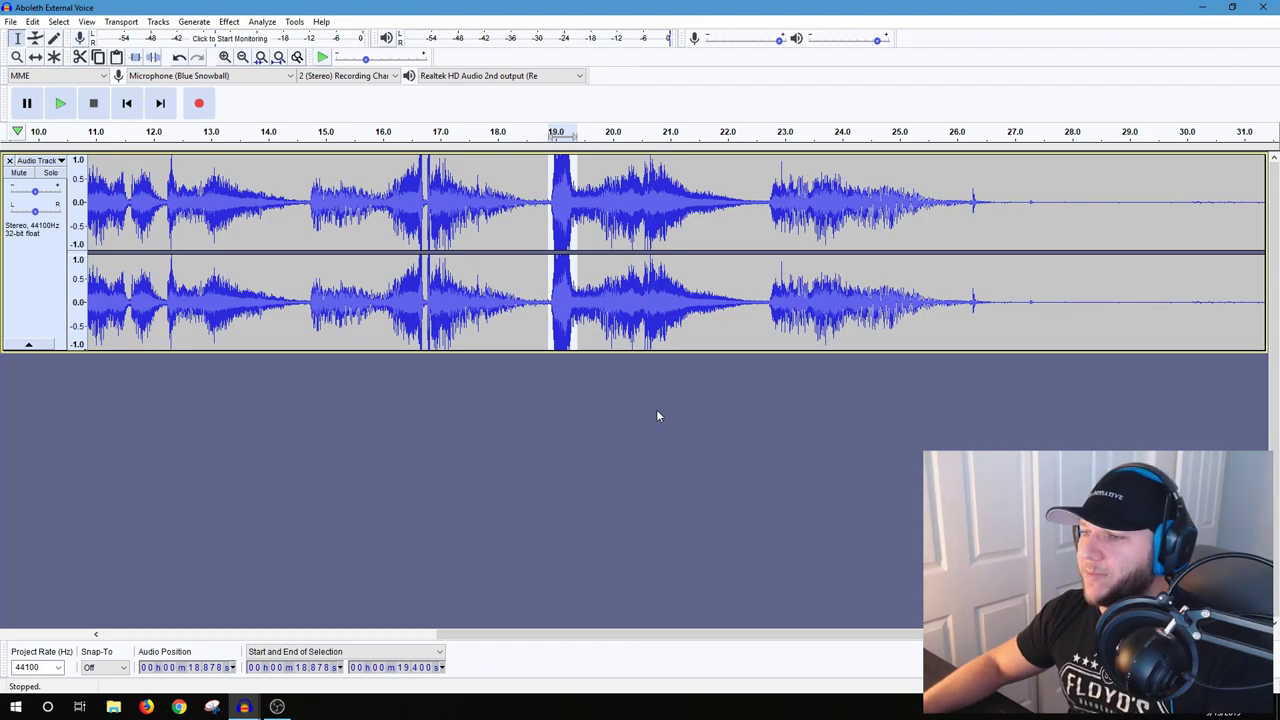
left_click(619, 390)
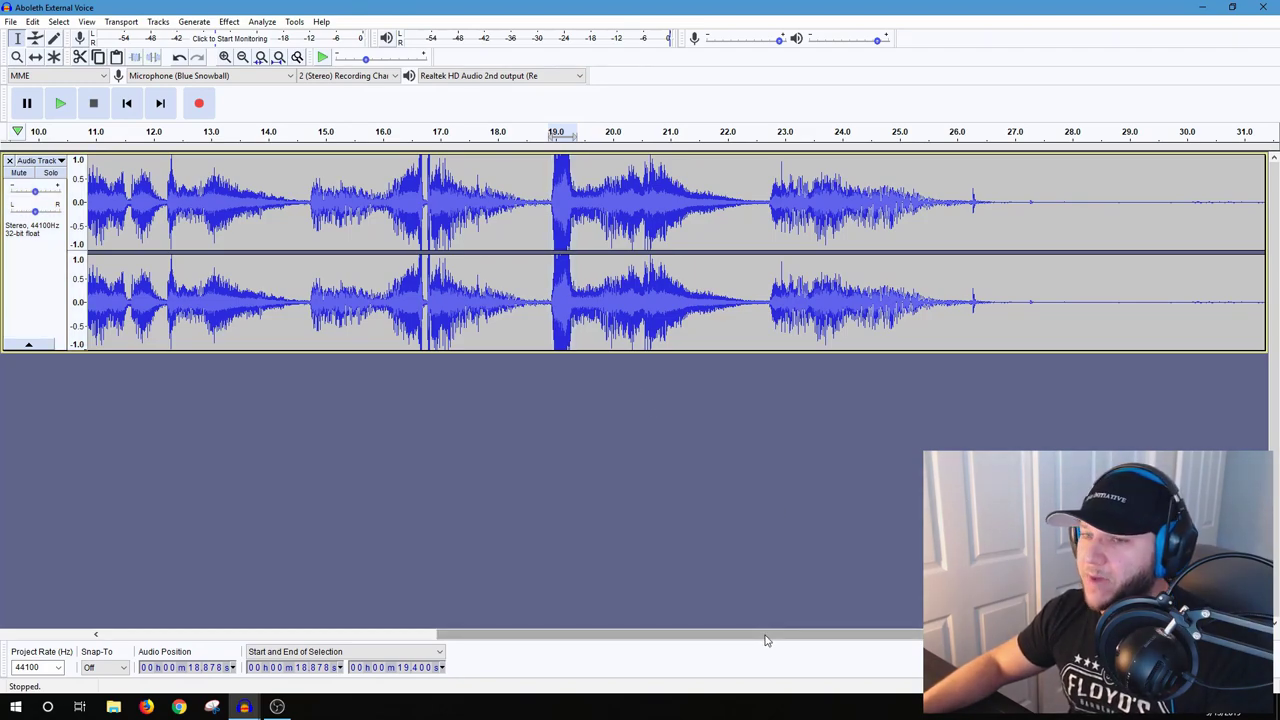
left_click_drag(765, 640, 343, 651)
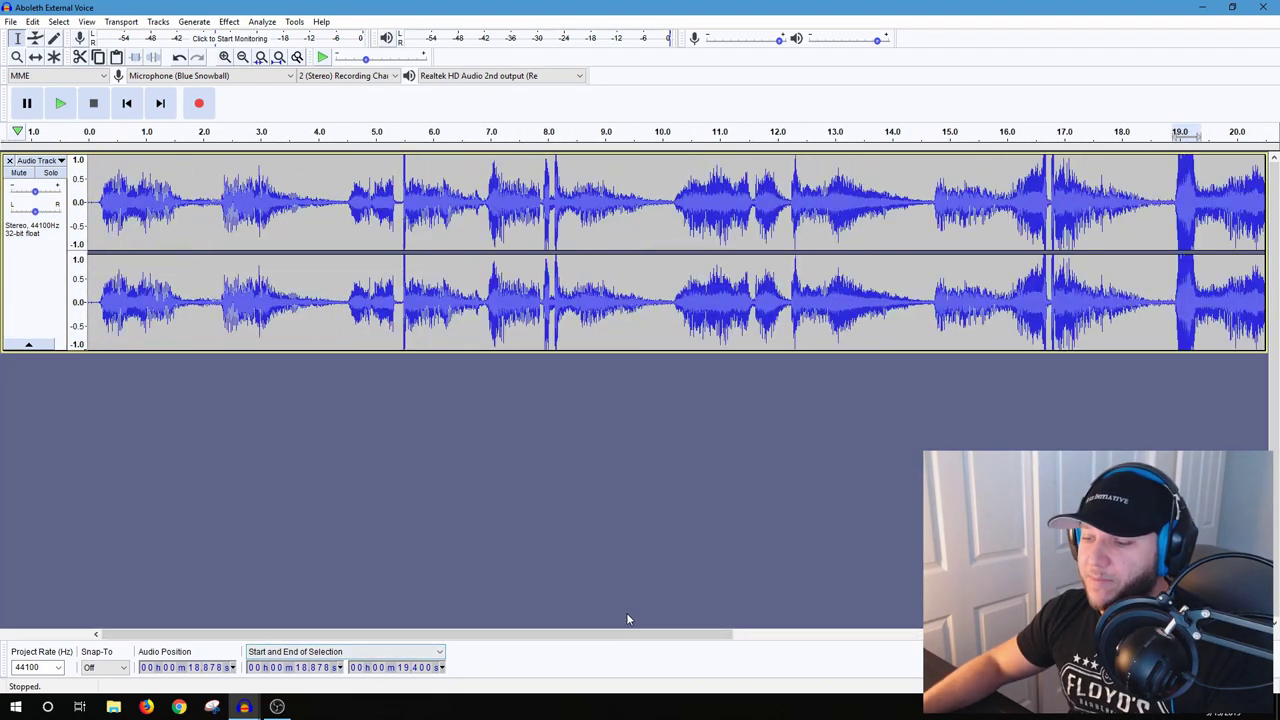